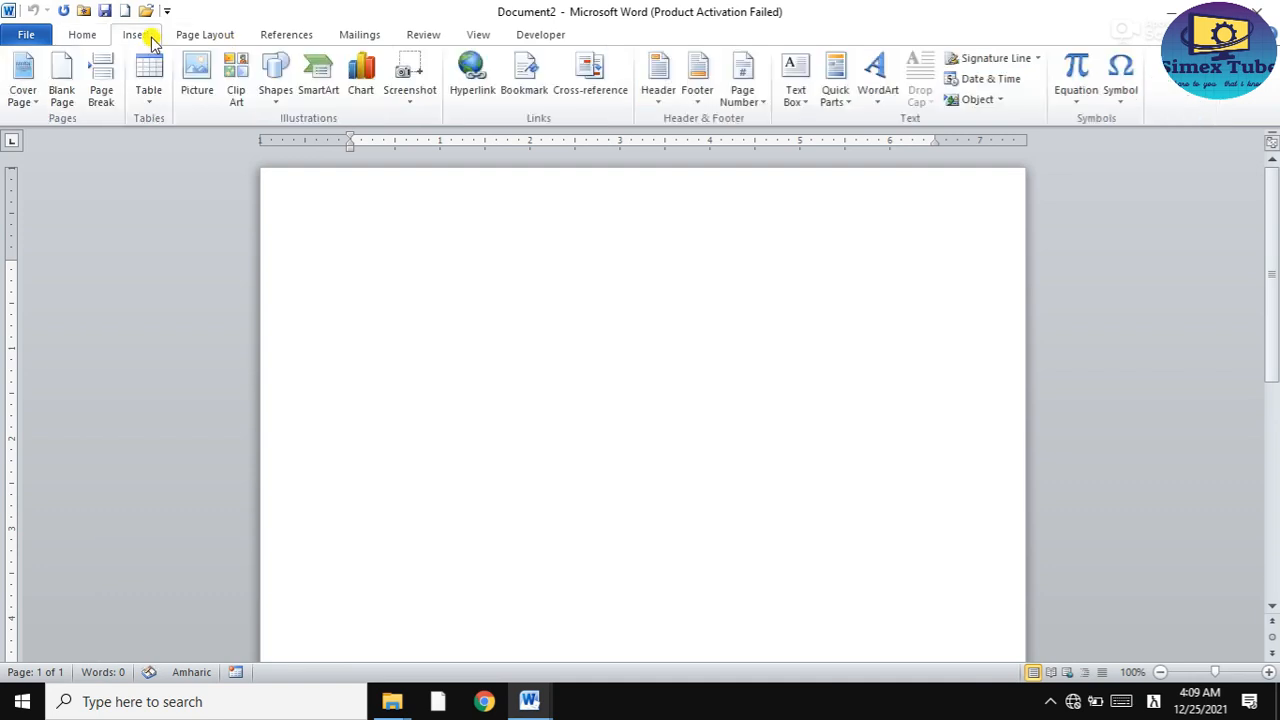
Draw a wide donut shape in the upper half of the blank page and stretch it to about 4.4 inches wide.
click(275, 78)
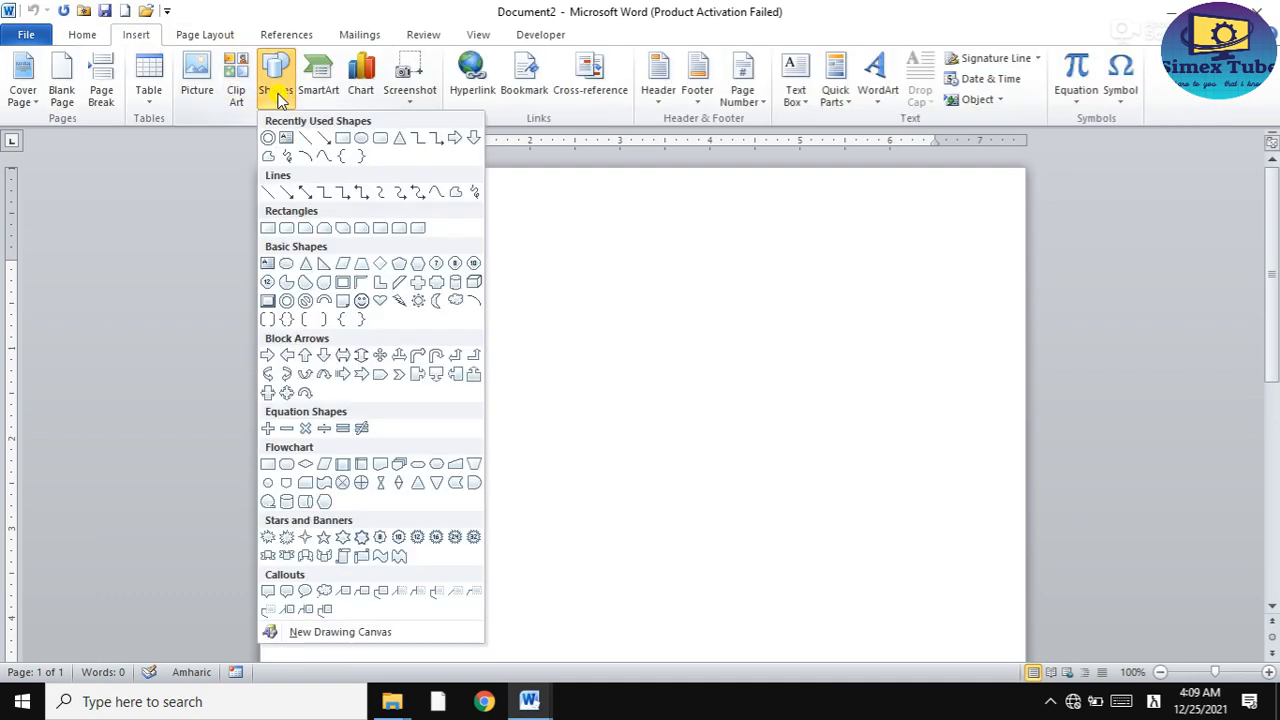
click(288, 301)
mouse_move(460, 296)
mouse_down()
mouse_move(672, 450)
mouse_move(791, 517)
mouse_up()
drag(791, 404, 855, 406)
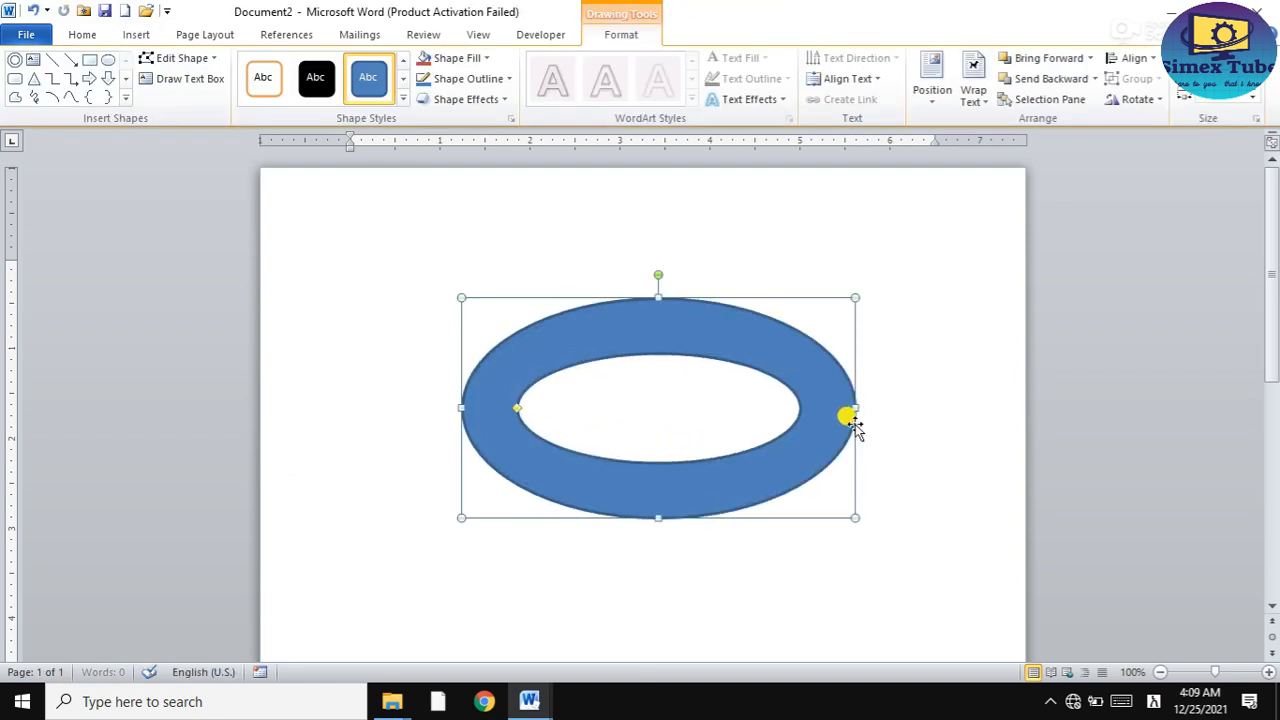
Stretch the donut upward to about 3.2 inches tall and thin its ring.
drag(658, 297, 658, 225)
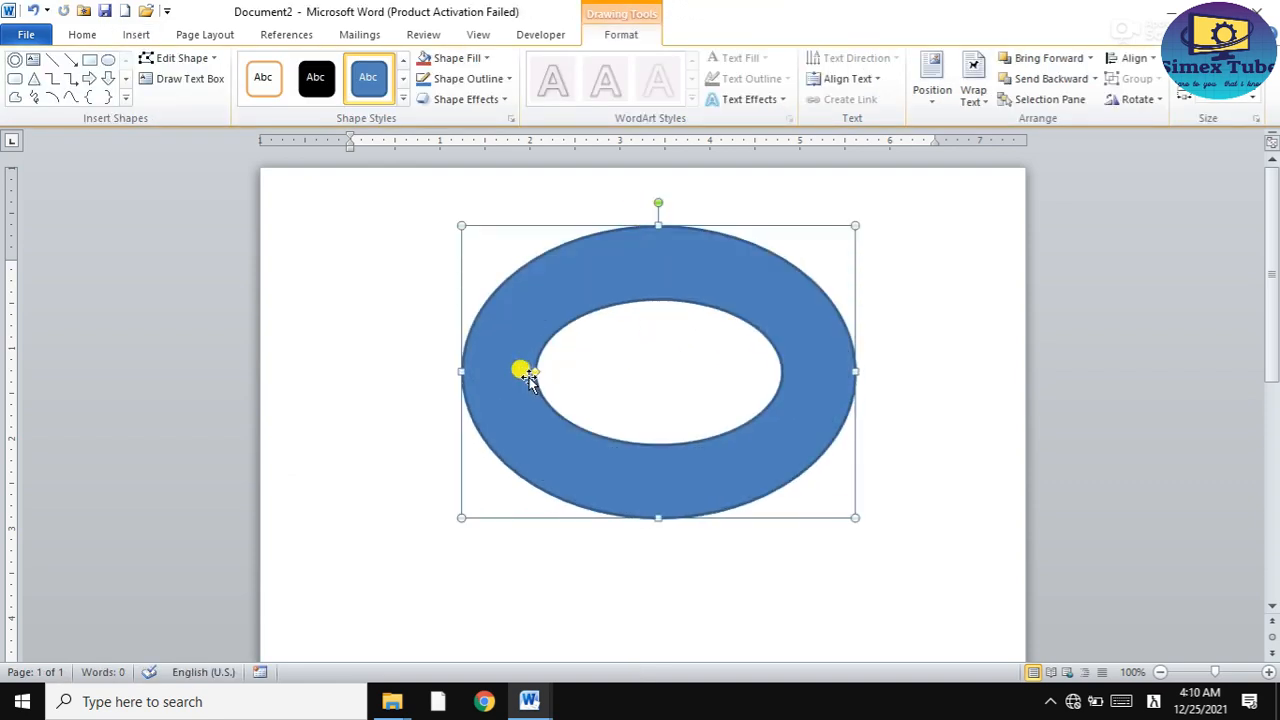
drag(533, 370, 496, 371)
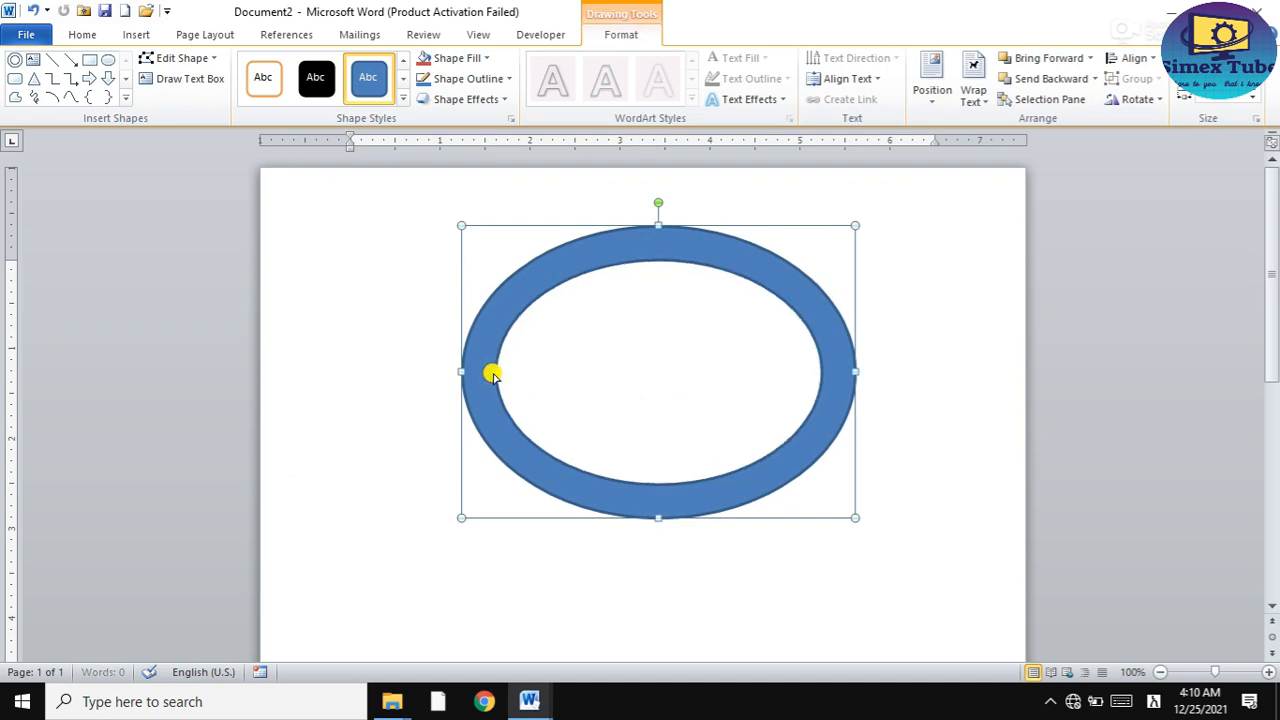
click(914, 357)
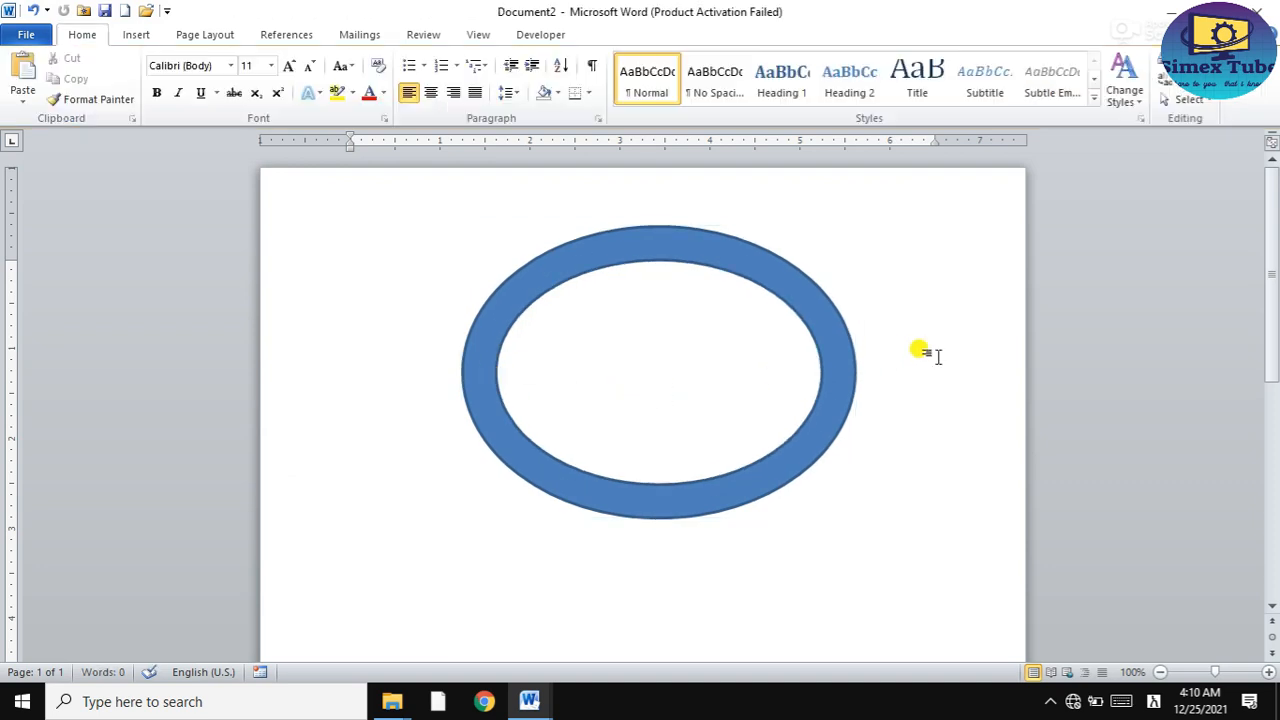
Extend the donut's lower edge slightly downward and pull its right edge slightly inward.
click(657, 514)
drag(658, 517, 658, 531)
click(914, 457)
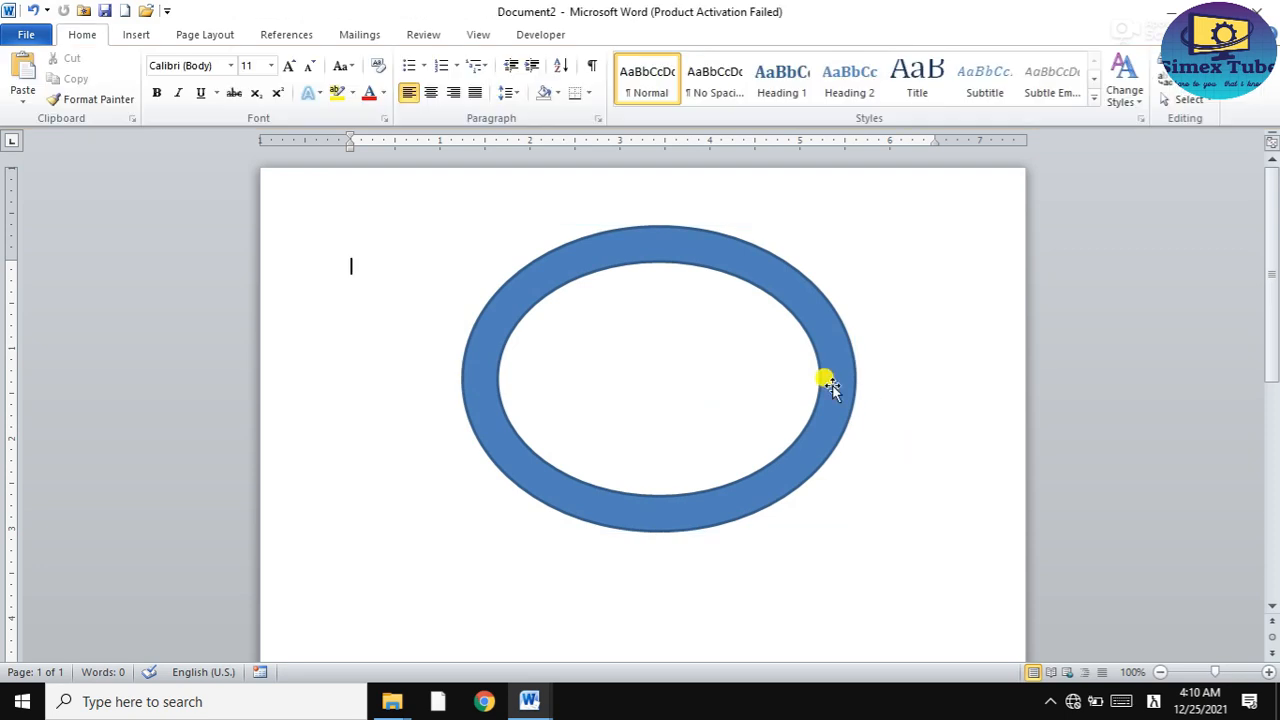
click(830, 379)
drag(853, 378, 837, 377)
click(914, 389)
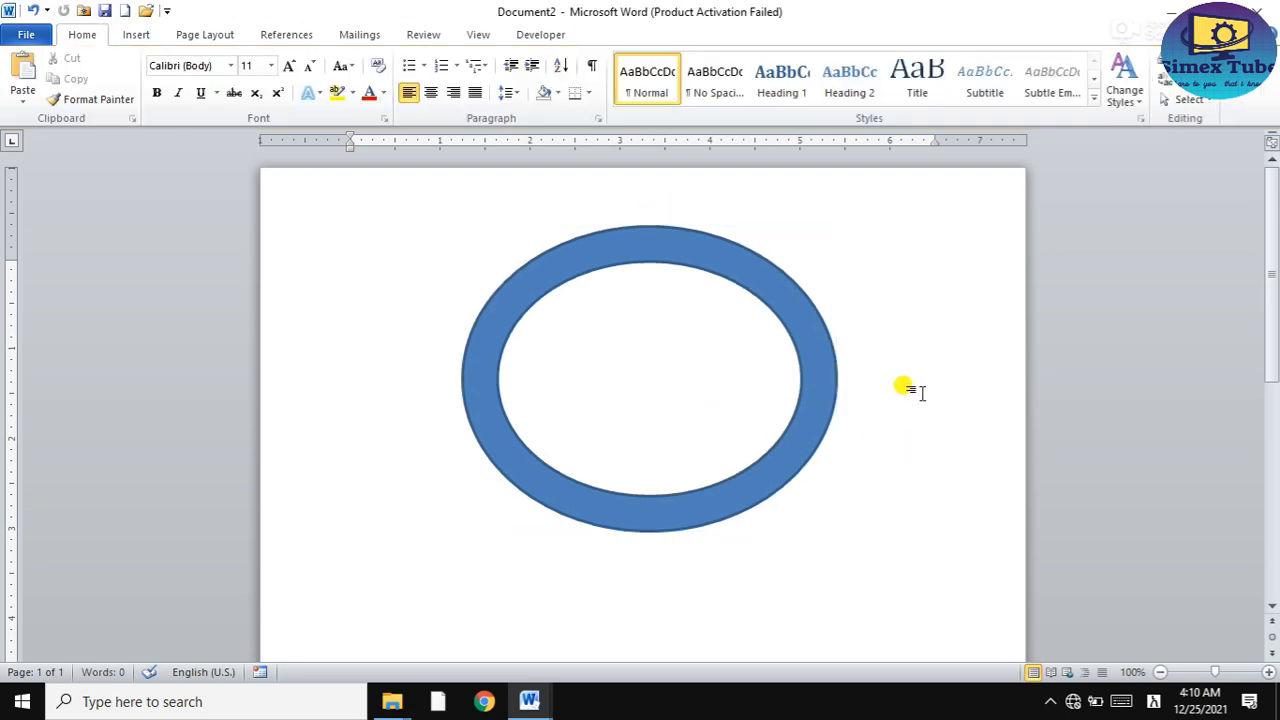
Fill the donut with a light orange theme colour.
click(814, 350)
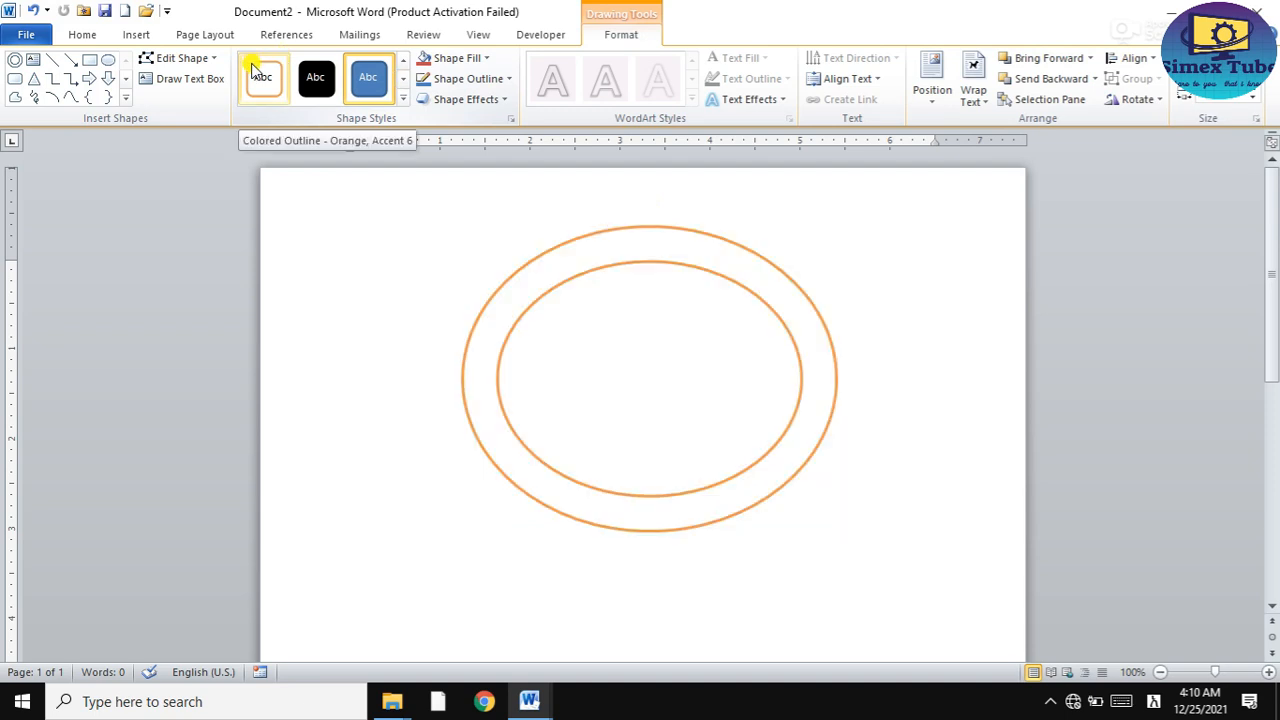
click(486, 58)
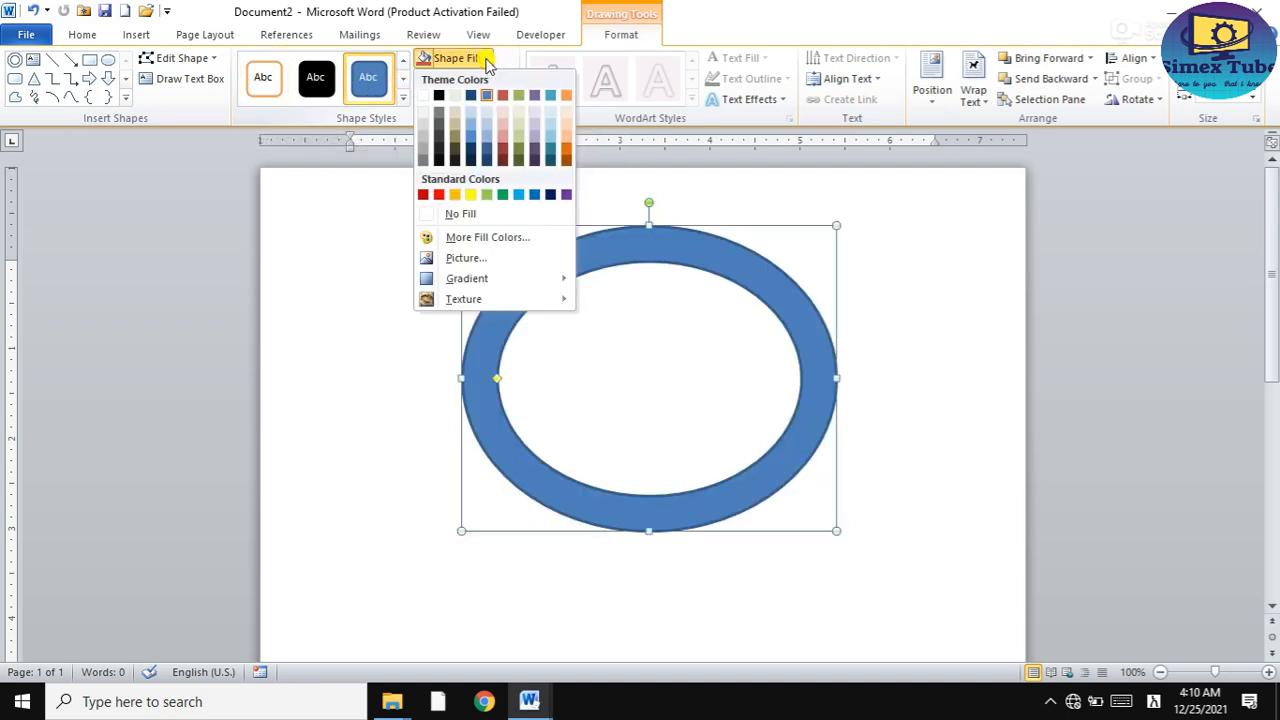
click(564, 118)
click(651, 352)
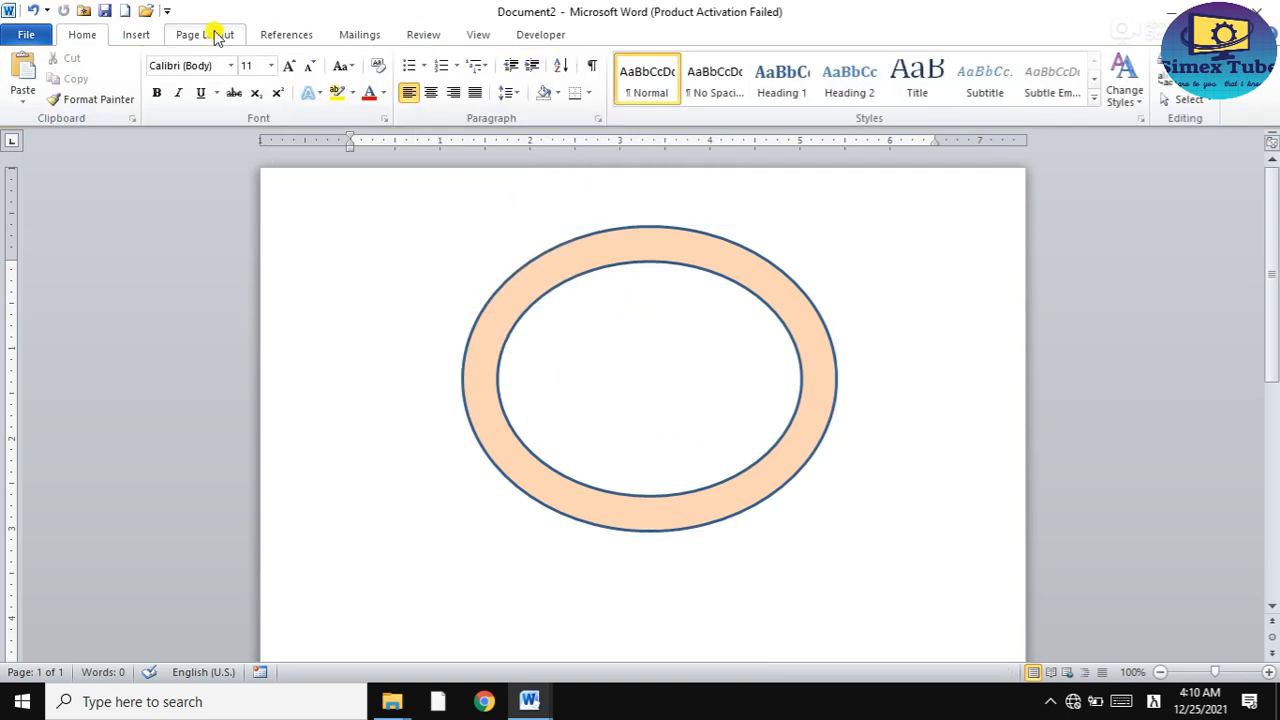
Save the document as Doc2 in the Downloads folder in Word 97-2003 Document format, accepting the compatibility changes.
click(26, 36)
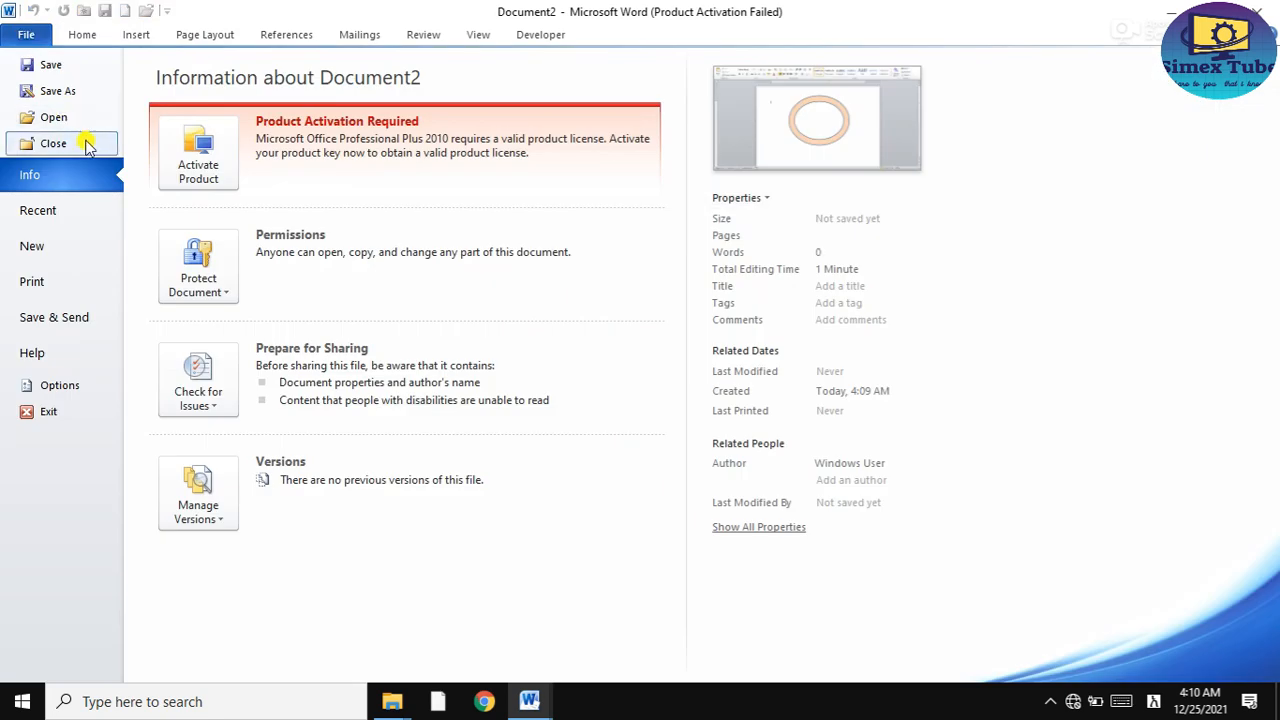
click(63, 88)
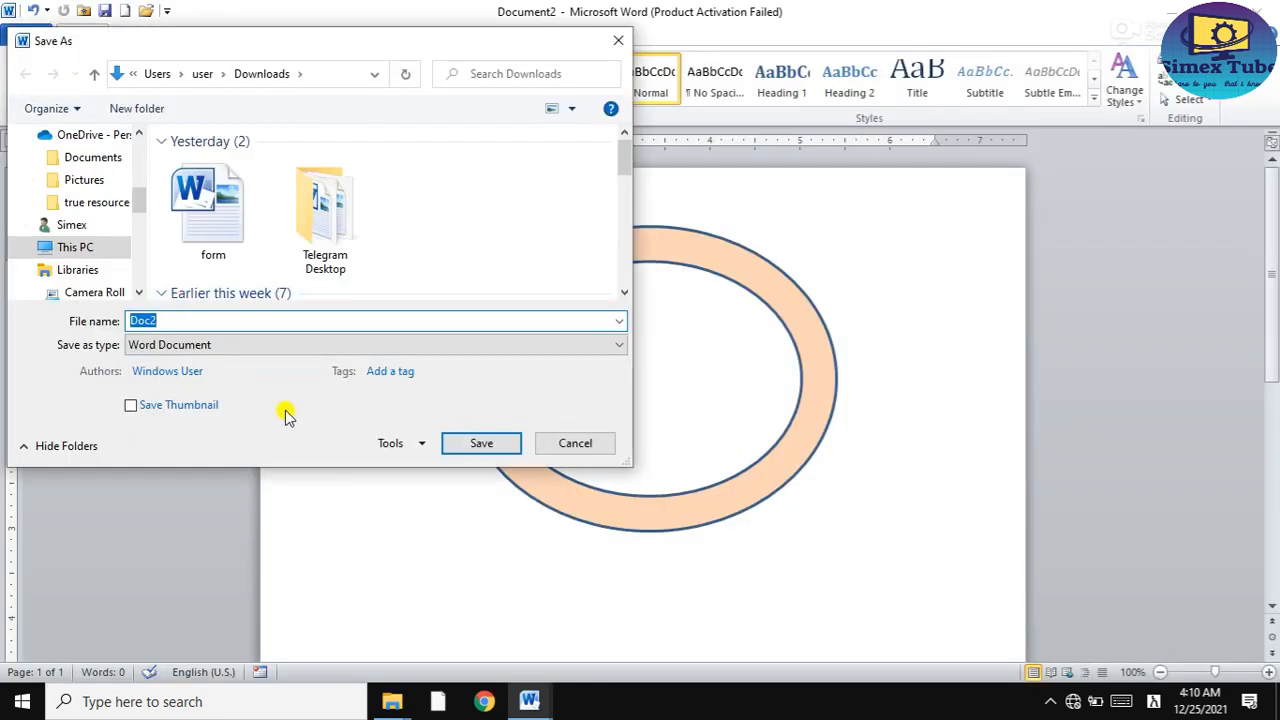
key(super+plus)
click(791, 125)
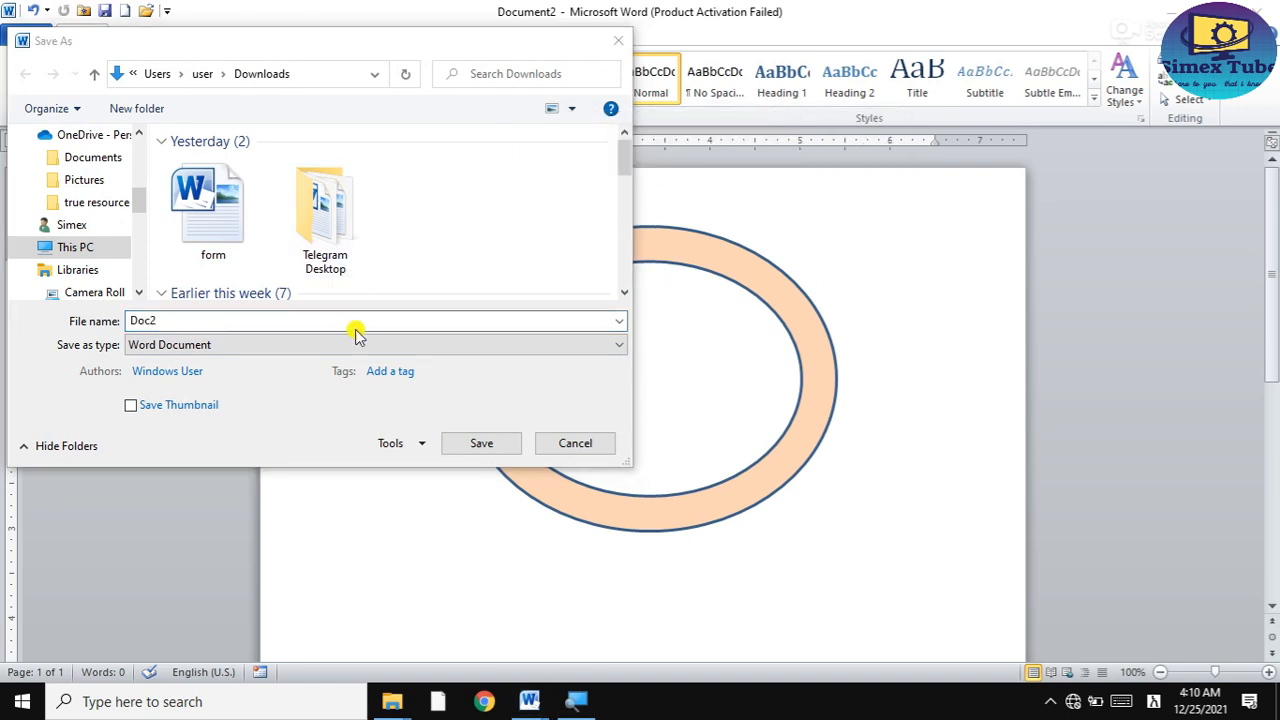
click(285, 344)
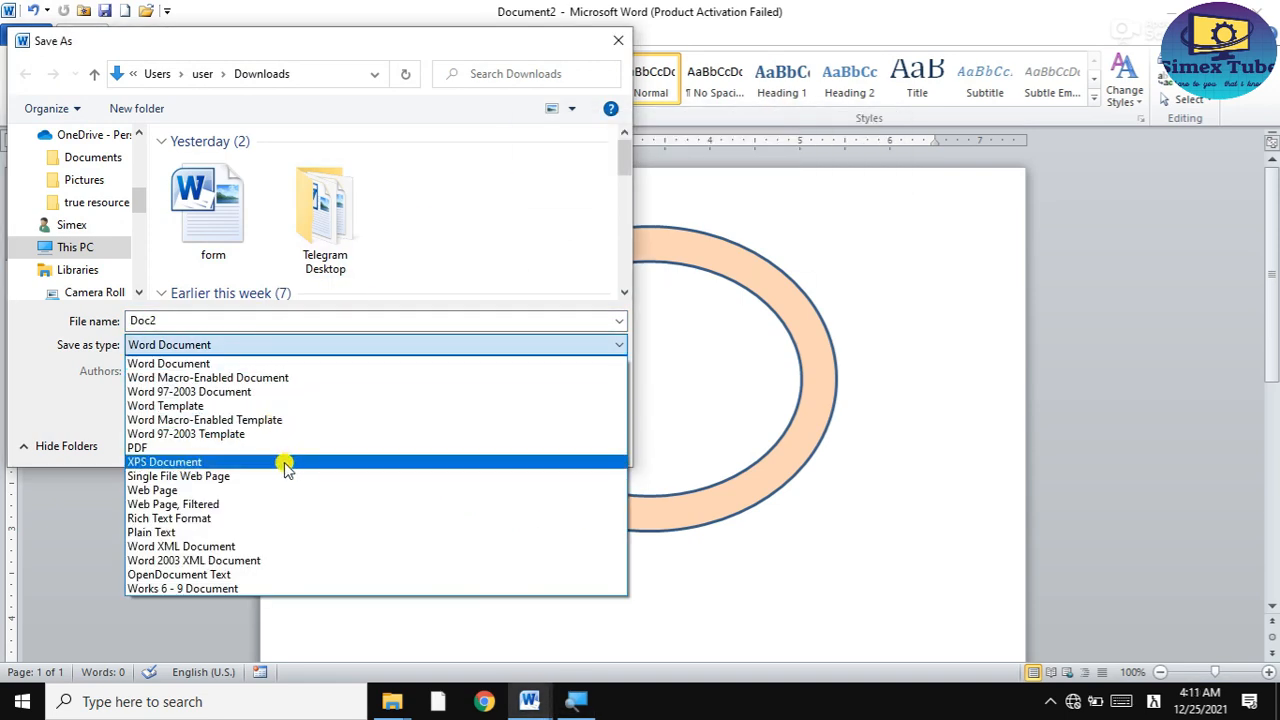
click(315, 392)
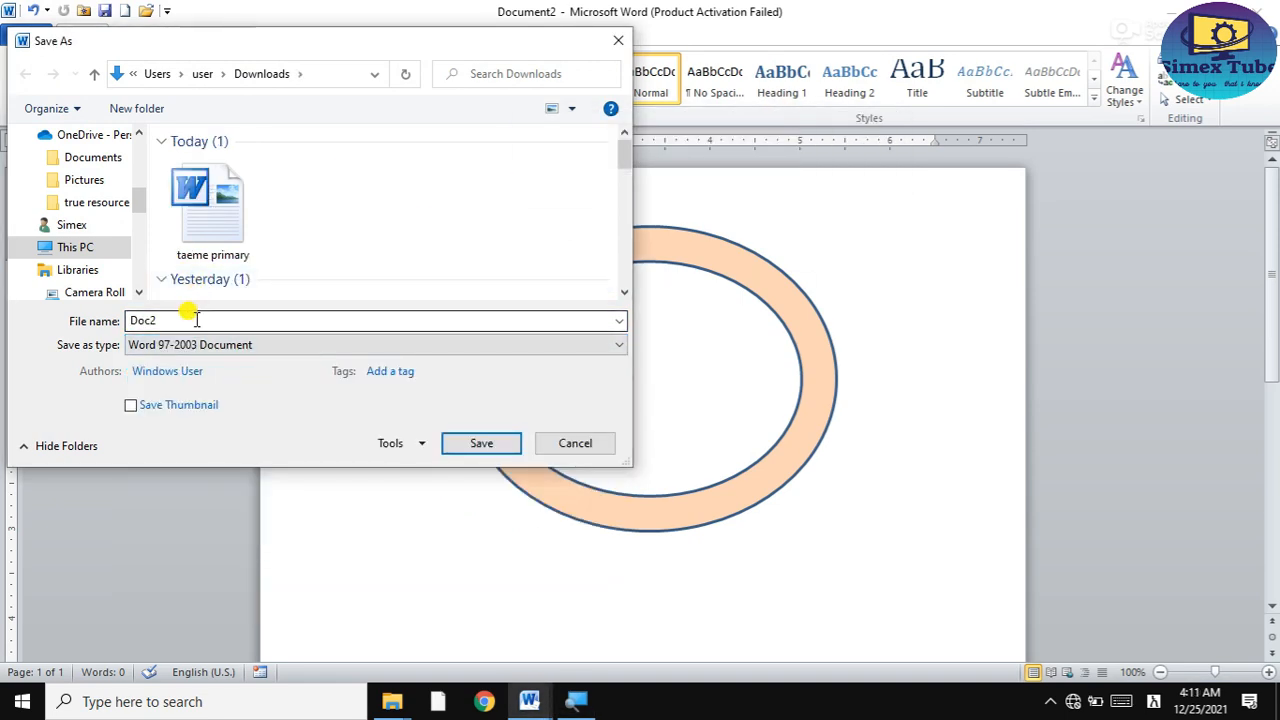
double_click(196, 320)
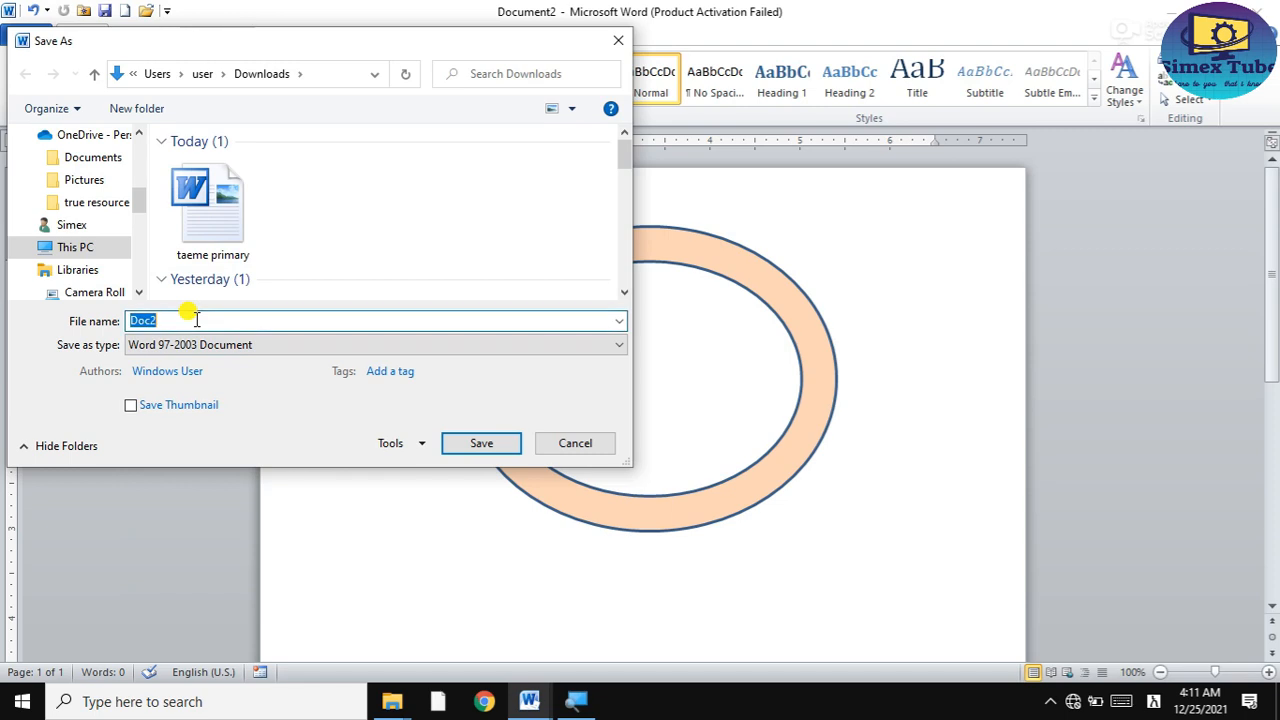
click(481, 443)
click(695, 470)
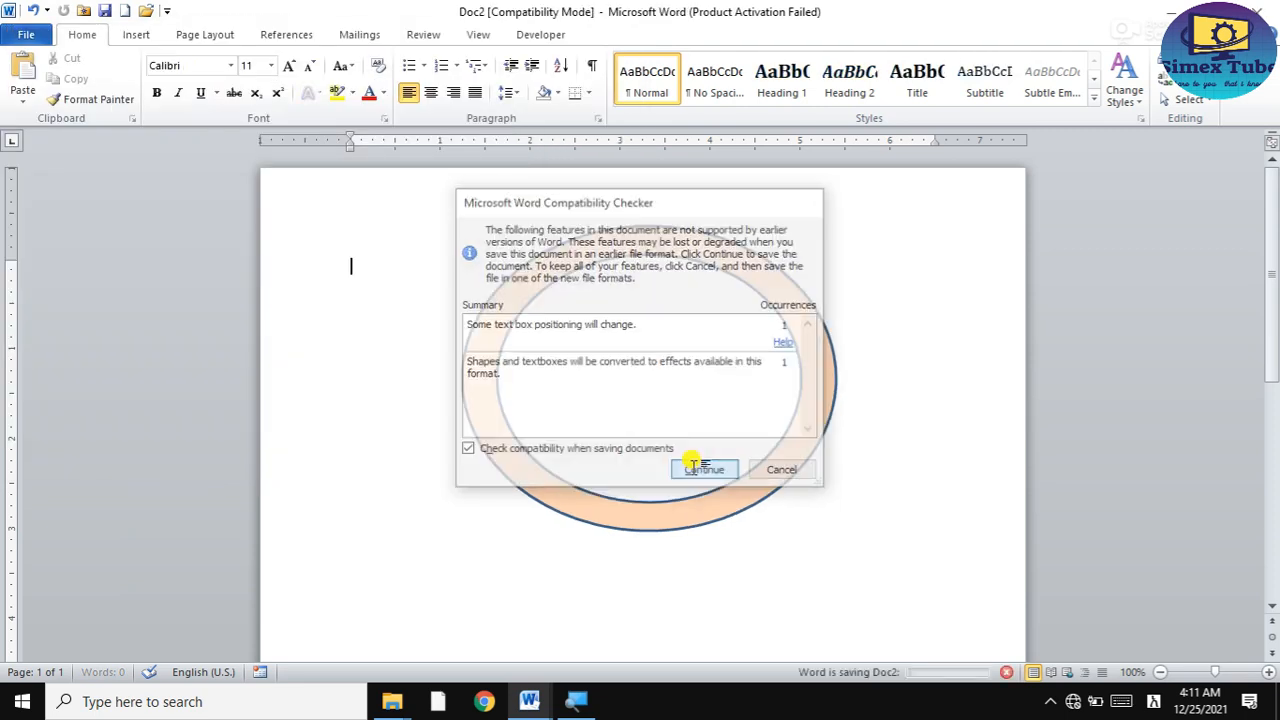
Extend the donut's left side outward with a thicker ring and pull its right side slightly inward.
click(584, 242)
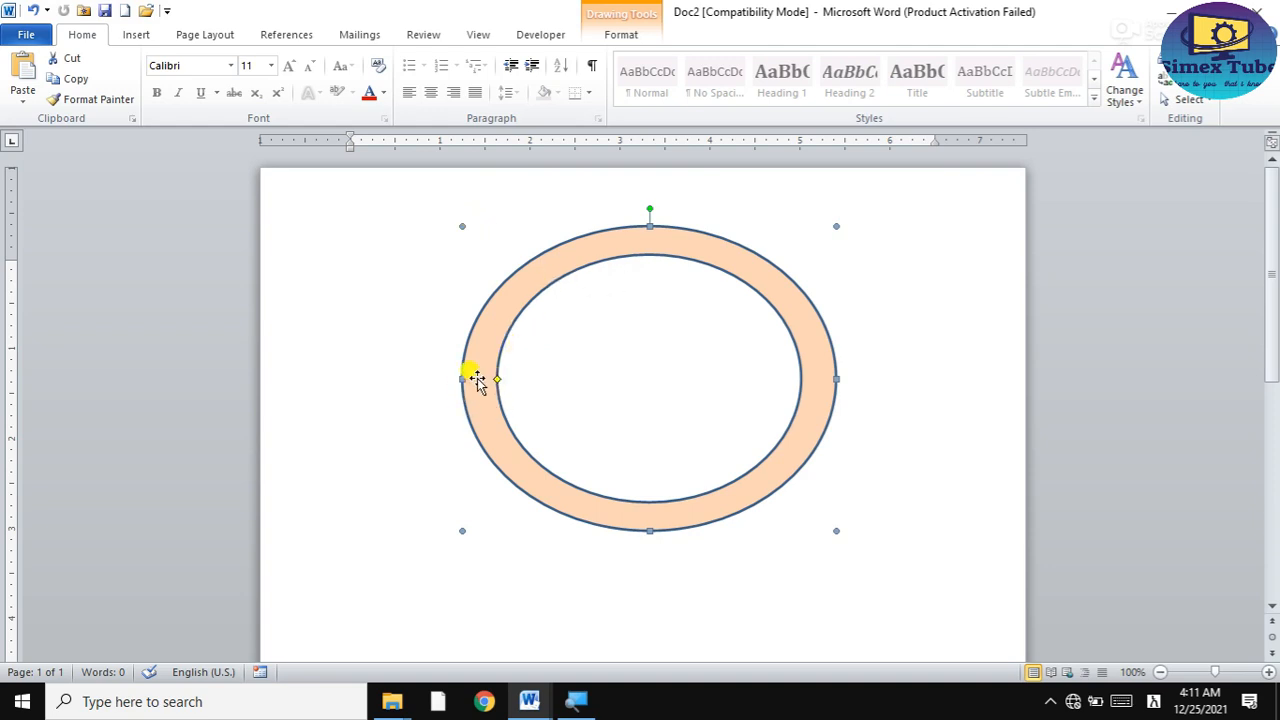
mouse_move(462, 378)
mouse_down()
mouse_move(434, 374)
mouse_move(486, 379)
mouse_up()
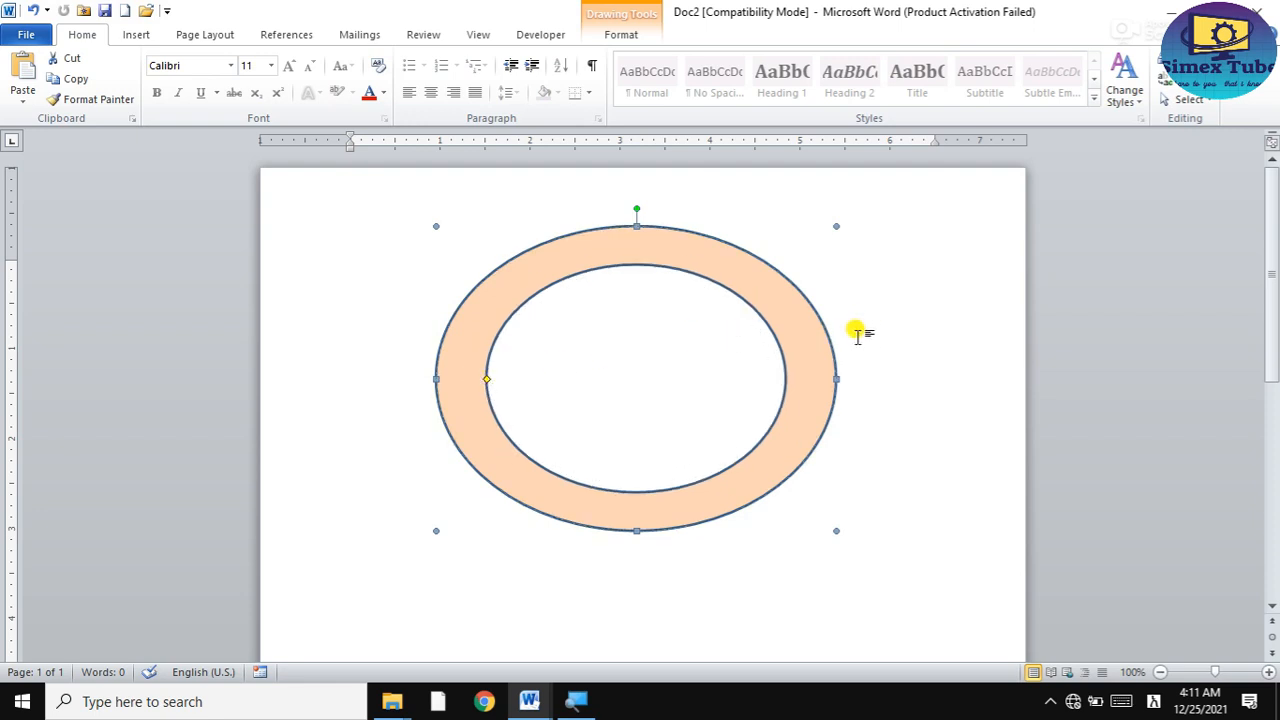
drag(836, 376, 822, 374)
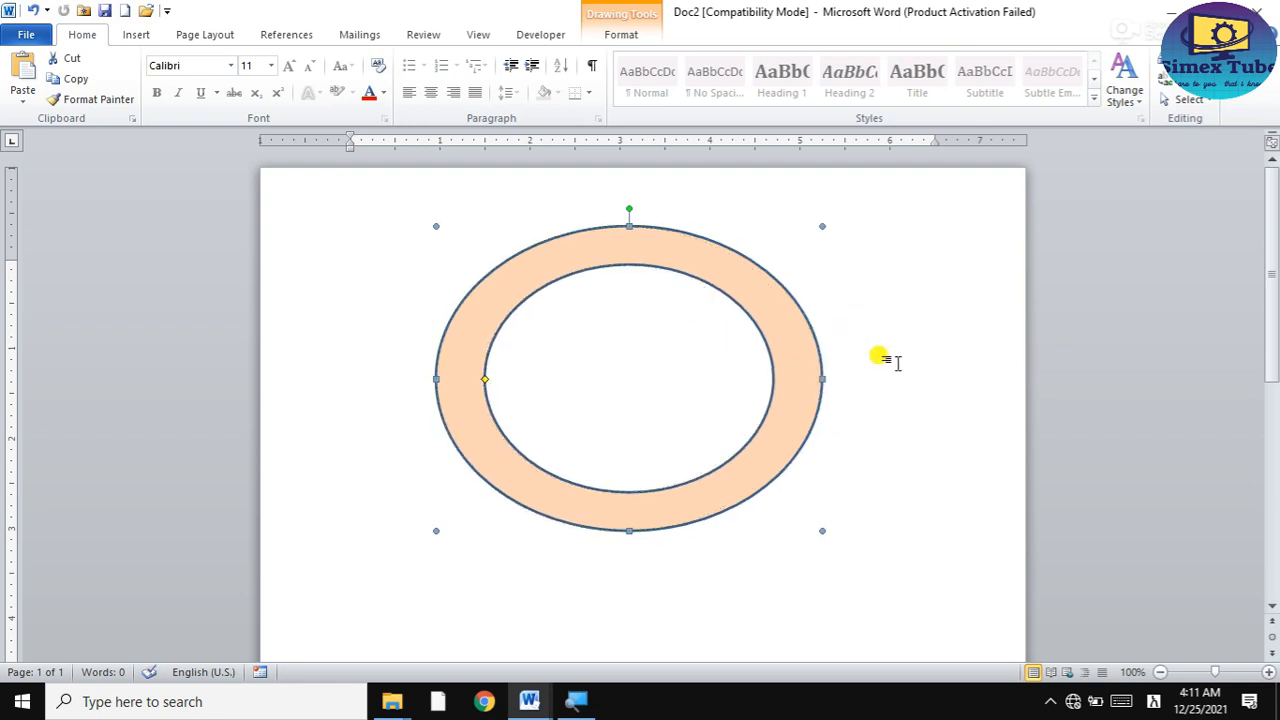
click(888, 357)
Shrink the donut from its upper-right corner, and widen it slightly toward the right.
click(705, 275)
drag(822, 226, 801, 242)
click(930, 322)
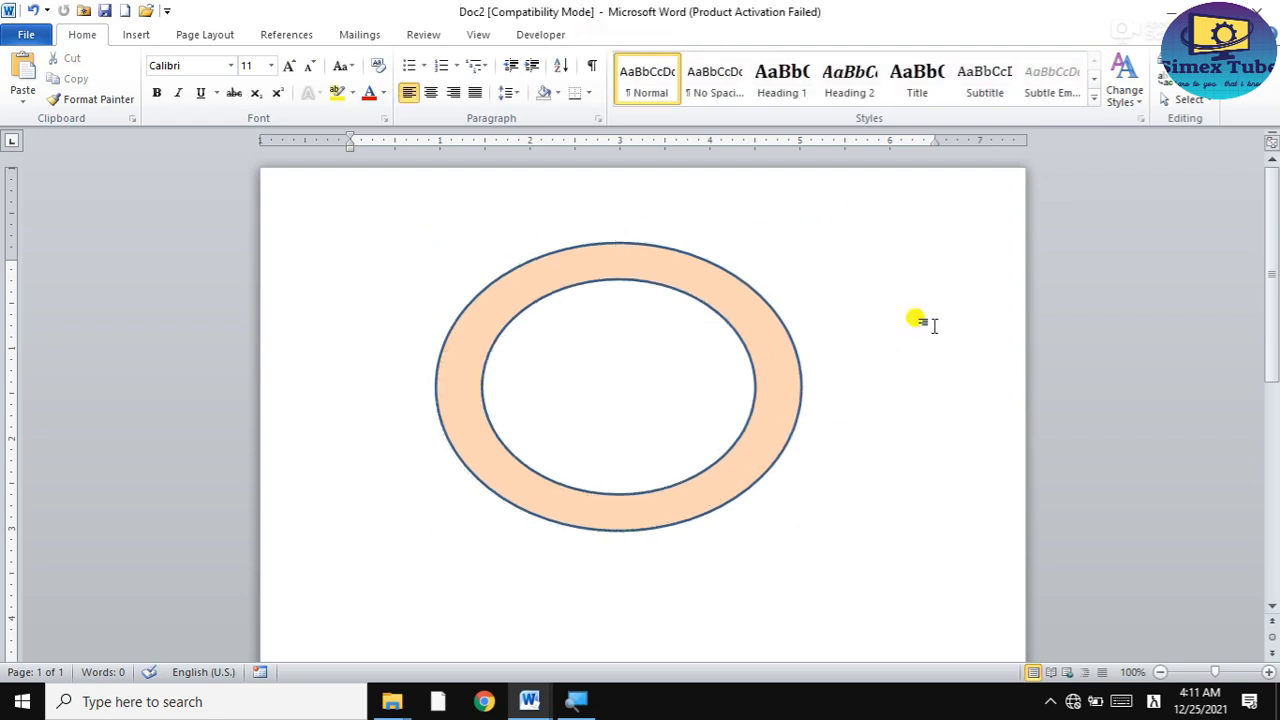
click(612, 282)
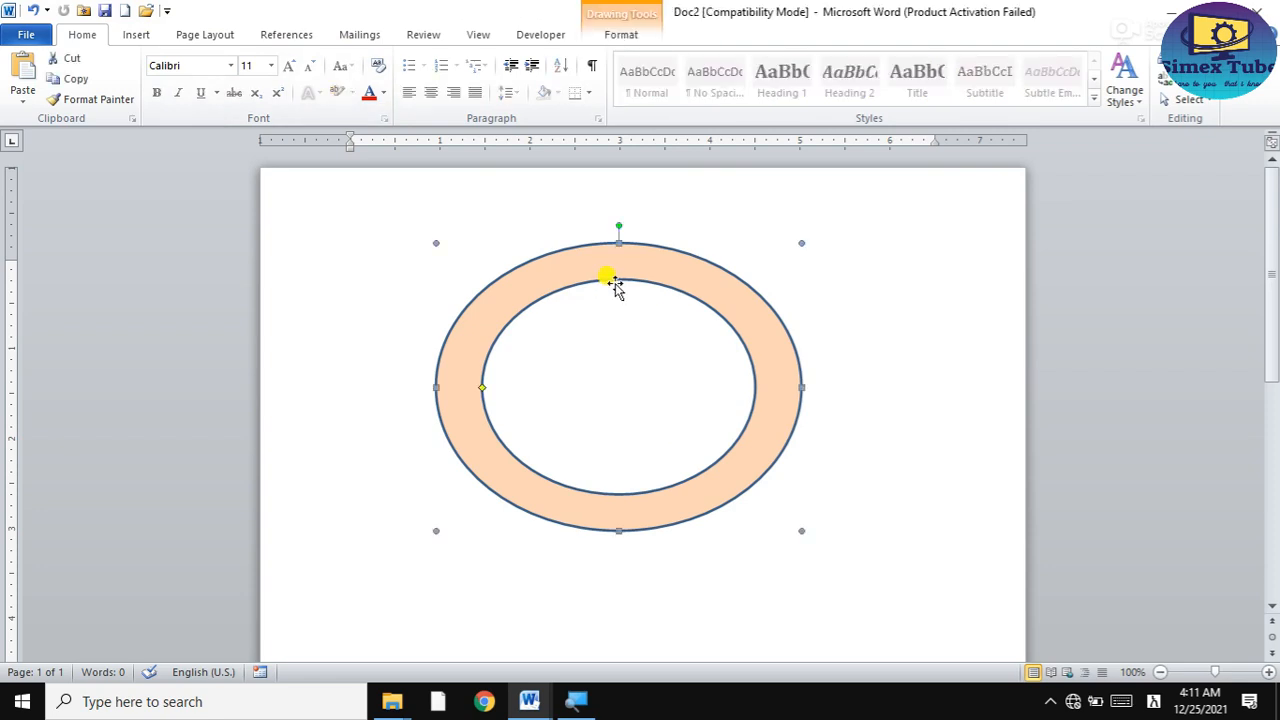
drag(795, 240, 810, 238)
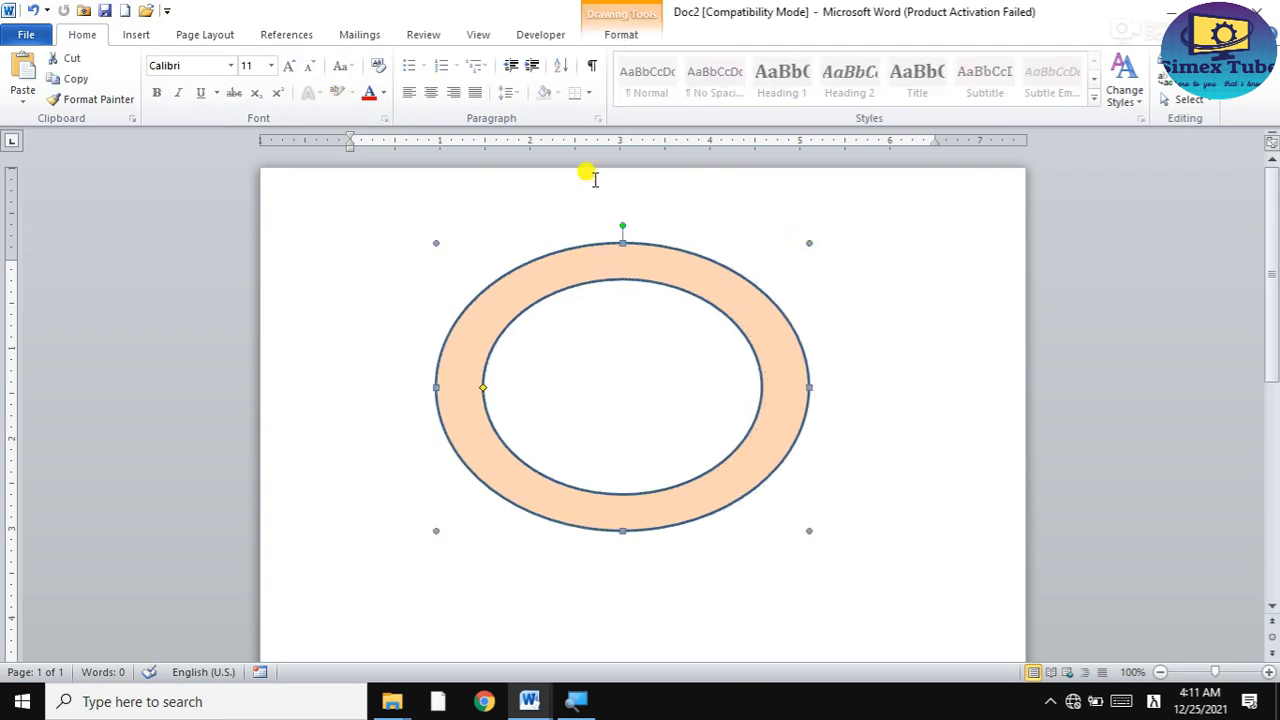
click(528, 190)
Start a new WordArt in the black arched style from the first row of styles.
click(130, 36)
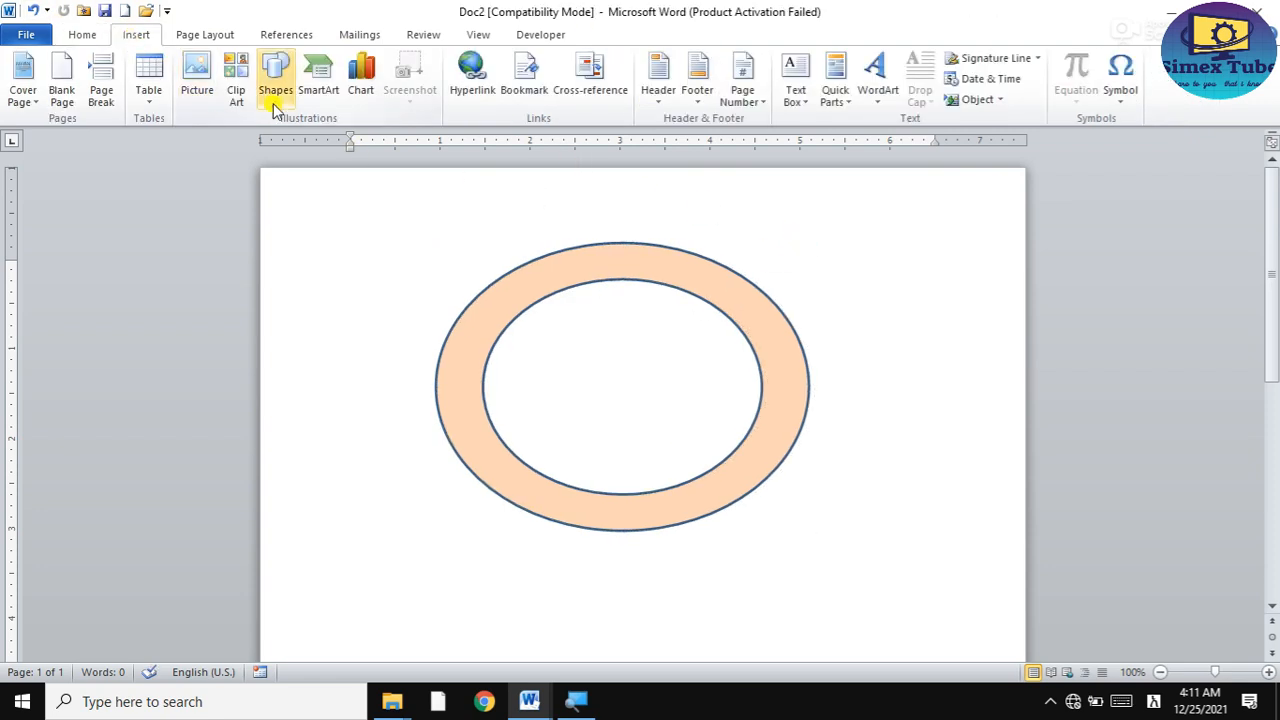
click(286, 92)
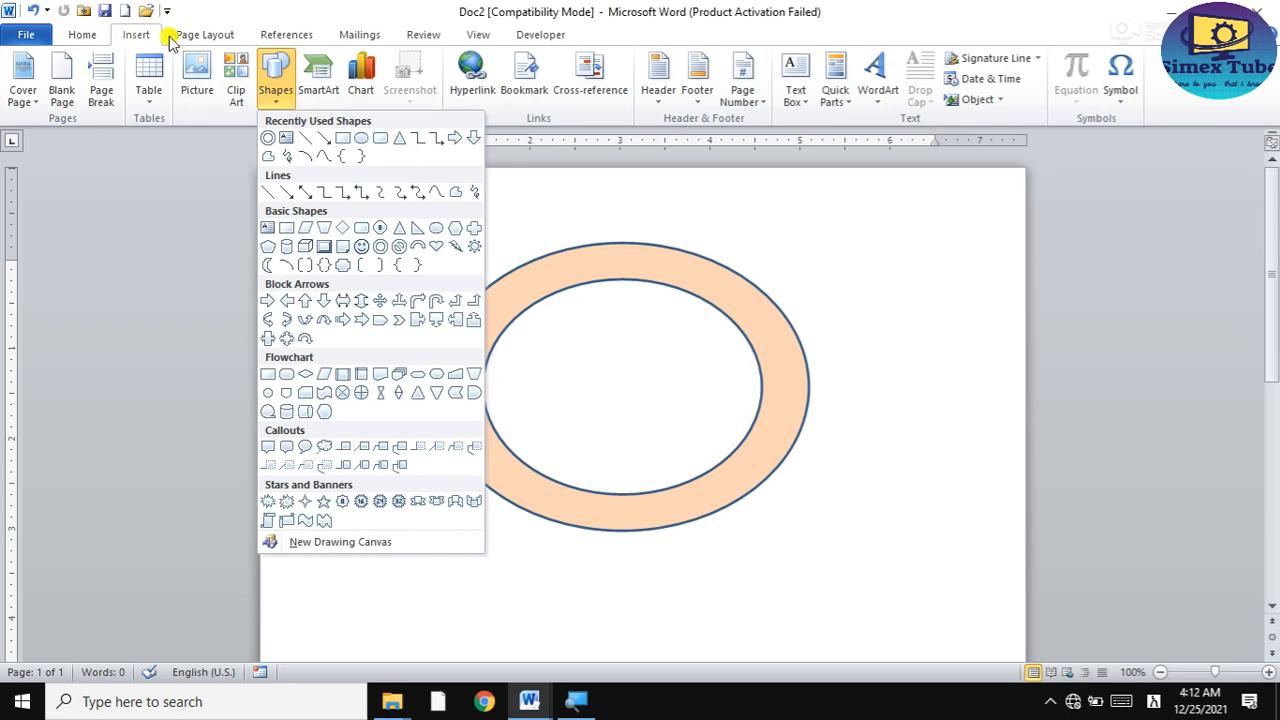
click(876, 105)
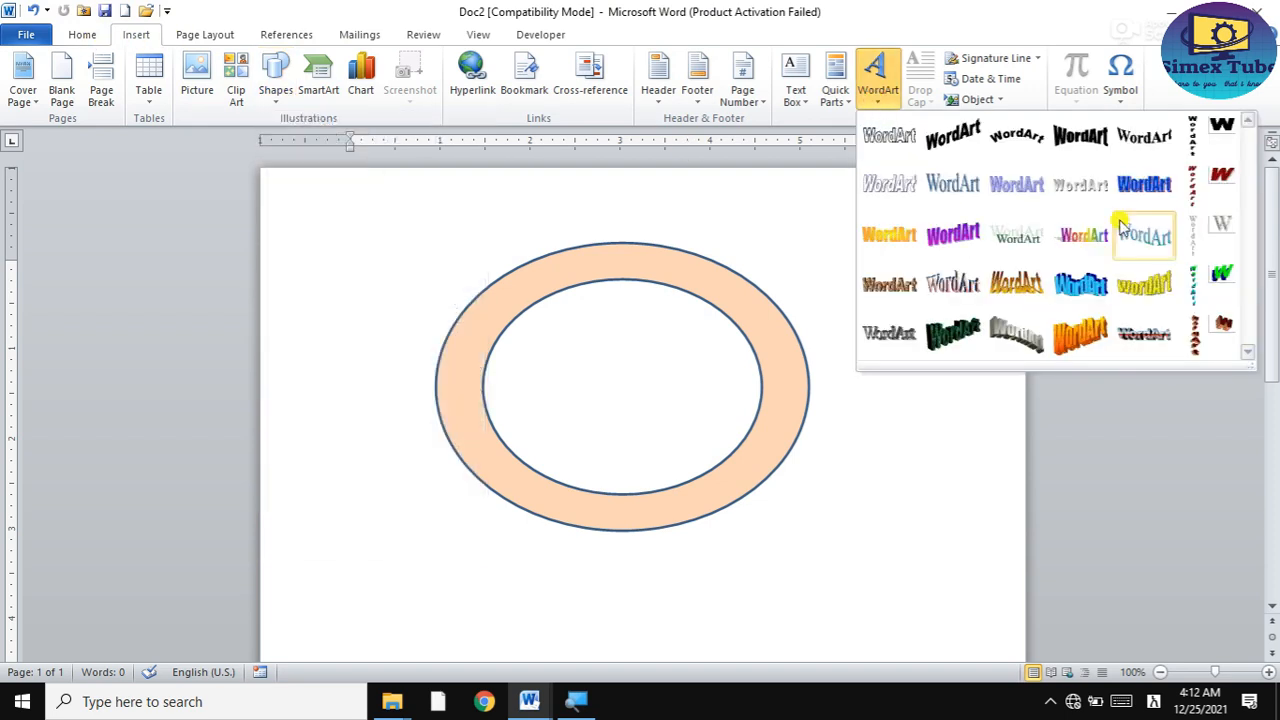
click(1012, 130)
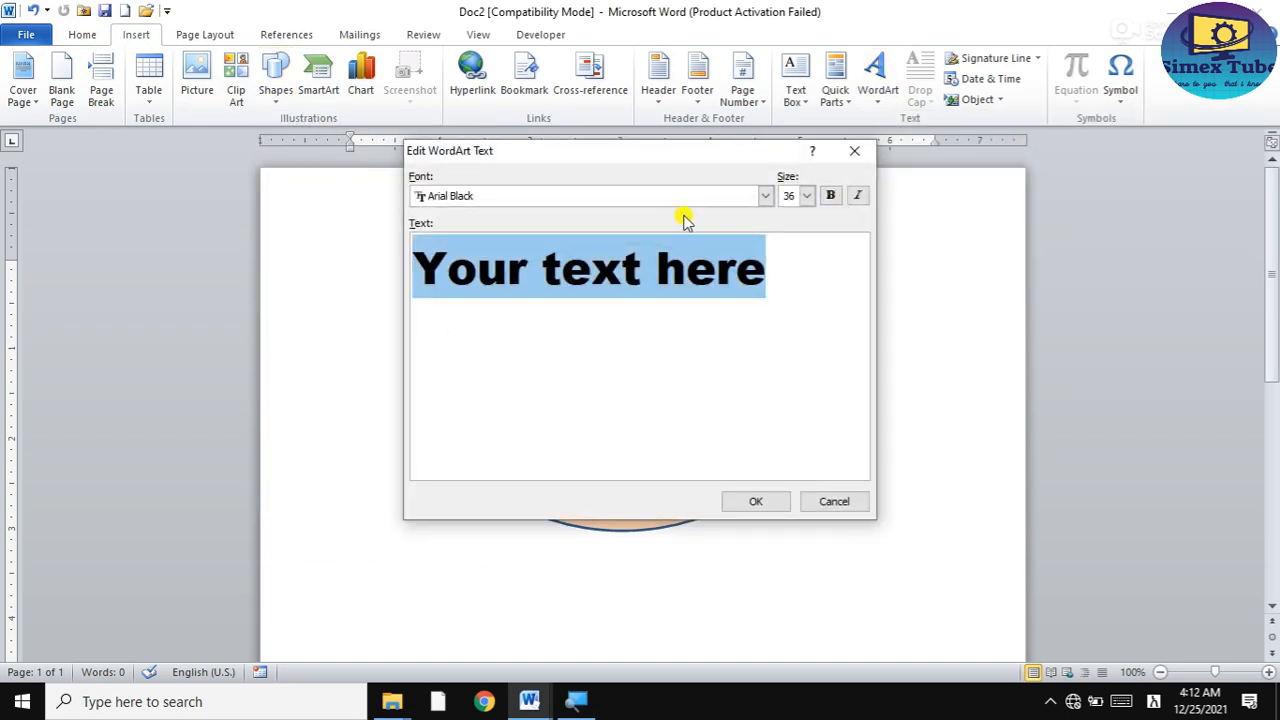
Switch the keyboard input to English and enter "TAEME ST>G PRIMARY SCHOOL" as the WordArt text.
text(□)
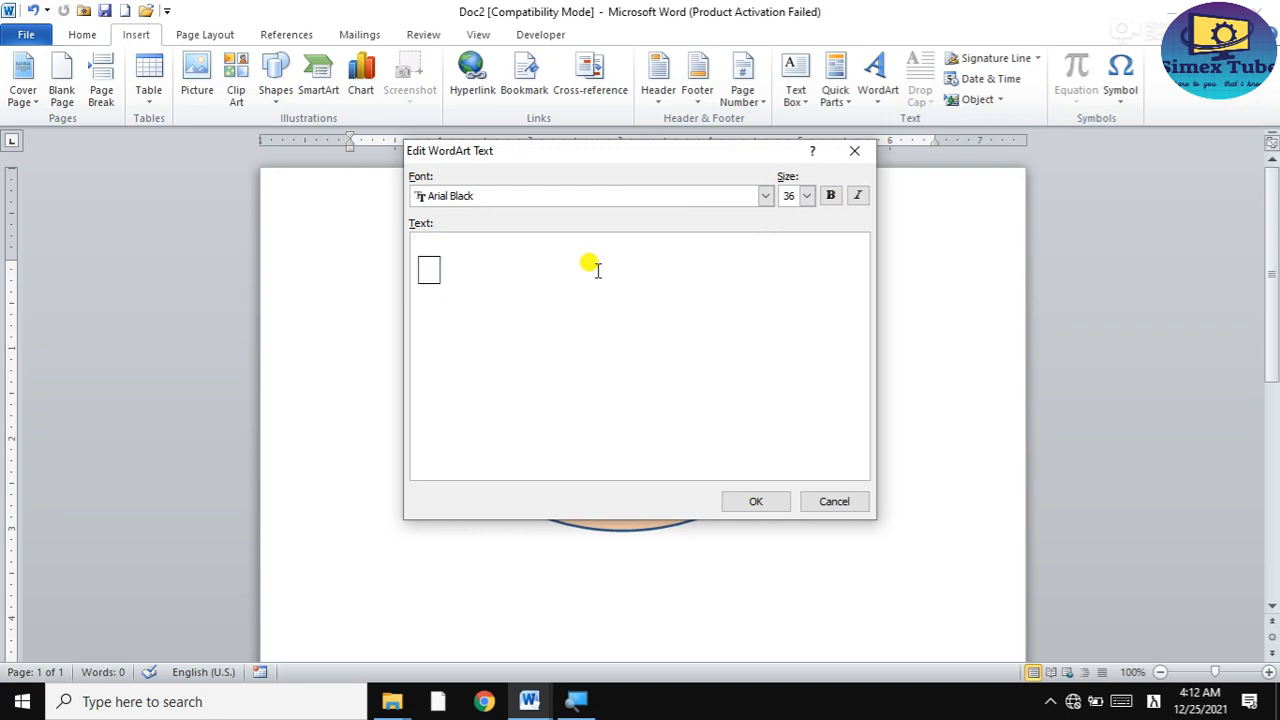
key(BackSpace)
key(super+space)
text(T)
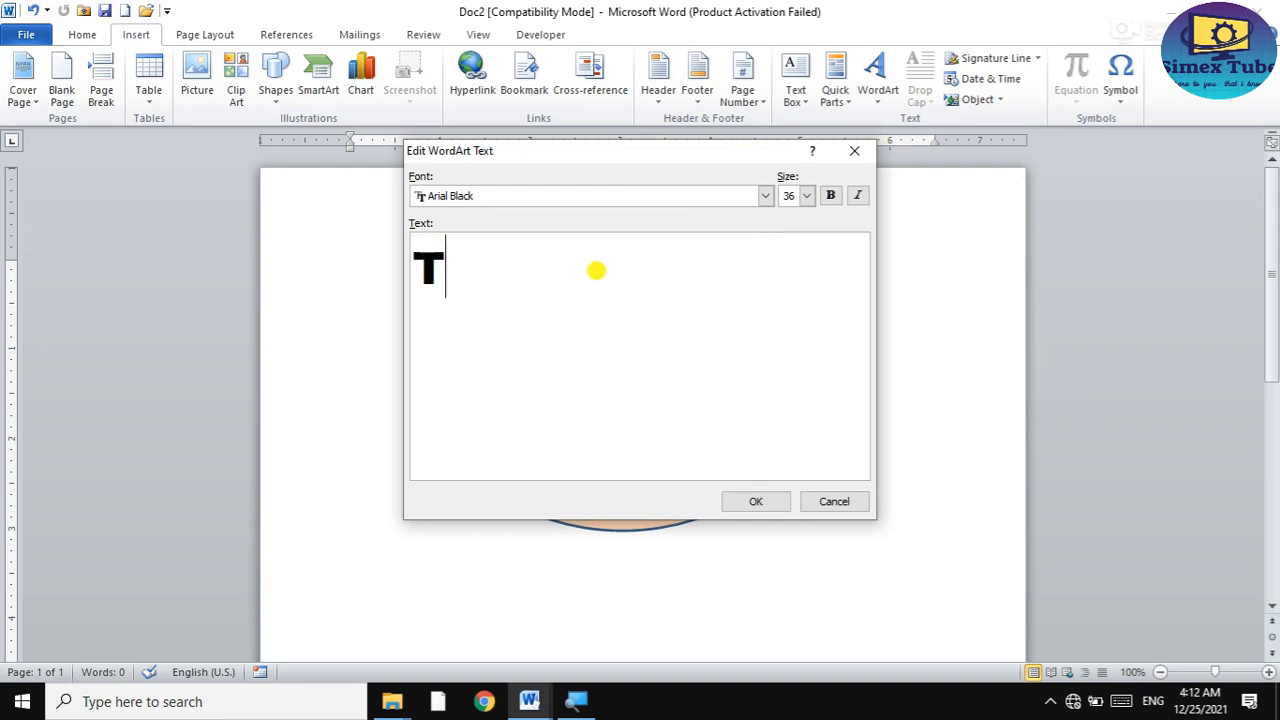
text(AEME)
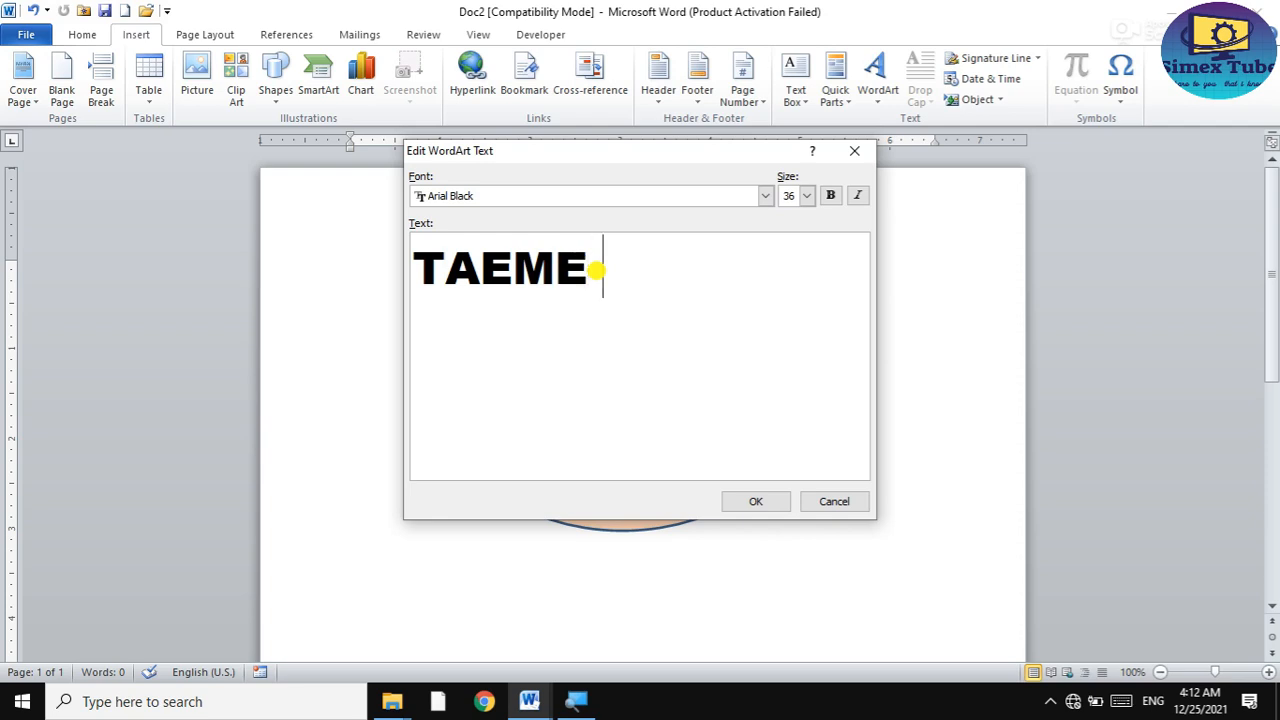
text( ST)
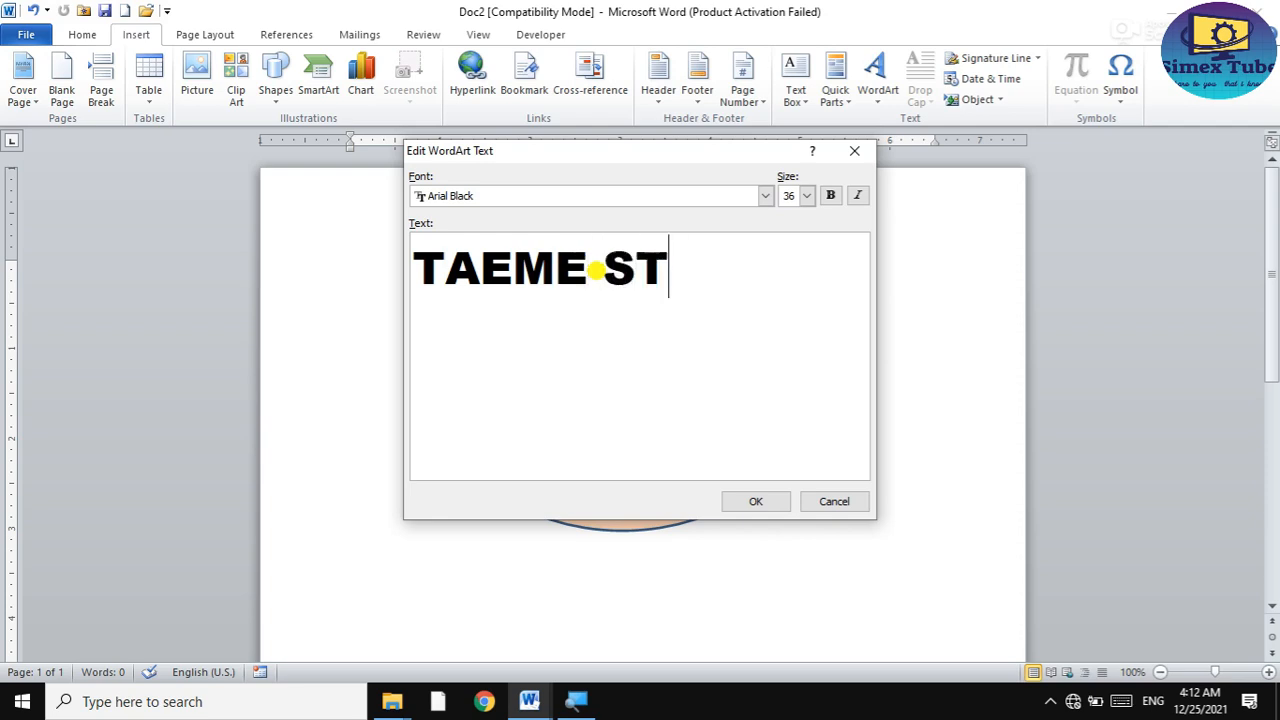
text(>G PRIM)
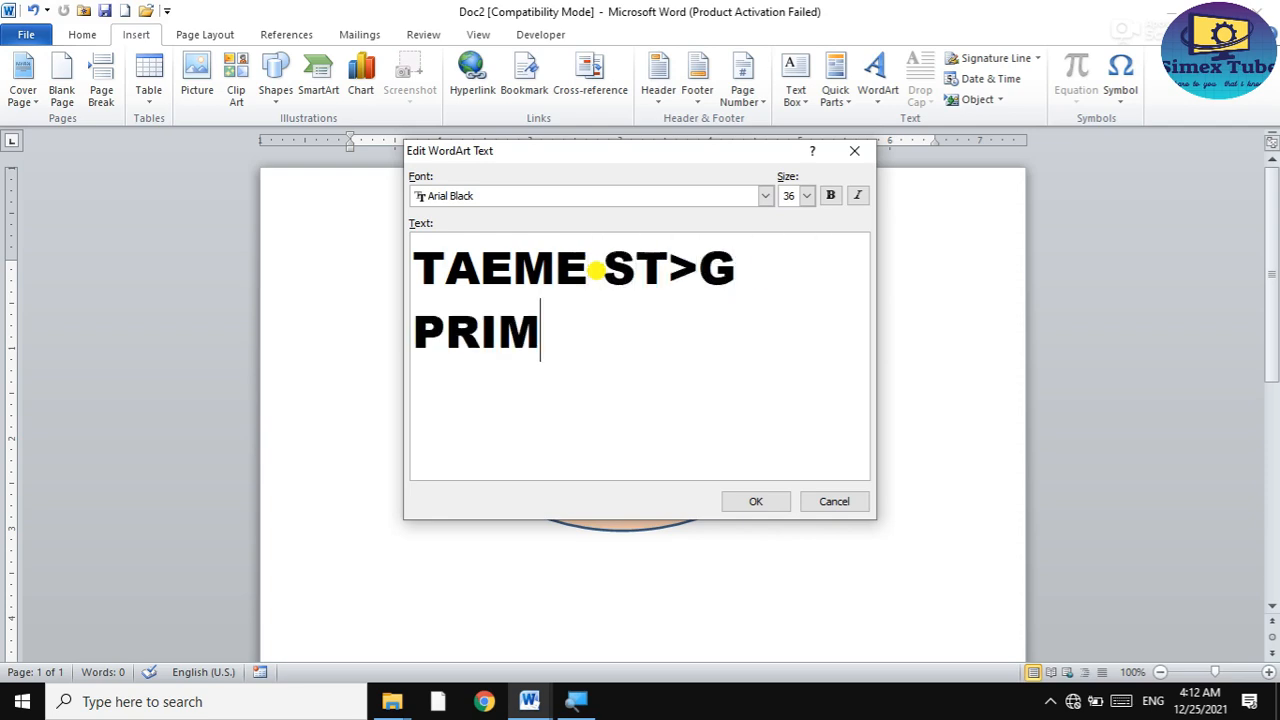
text(ARY SCH)
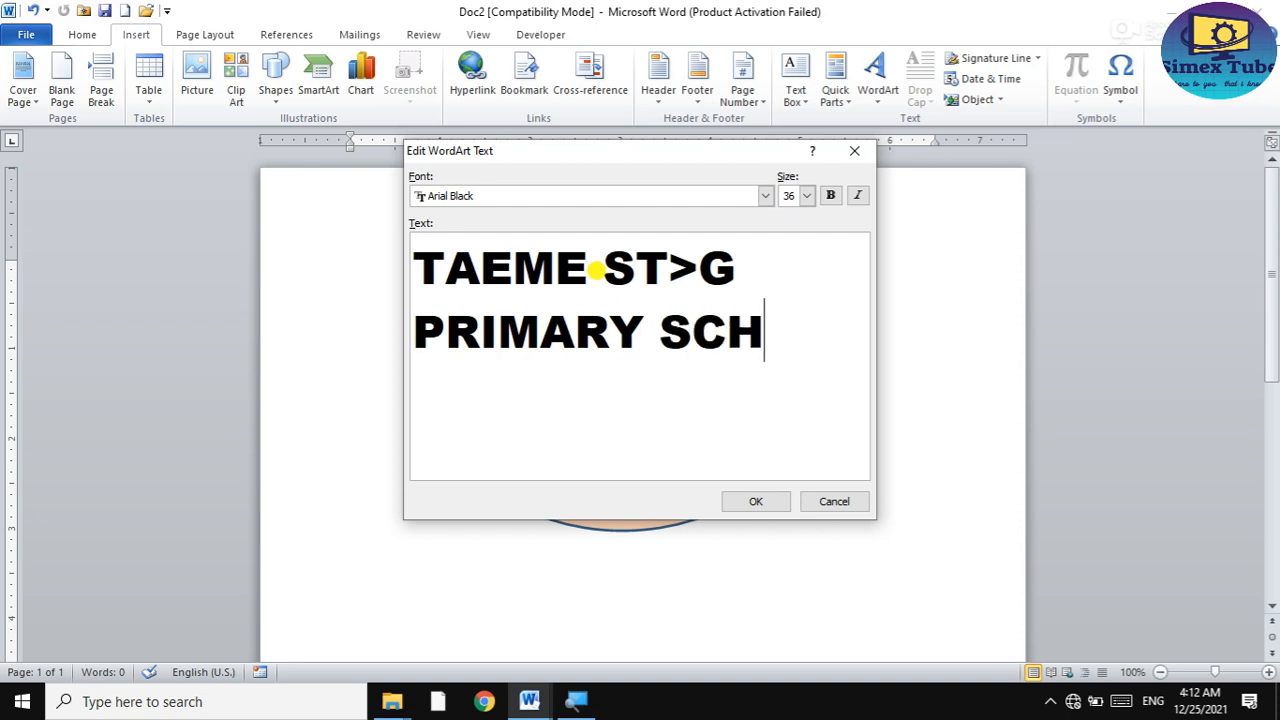
text(OOL)
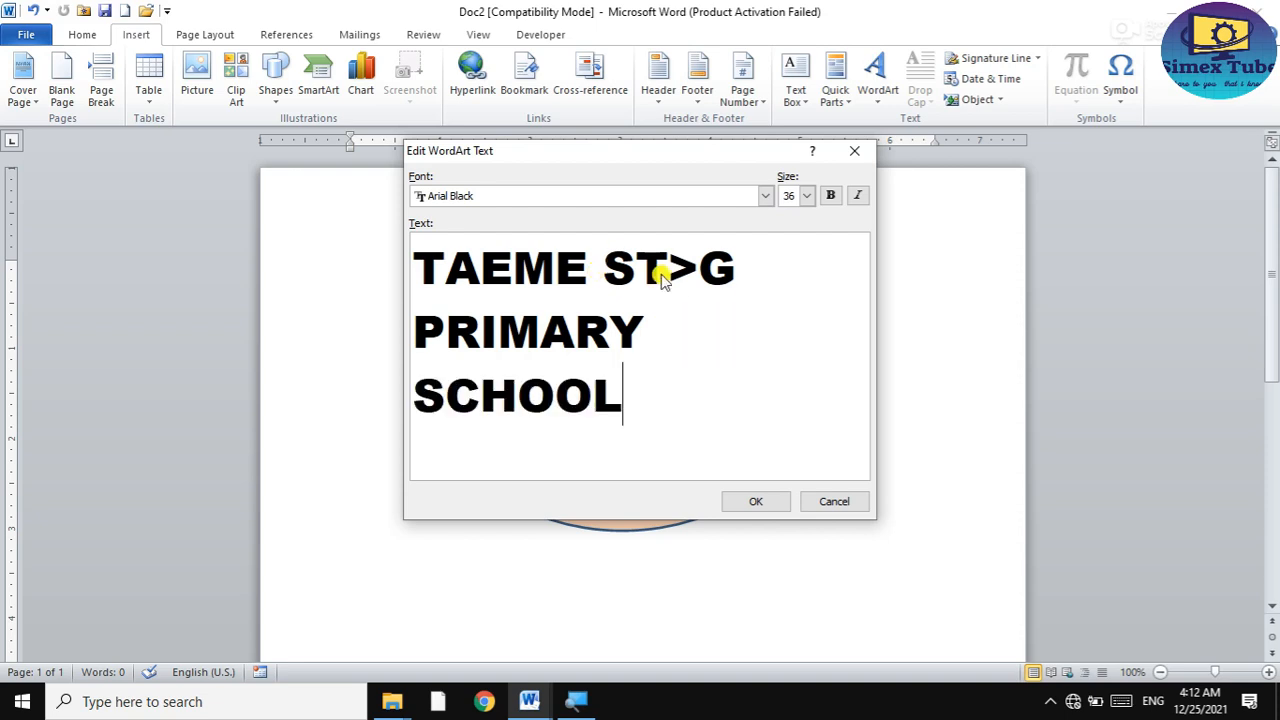
Set the WordArt size to 20, correct its text to "TAEME ST.G PRIMARY SCHOOL", and insert it into the document.
key(ctrl+a)
click(806, 195)
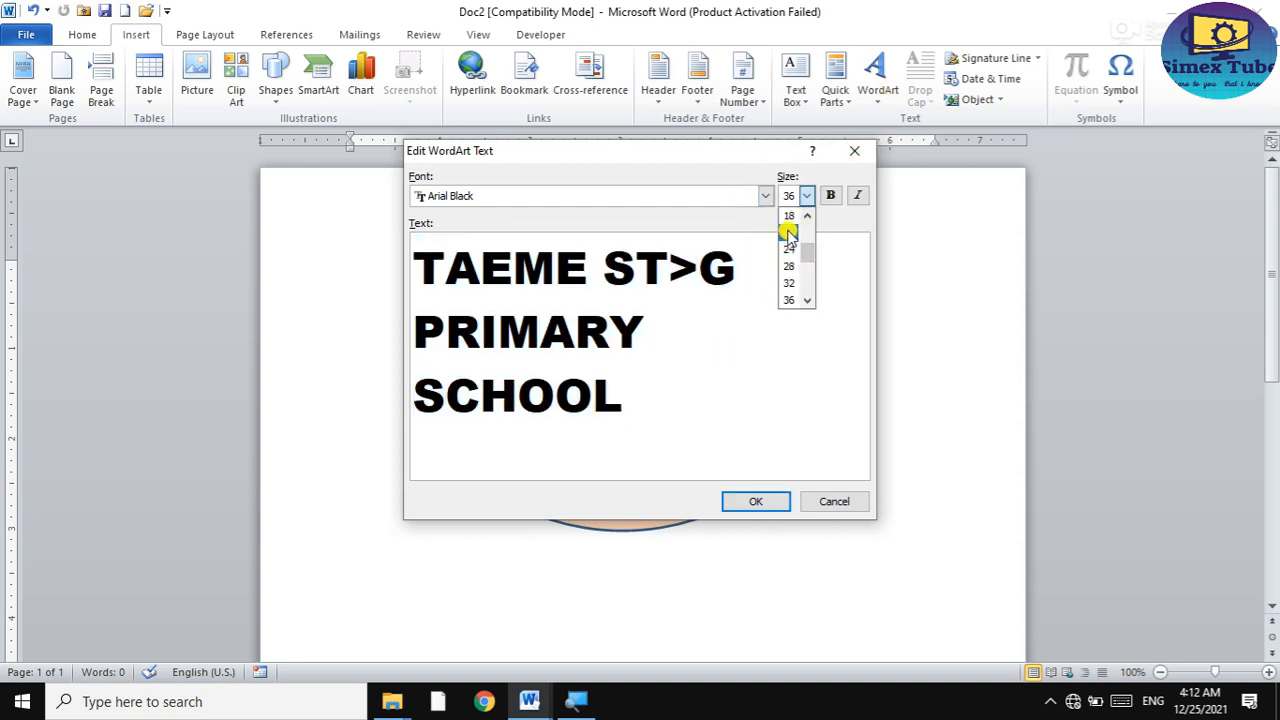
click(789, 232)
click(555, 252)
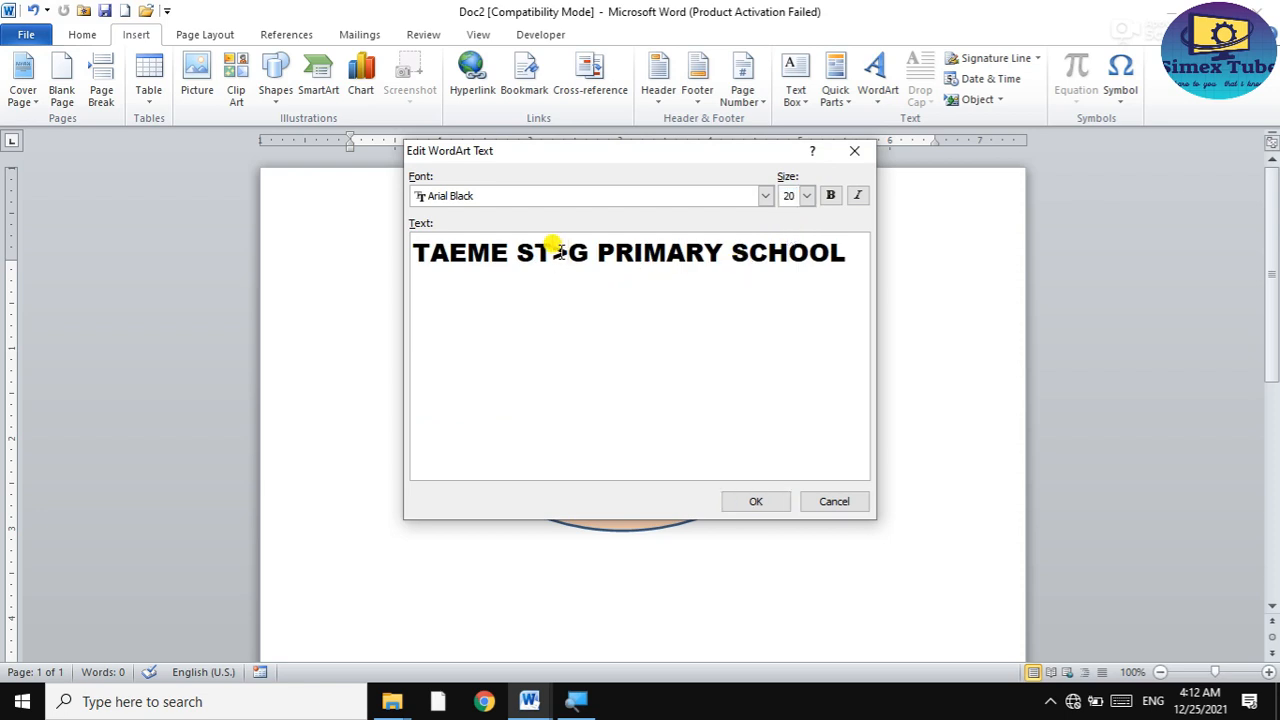
key(Delete)
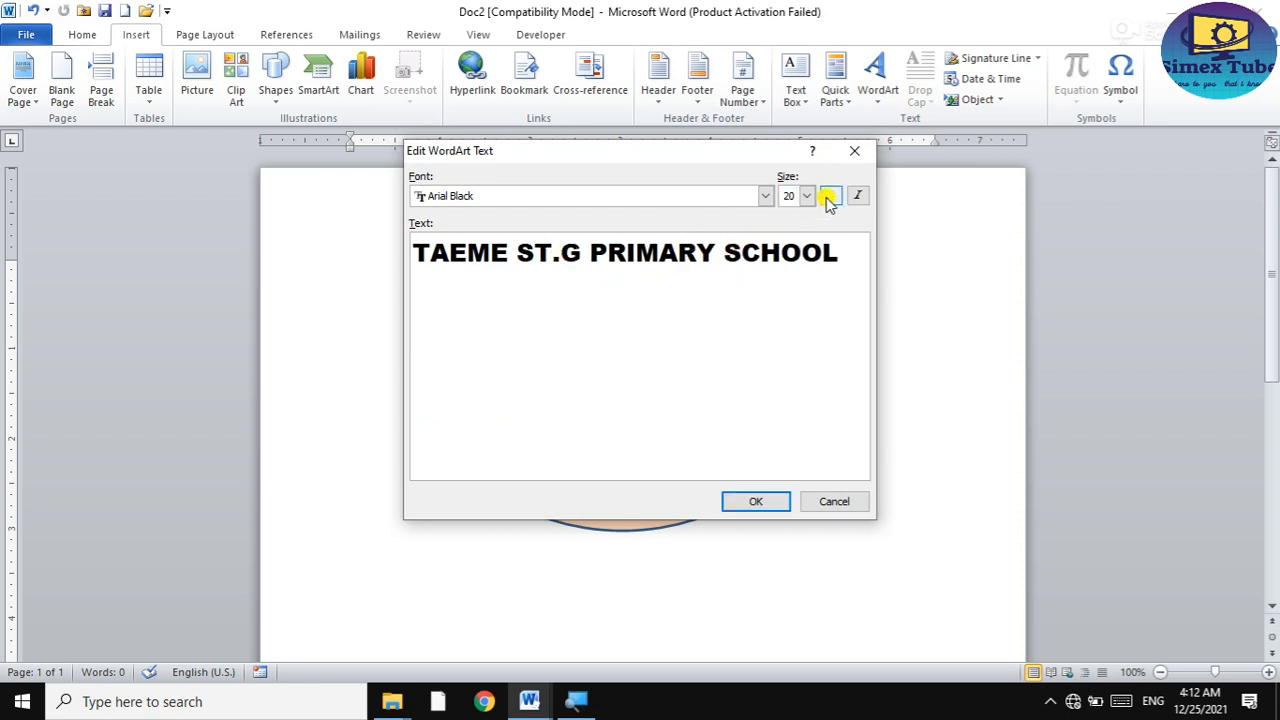
click(703, 253)
click(832, 196)
click(748, 499)
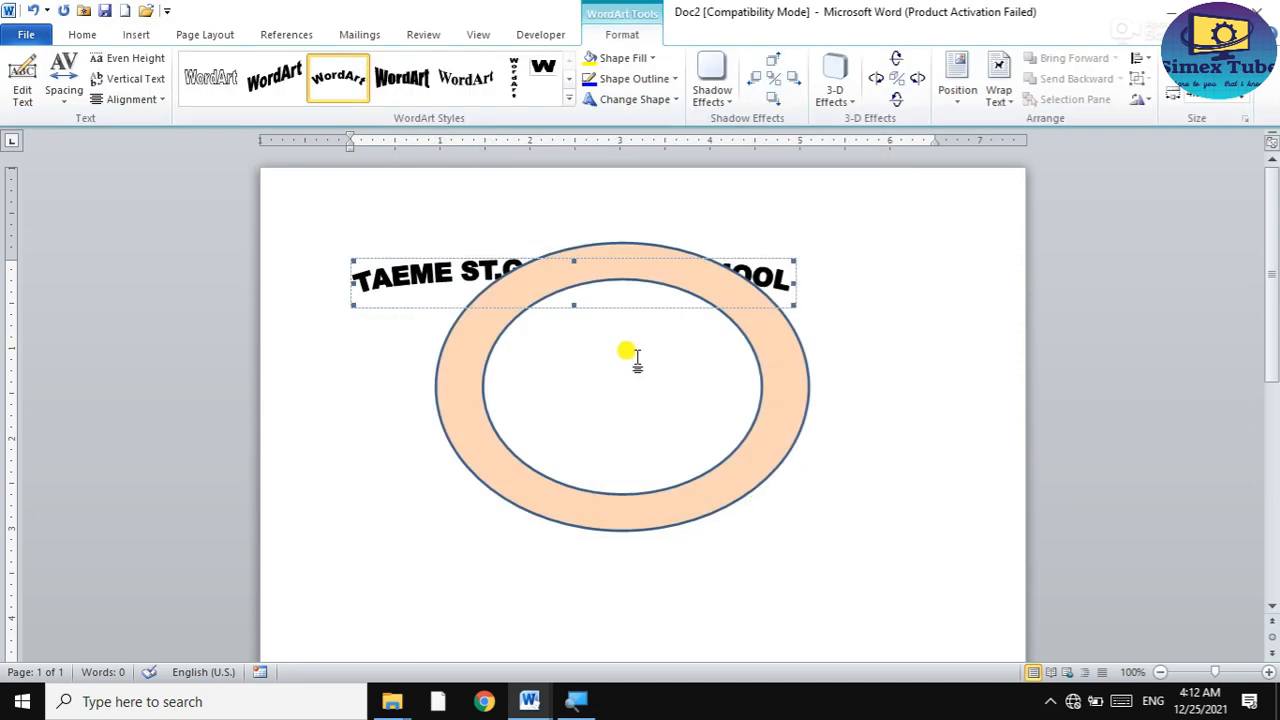
Change the WordArt's text wrapping so it can be moved freely, and place it just above the donut.
click(999, 92)
click(1022, 147)
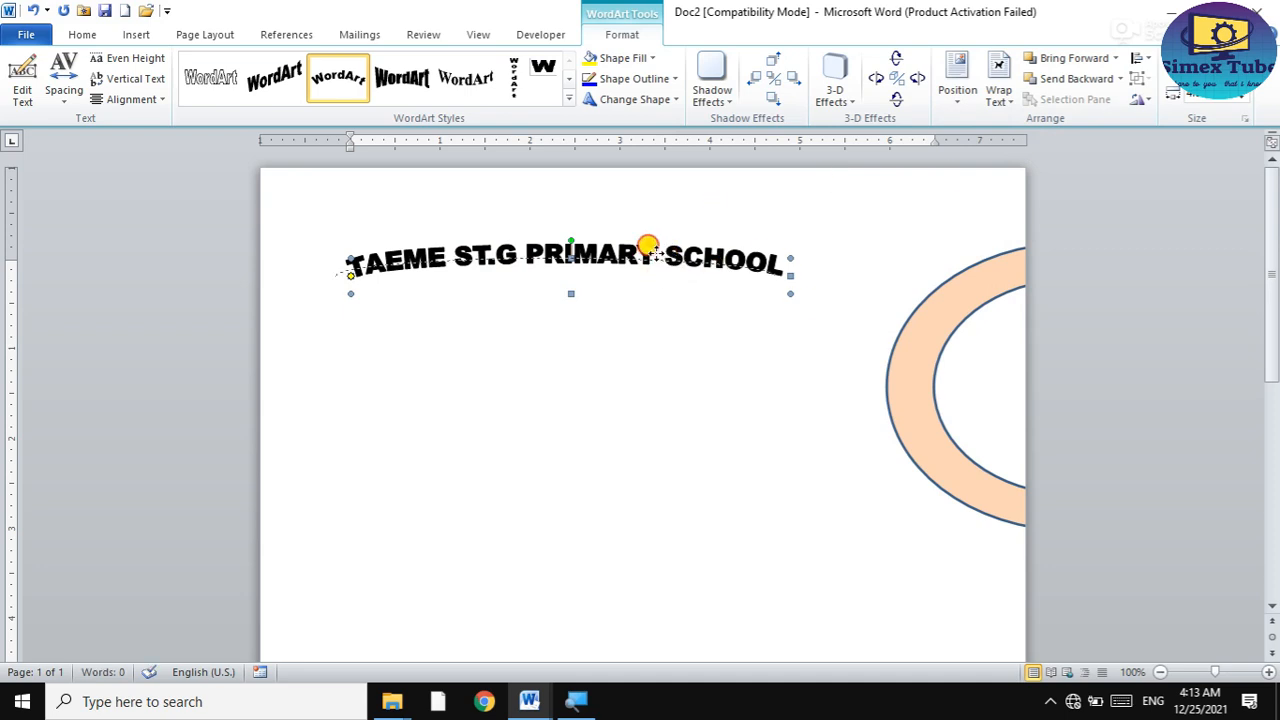
drag(695, 232, 745, 215)
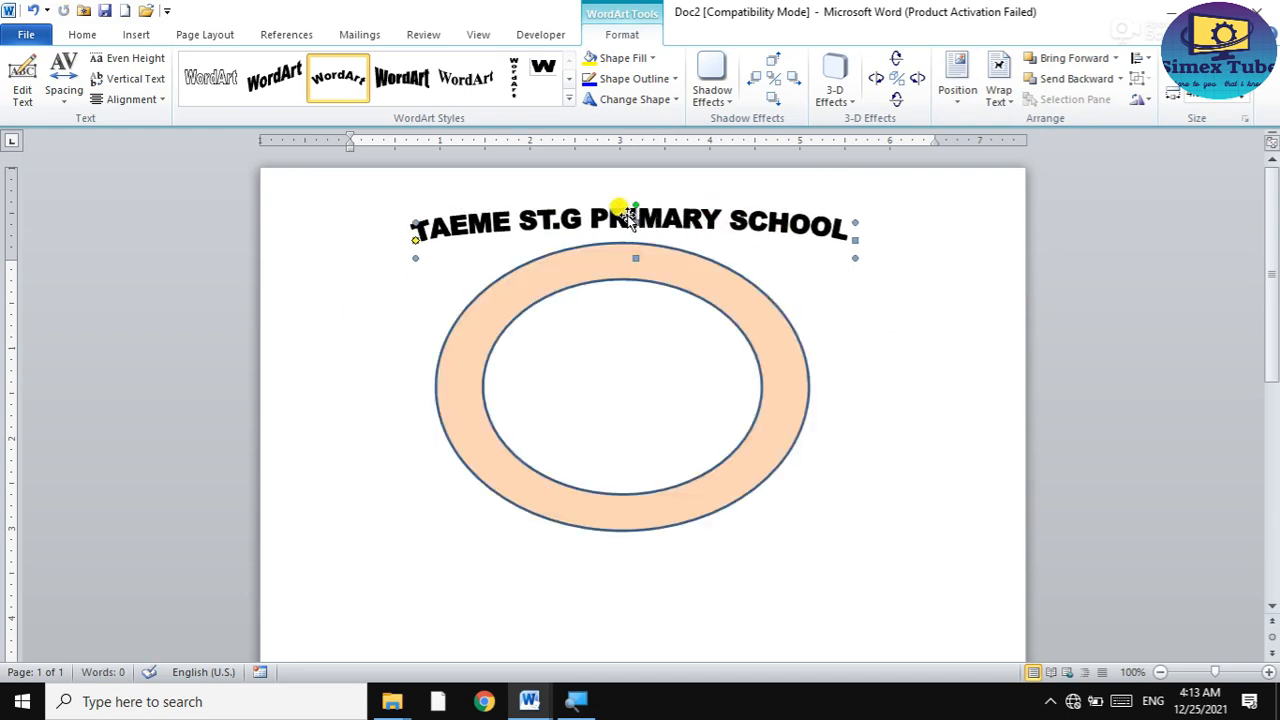
Stretch the WordArt downward into a deep arch, move it toward the page's upper-left corner, and narrow it to a semicircle.
drag(622, 236, 722, 531)
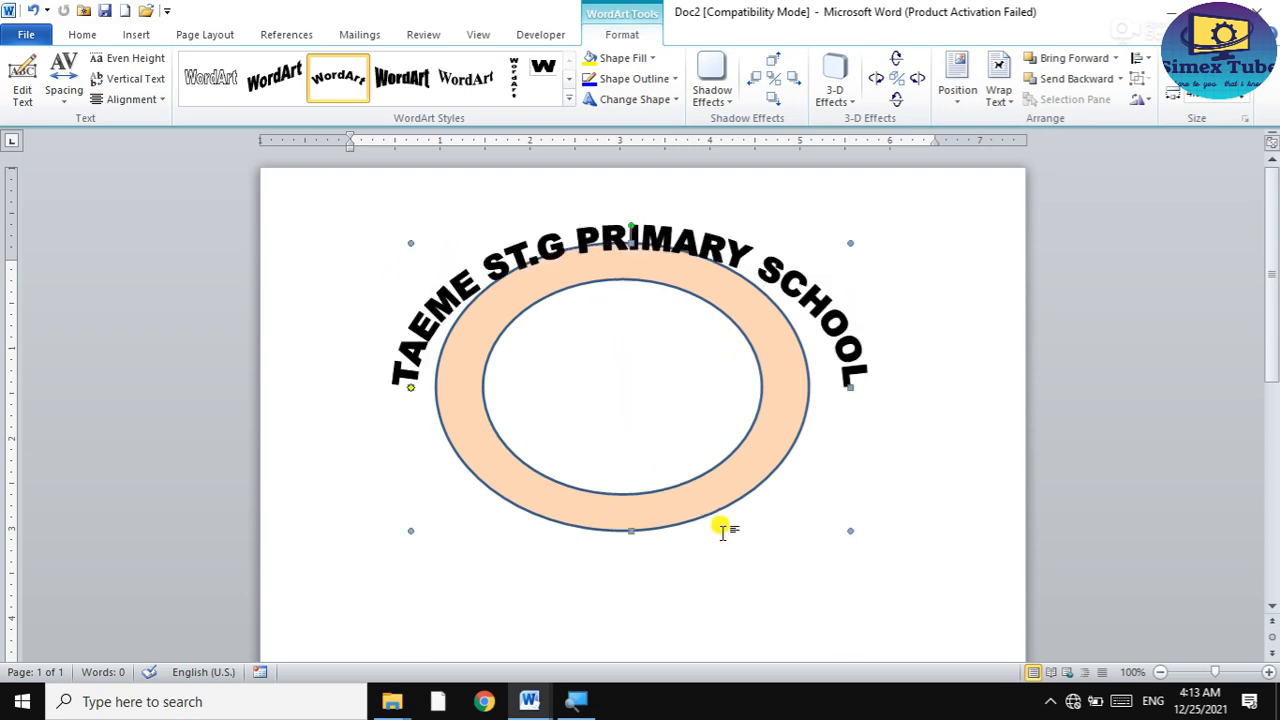
drag(840, 371, 798, 355)
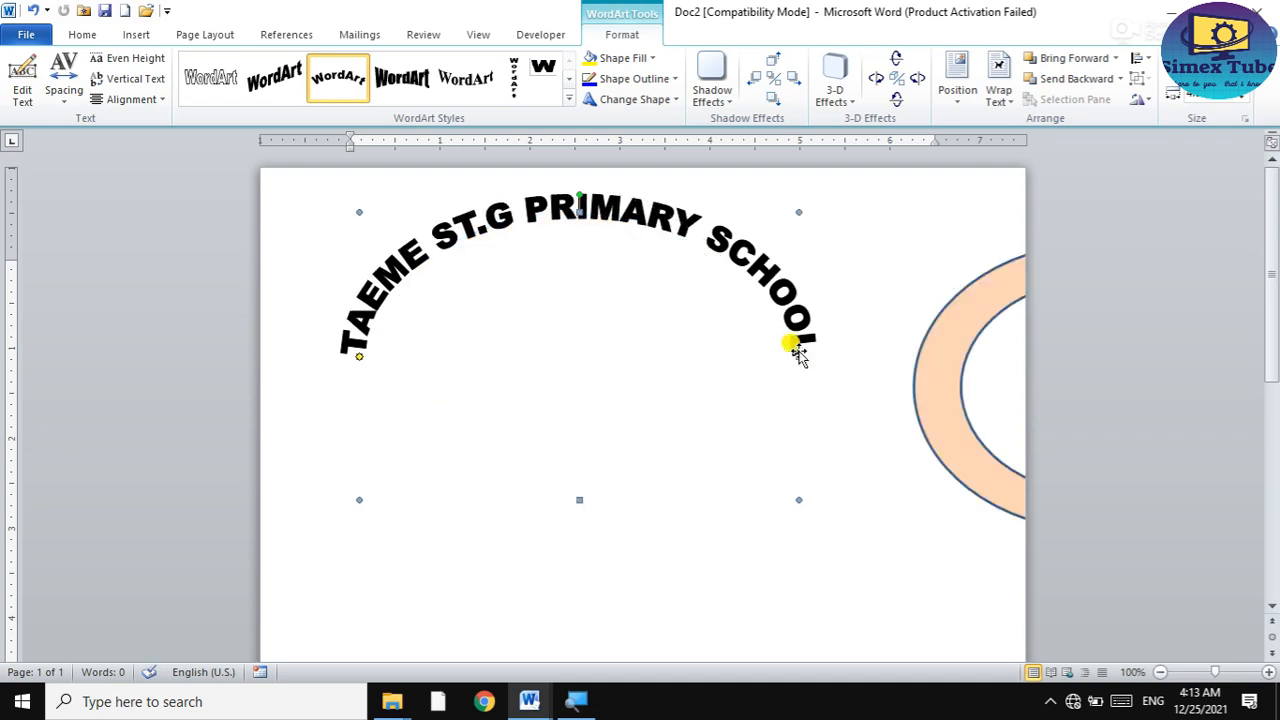
drag(797, 209, 640, 203)
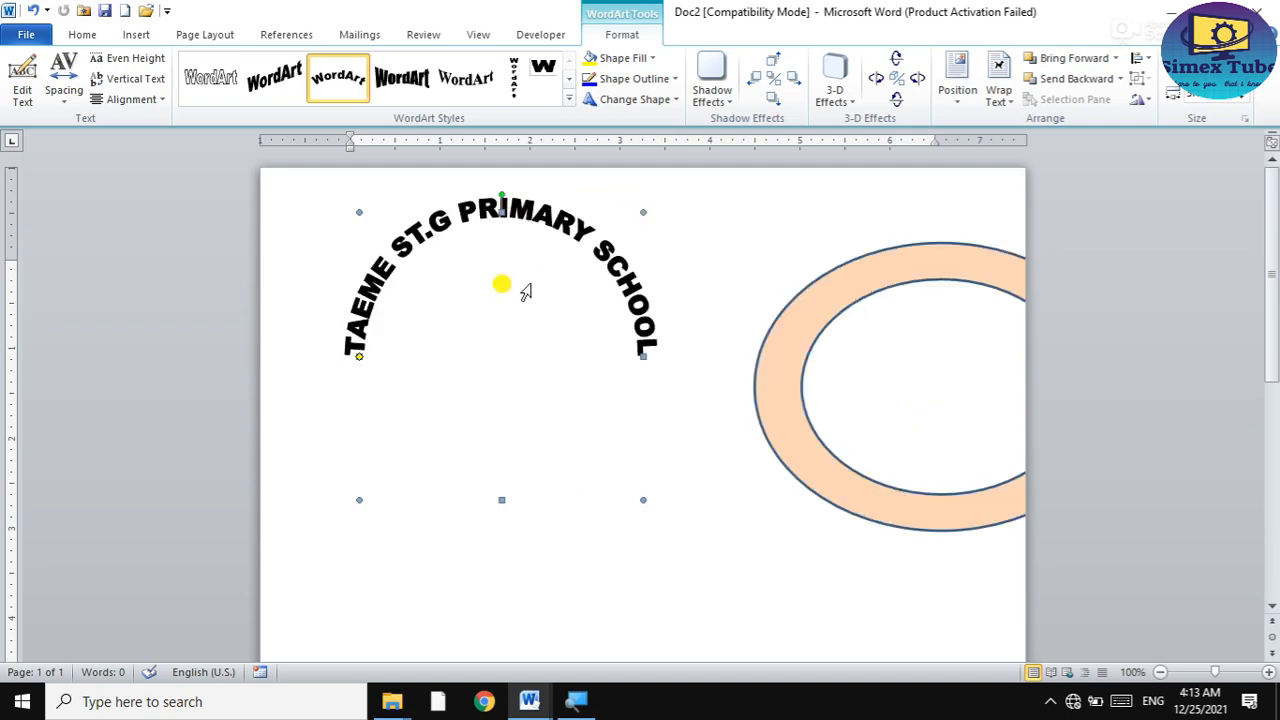
key(ctrl+a)
drag(502, 504, 514, 414)
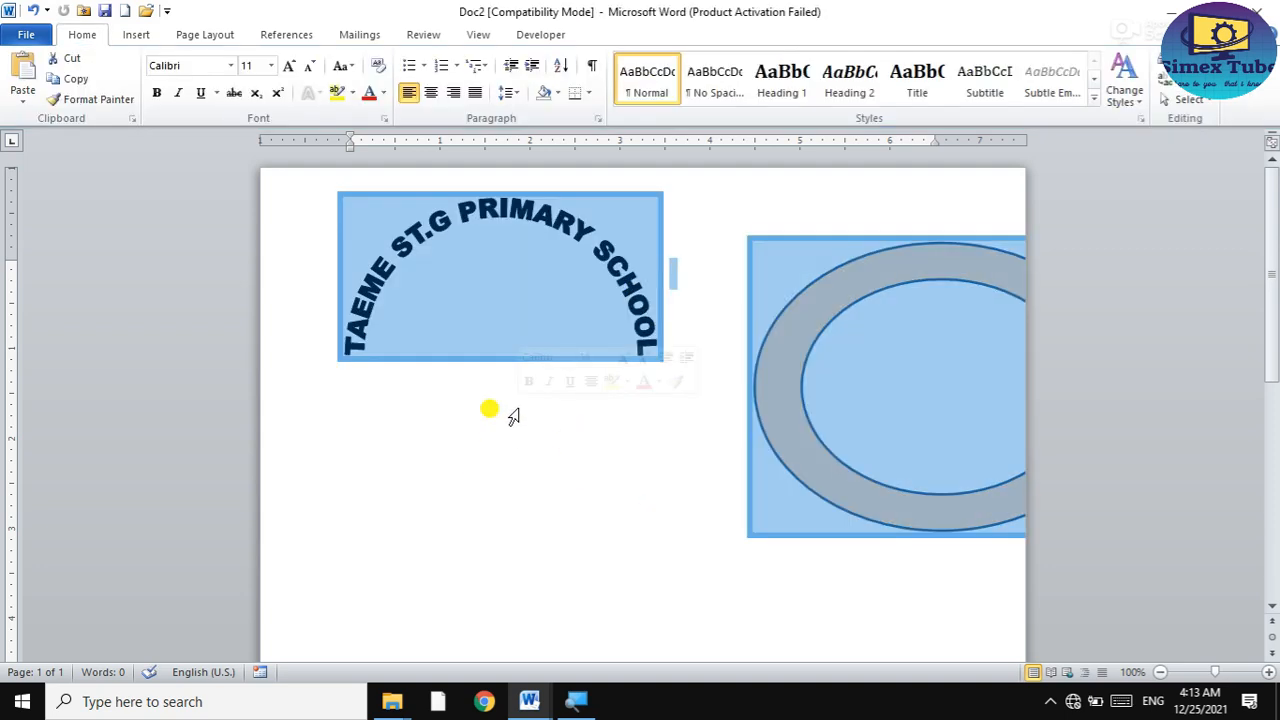
double_click(617, 236)
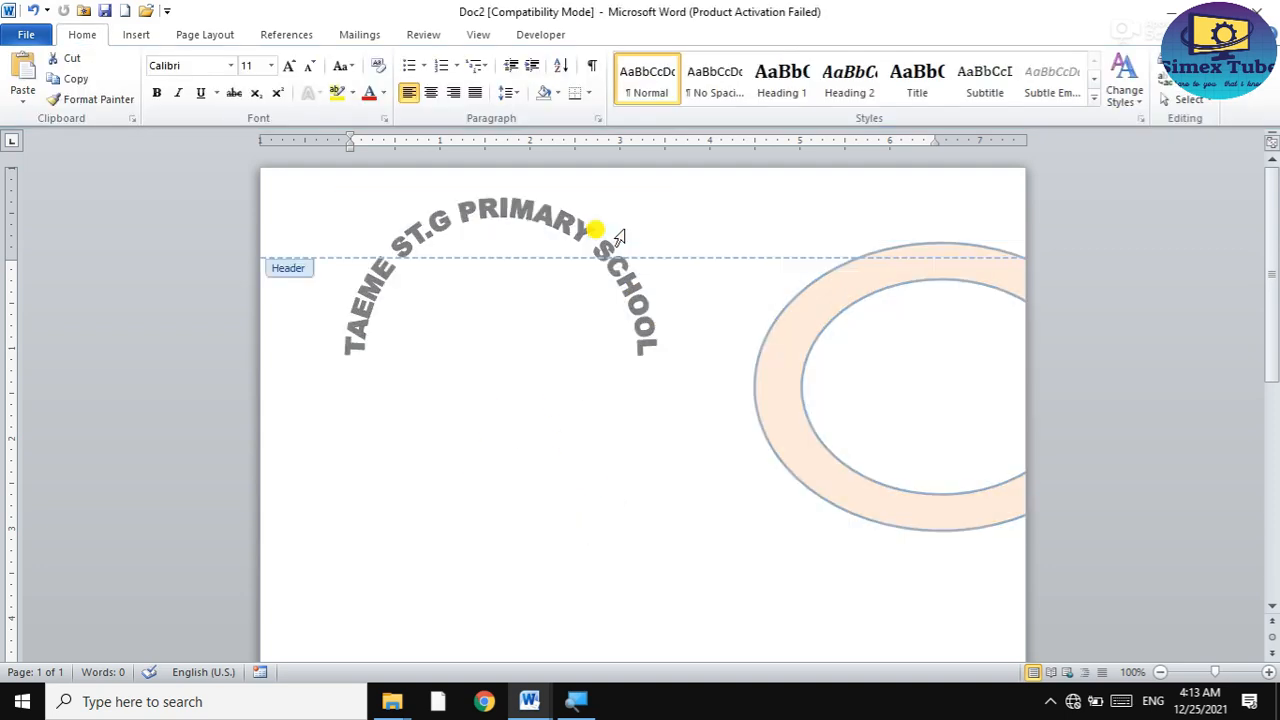
click(882, 80)
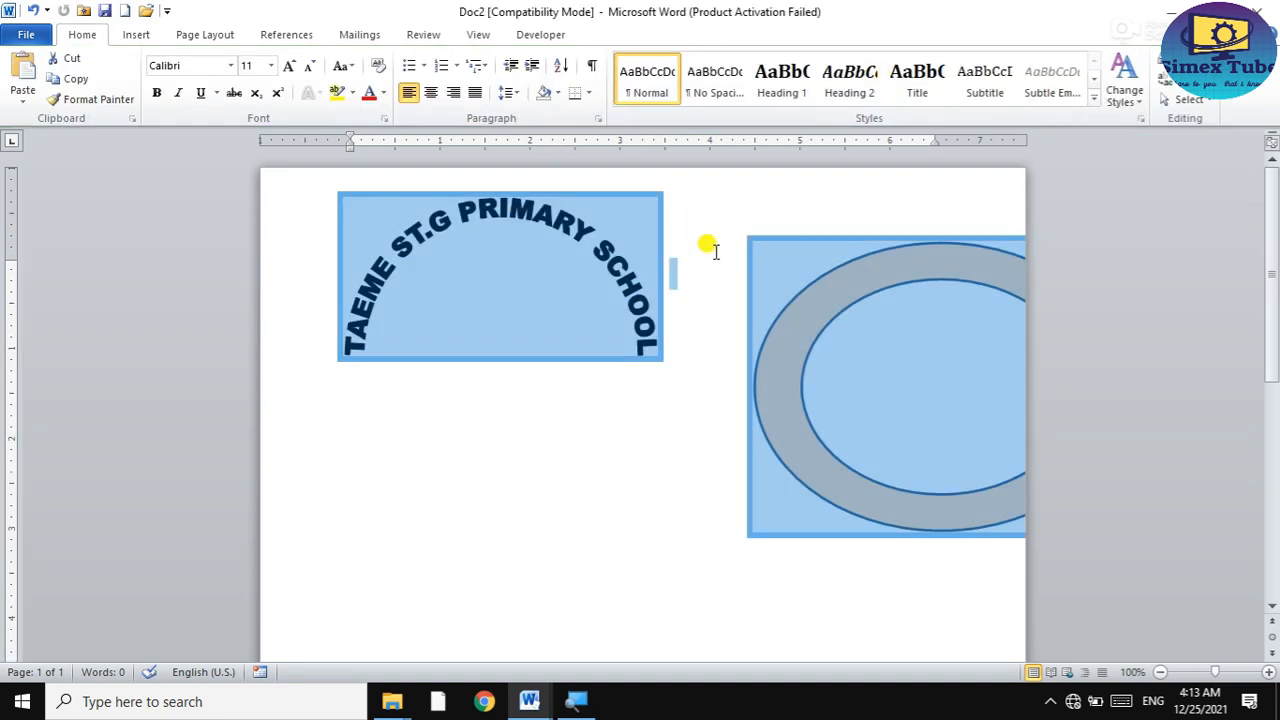
Move the donut under the arched text and pull both its right and left sides slightly inward to fit the lettering.
click(785, 405)
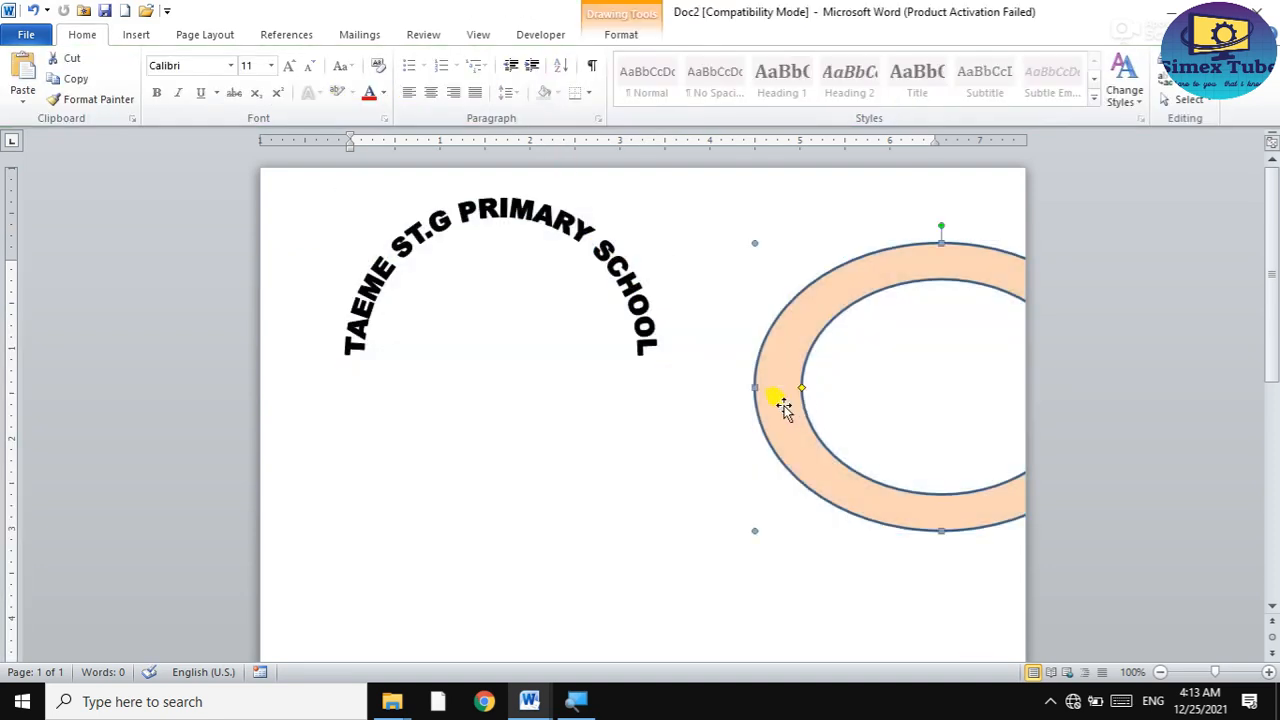
drag(785, 405, 328, 334)
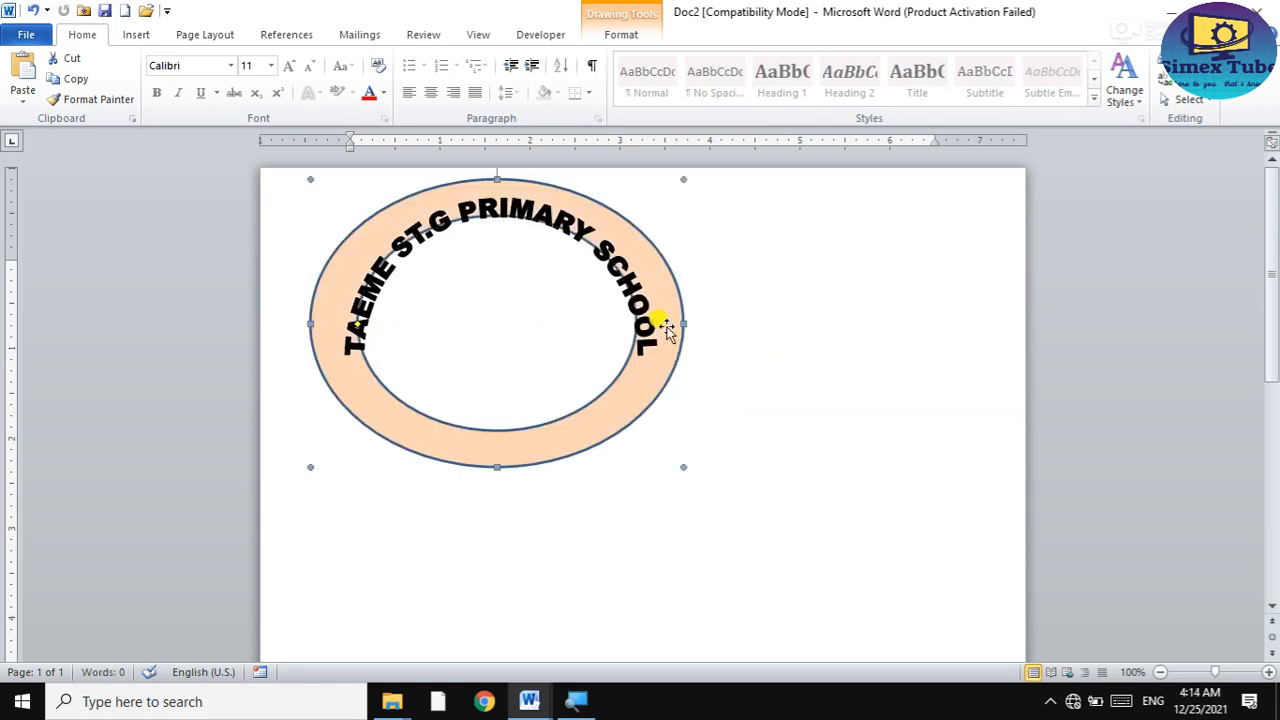
mouse_move(681, 321)
mouse_down()
mouse_move(655, 316)
mouse_move(665, 322)
mouse_up()
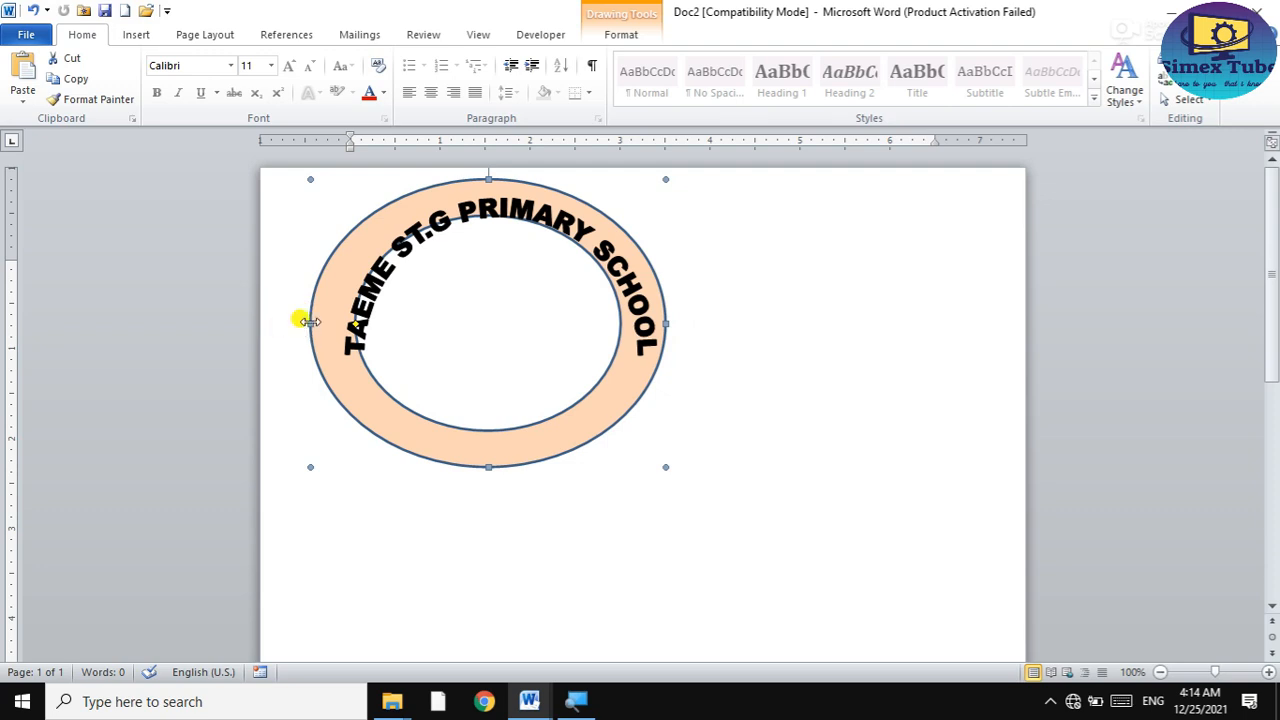
drag(310, 322, 329, 322)
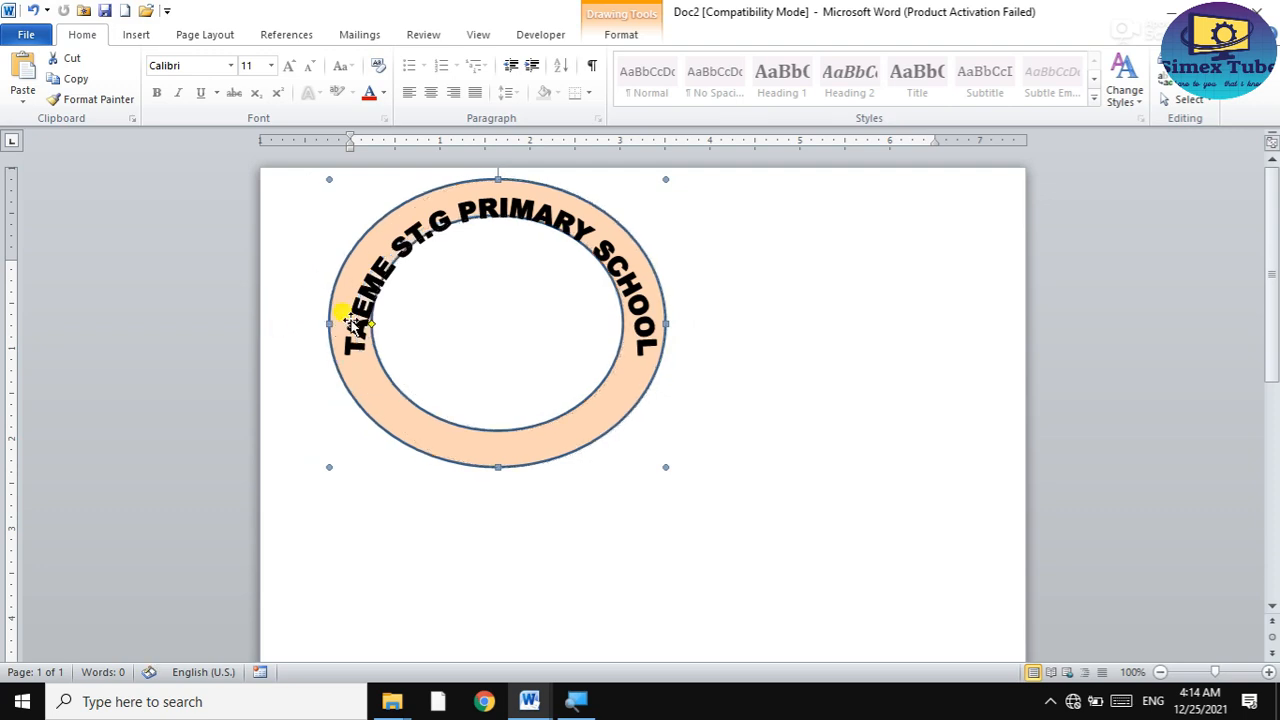
Extend the donut's lower edge downward to make the ring rounder around the arched text.
click(453, 218)
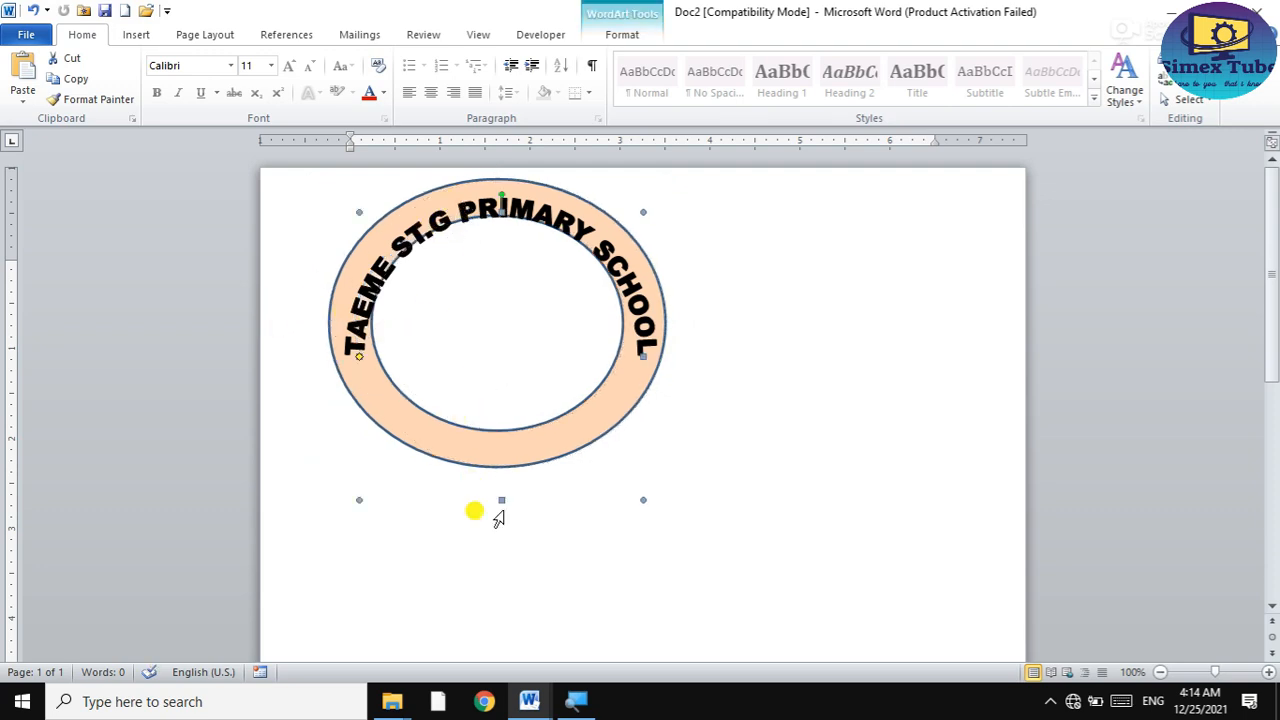
click(484, 436)
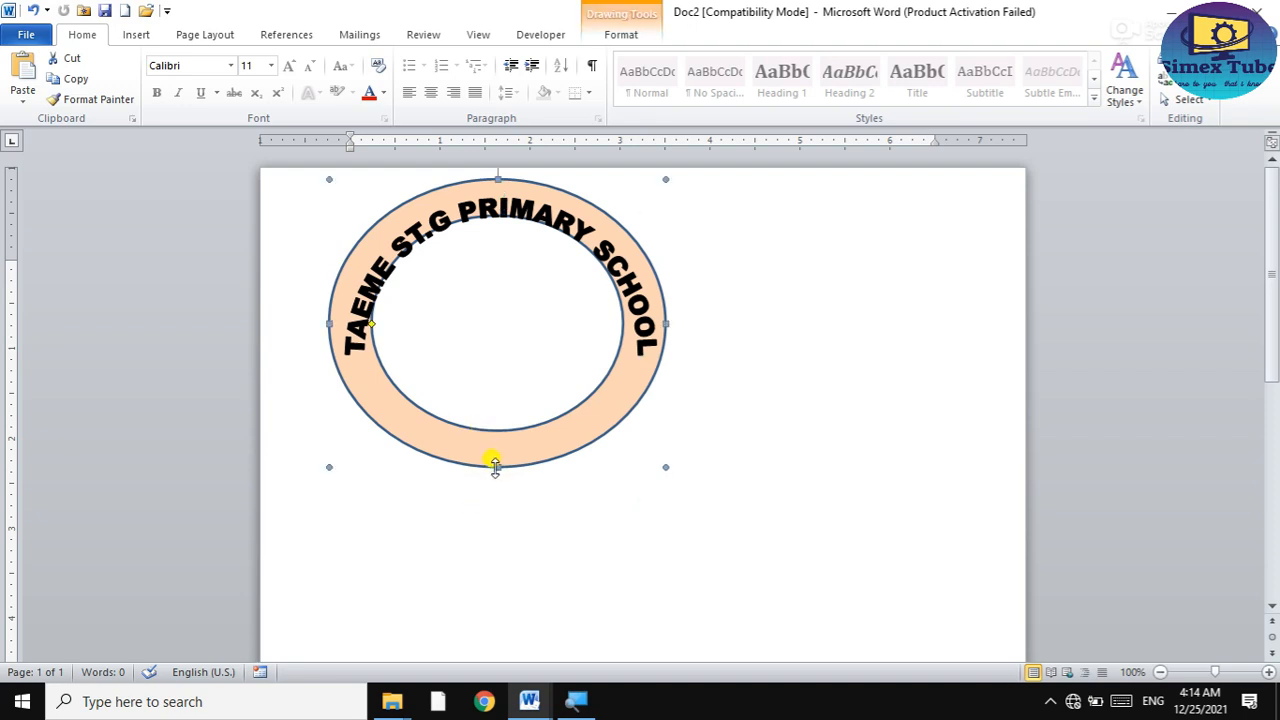
drag(500, 466, 507, 495)
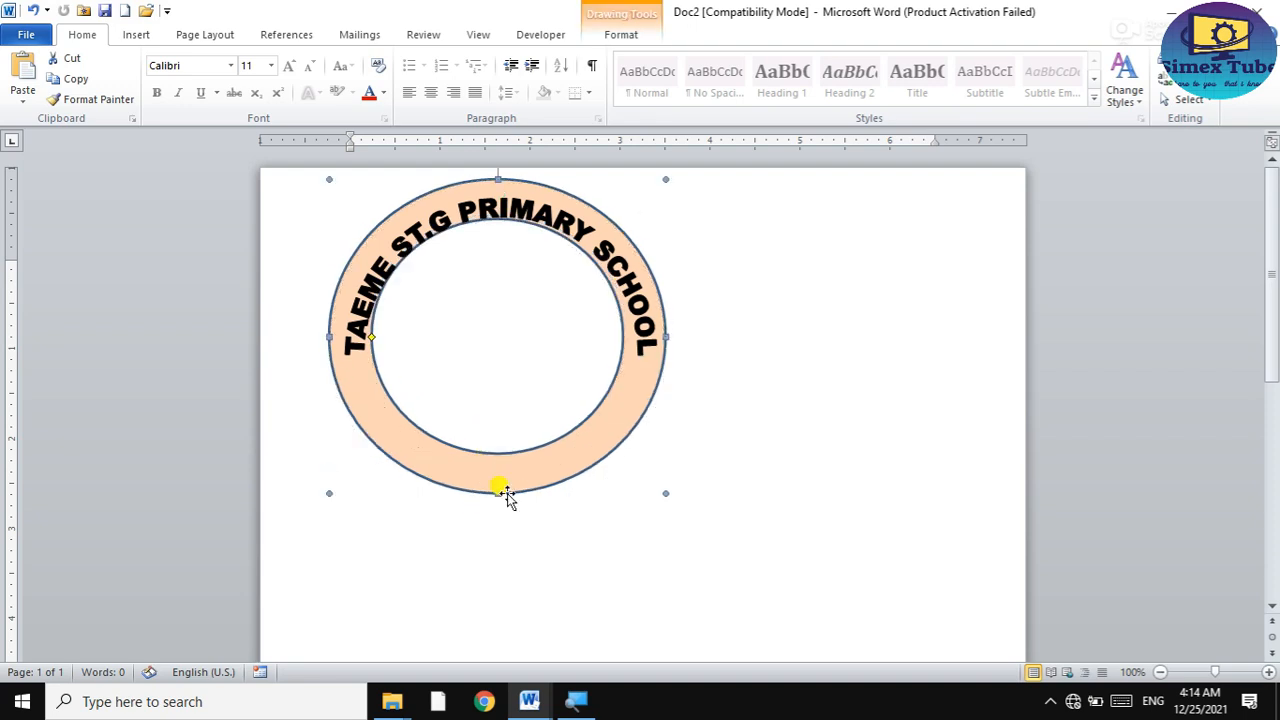
click(748, 322)
Reduce the school name WordArt to size 18.
click(602, 254)
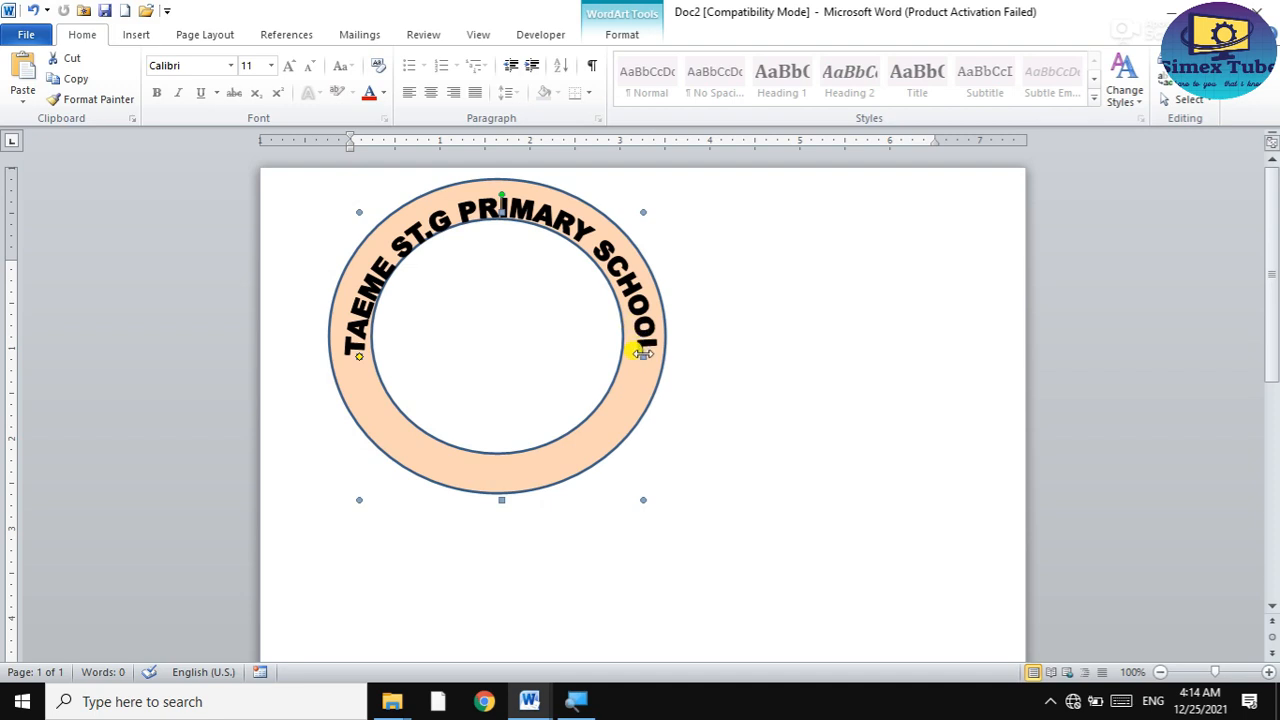
drag(644, 358, 638, 302)
double_click(637, 295)
right_click(637, 295)
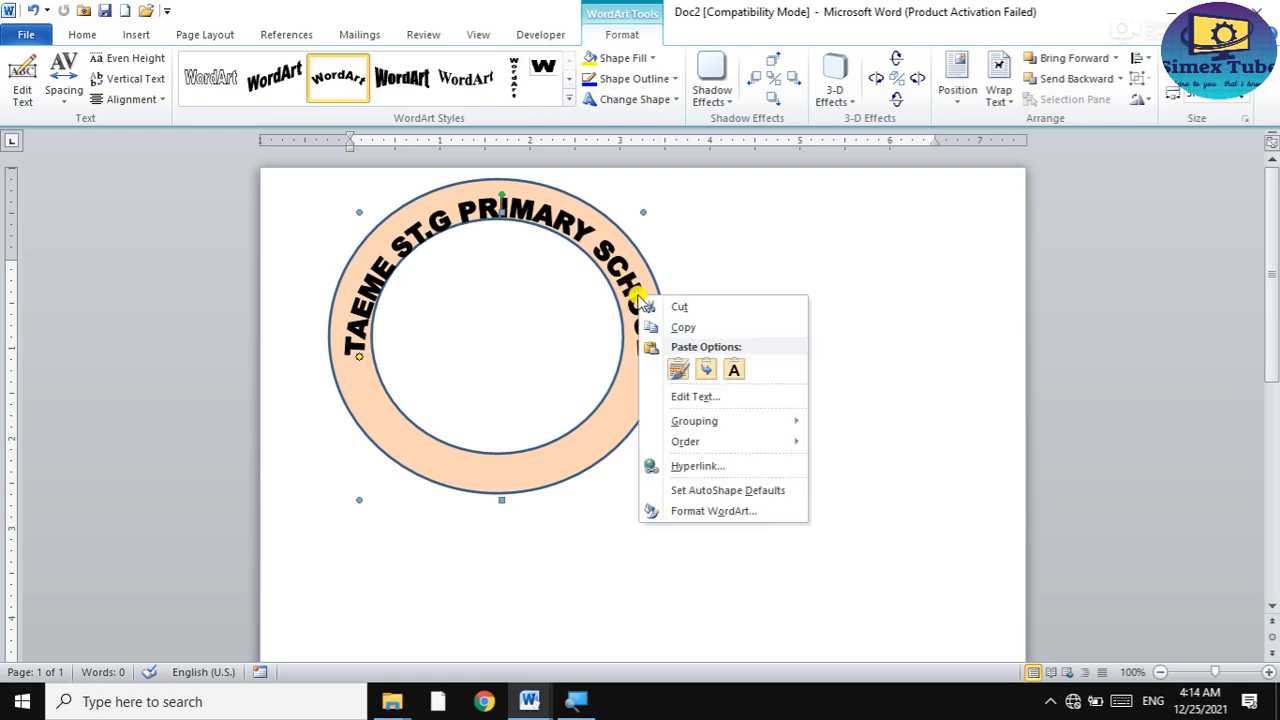
click(686, 397)
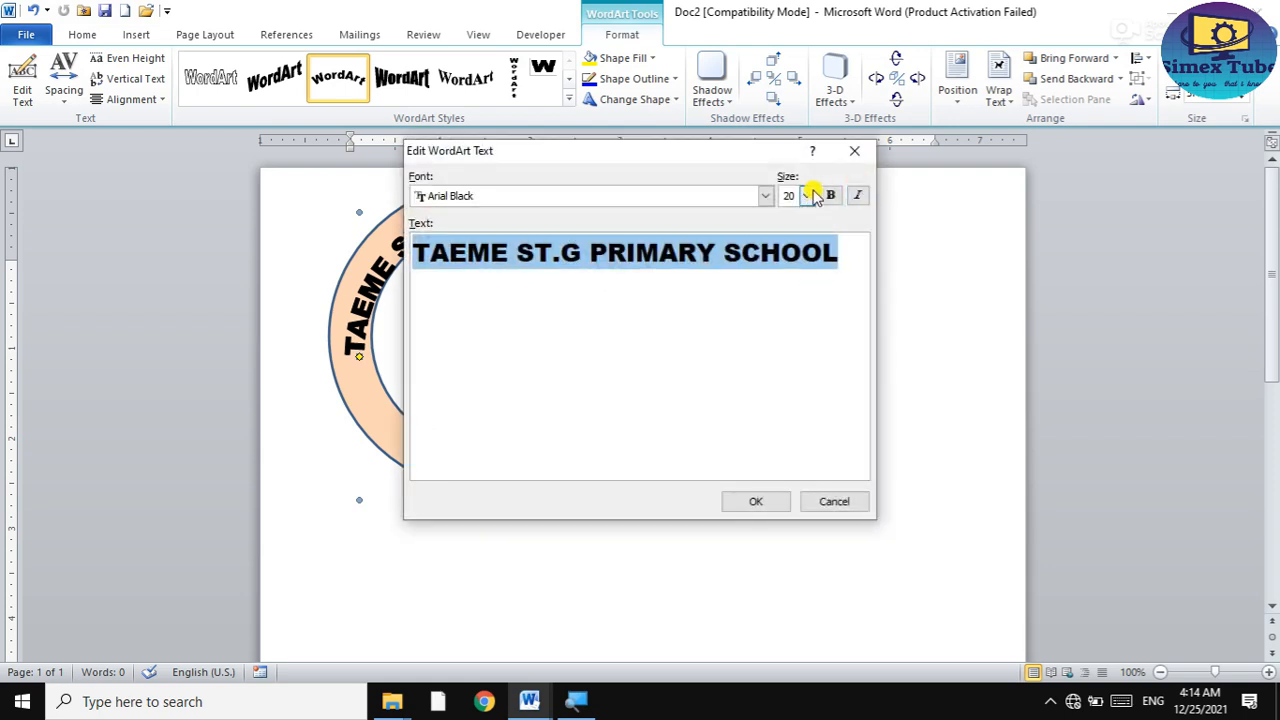
click(807, 195)
click(789, 285)
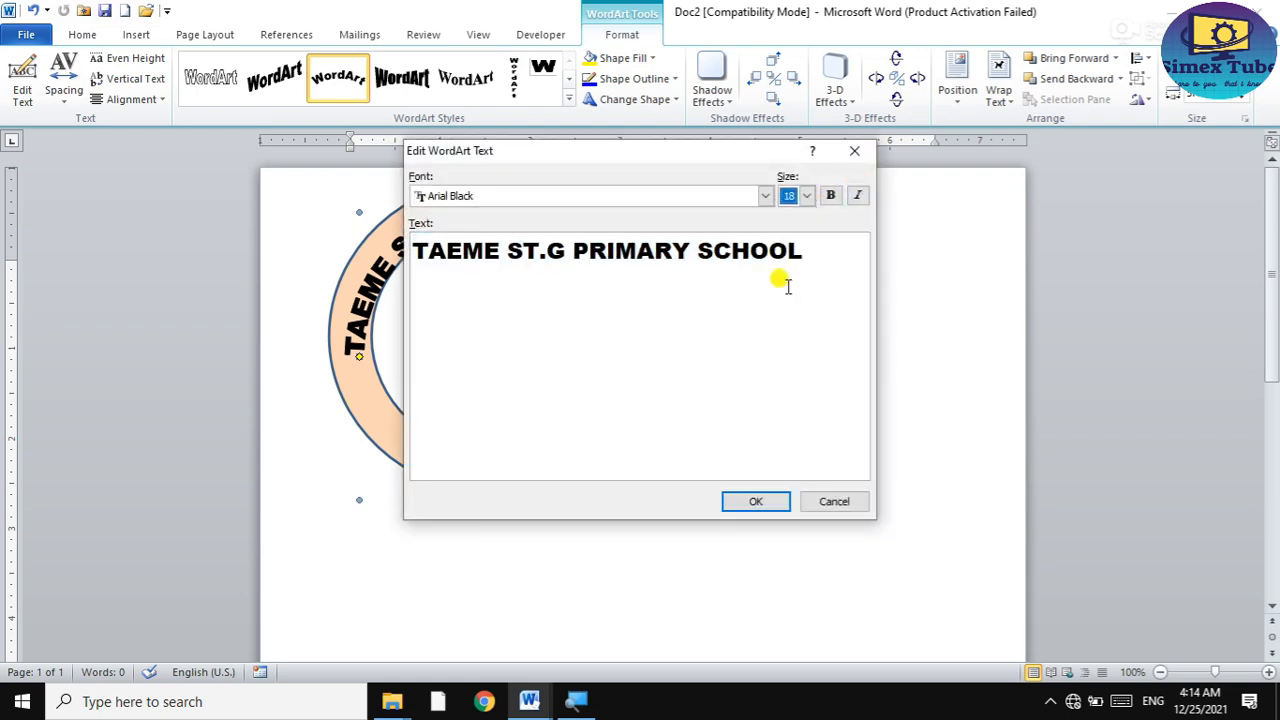
click(752, 501)
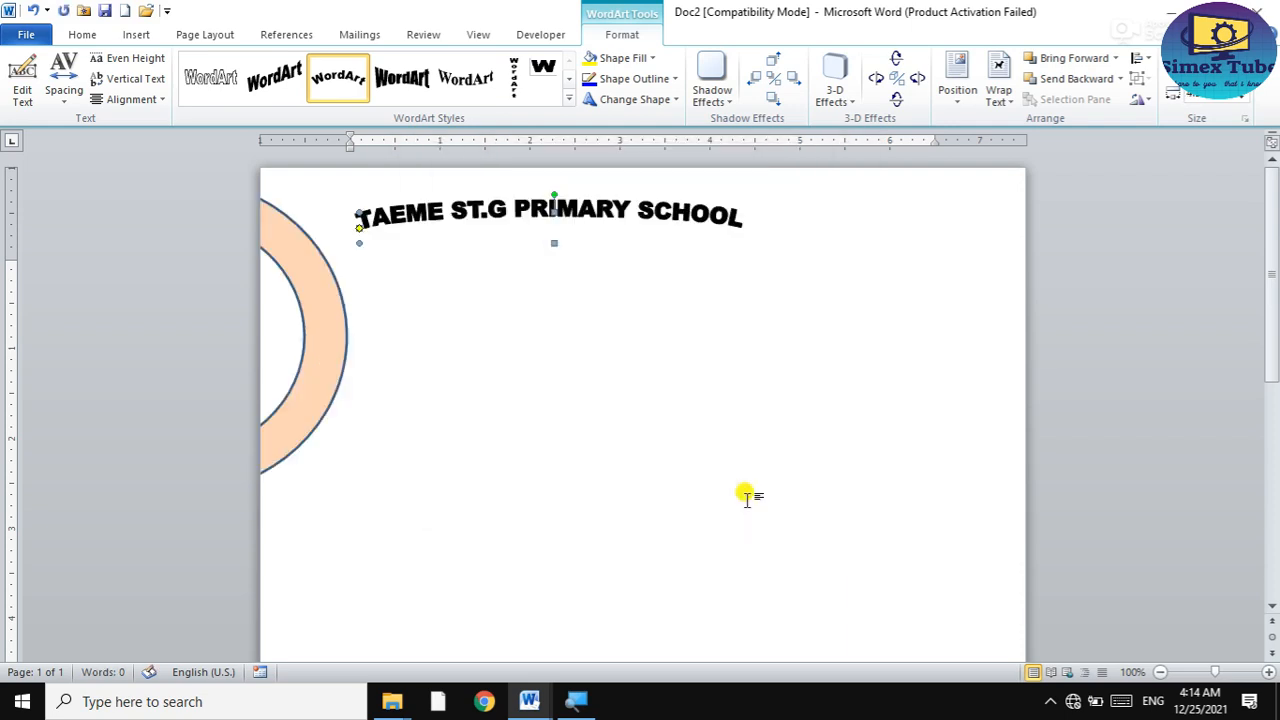
Shift the WordArt down and right with its text wrapping reapplied, and move the donut back beneath it.
mouse_move(322, 305)
mouse_down()
mouse_move(566, 323)
mouse_move(720, 291)
mouse_move(718, 331)
mouse_up()
click(550, 207)
drag(531, 192, 572, 241)
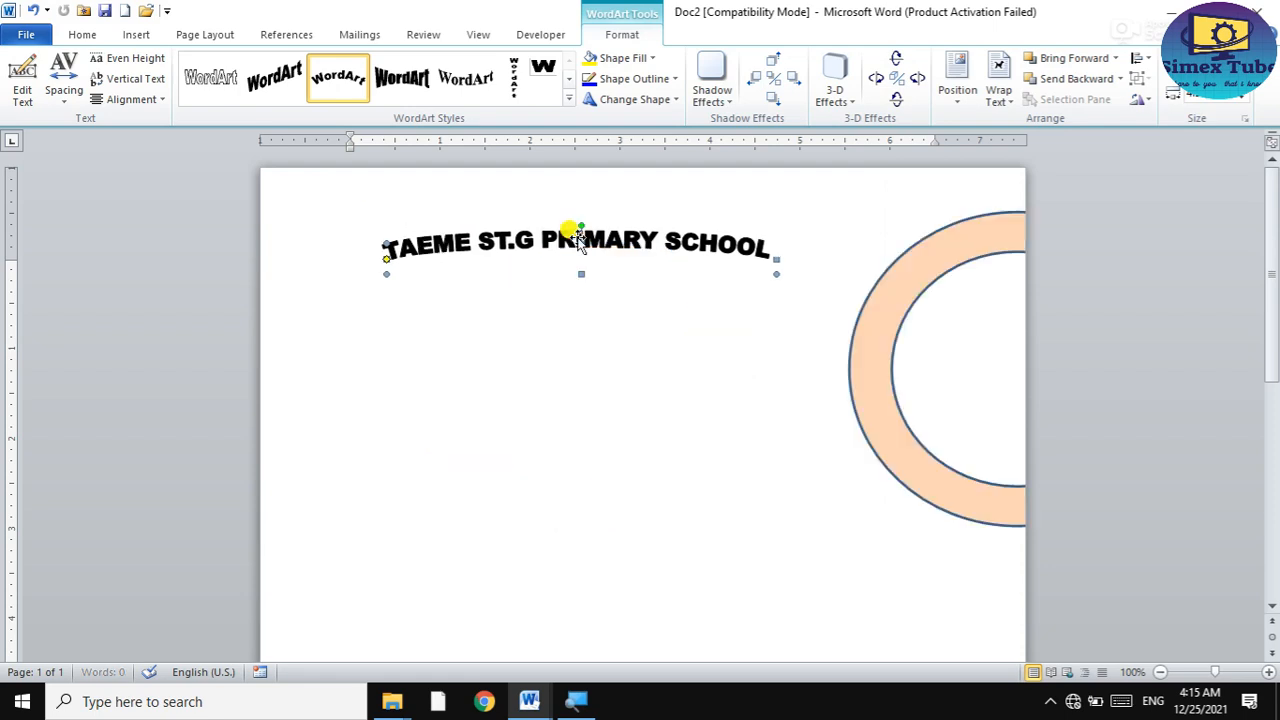
click(1000, 95)
click(1034, 150)
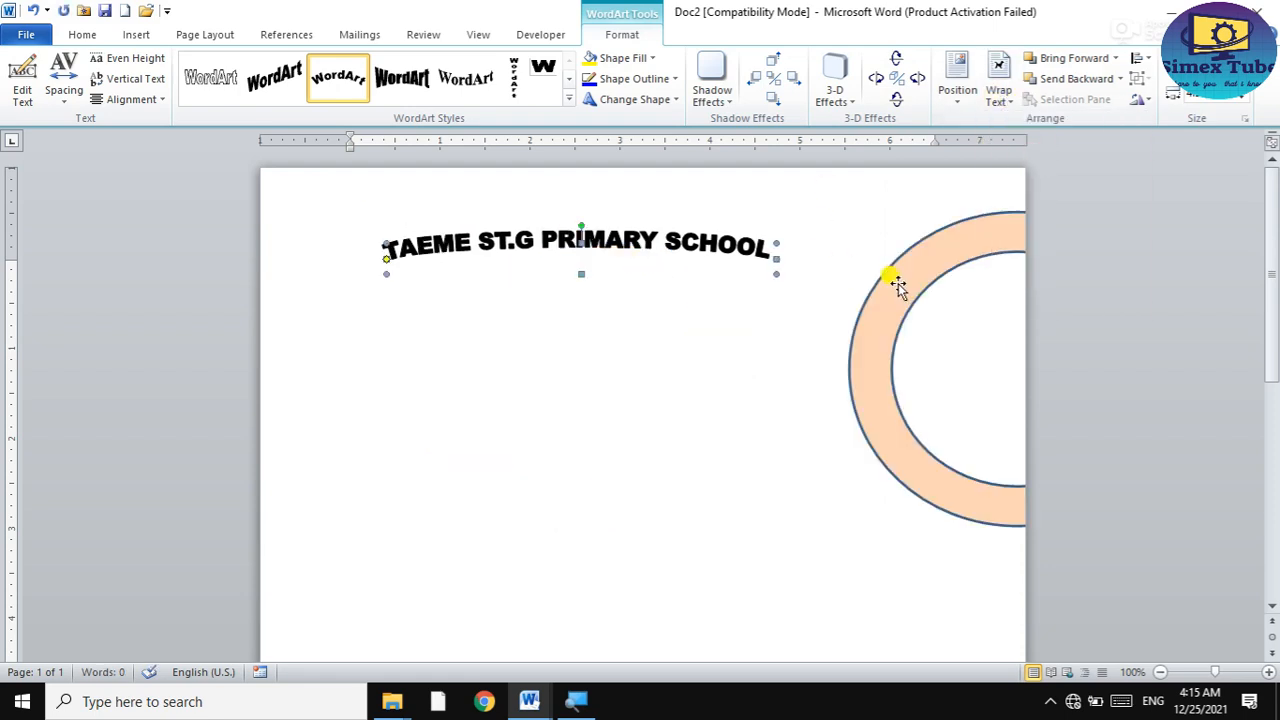
mouse_move(892, 282)
mouse_down()
mouse_move(670, 325)
mouse_move(423, 291)
mouse_move(426, 277)
mouse_move(453, 285)
mouse_up()
Apply the arch-up Follow Path shape to the school name WordArt.
click(708, 245)
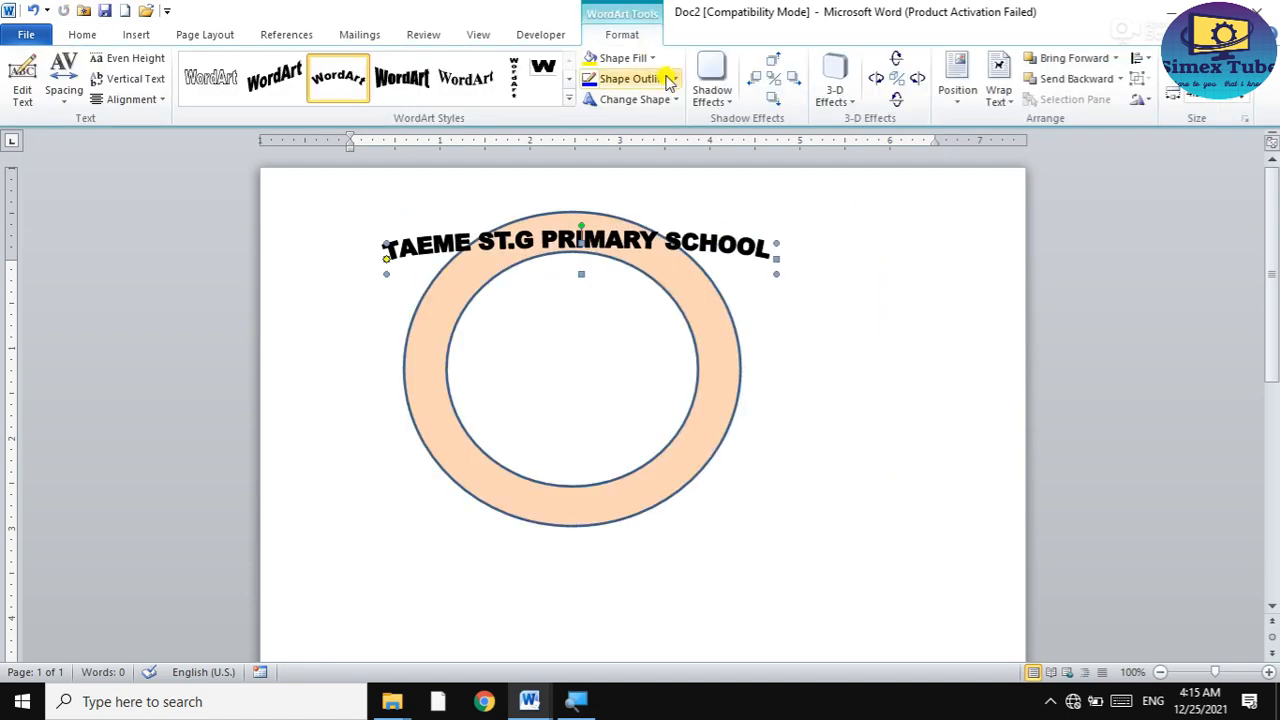
click(678, 99)
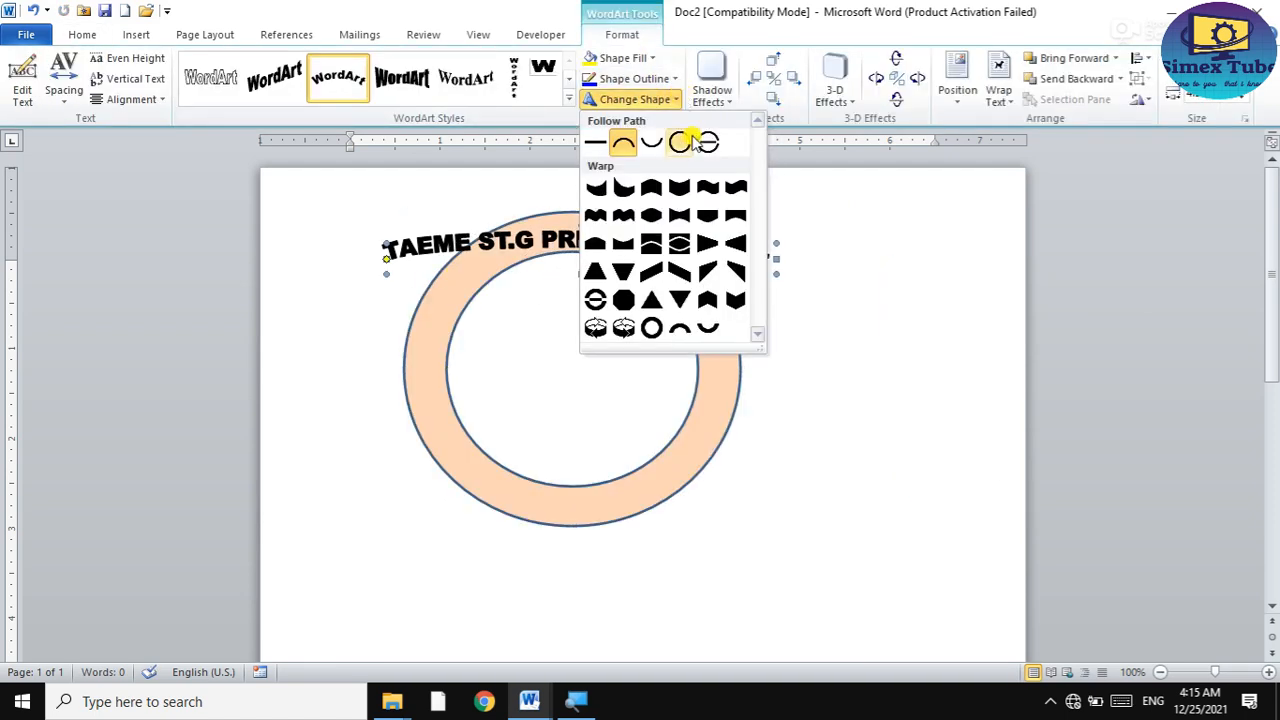
click(632, 145)
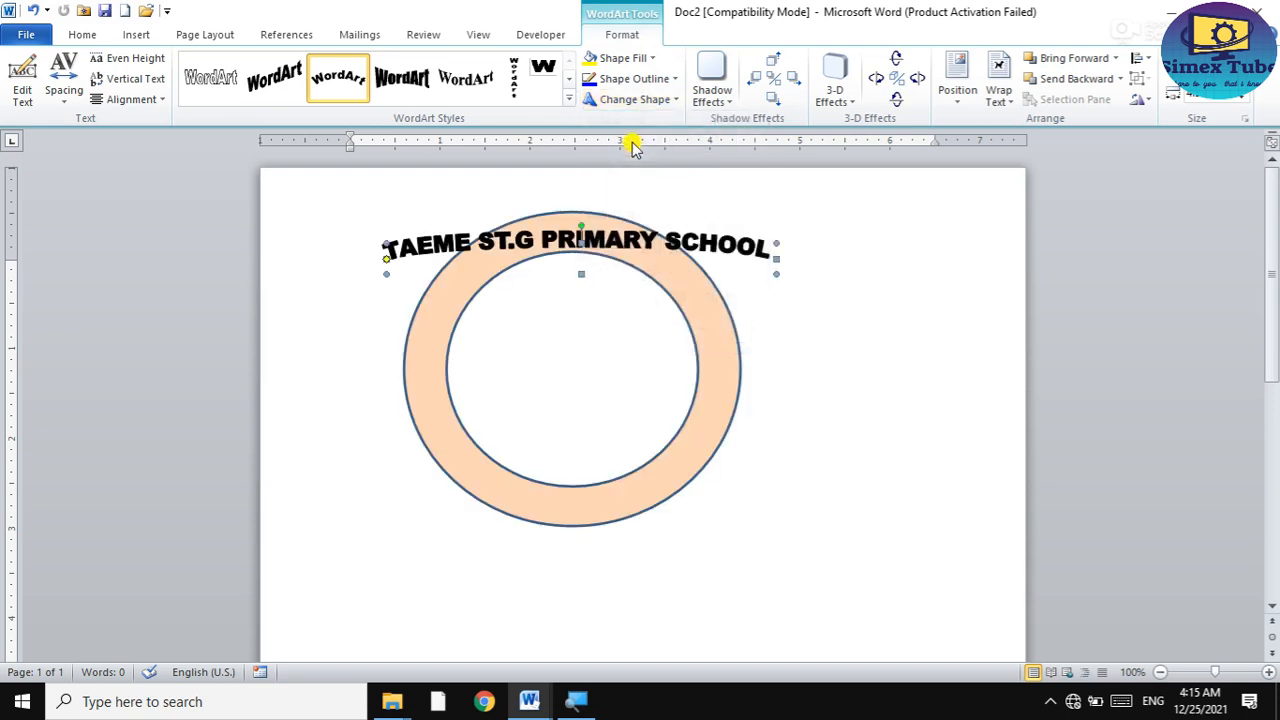
Stretch the WordArt's lower edge down to about the donut's center to deepen the text arch.
double_click(580, 274)
click(540, 245)
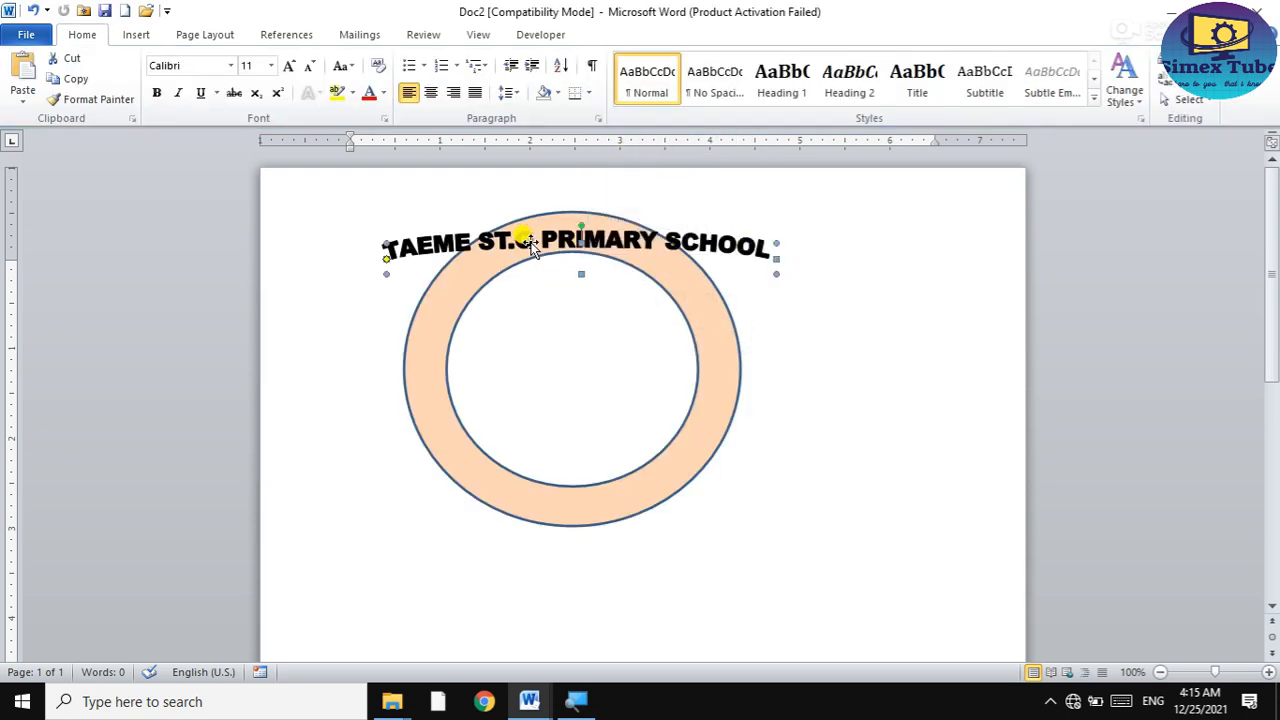
drag(581, 273, 593, 330)
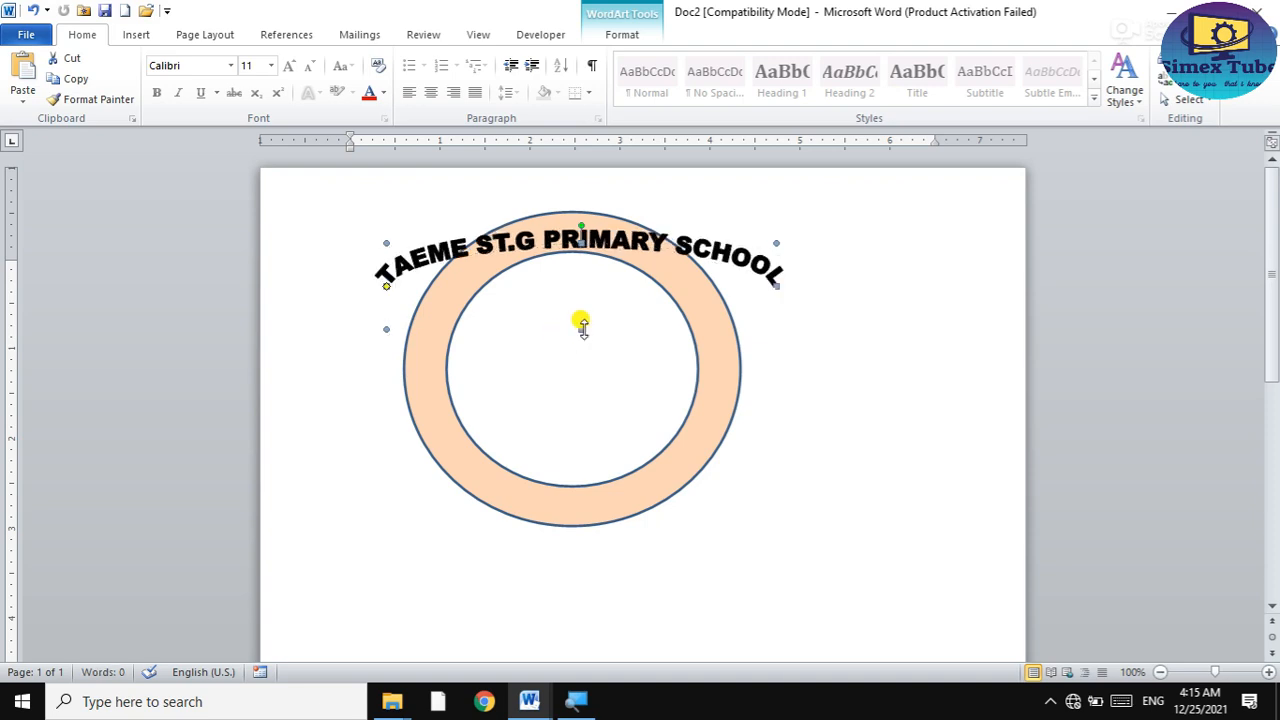
drag(583, 333, 584, 379)
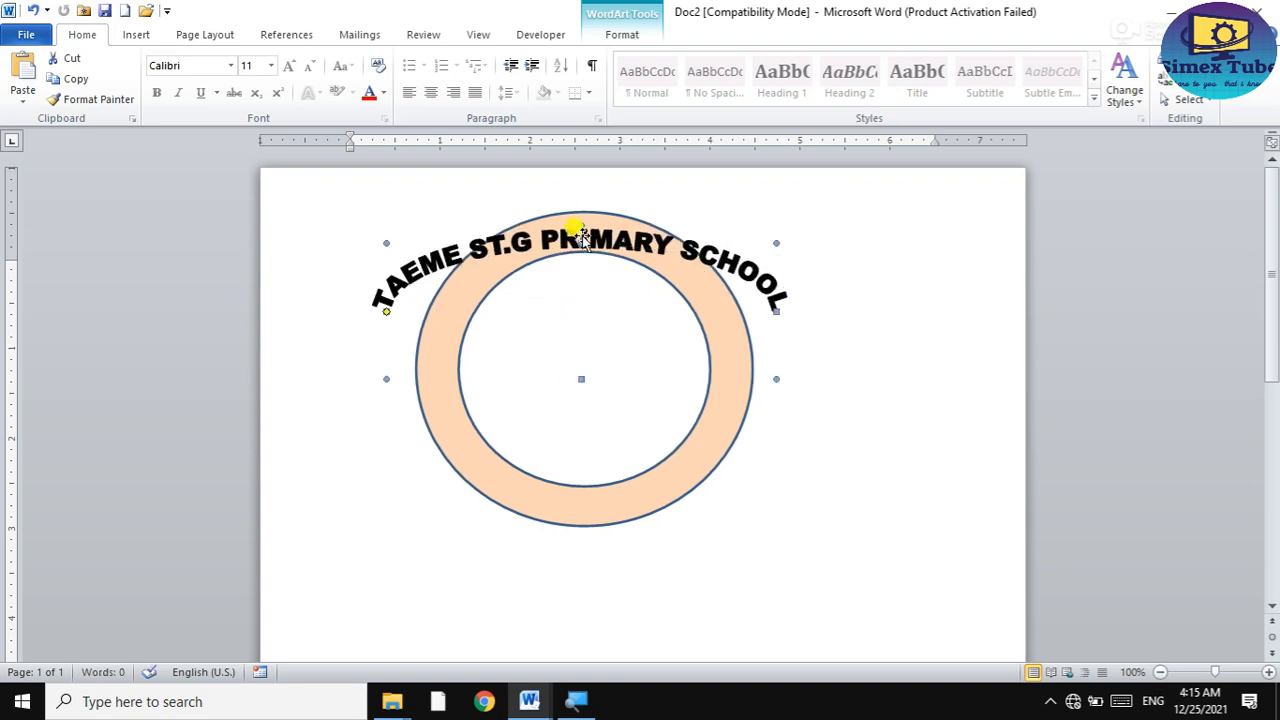
drag(581, 240, 605, 250)
key(ctrl+z)
click(579, 300)
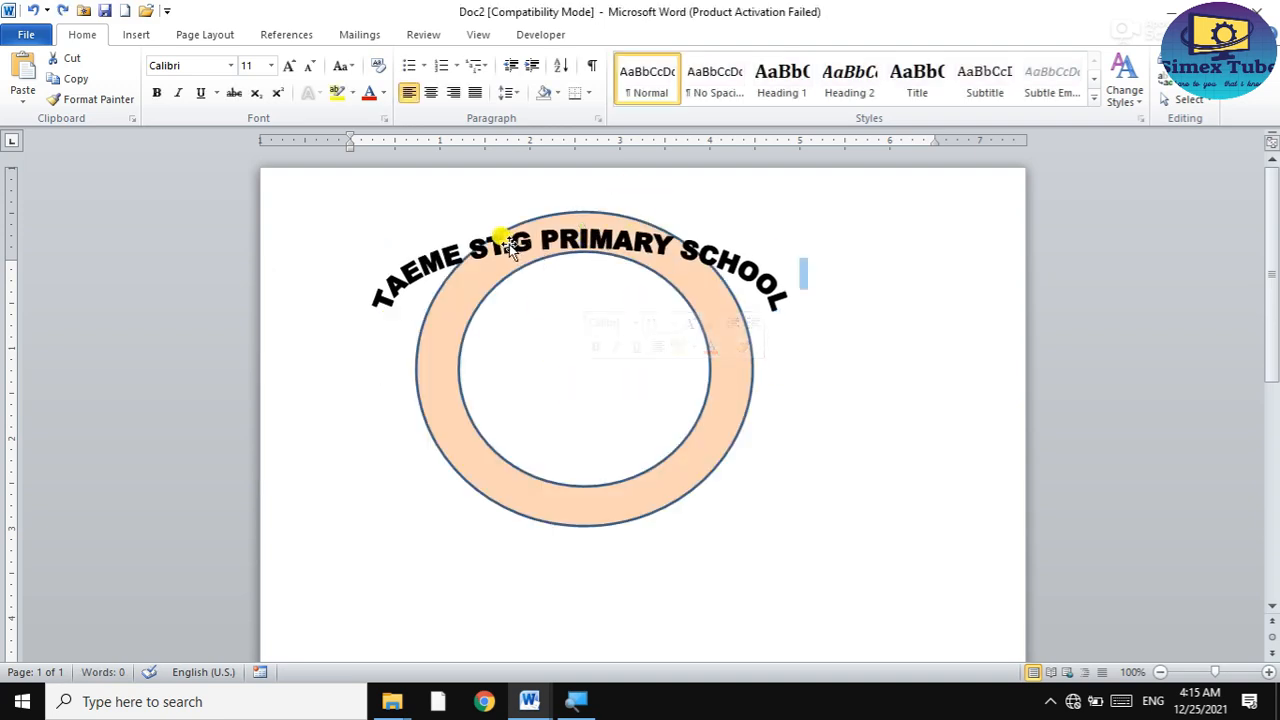
Stretch the WordArt down to the lower inner edge of the donut so the text forms a half circle.
click(505, 243)
click(581, 390)
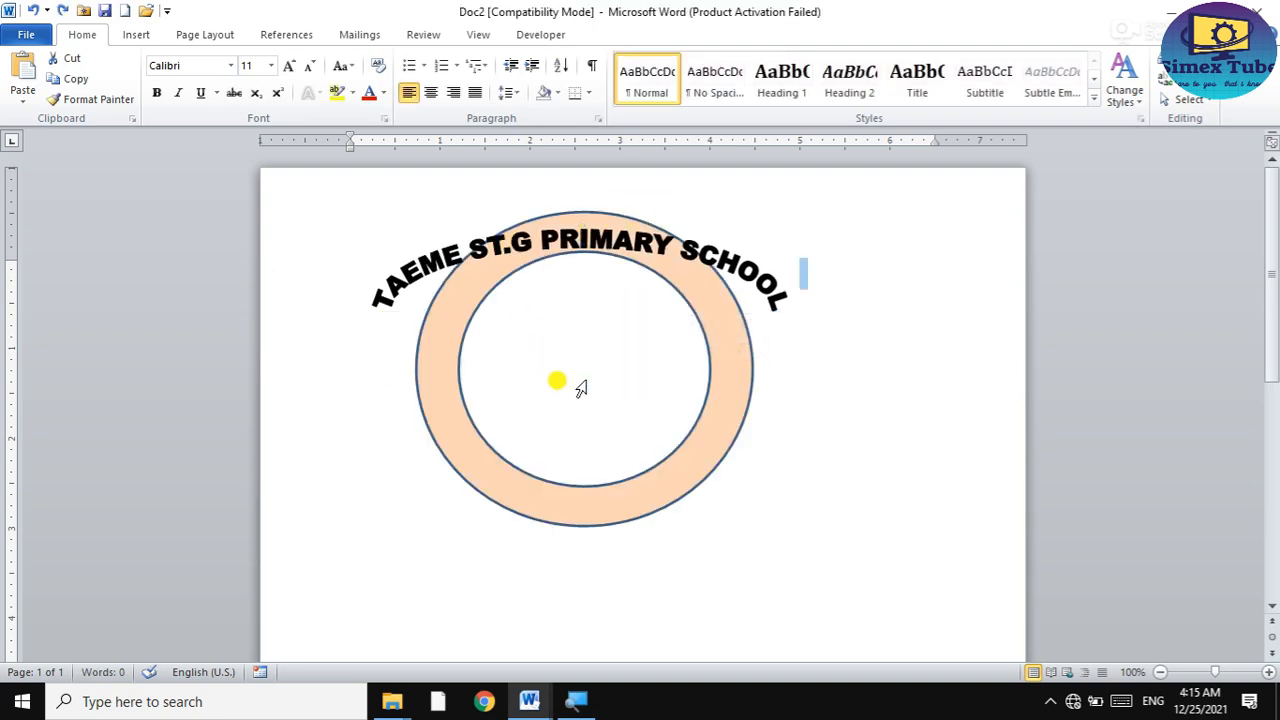
click(449, 262)
drag(582, 375, 582, 487)
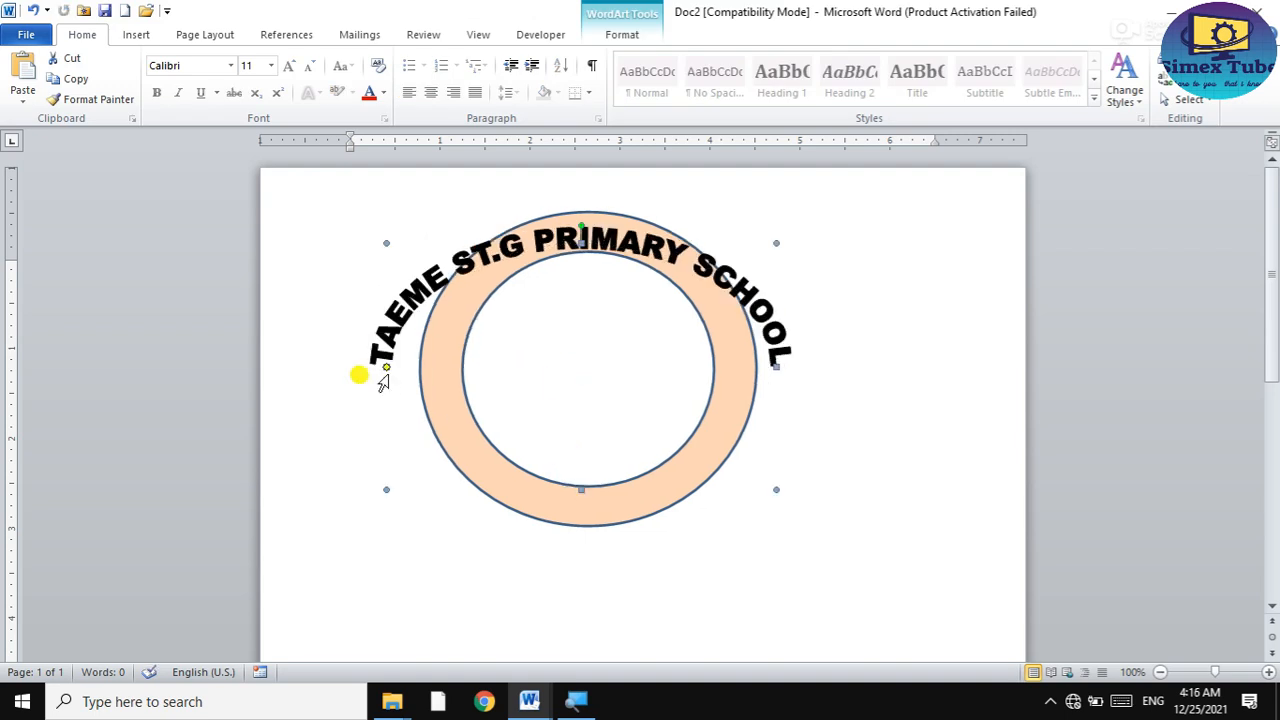
Try to flatten the school name arch by moving the start point of its text path.
drag(386, 368, 412, 316)
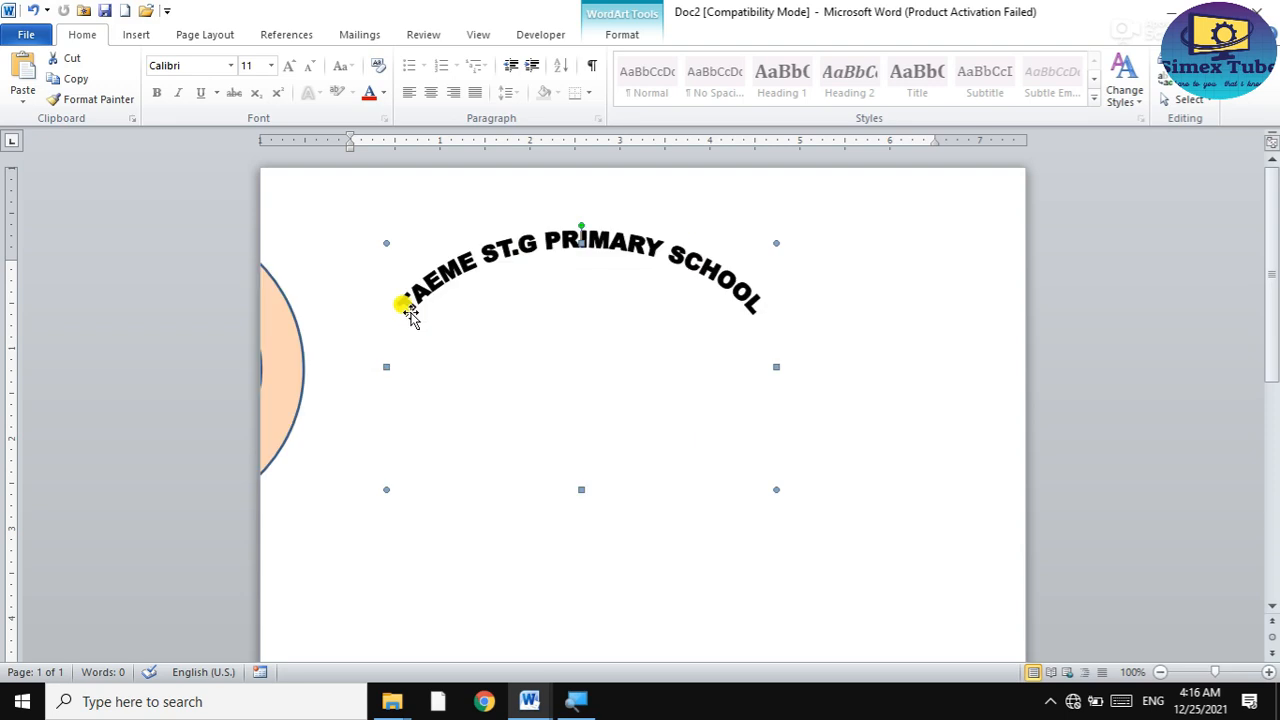
key(ctrl+z)
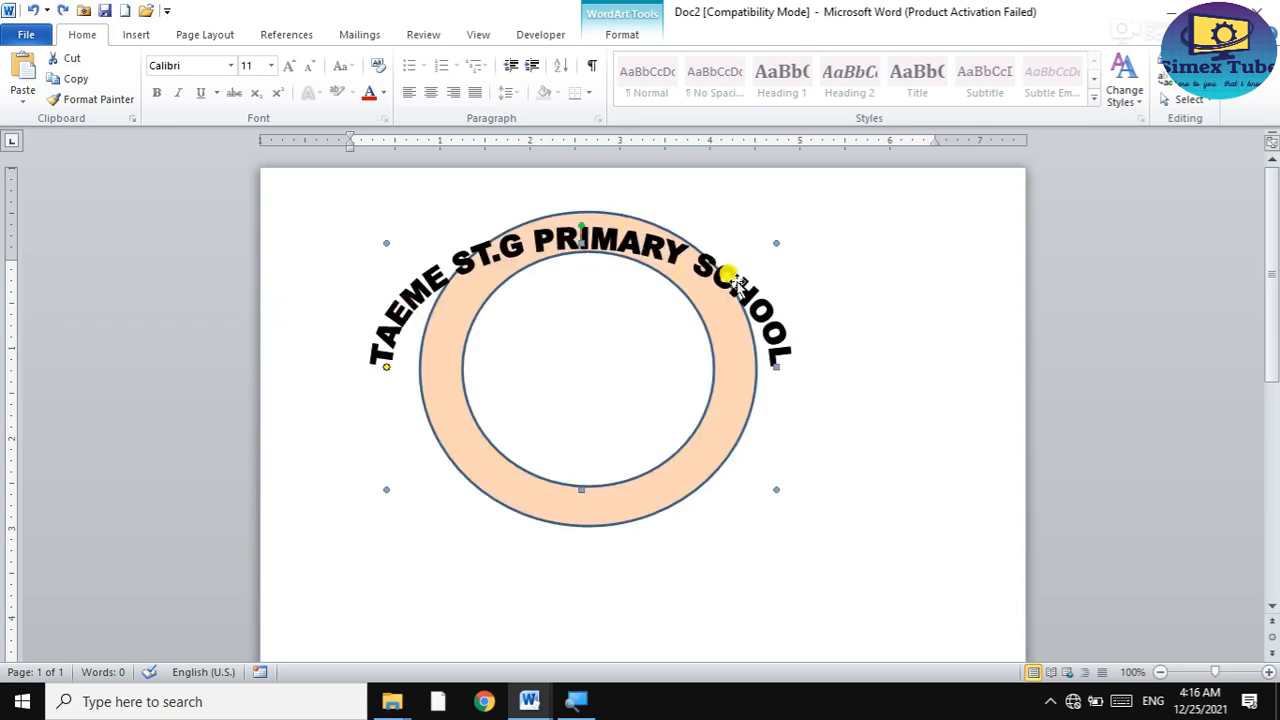
click(738, 487)
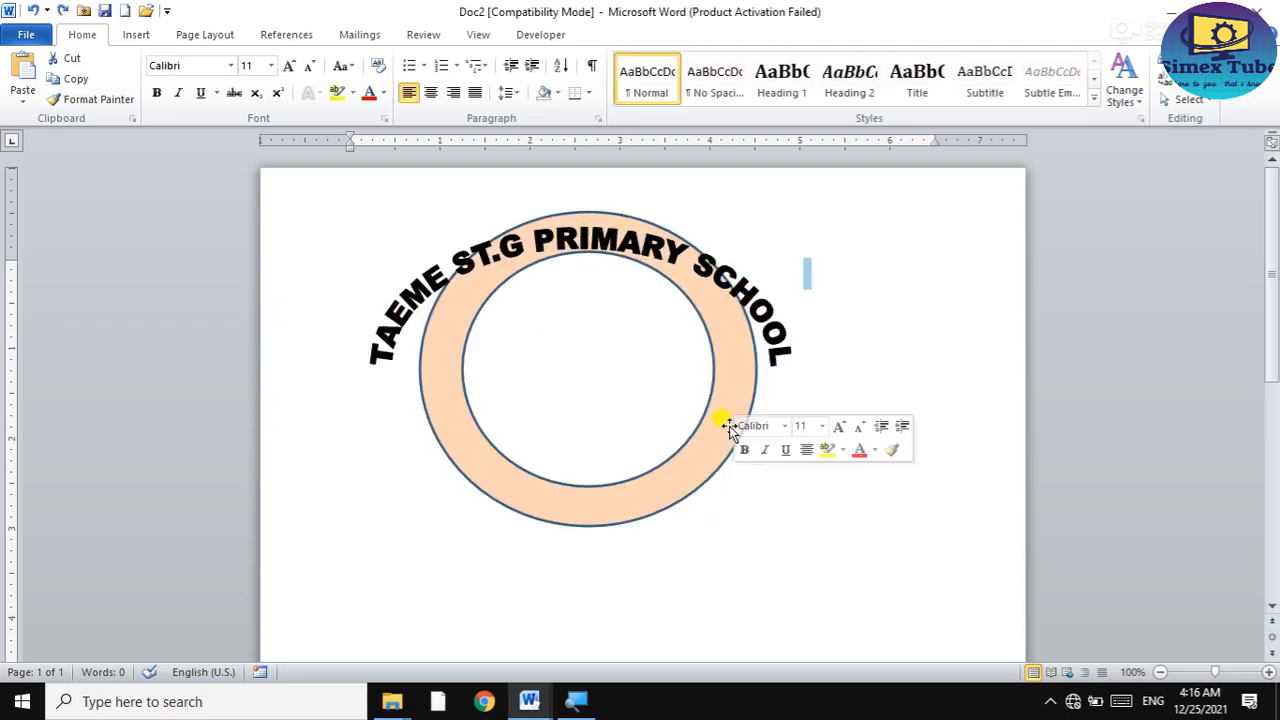
Shrink the school name WordArt from its lower corner and move the donut right beneath it.
click(737, 297)
click(740, 280)
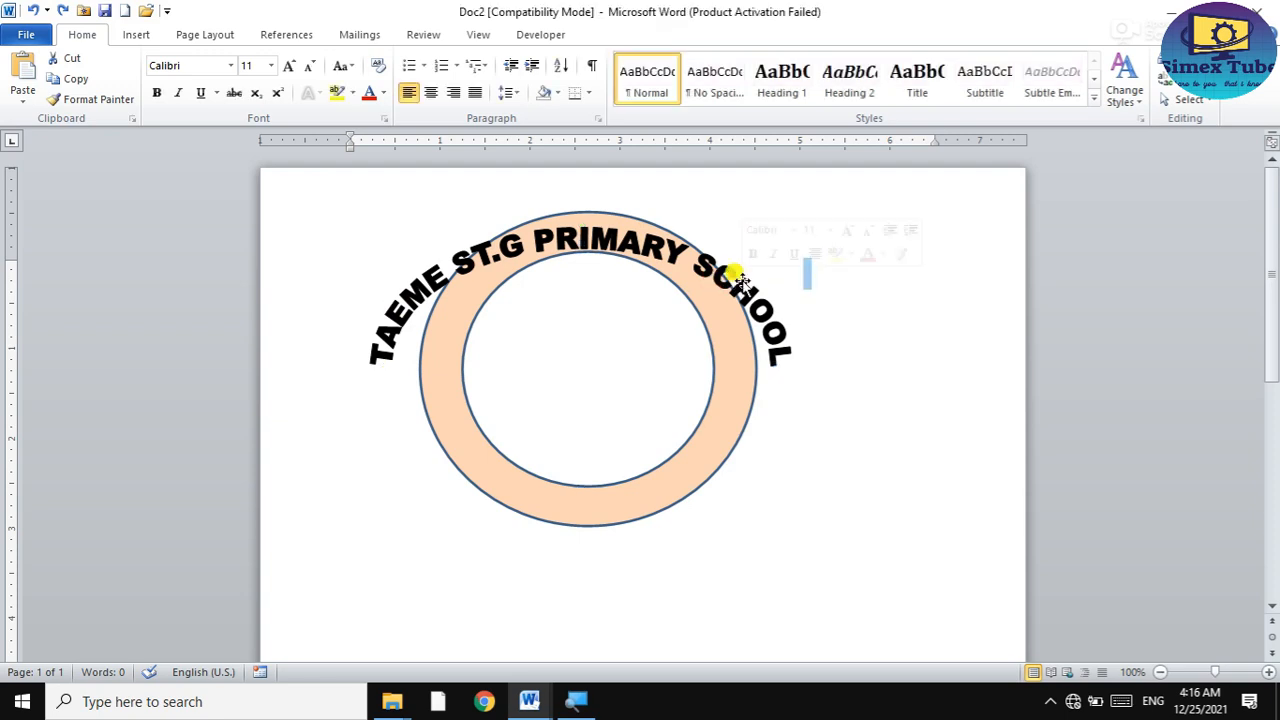
click(740, 280)
drag(743, 479, 737, 438)
click(697, 360)
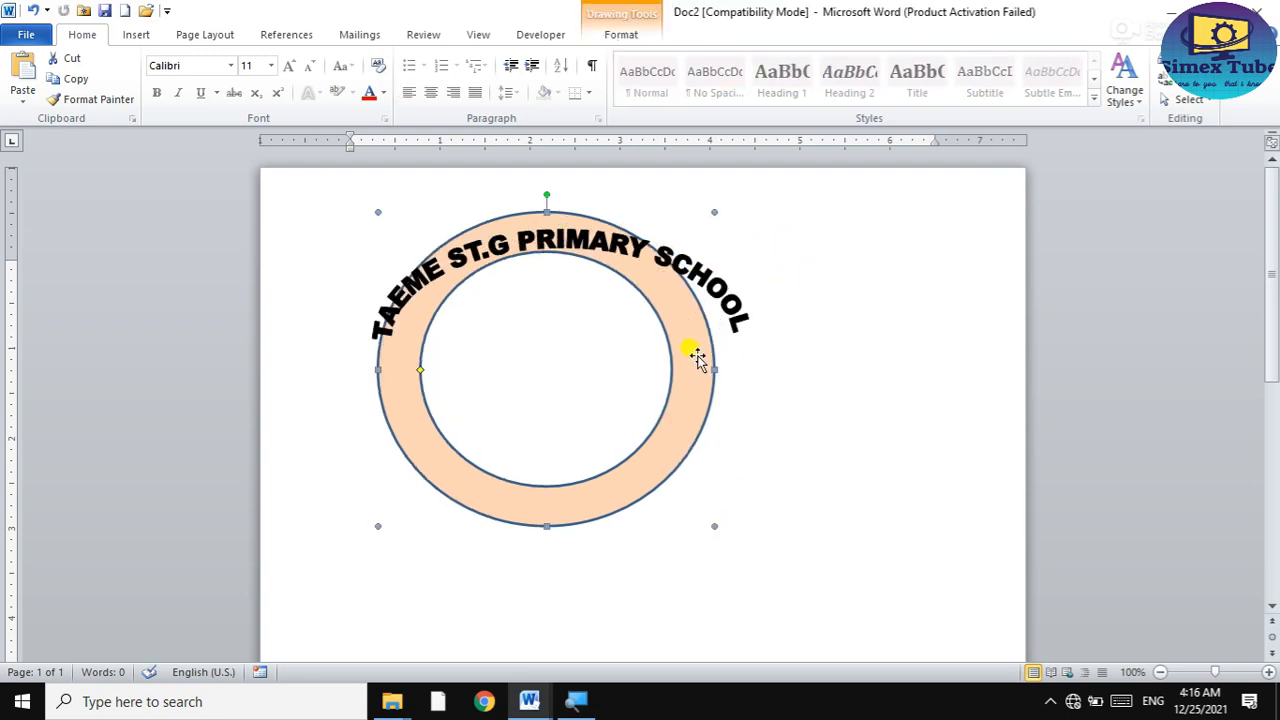
drag(723, 348, 757, 349)
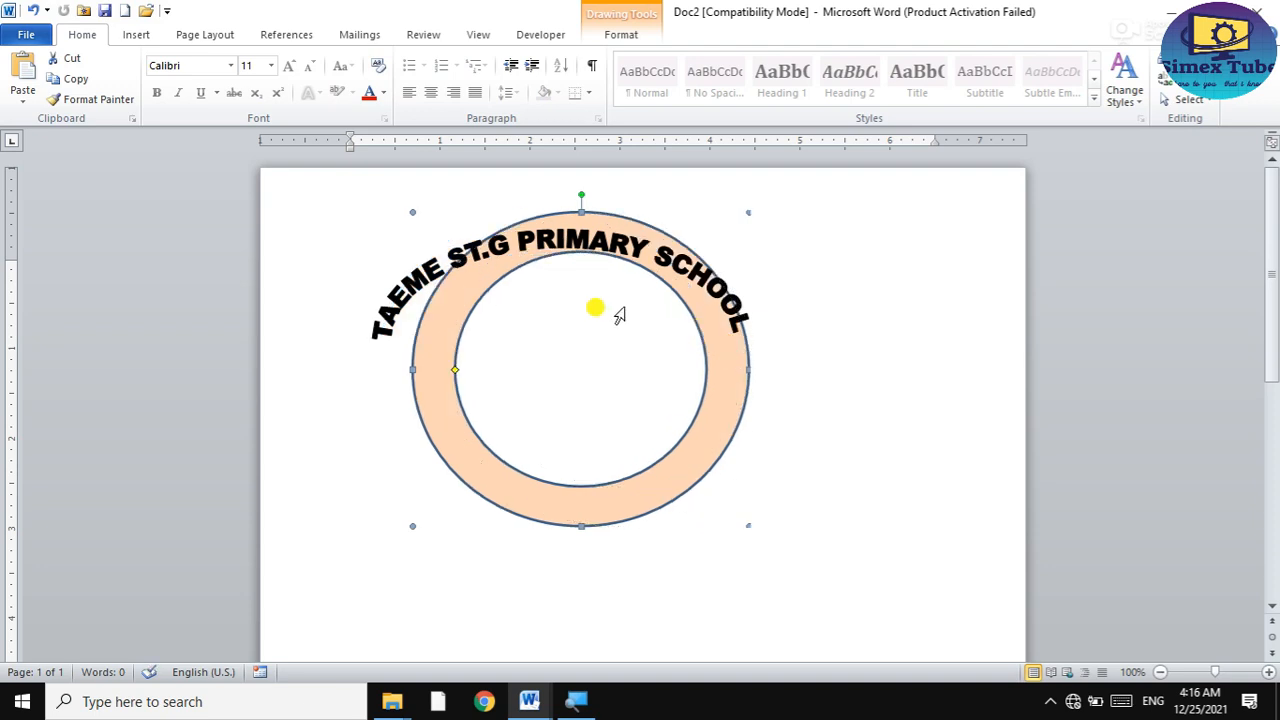
Move the WordArt right, wrap the donut Behind Text, and move the donut back beneath the arched text.
click(397, 277)
drag(371, 329, 463, 331)
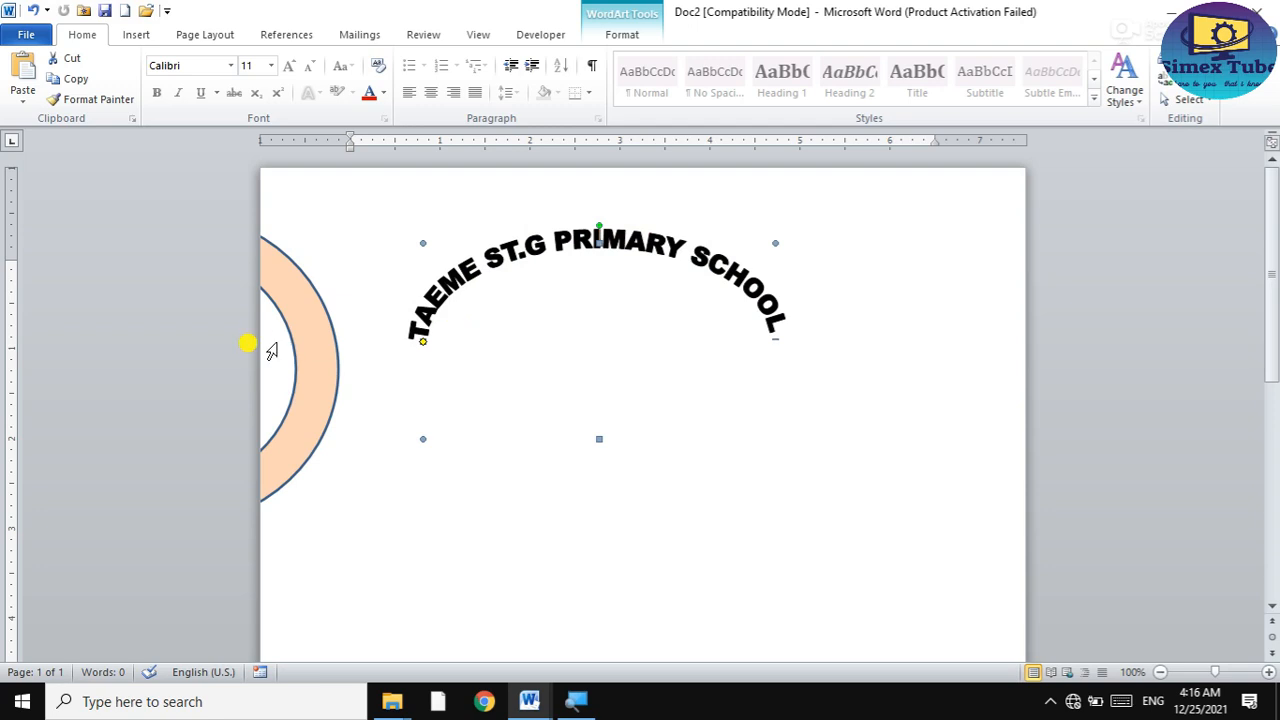
click(309, 343)
click(975, 93)
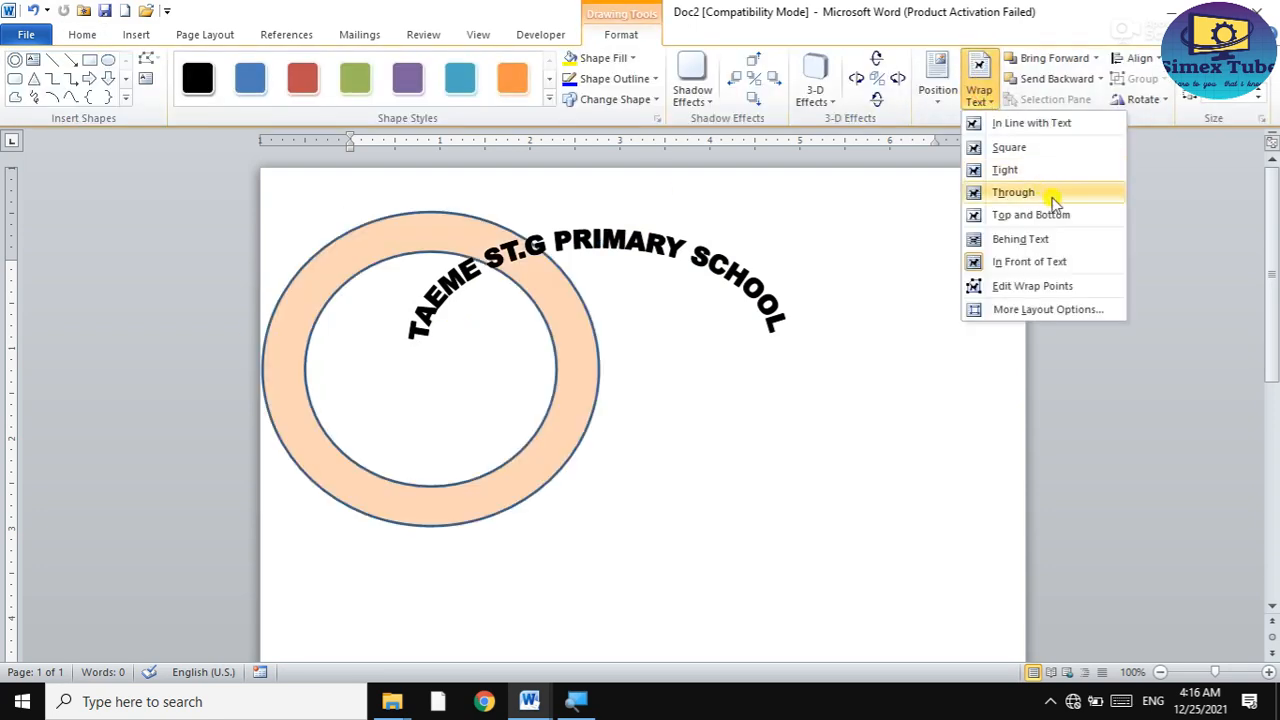
click(1040, 240)
drag(300, 316, 740, 316)
Shrink the school name WordArt from its upper corner and move it up onto the ring's top band.
click(780, 340)
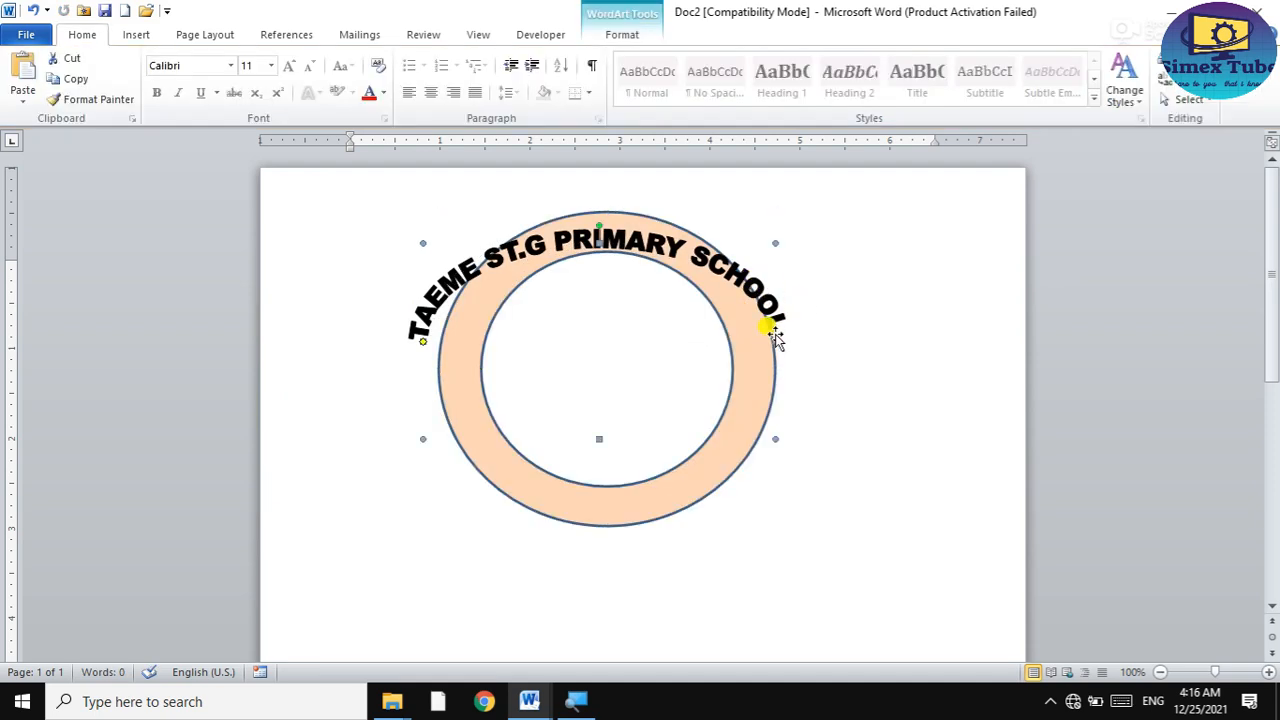
drag(775, 245, 752, 264)
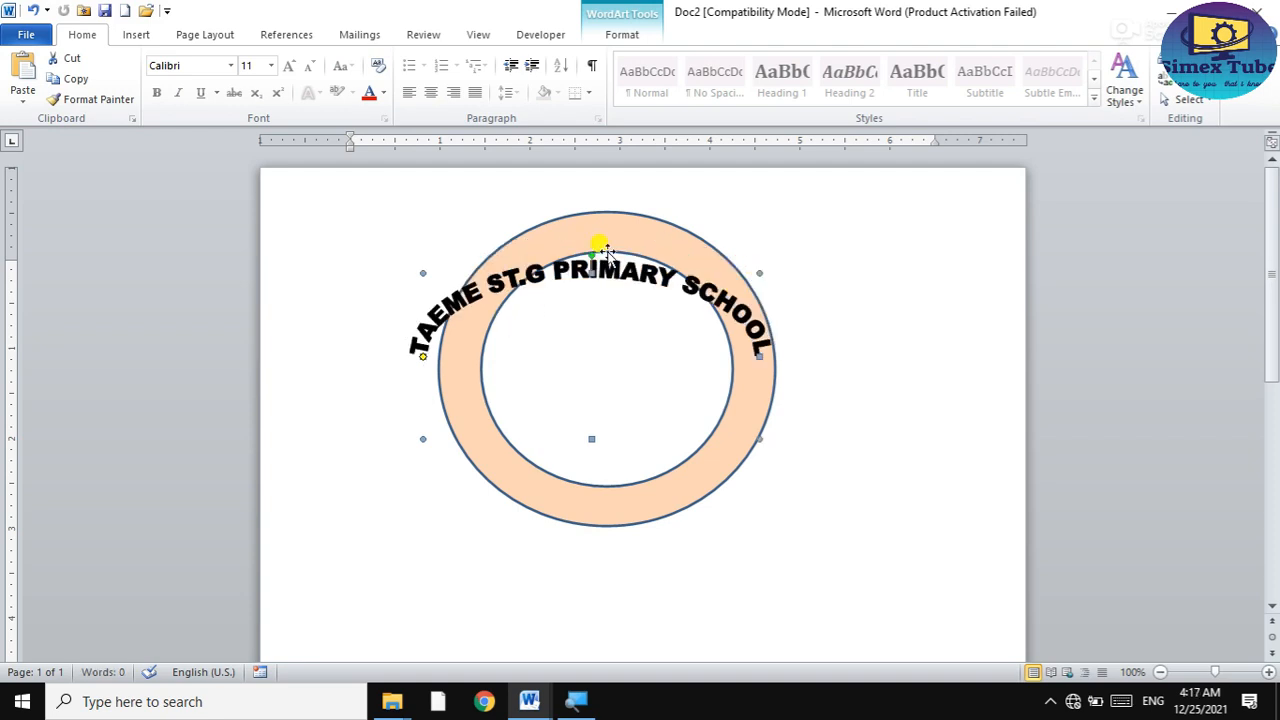
drag(606, 266, 609, 222)
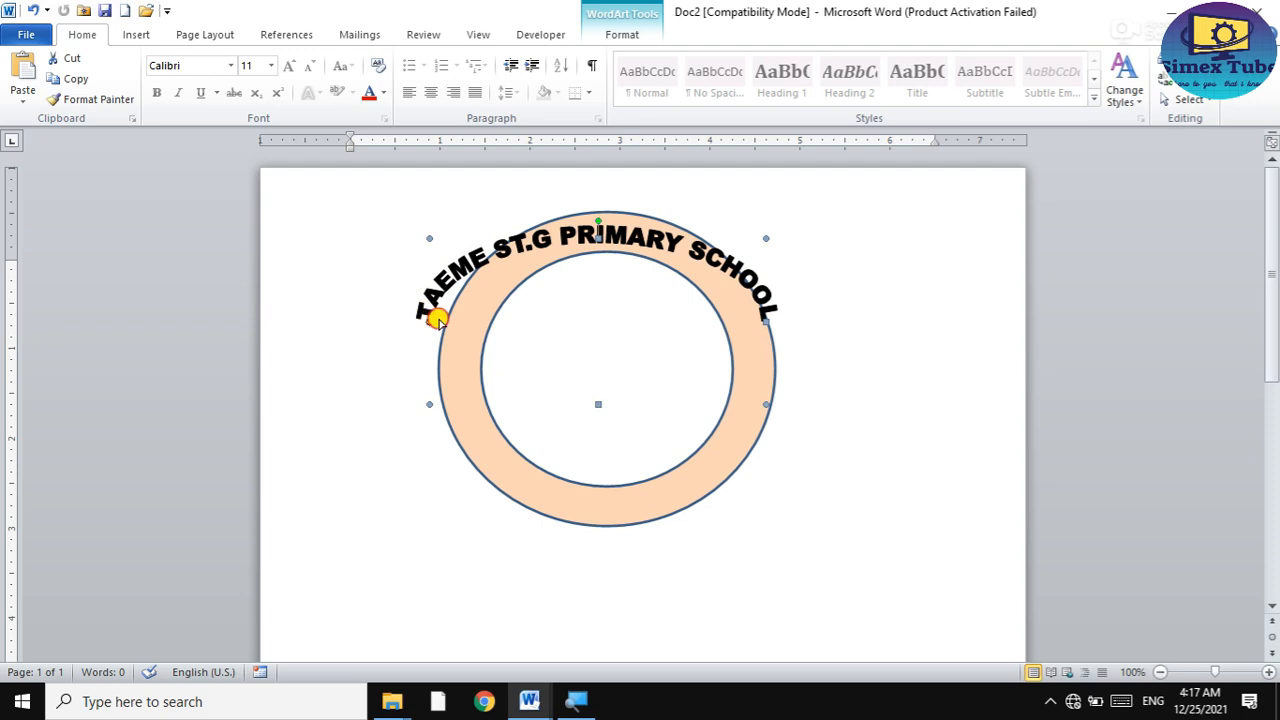
Try to reshape the WordArt arch by moving its path start point inward onto the ring.
drag(437, 320, 480, 348)
key(ctrl+z)
key(ctrl+z)
key(ctrl+z)
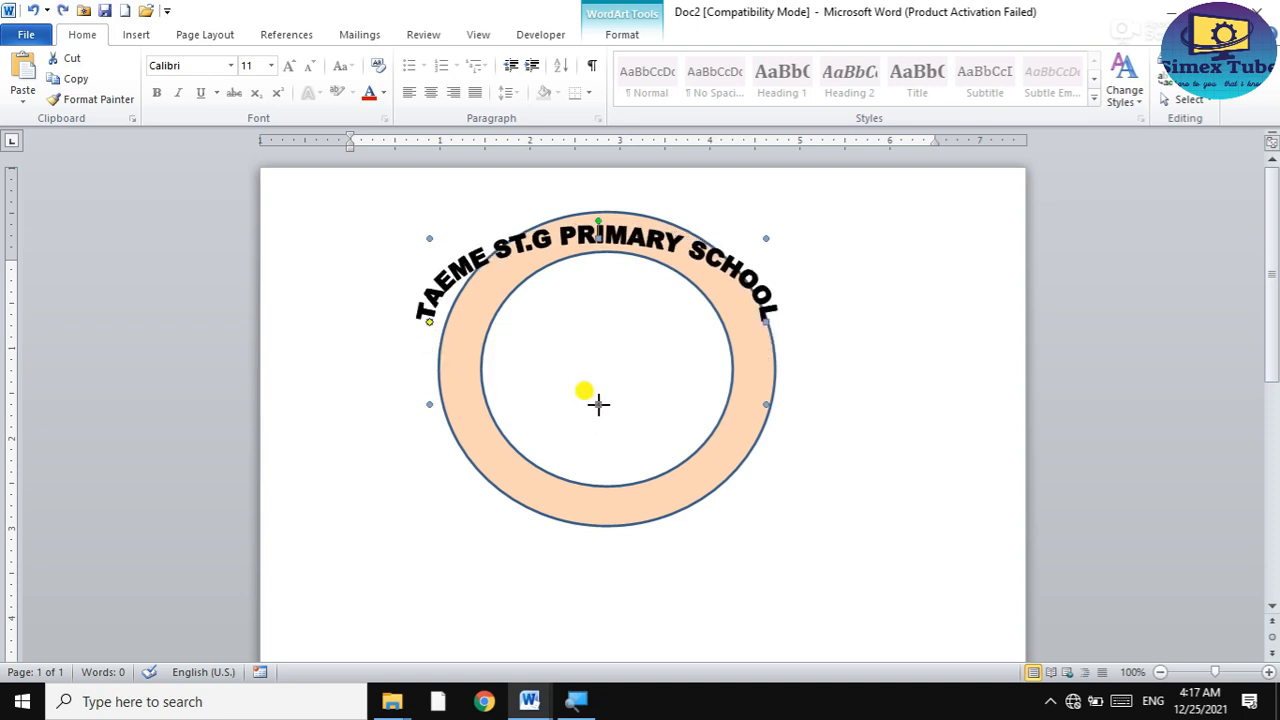
Deepen the WordArt arch, pull in its sides, and trim its lower edge so the school name fits within the ring's upper half.
drag(598, 404, 606, 517)
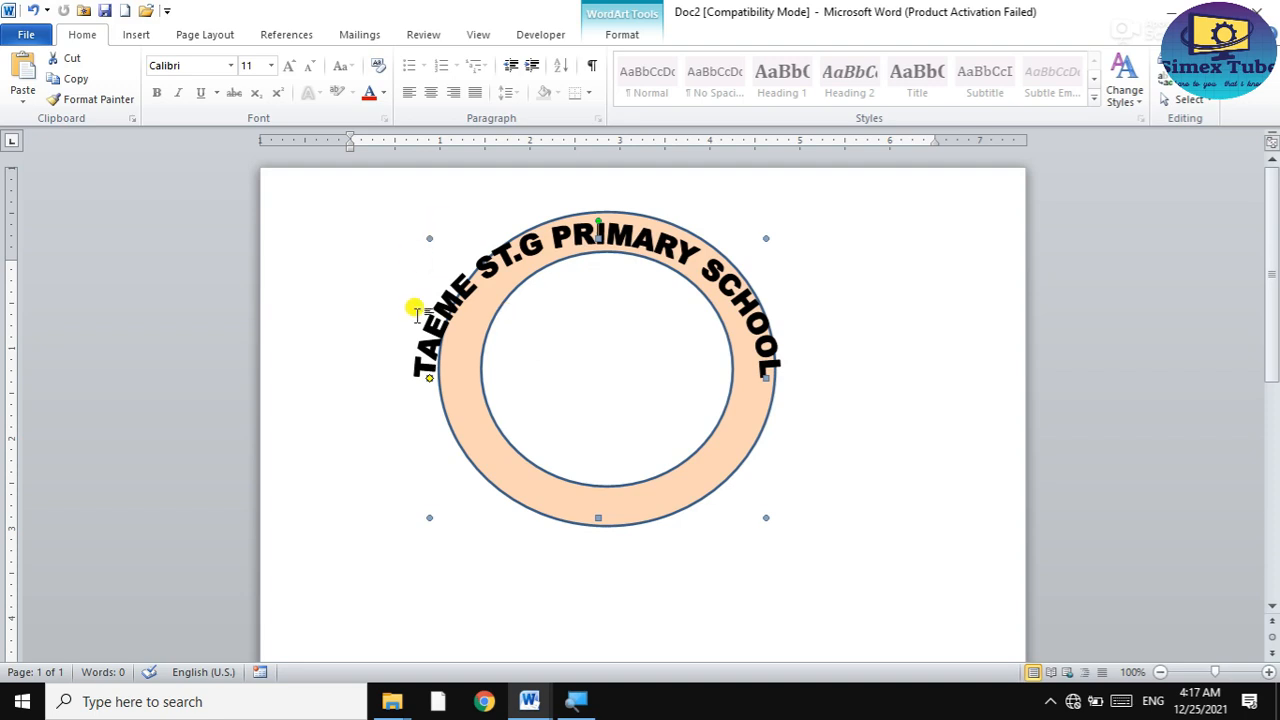
mouse_move(429, 512)
mouse_down()
mouse_move(457, 506)
mouse_move(439, 504)
mouse_up()
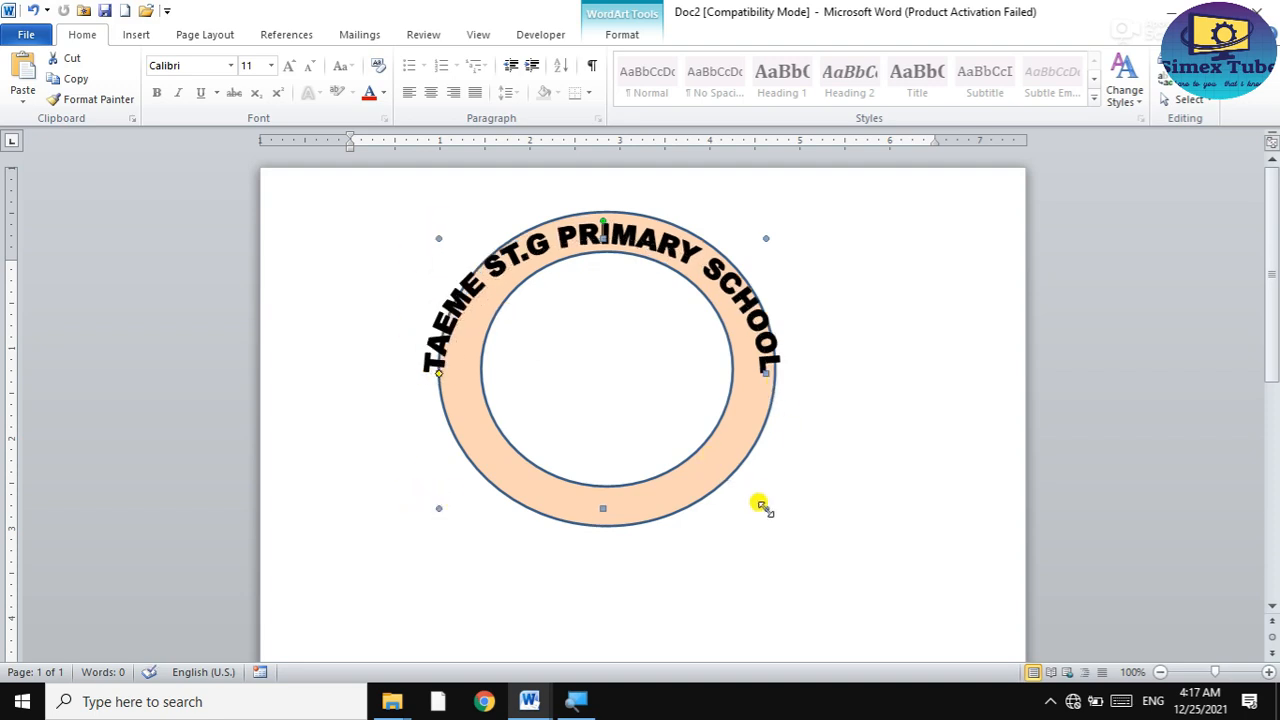
drag(762, 506, 756, 499)
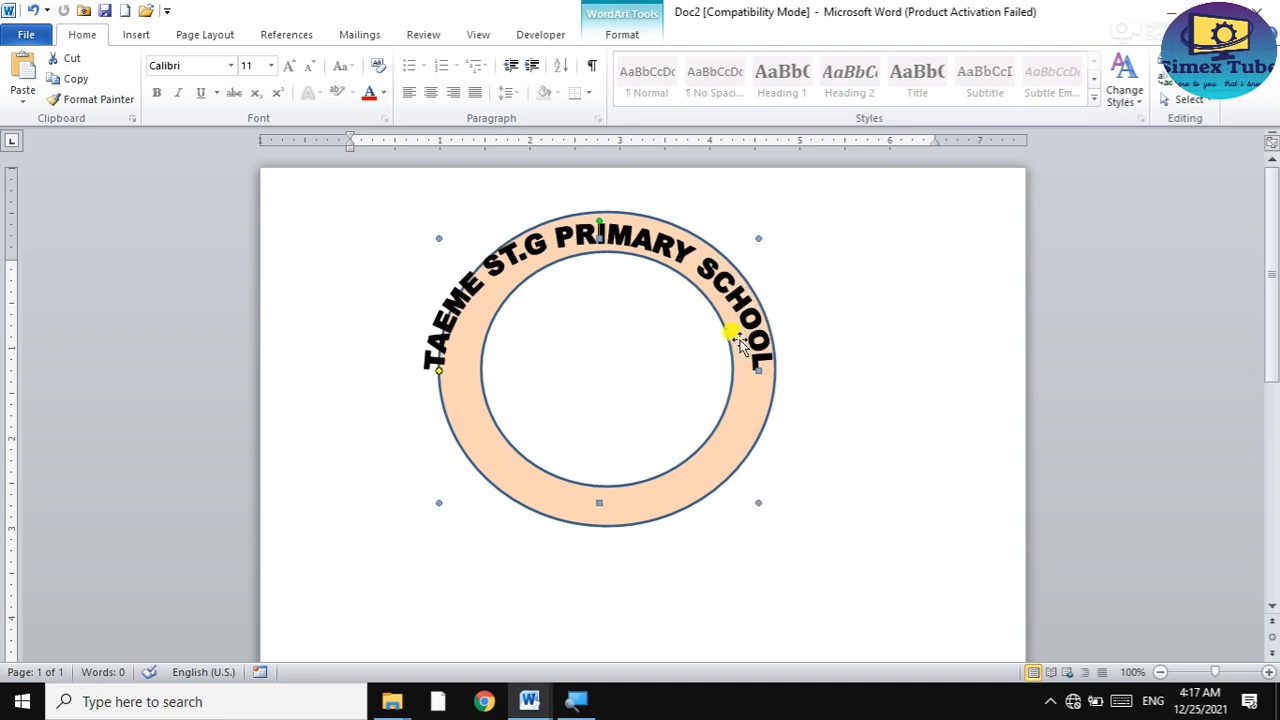
drag(451, 497, 455, 497)
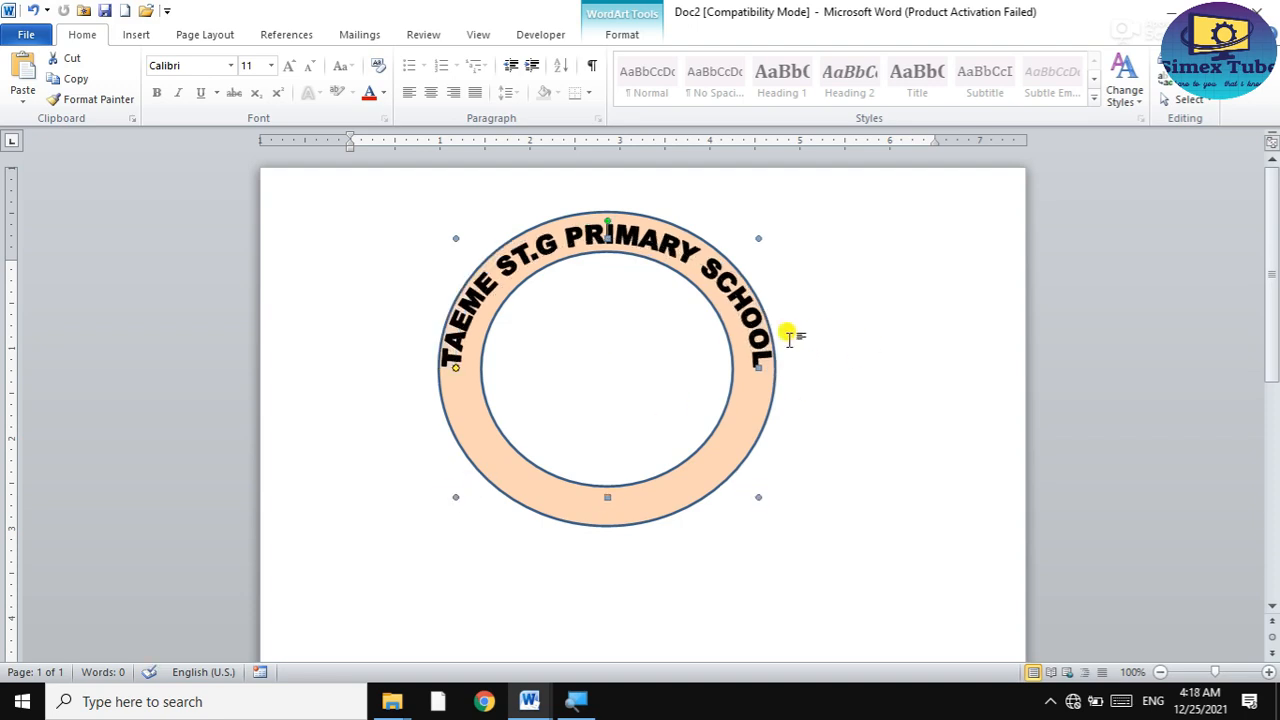
drag(608, 500, 605, 460)
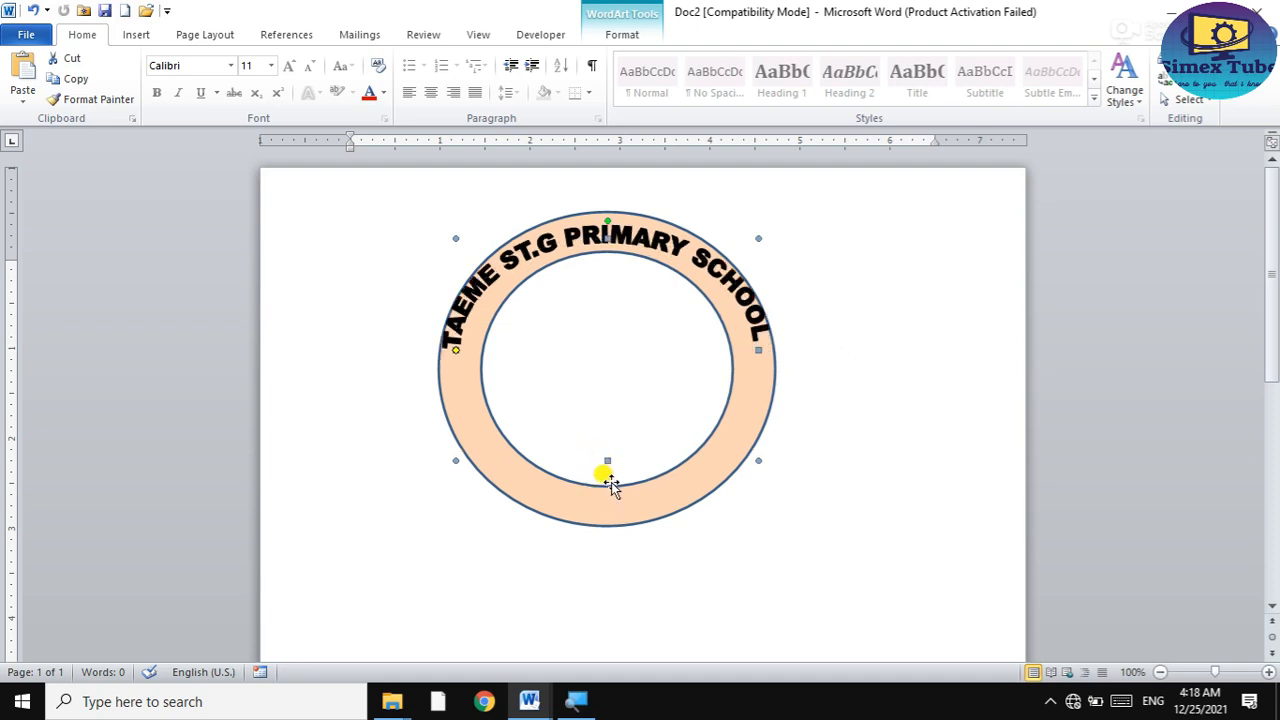
click(833, 424)
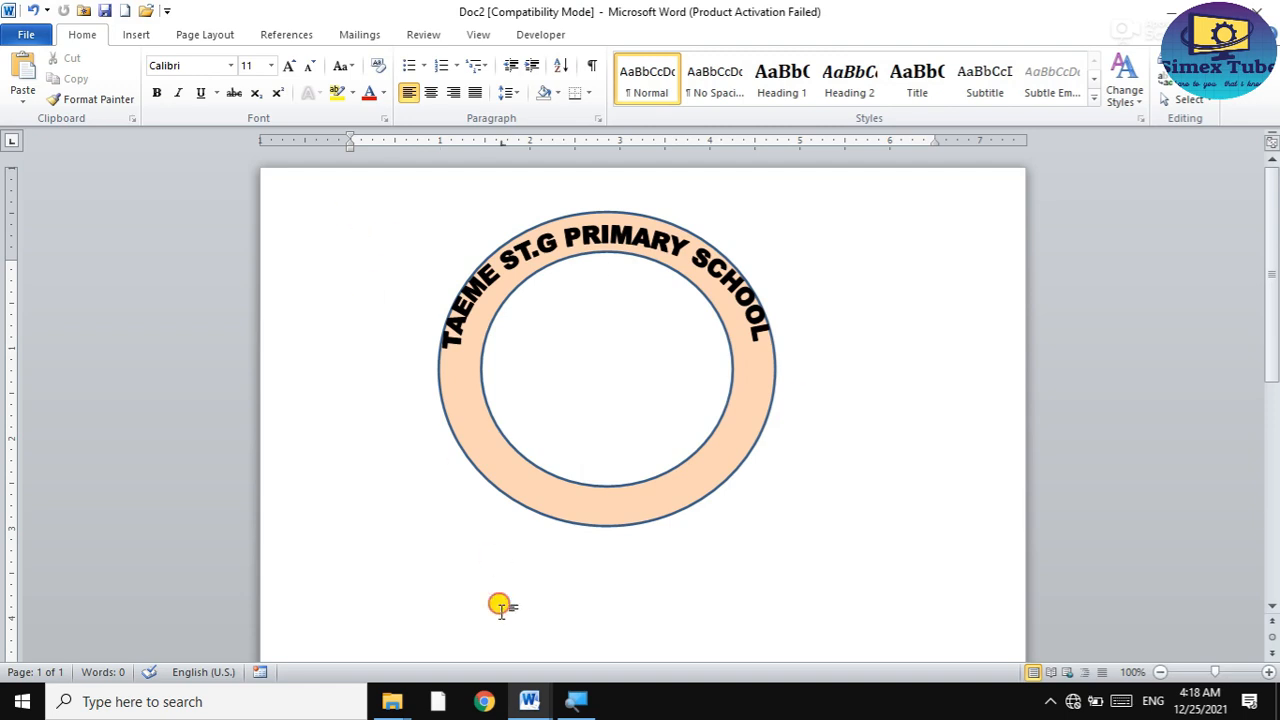
Insert another WordArt below the ring using the fifth first-row style, set its font to Code2000, and clear the placeholder text.
click(136, 34)
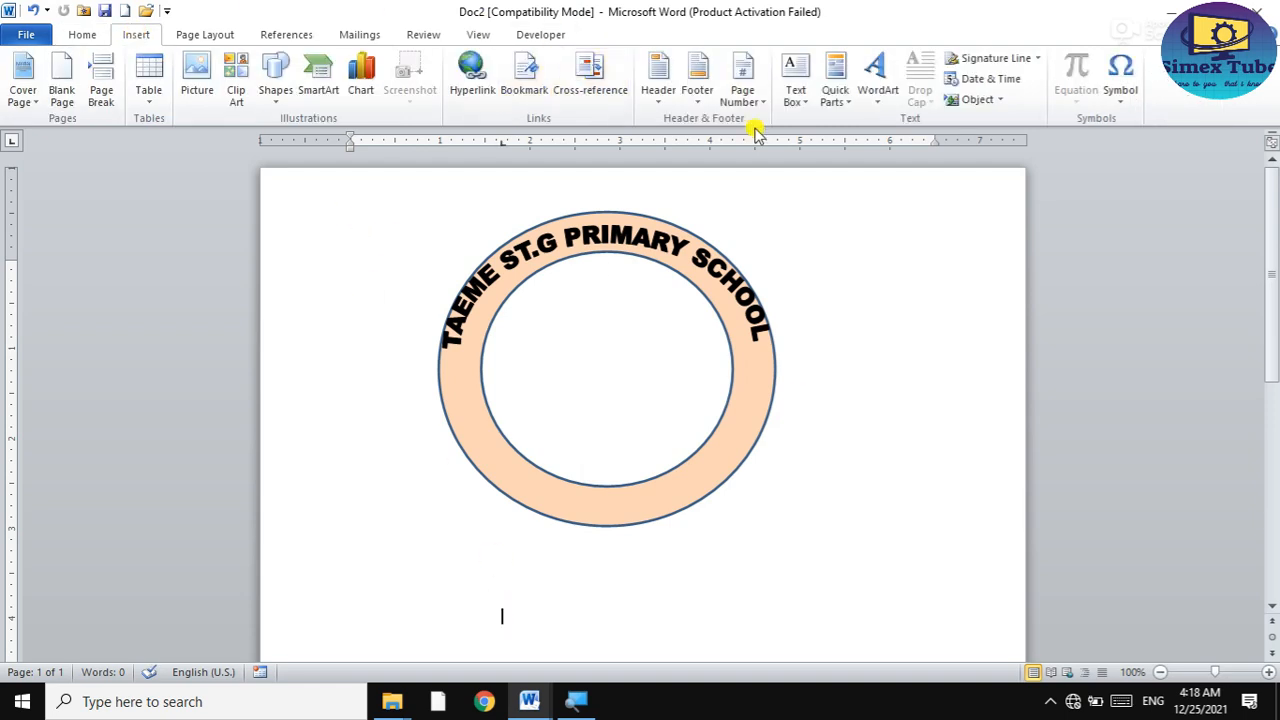
click(877, 80)
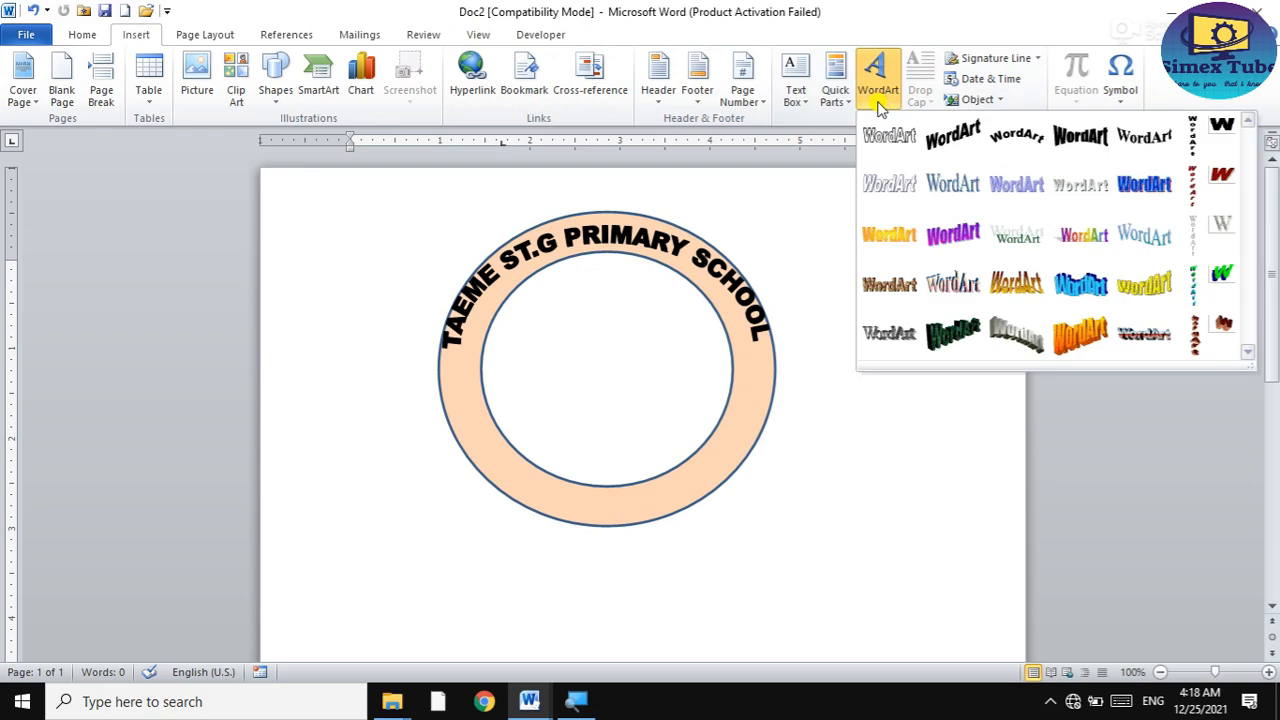
click(1143, 137)
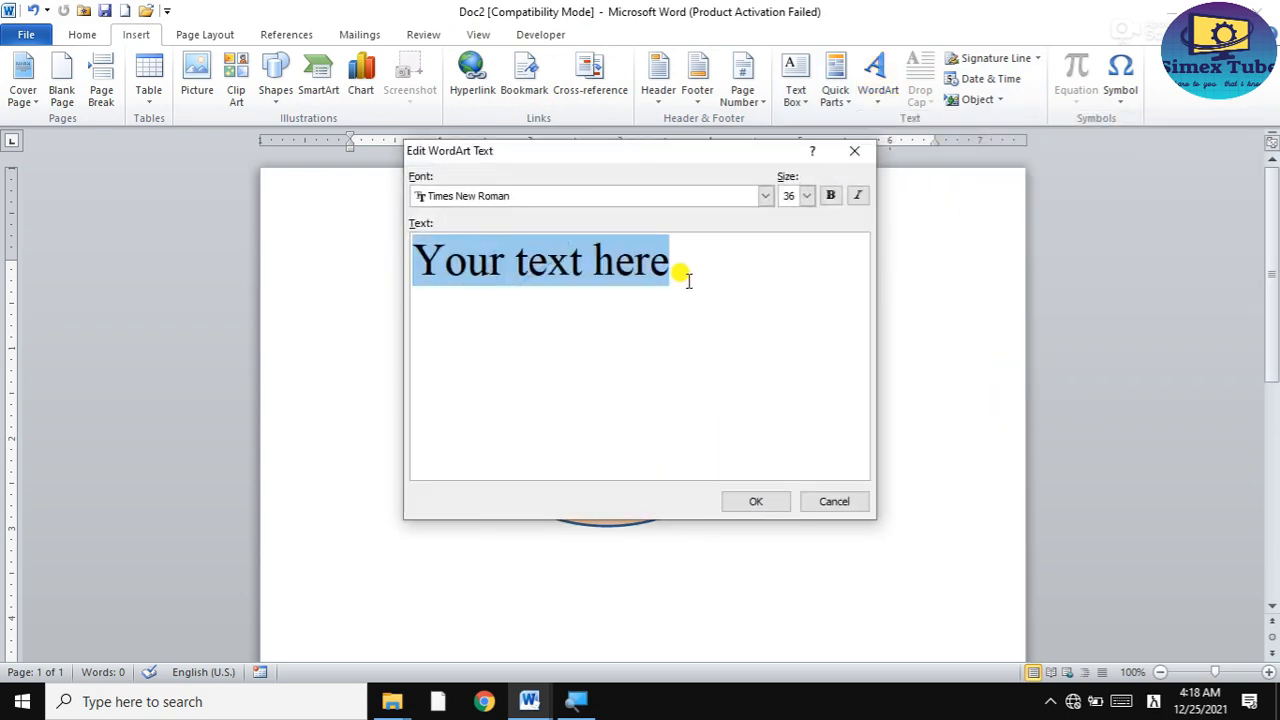
click(765, 196)
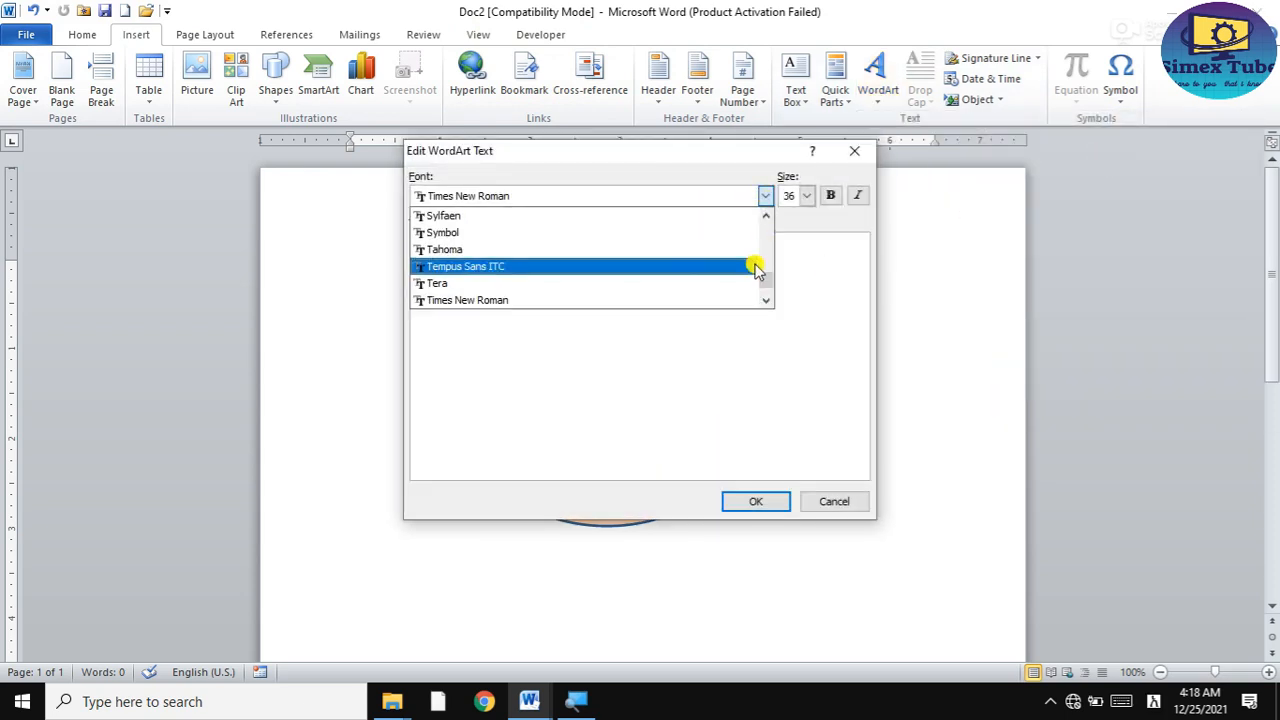
drag(766, 277, 768, 210)
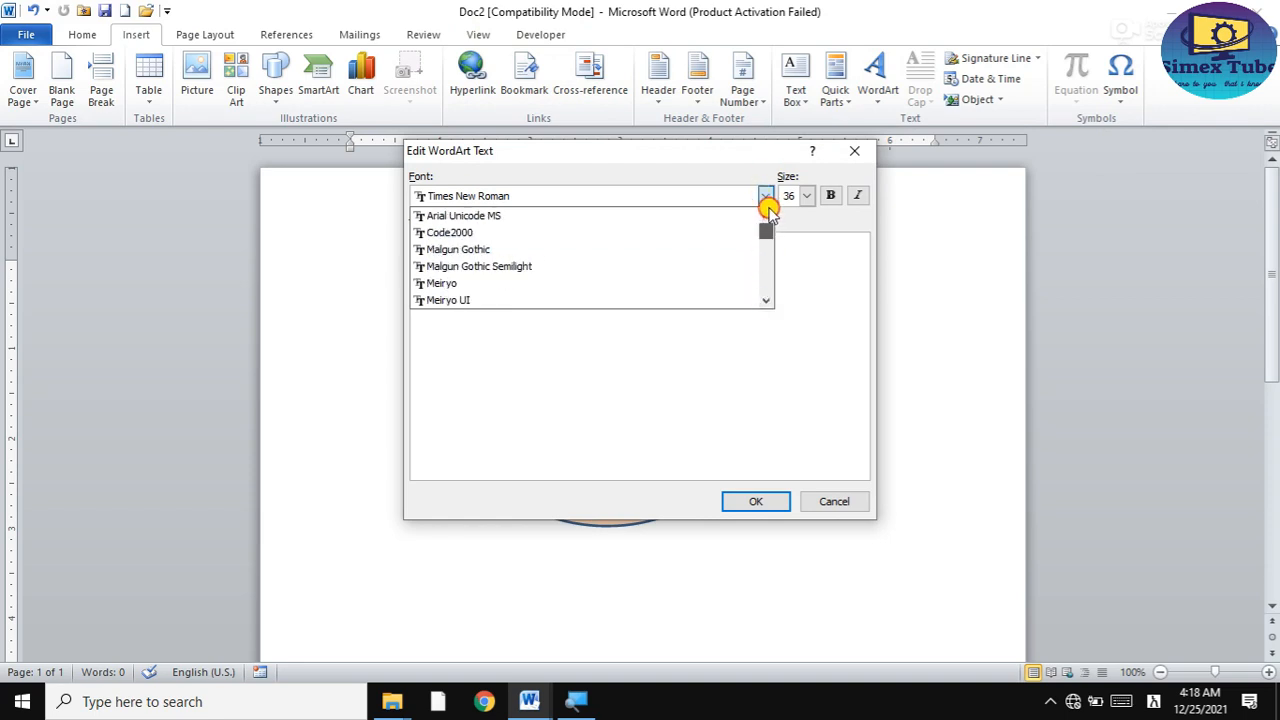
click(430, 233)
double_click(457, 262)
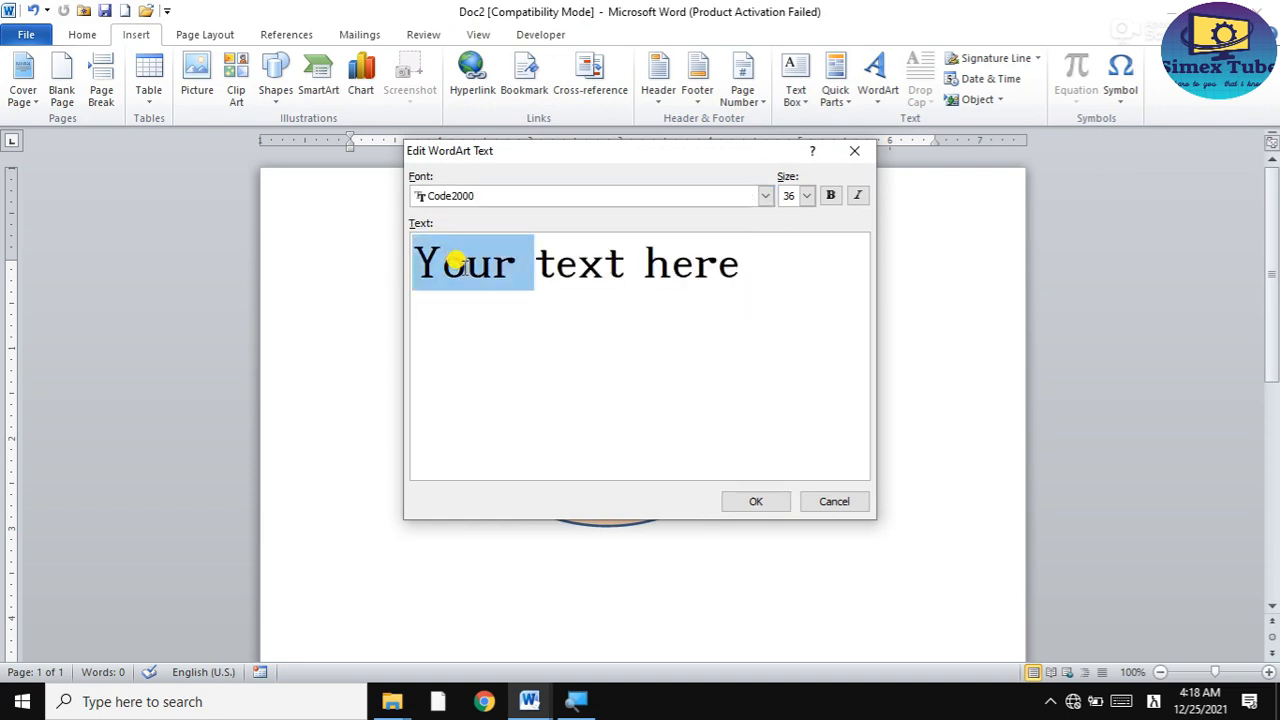
key(ctrl+a)
key(Delete)
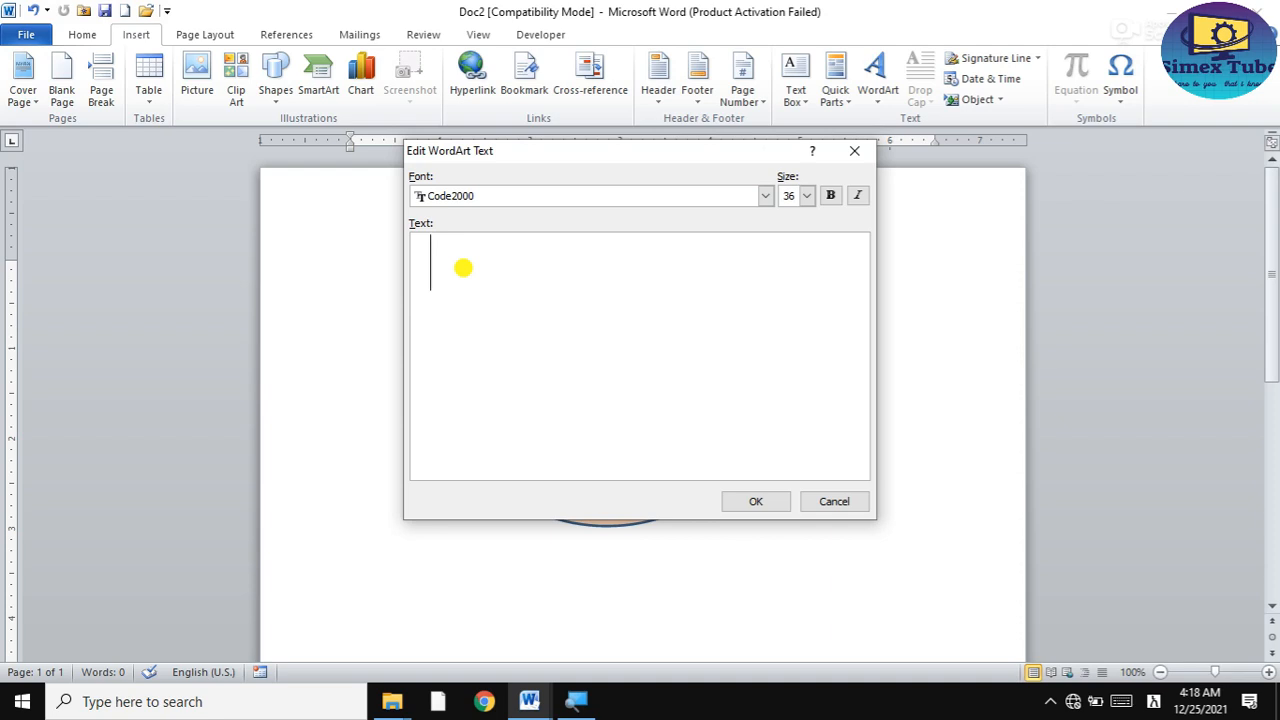
Enter the Amharic school name "ጣዕመ 1ኛ ደረጃ ት/ቤት" as the WordArt text.
text(ጣዕመ)
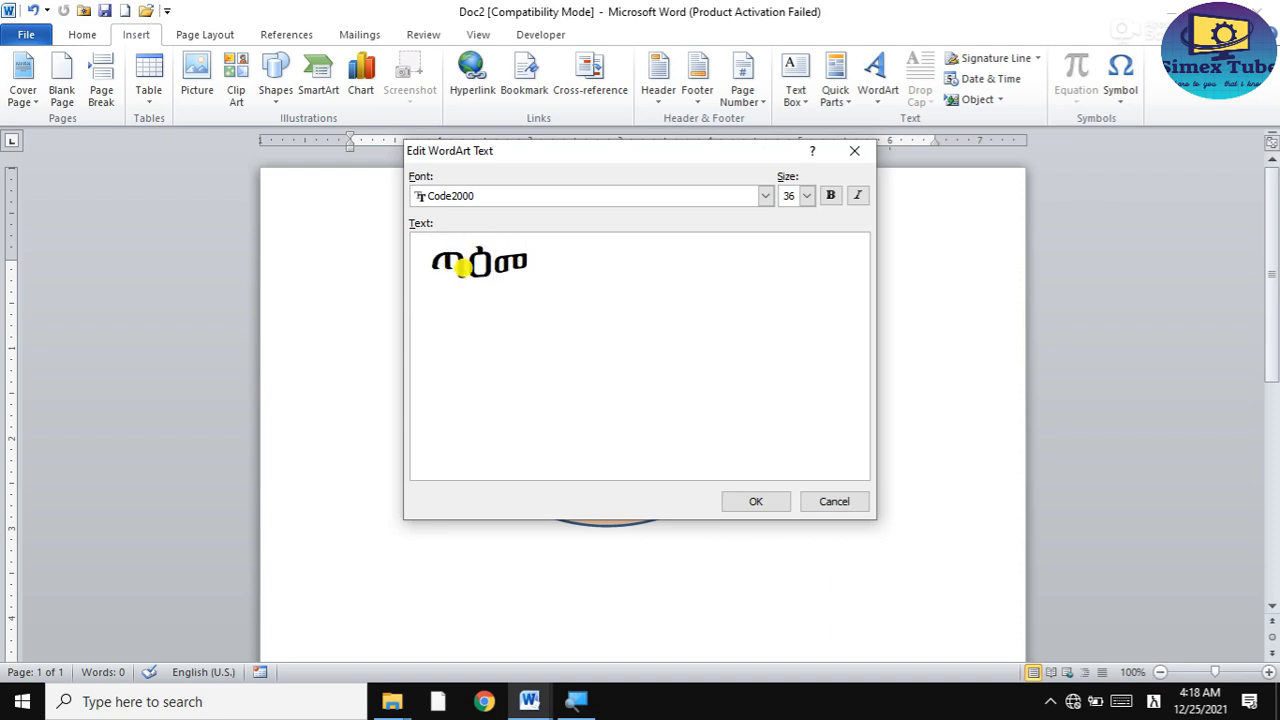
text( 1ኛ ድ)
text(ረጃ)
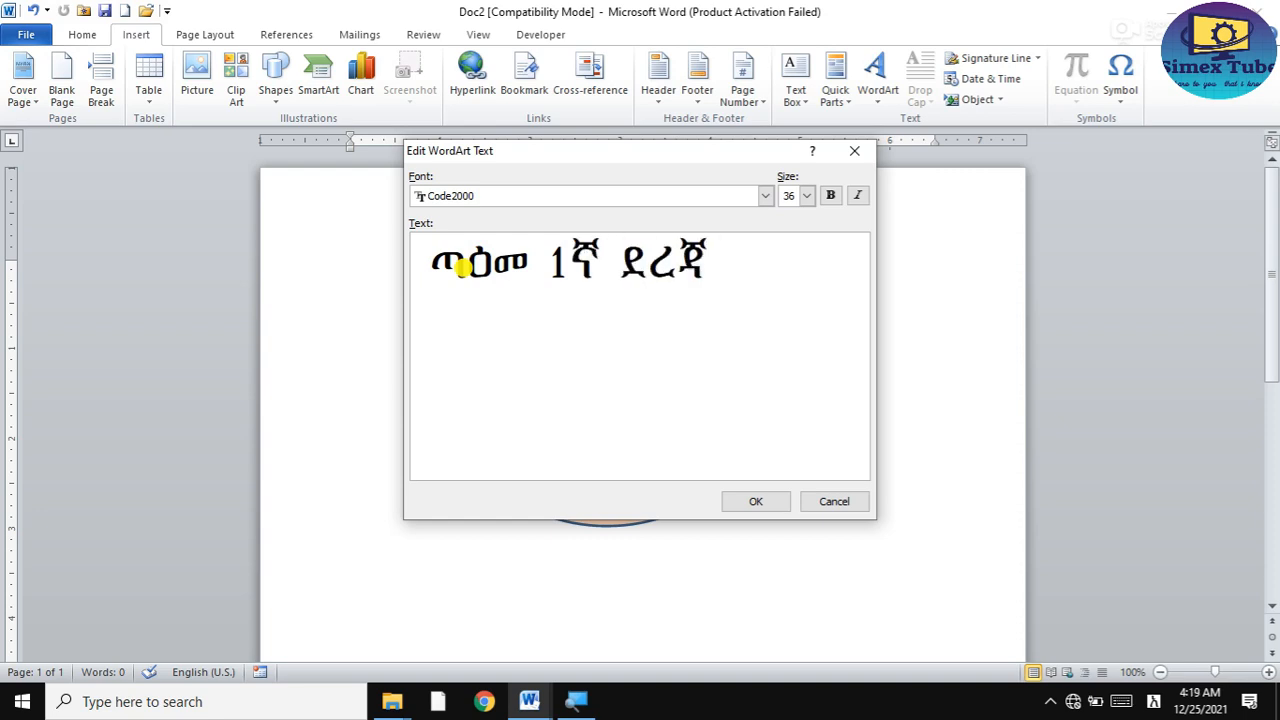
text( ት)
text(/ቤ)
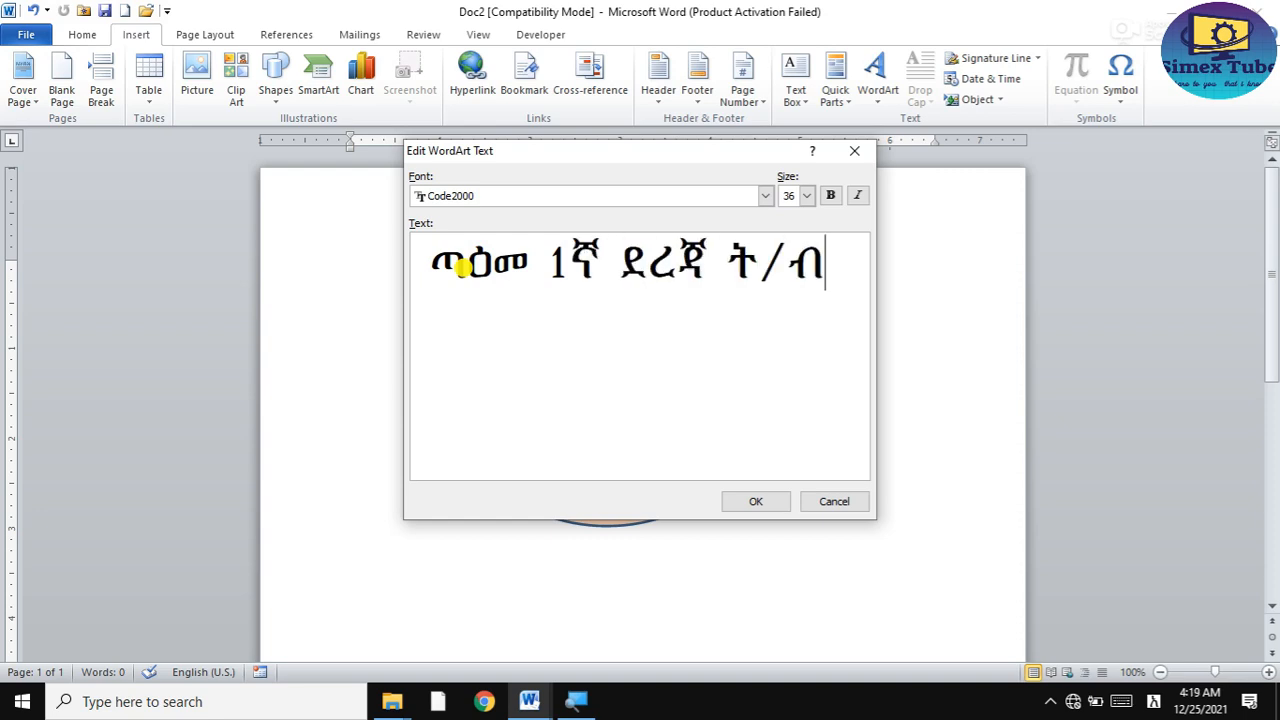
text(ት)
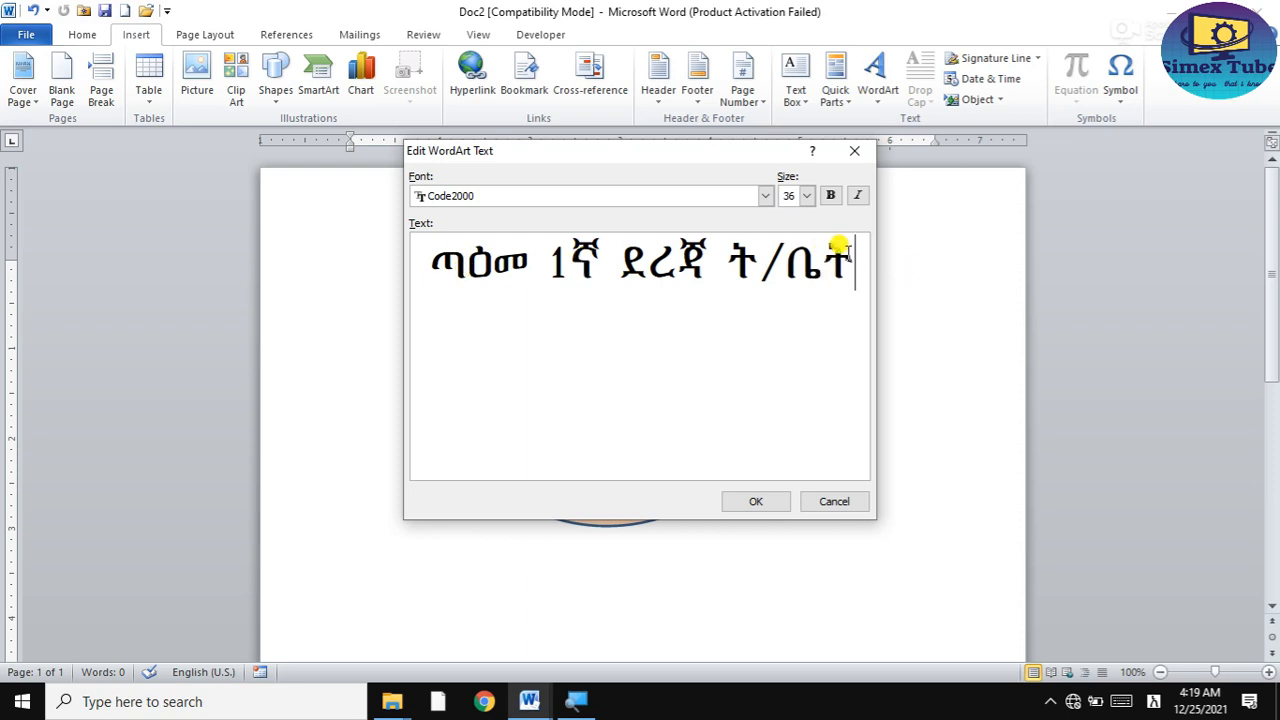
Set the Amharic WordArt text to size 18 and bold, and place it in the document.
drag(852, 262, 425, 262)
click(806, 195)
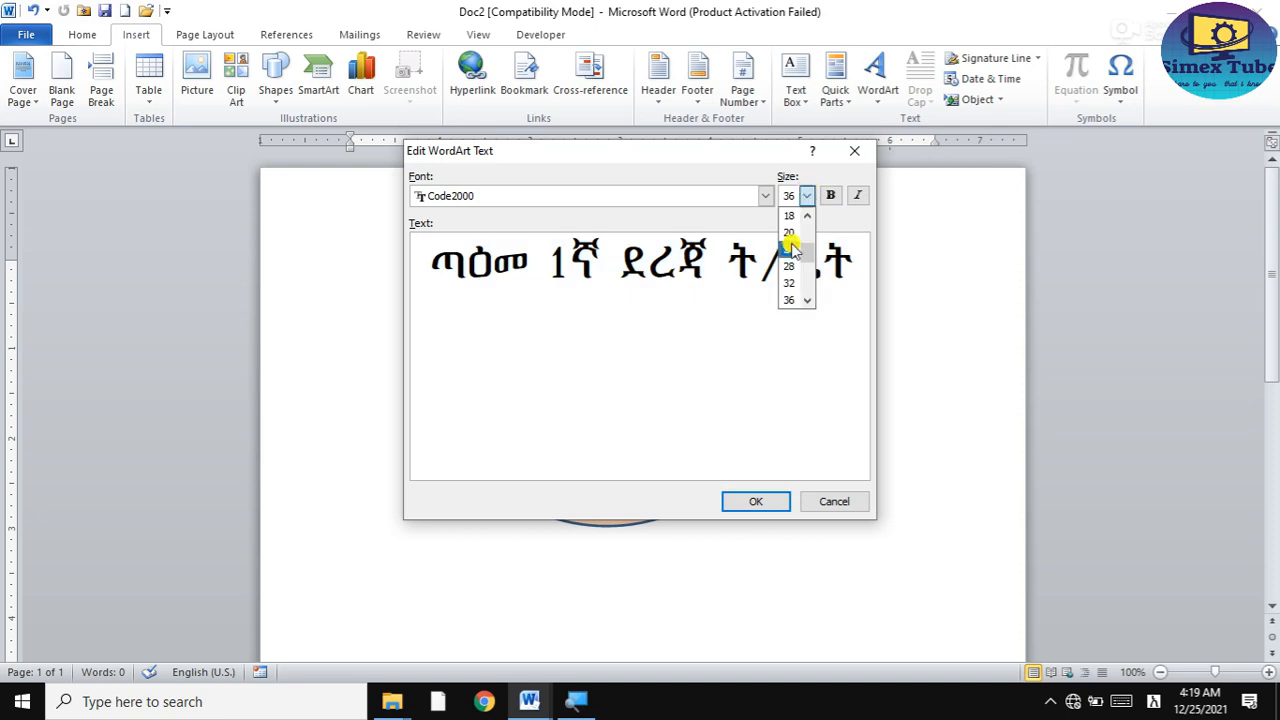
click(791, 220)
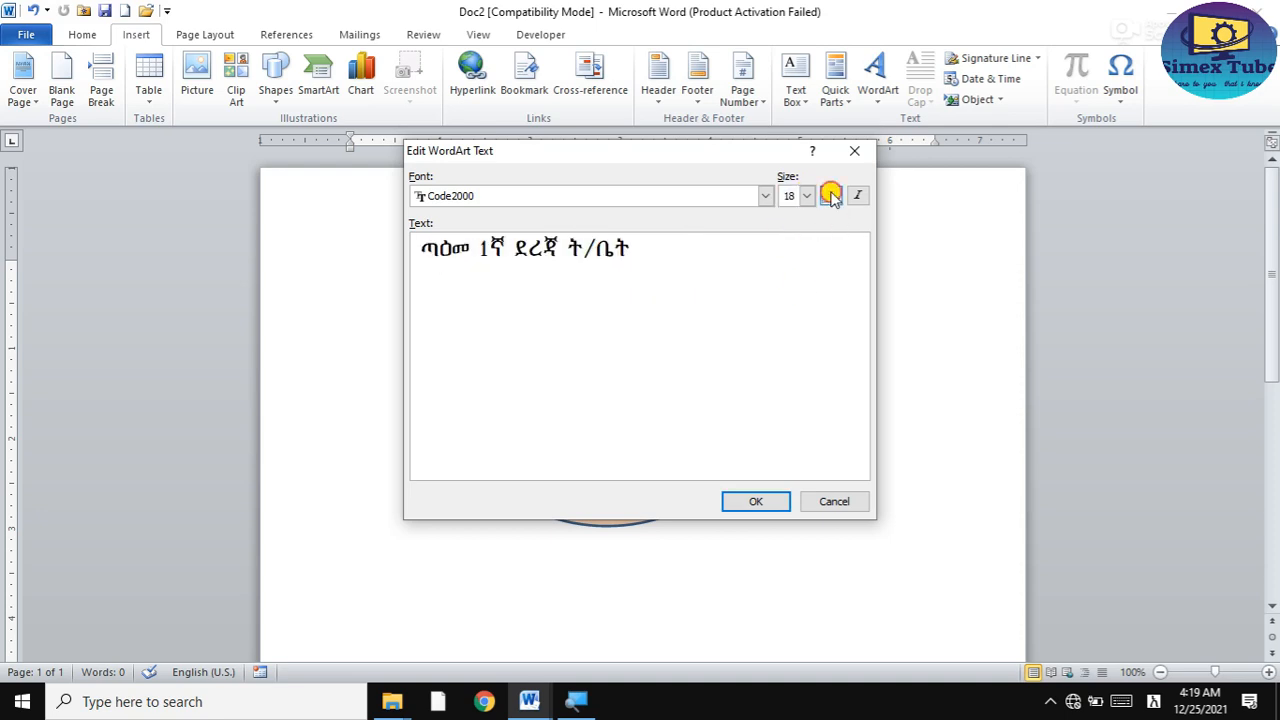
click(830, 195)
click(740, 502)
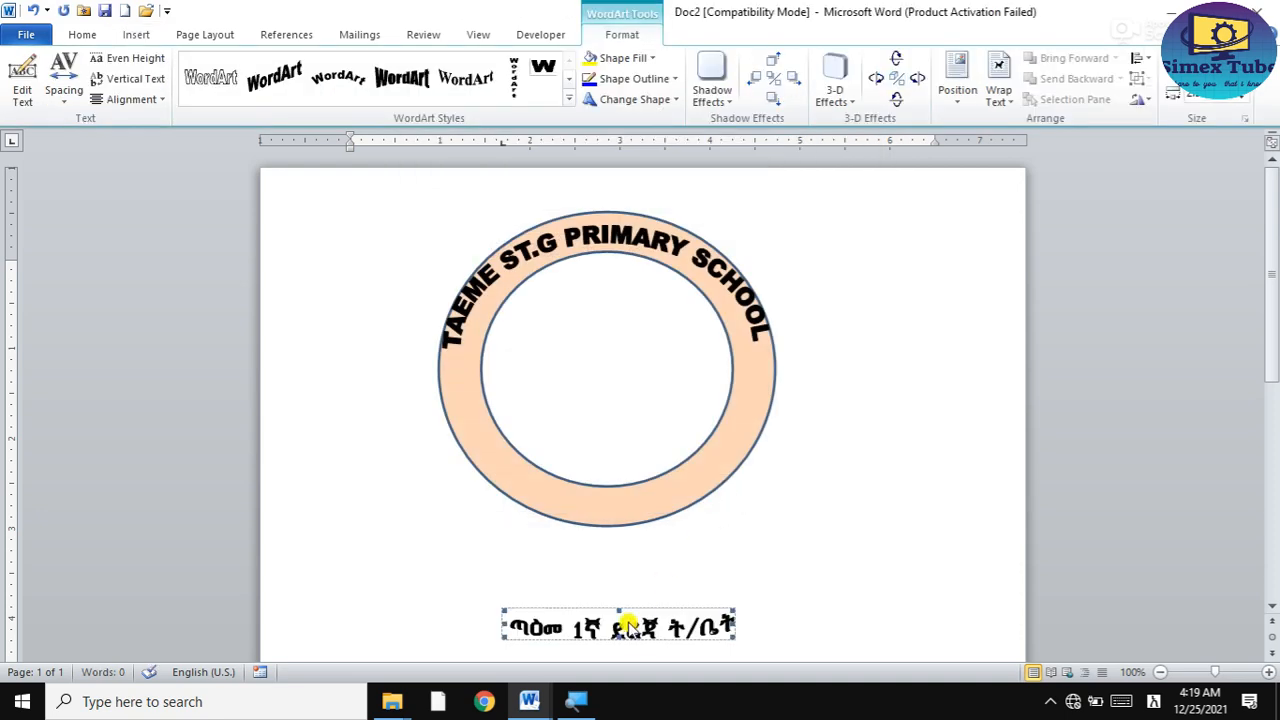
Give the Amharic WordArt Square text wrapping, move it onto the ring's lower band, and enlarge it from its upper corner.
click(999, 90)
click(1063, 149)
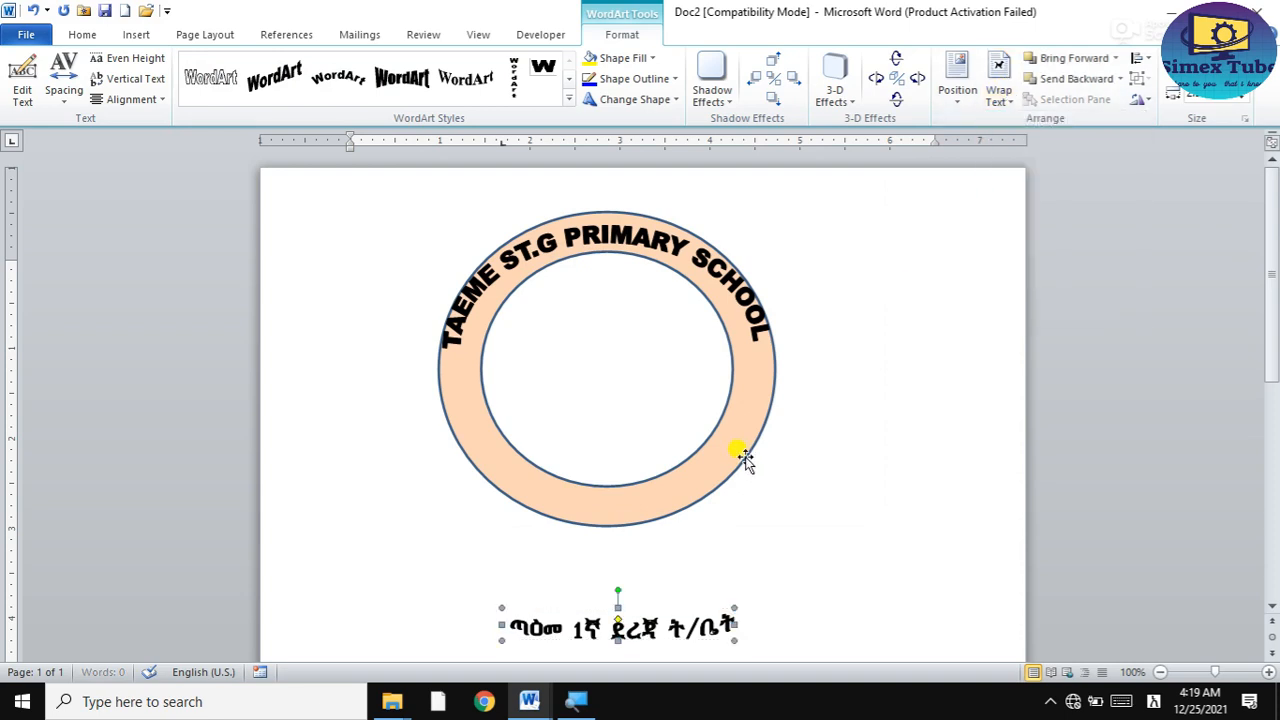
drag(628, 632, 600, 506)
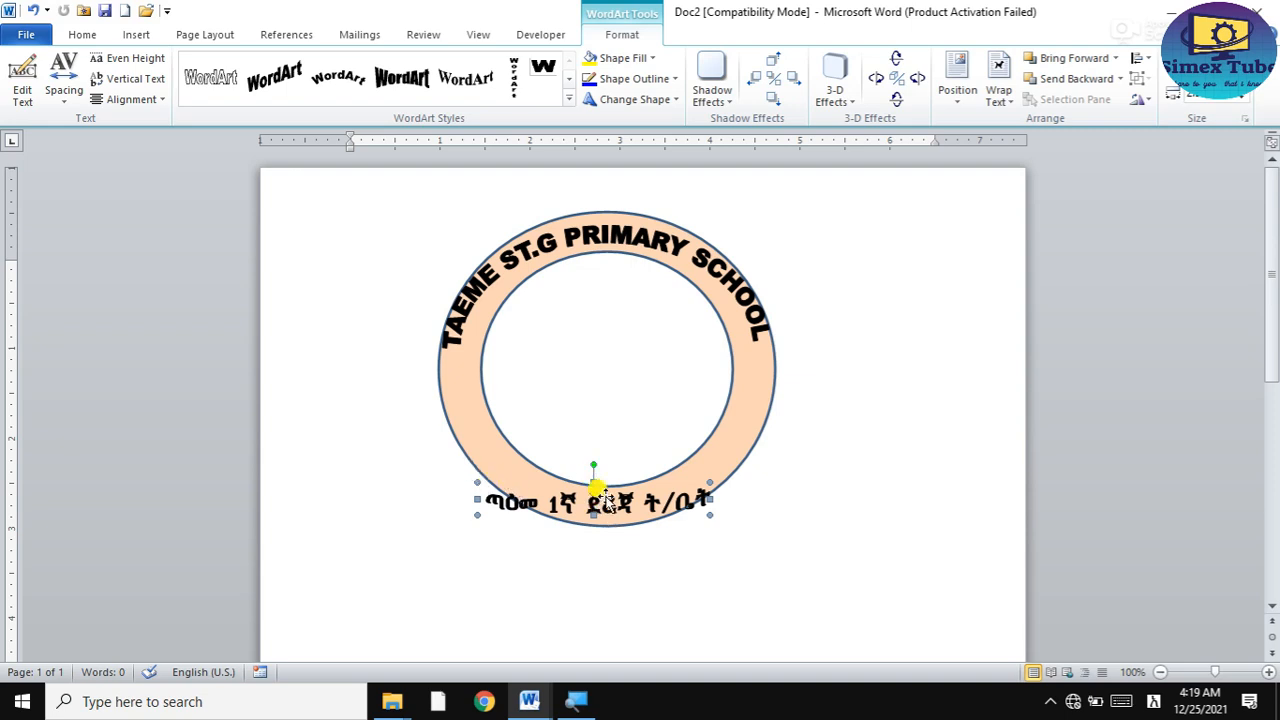
drag(708, 482, 726, 448)
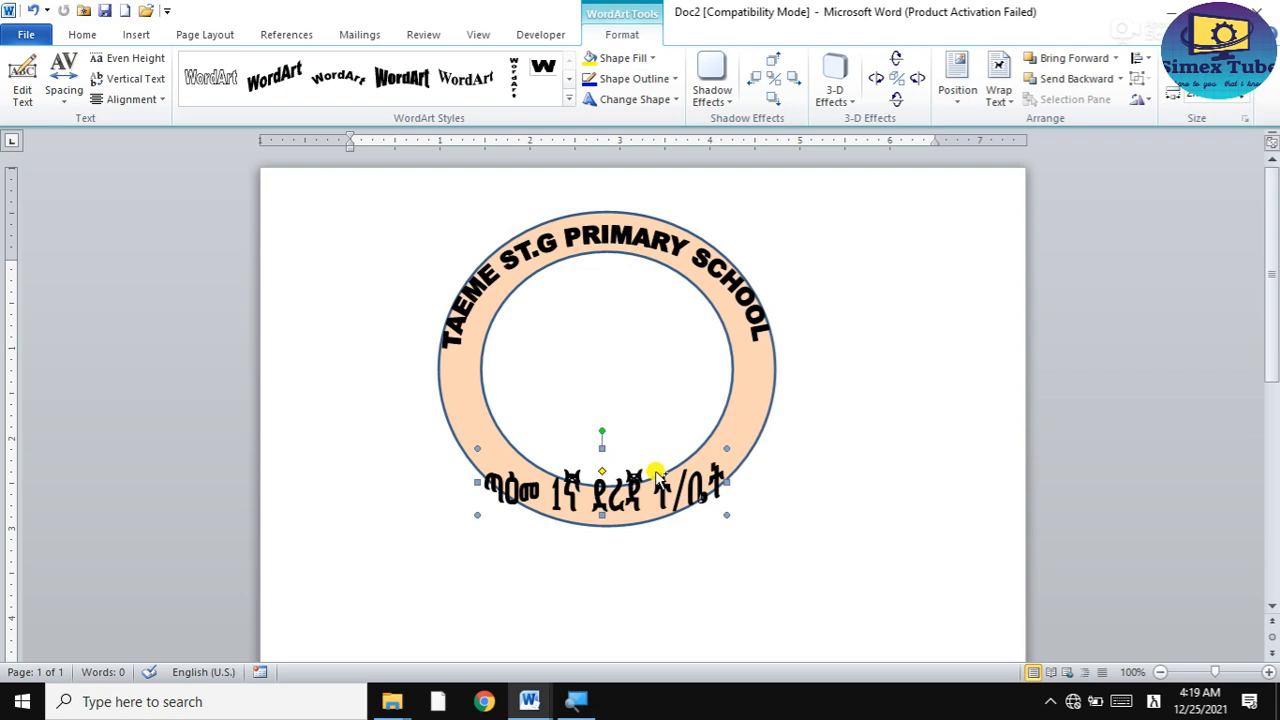
Undo the last resize of the Amharic WordArt, widen it from its left side, and centre it on the ring's lower band.
key(ctrl+z)
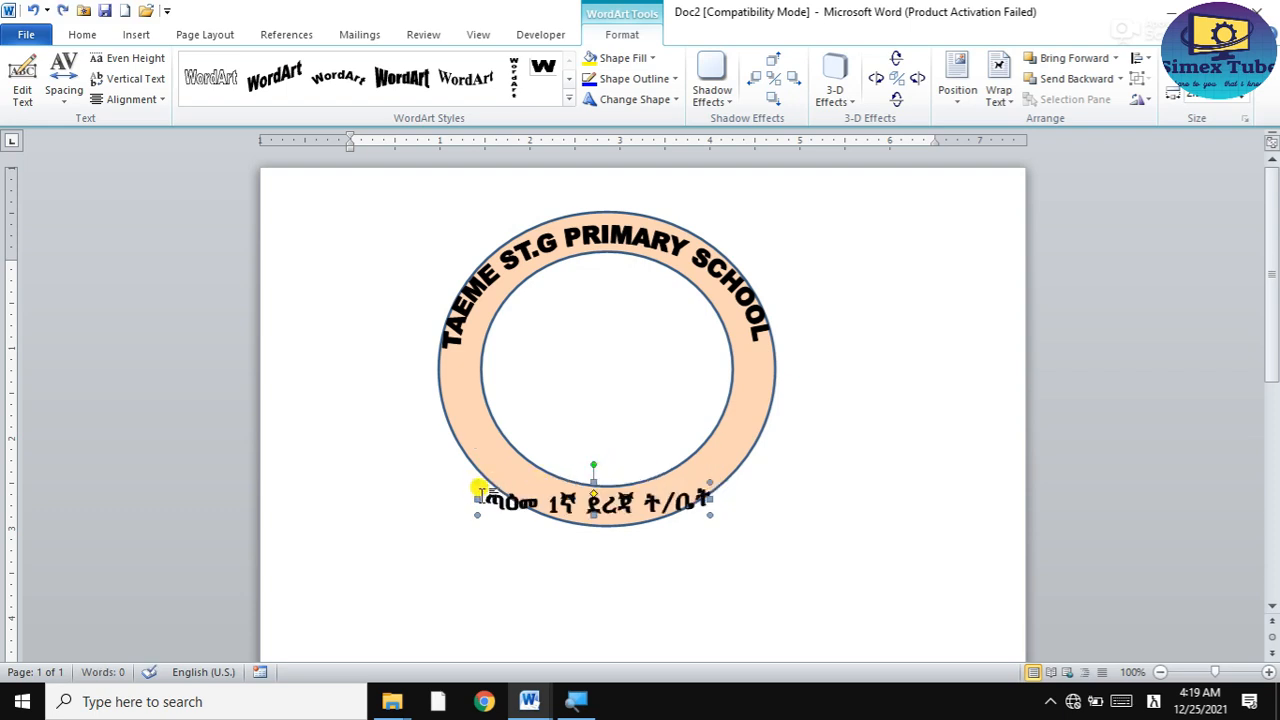
drag(477, 498, 423, 498)
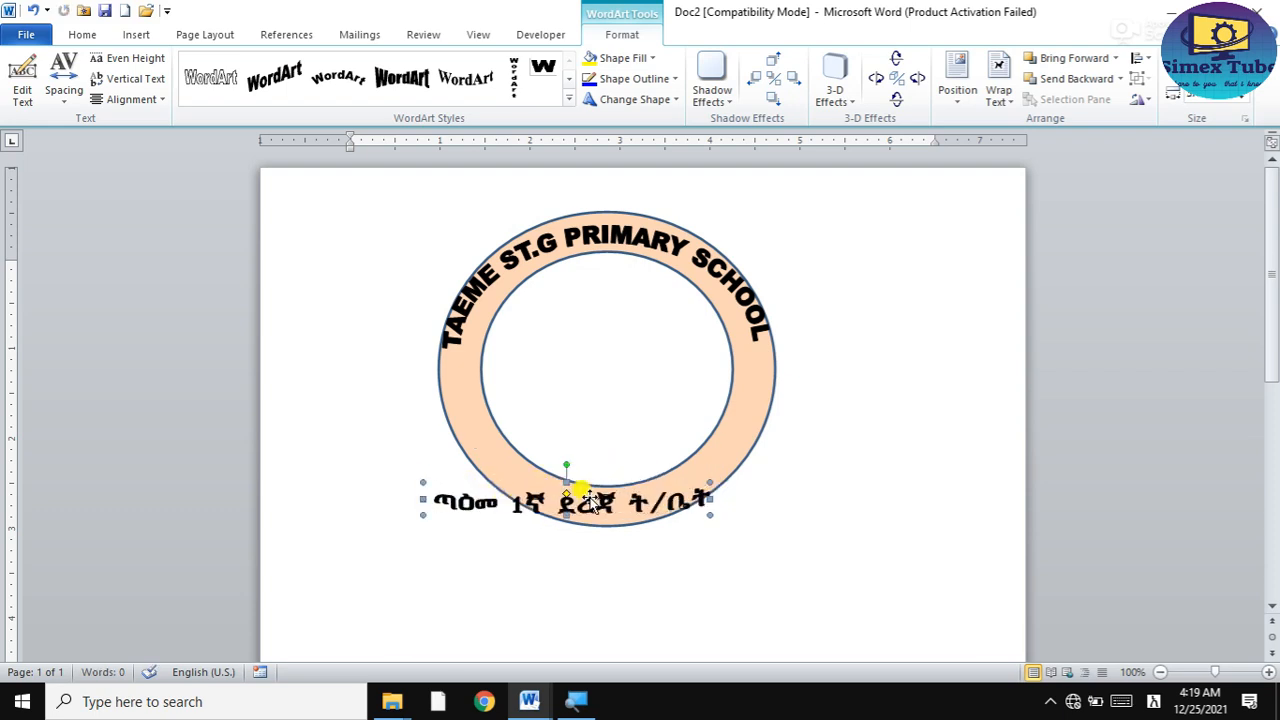
drag(580, 499, 613, 497)
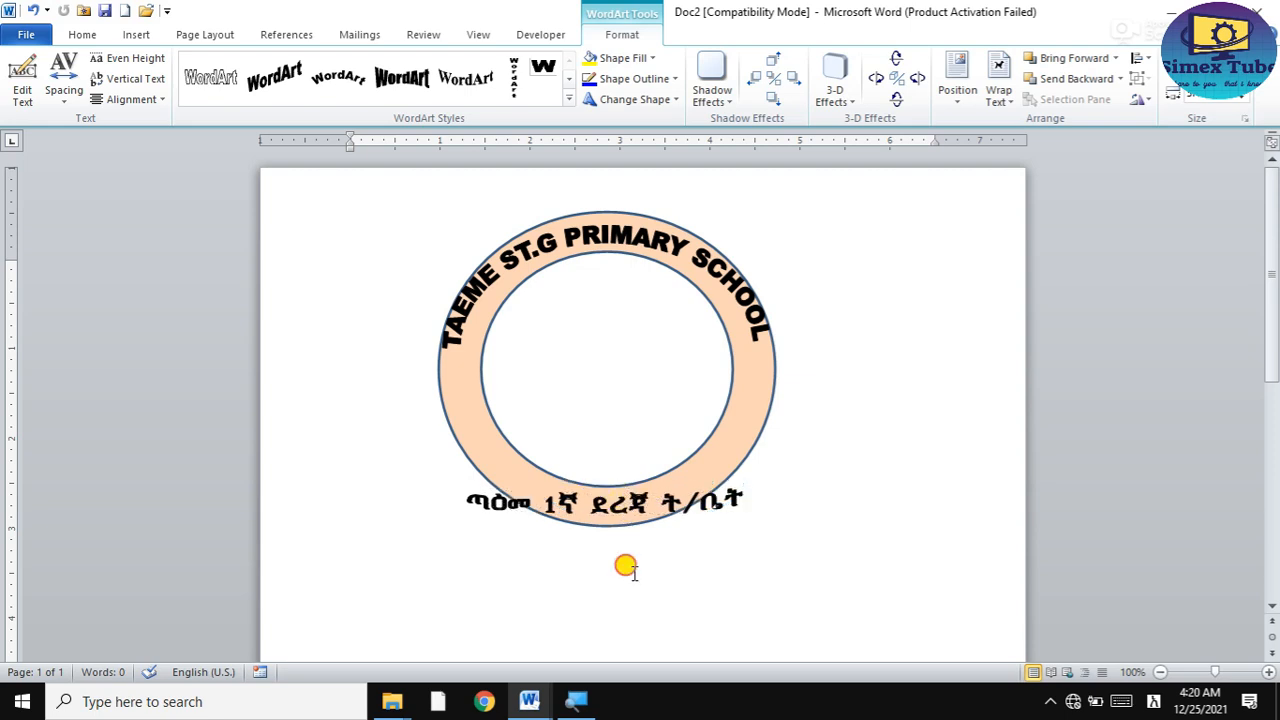
click(626, 563)
click(597, 500)
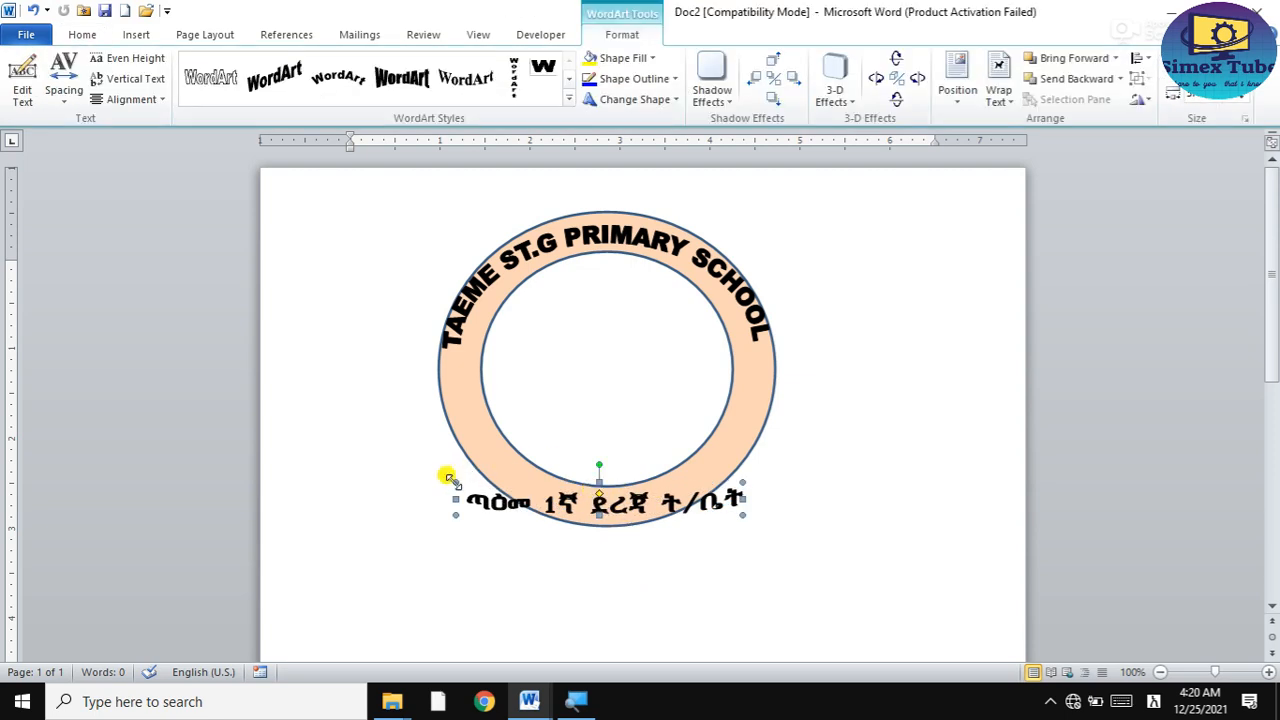
Try enlarging the Amharic WordArt from its upper corners, and make it slightly taller from its top edge.
drag(451, 479, 476, 460)
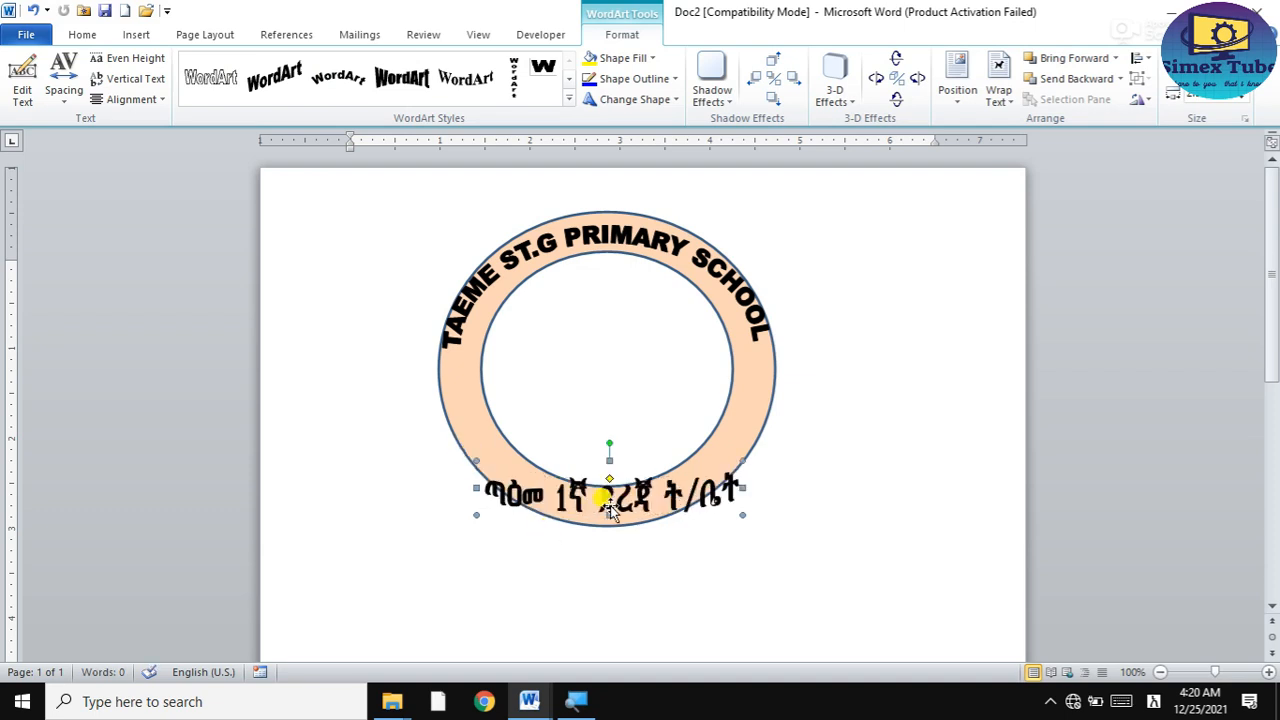
key(ctrl+z)
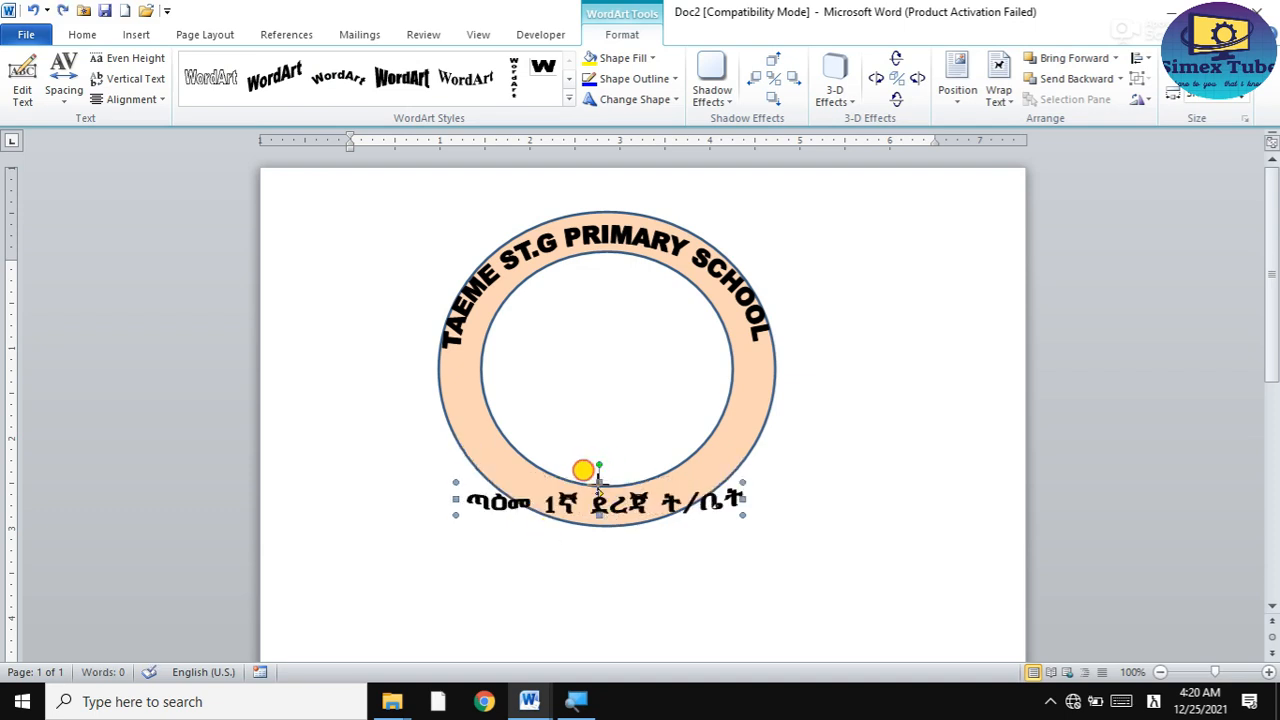
drag(598, 424, 600, 474)
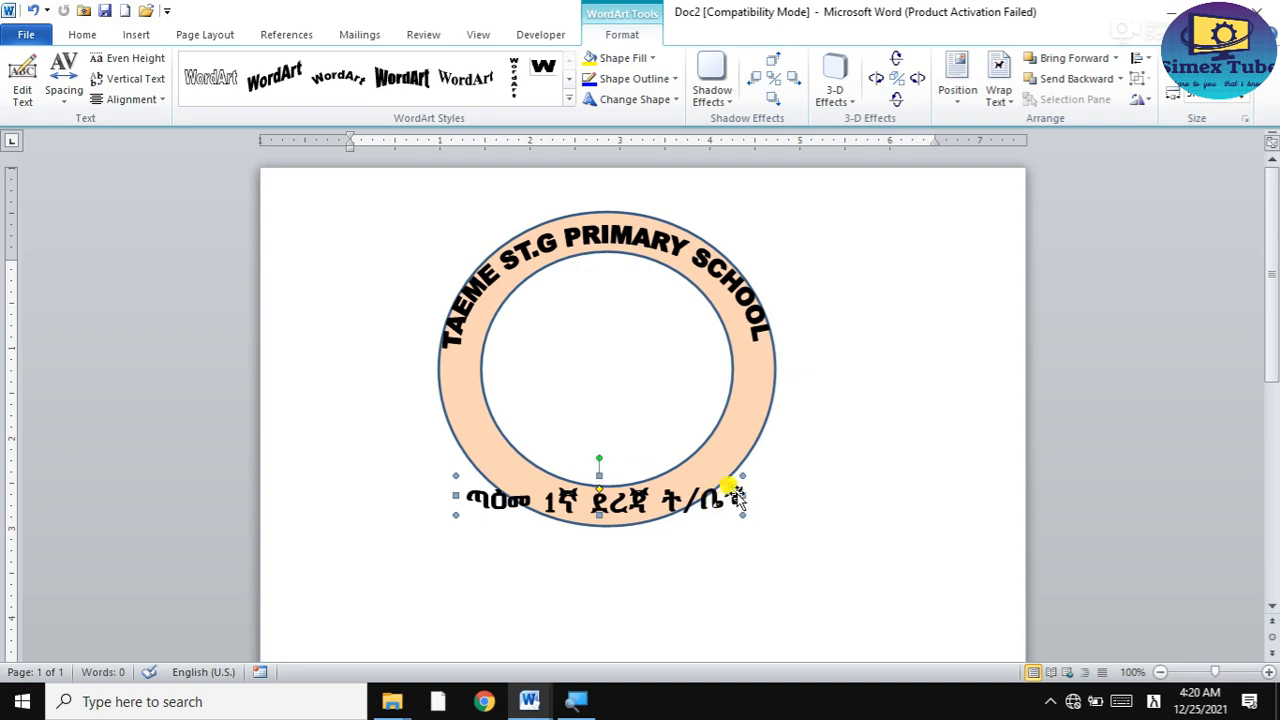
drag(741, 472, 725, 452)
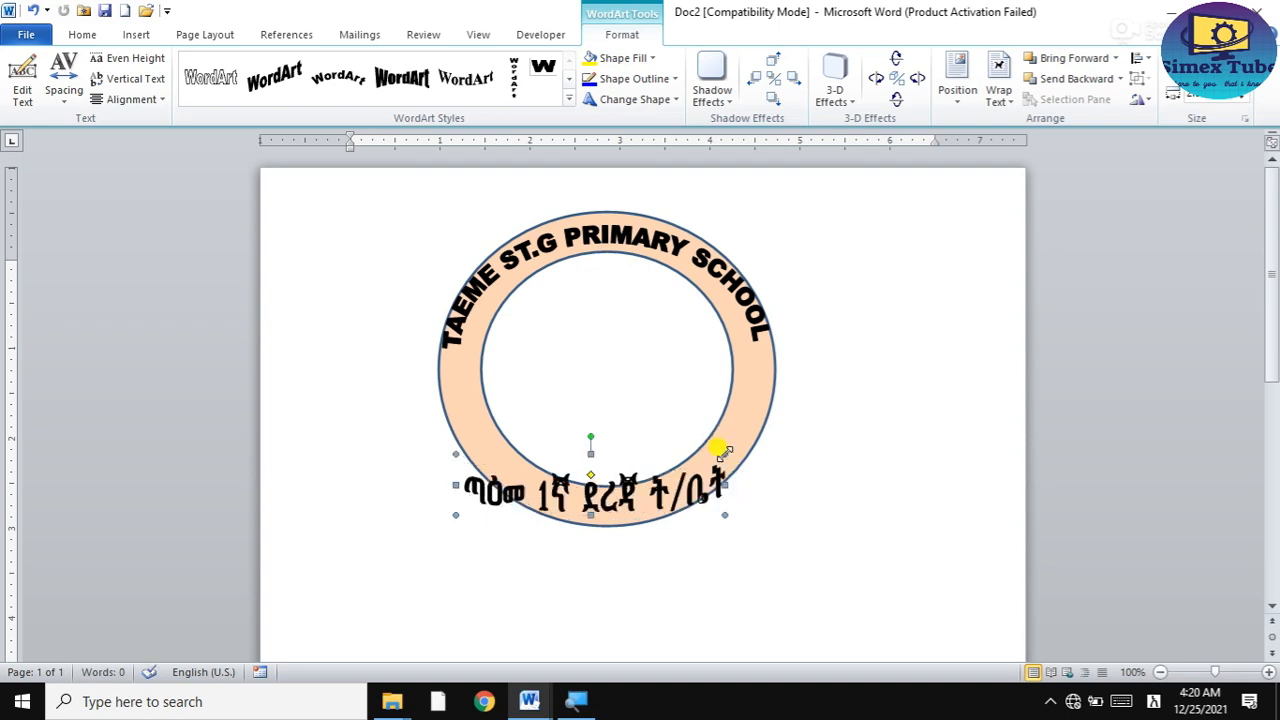
key(ctrl+z)
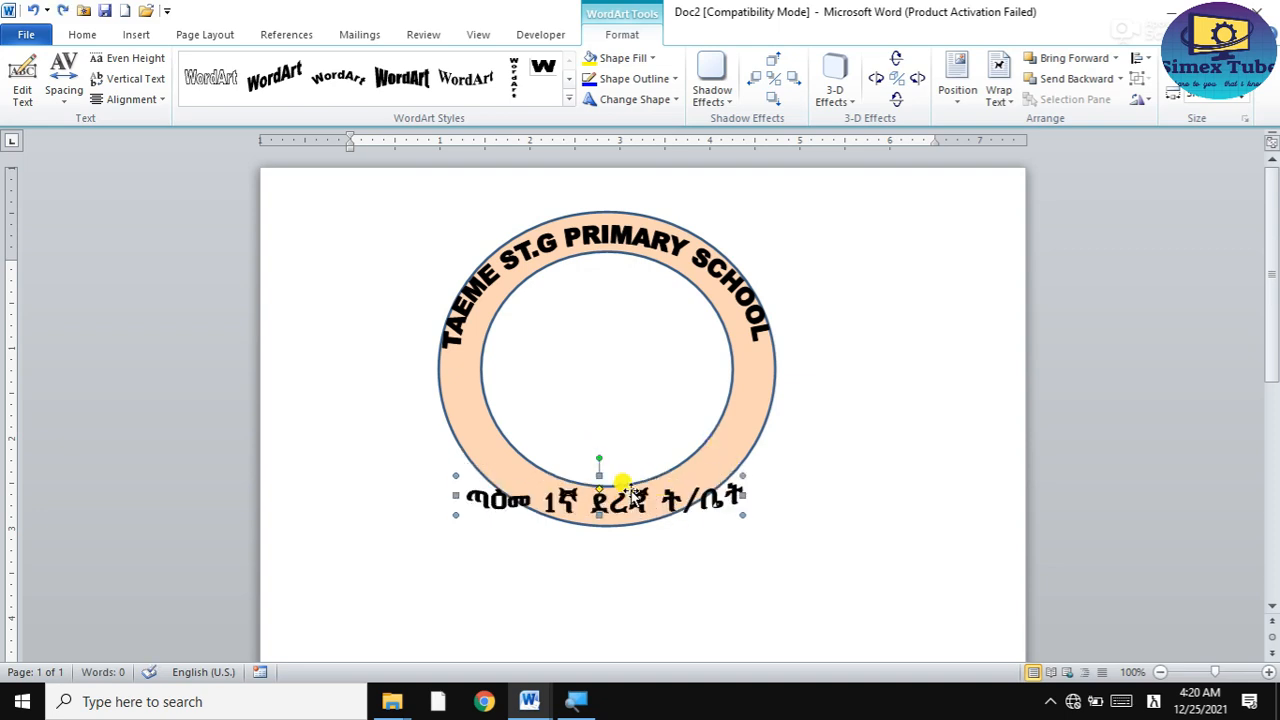
Change the Amharic WordArt to the downward-arch Follow Path shape and make it taller and slightly narrower from its upper-left corner.
click(634, 99)
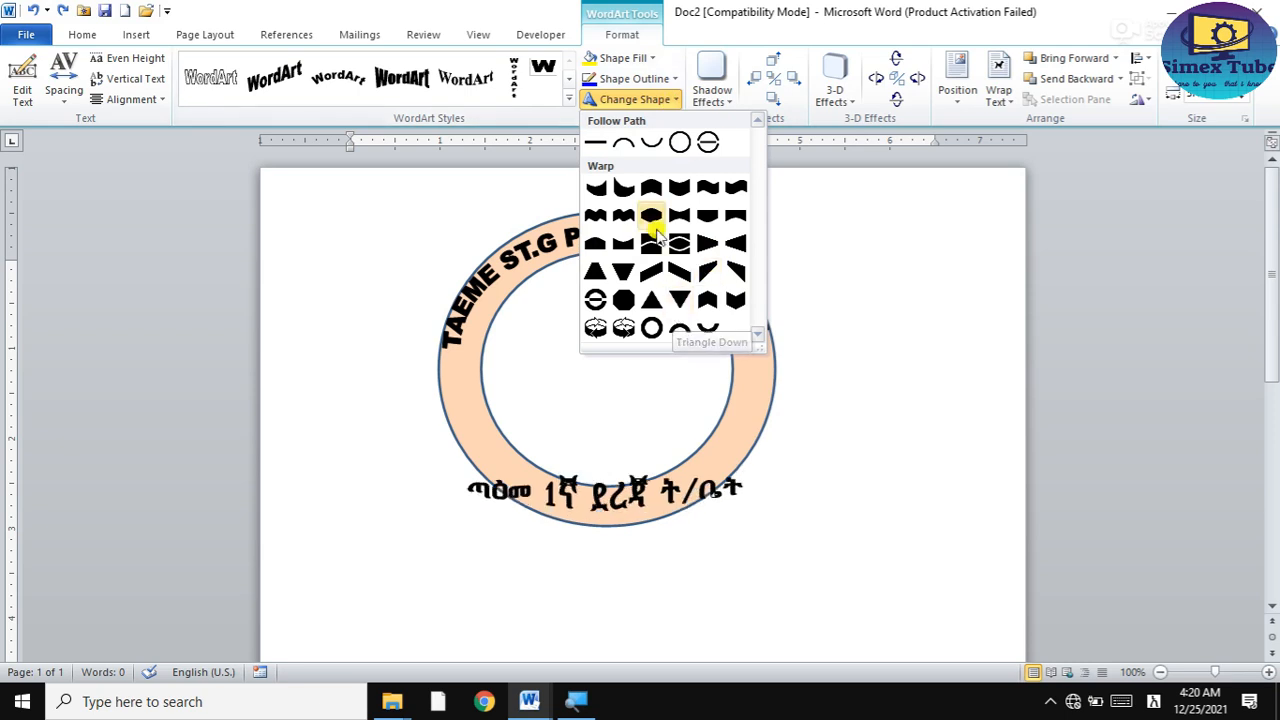
click(651, 142)
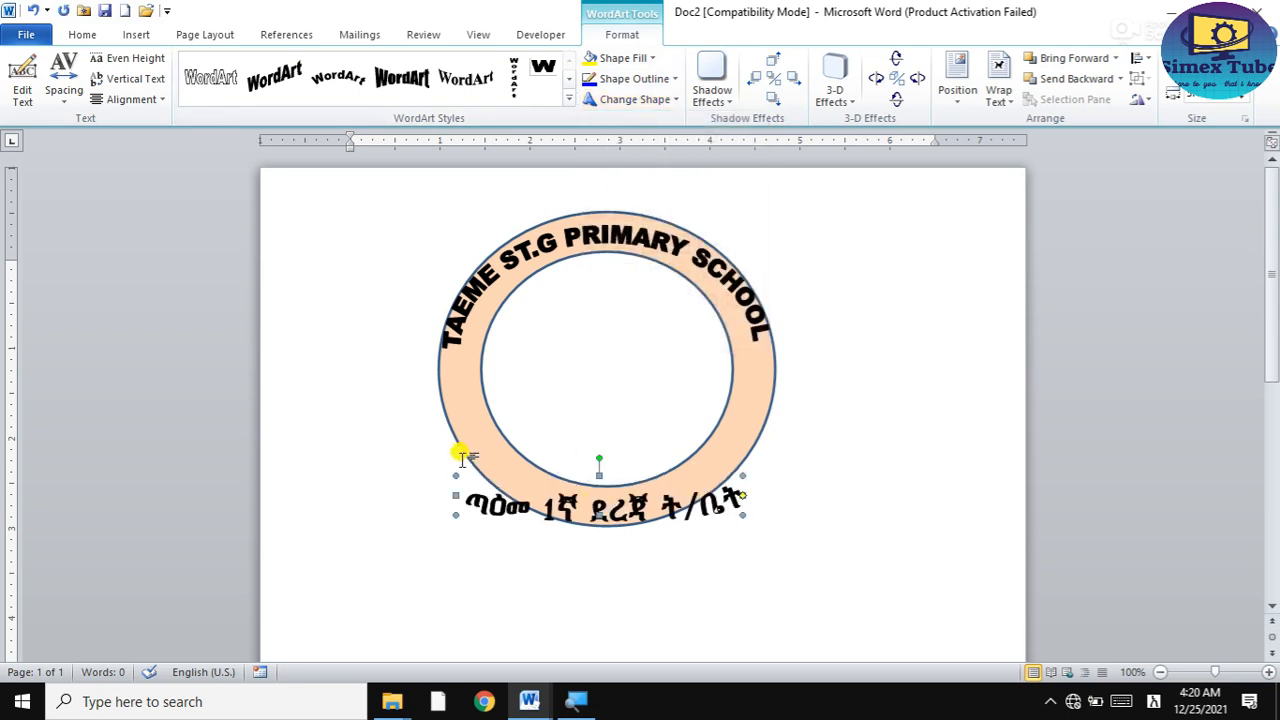
drag(452, 470, 469, 447)
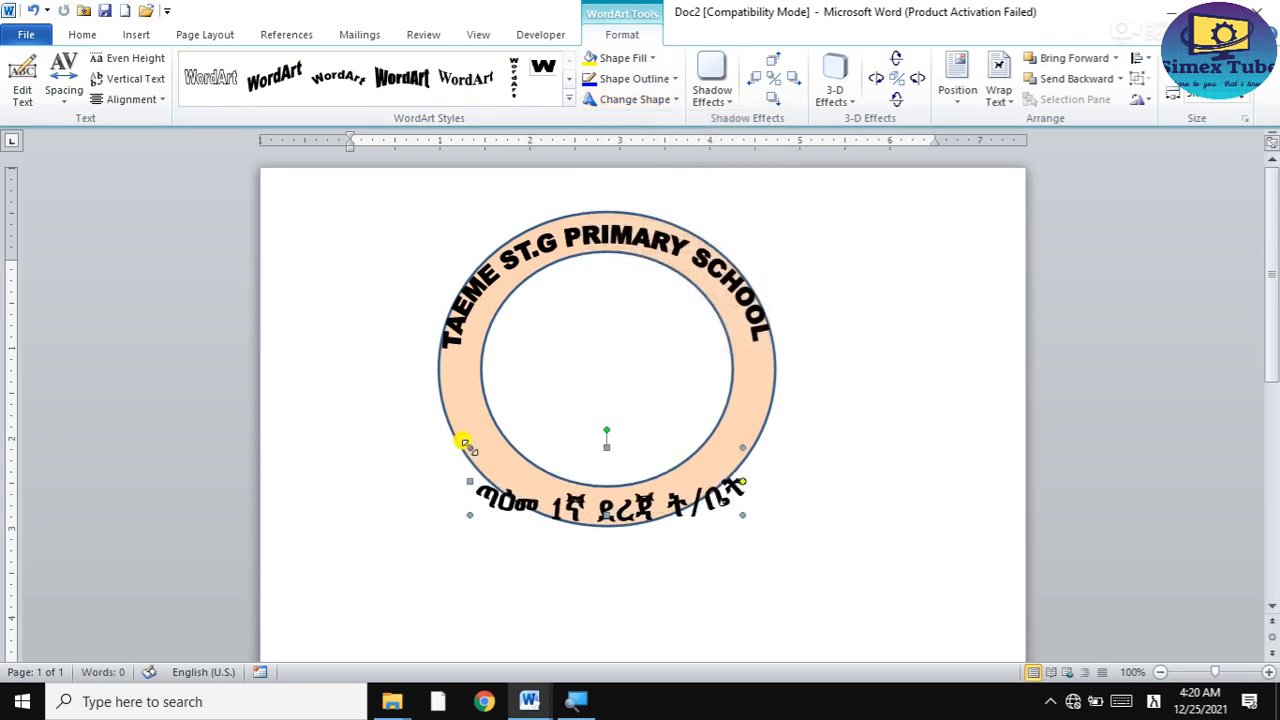
Restore the ring's position and reapply text wrapping to the Amharic WordArt.
click(737, 428)
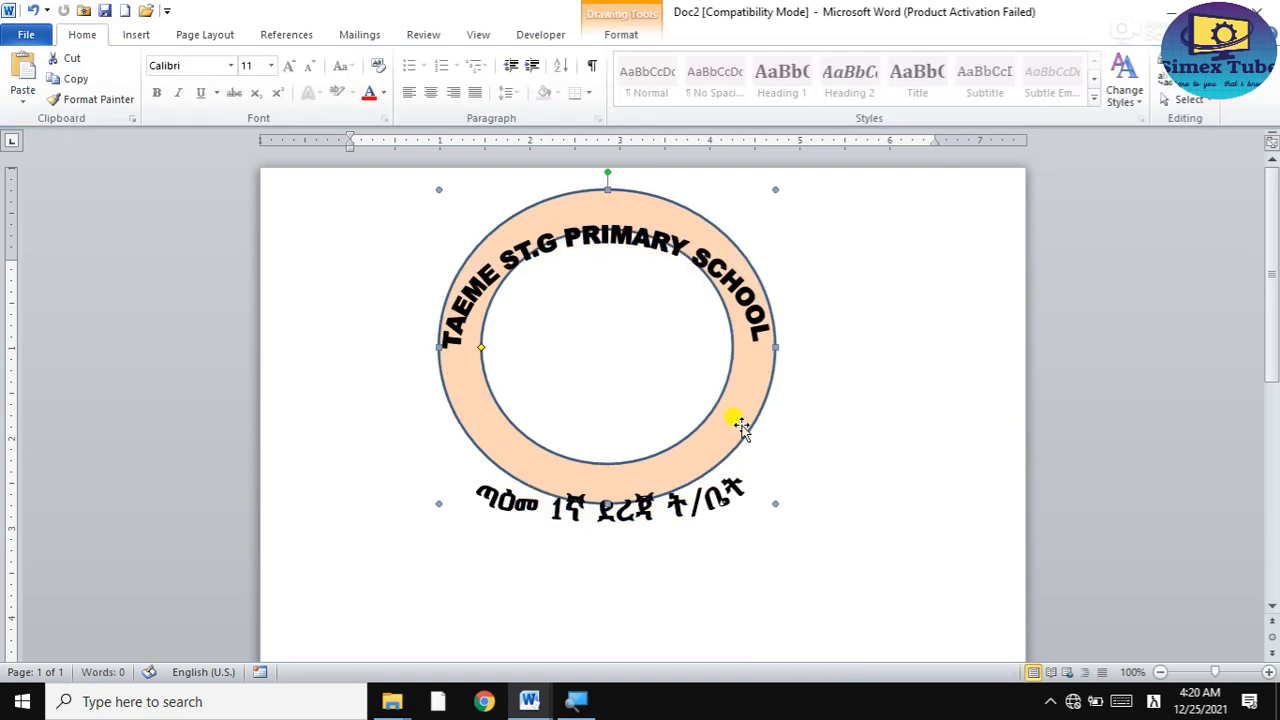
click(740, 453)
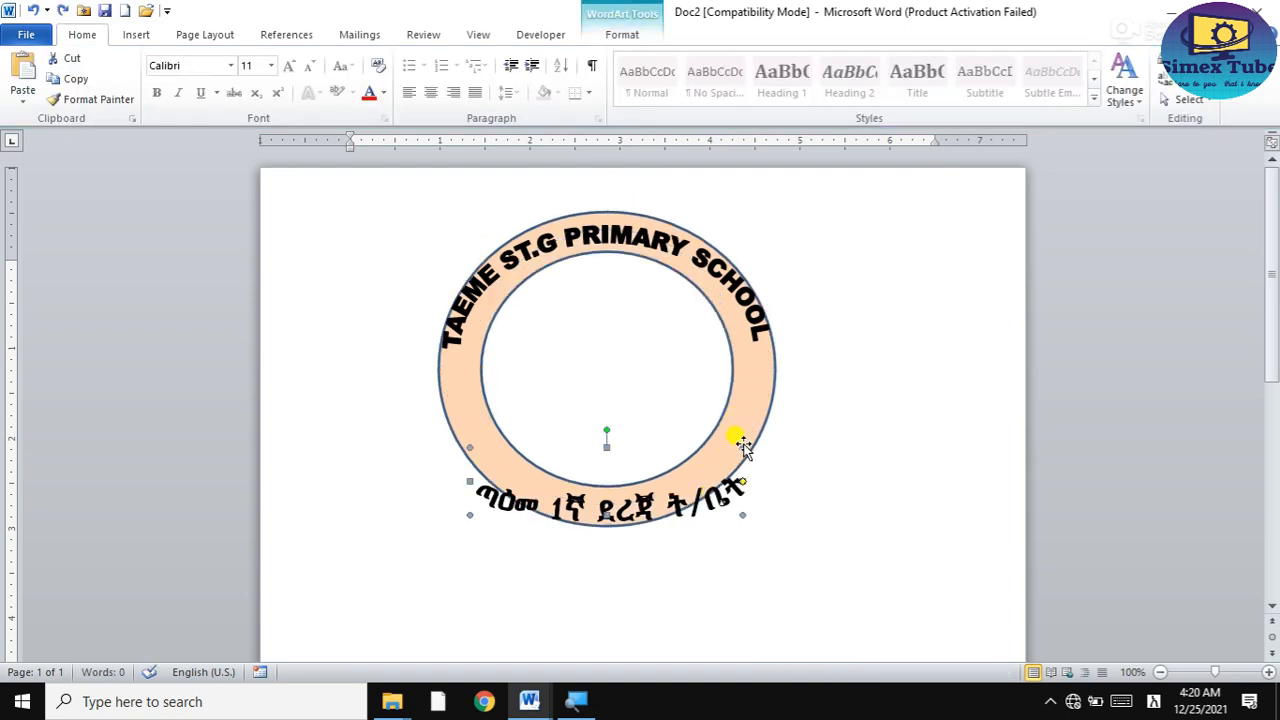
click(741, 441)
click(681, 491)
double_click(712, 503)
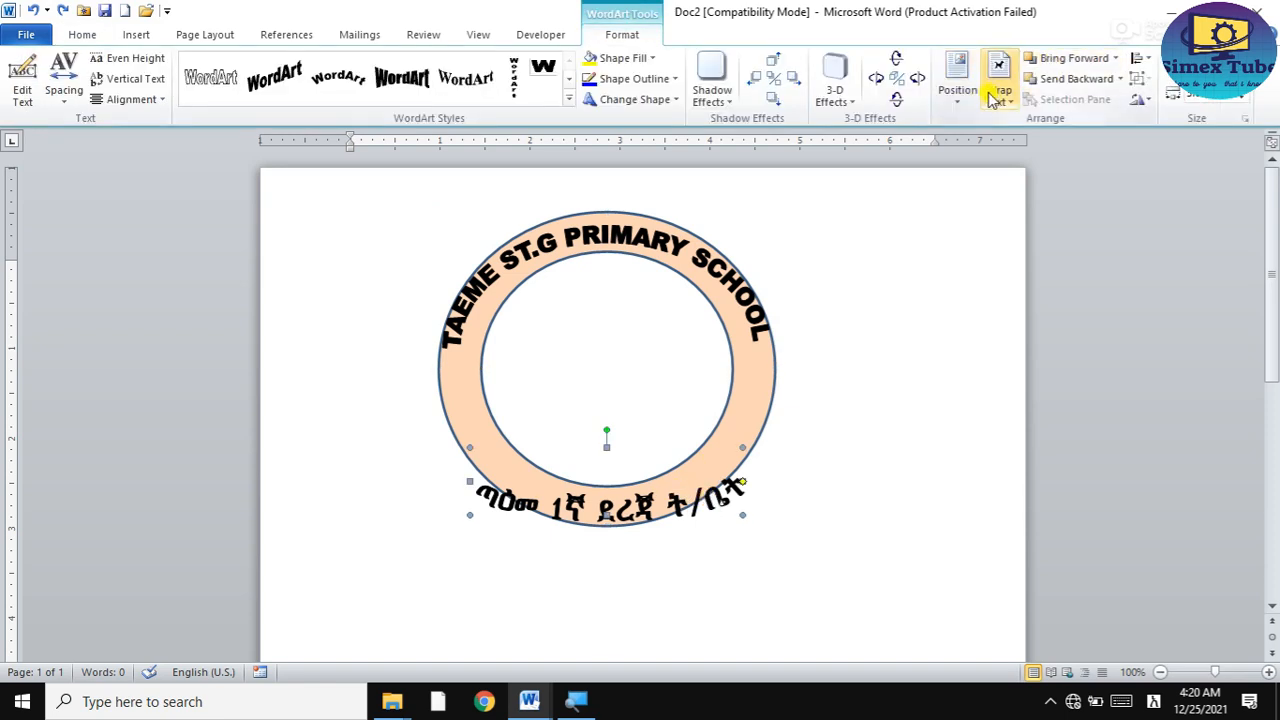
click(999, 80)
click(1010, 148)
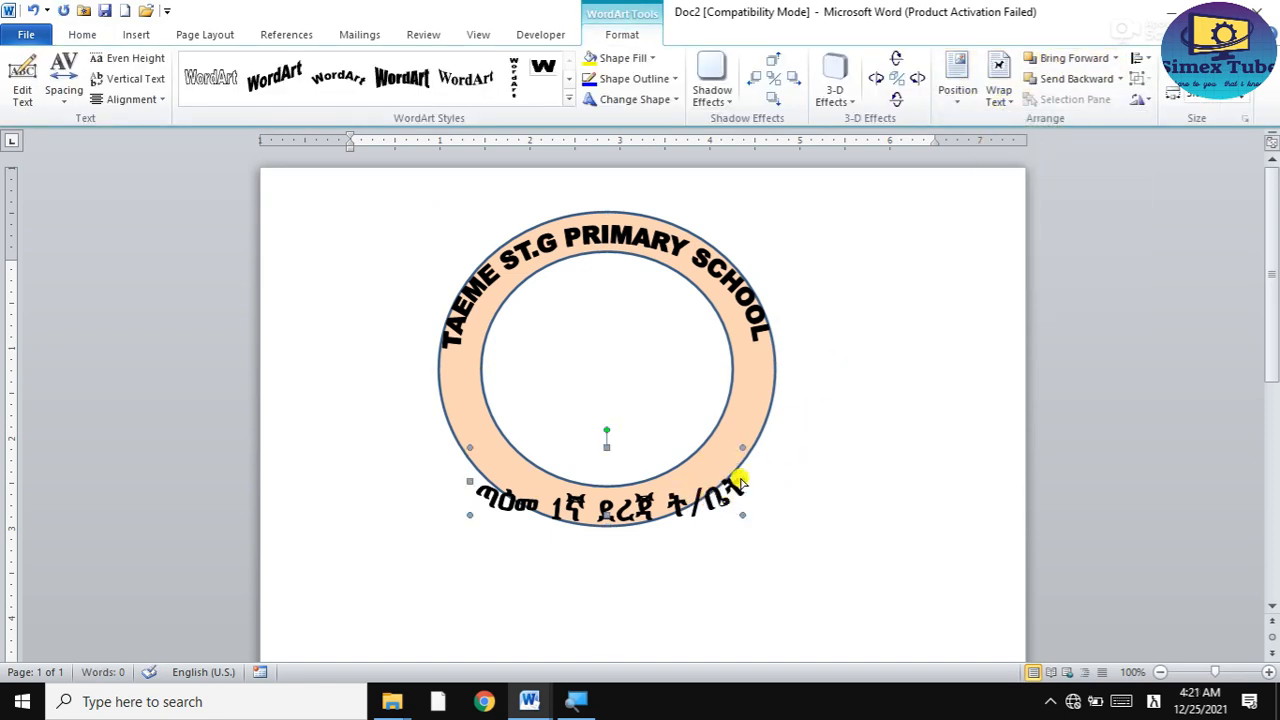
Resize and stretch the Amharic WordArt upward so its arch follows the ring's lower band, and position it within the band.
drag(738, 482, 758, 518)
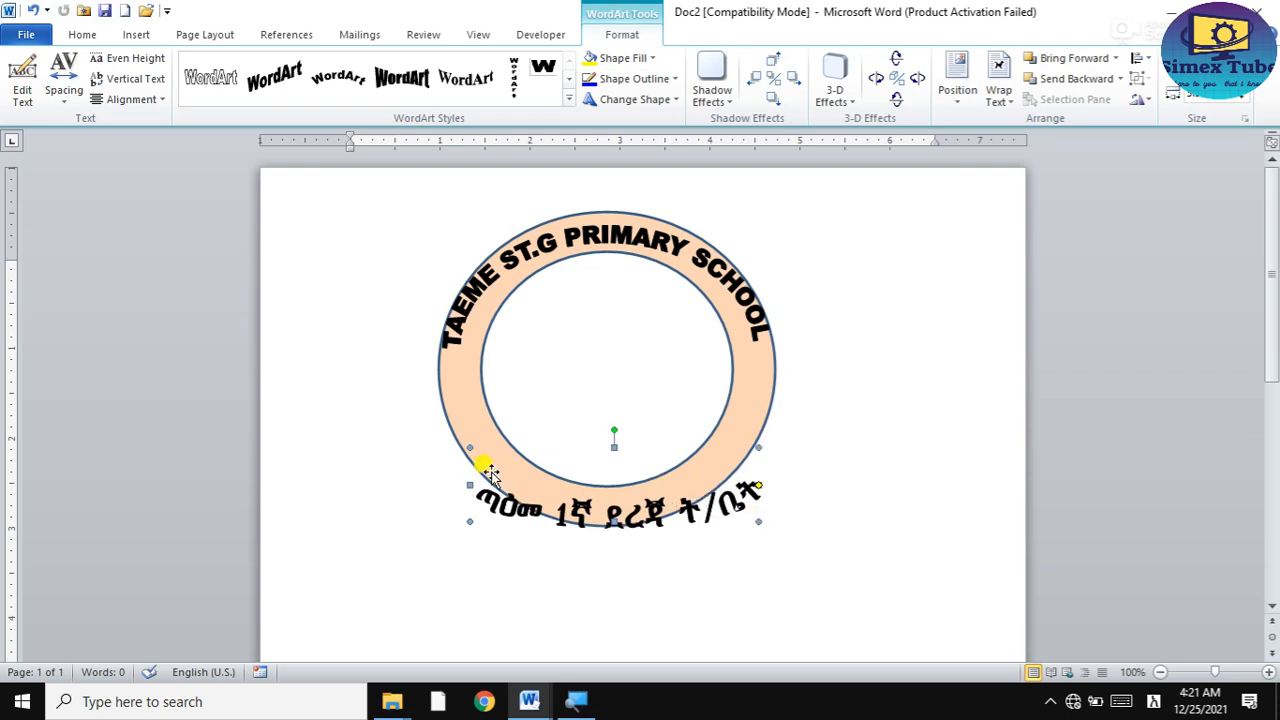
drag(468, 484, 477, 428)
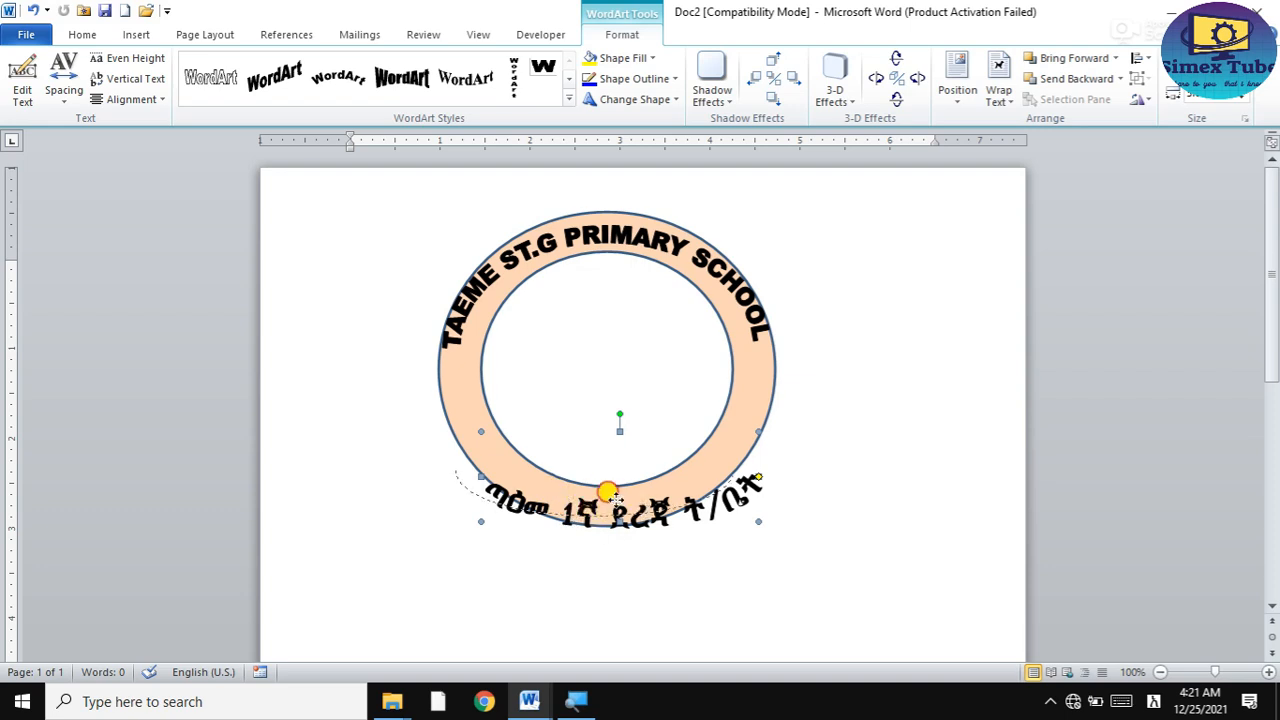
drag(615, 497, 608, 492)
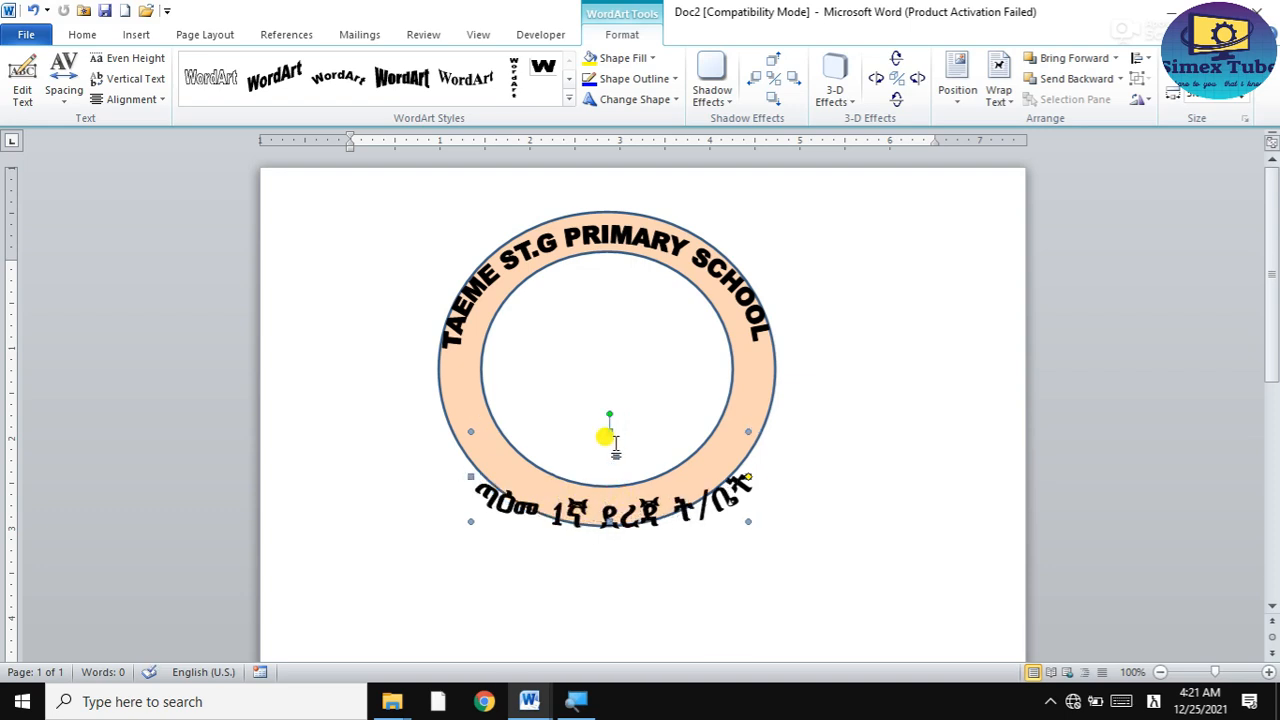
drag(605, 437, 608, 320)
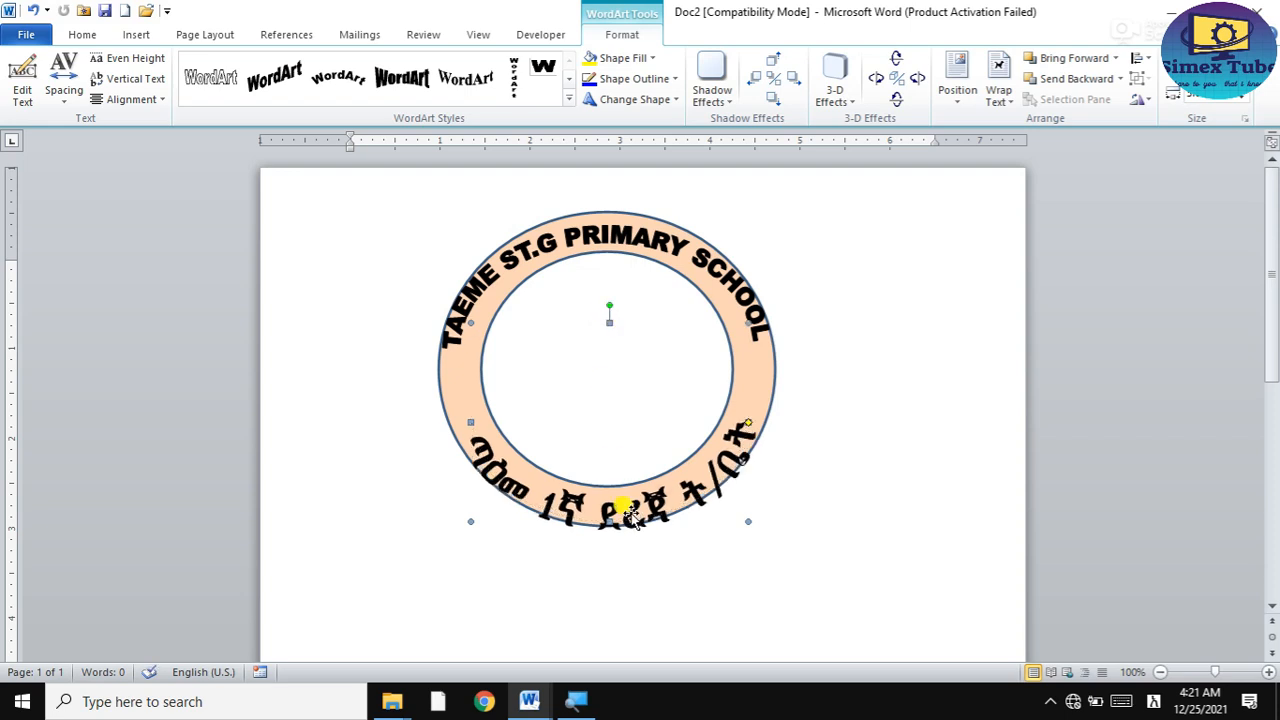
drag(628, 508, 632, 505)
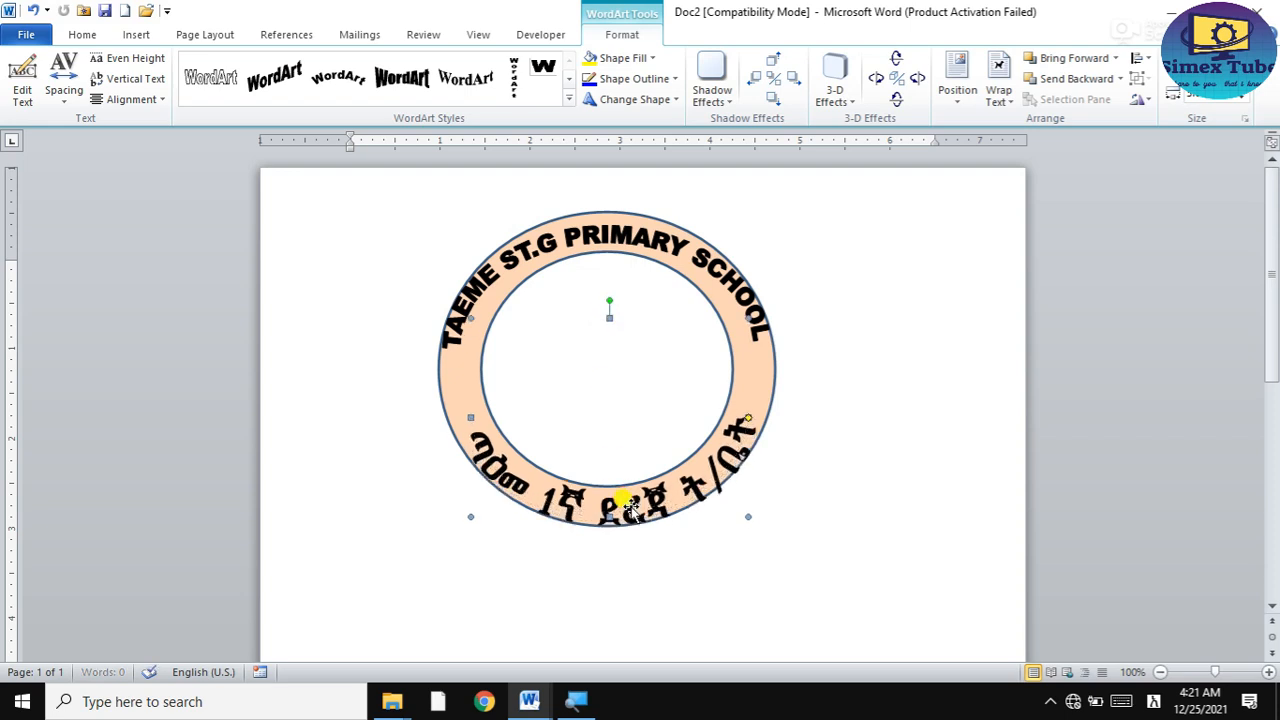
click(662, 530)
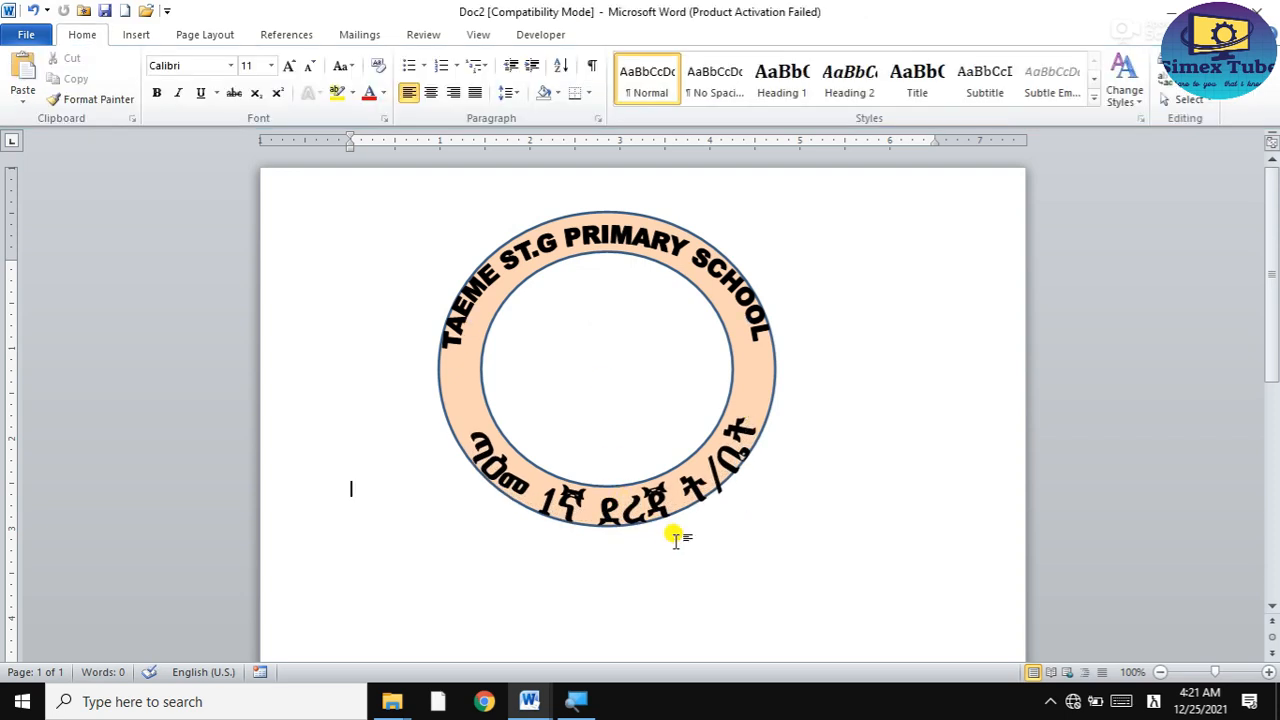
Try shrinking the donut ring from its lower-left corner.
click(611, 494)
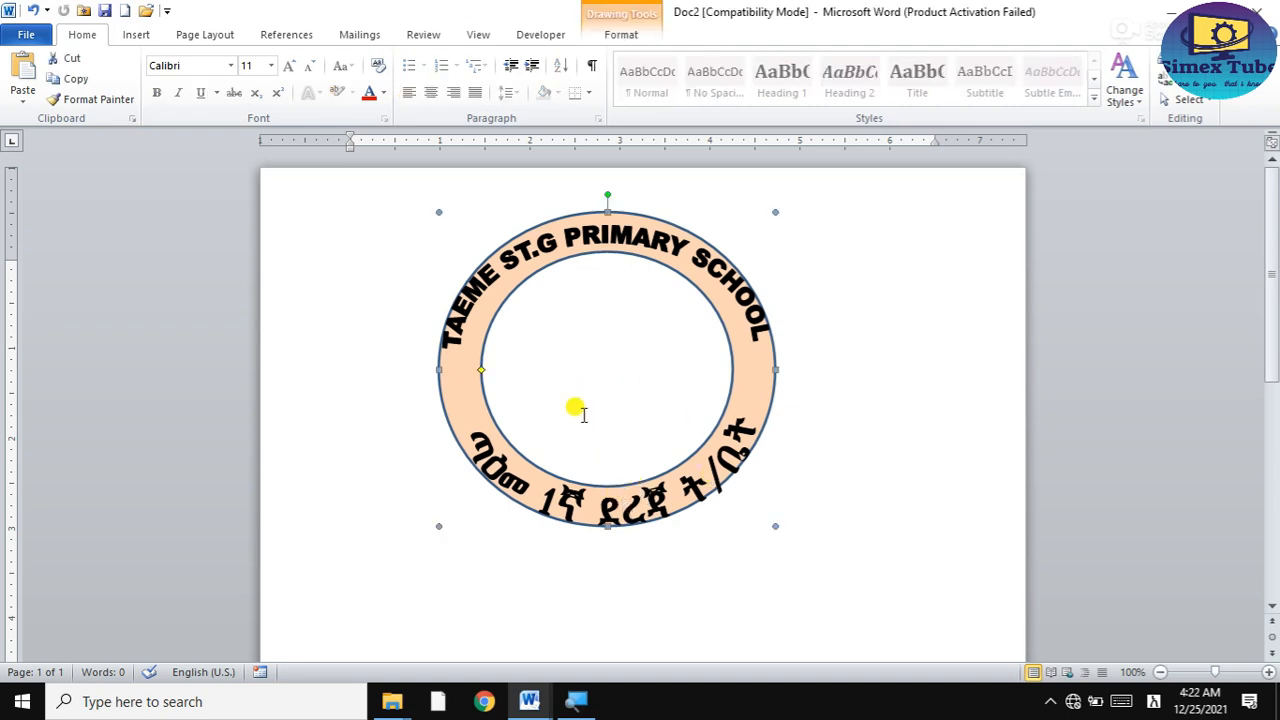
drag(434, 522, 446, 503)
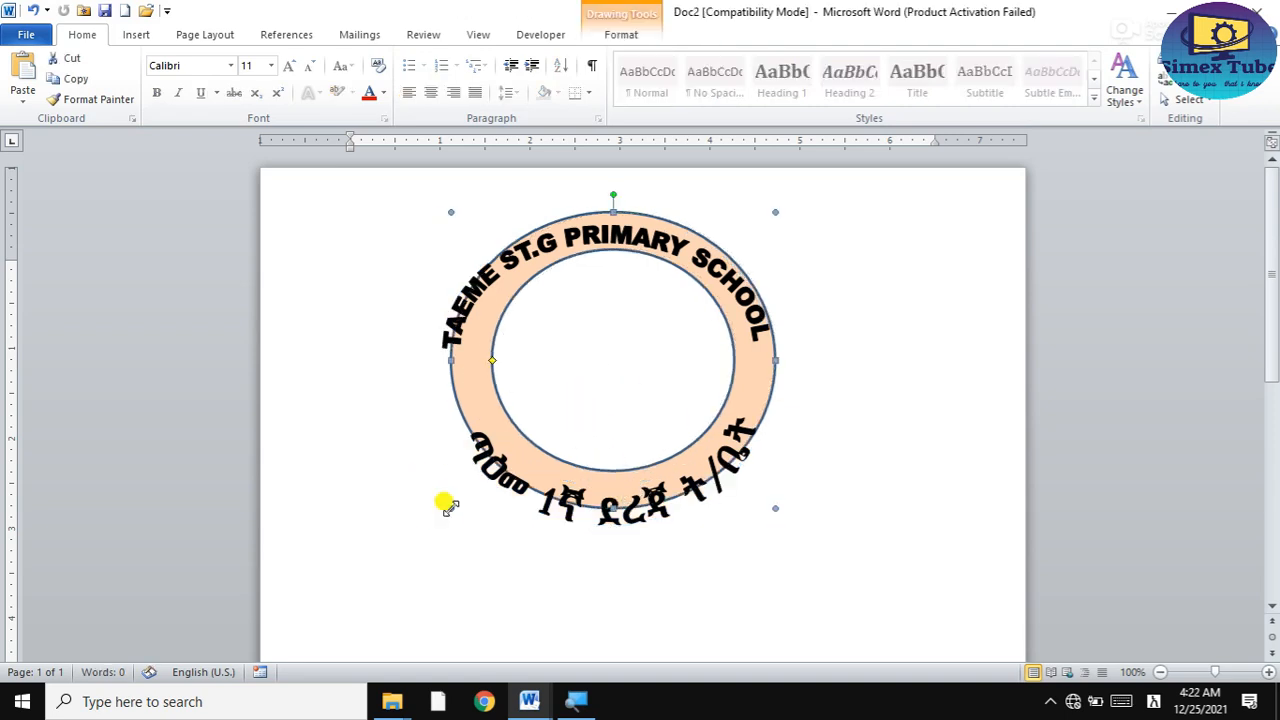
key(ctrl+z)
Stretch the Amharic WordArt slightly taller from its top edge to deepen its arch along the ring.
click(521, 479)
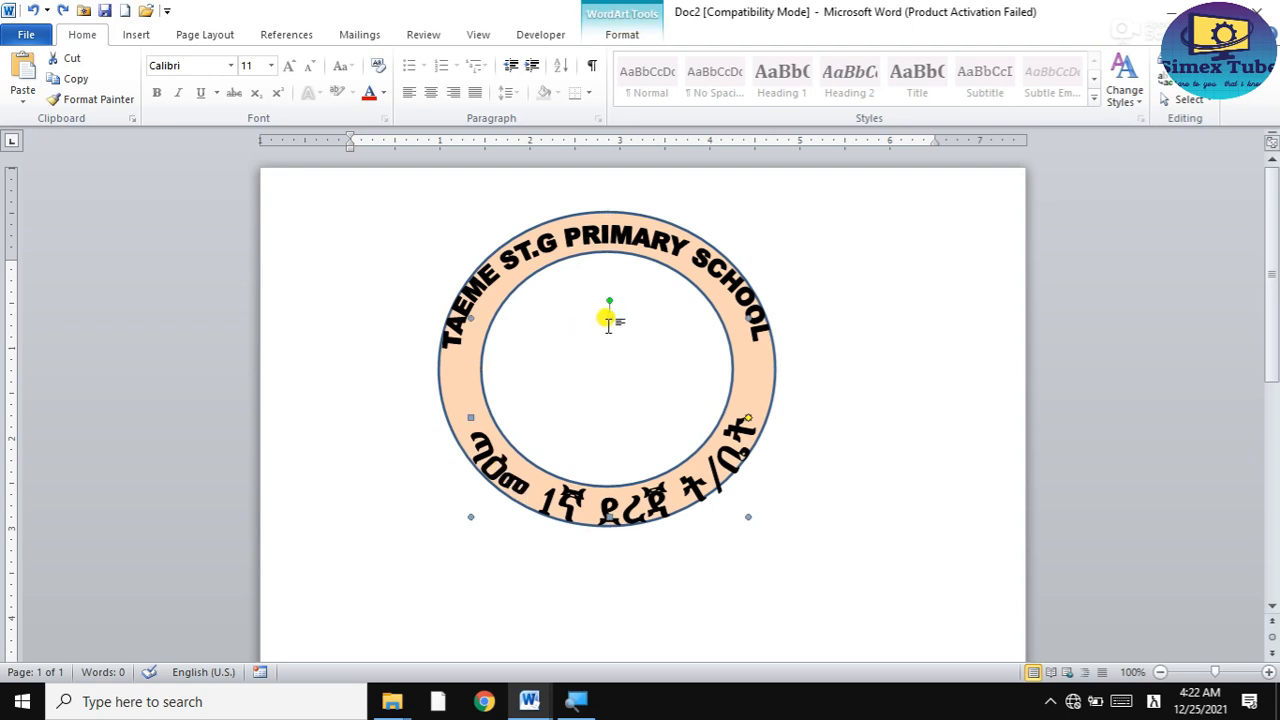
click(611, 302)
click(604, 510)
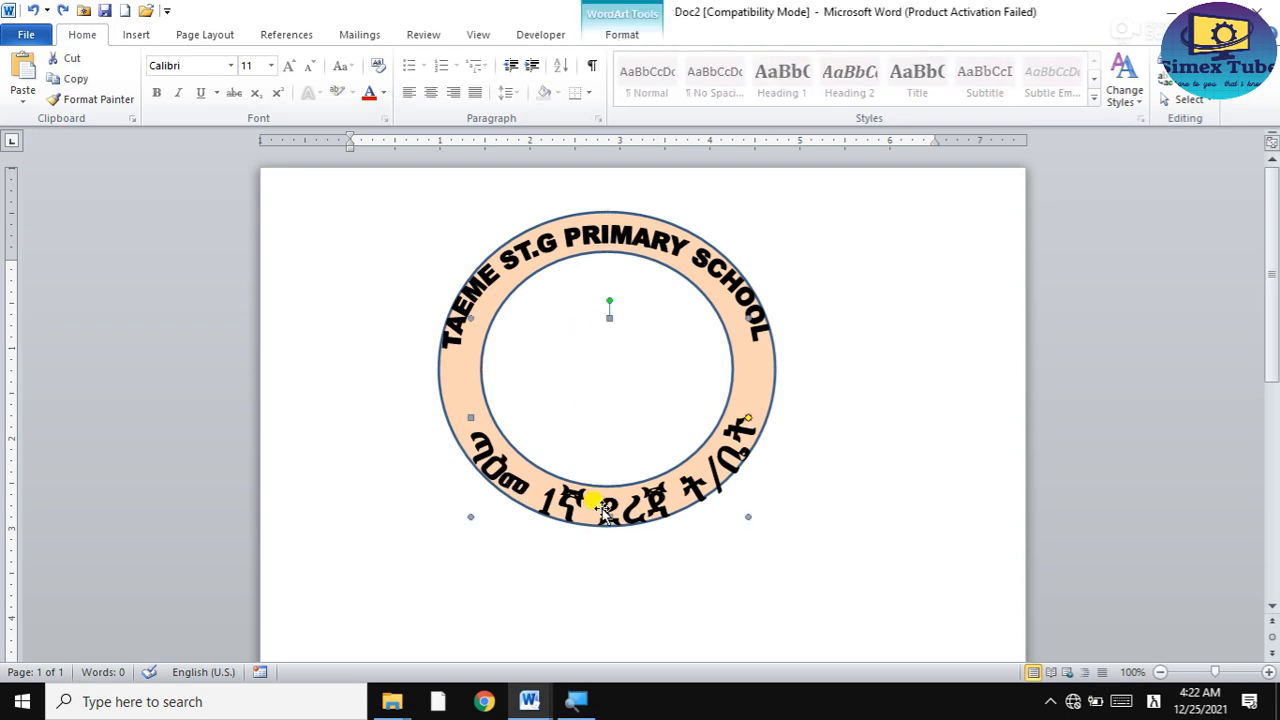
drag(607, 316, 608, 295)
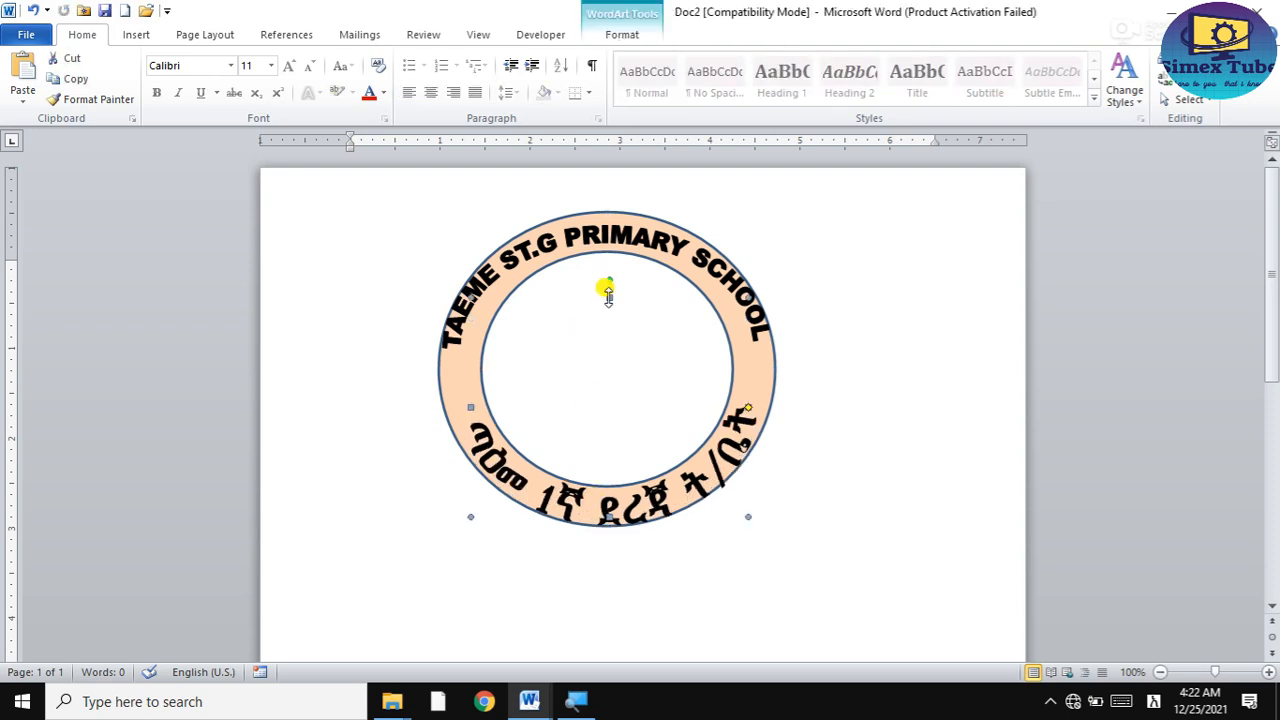
click(816, 395)
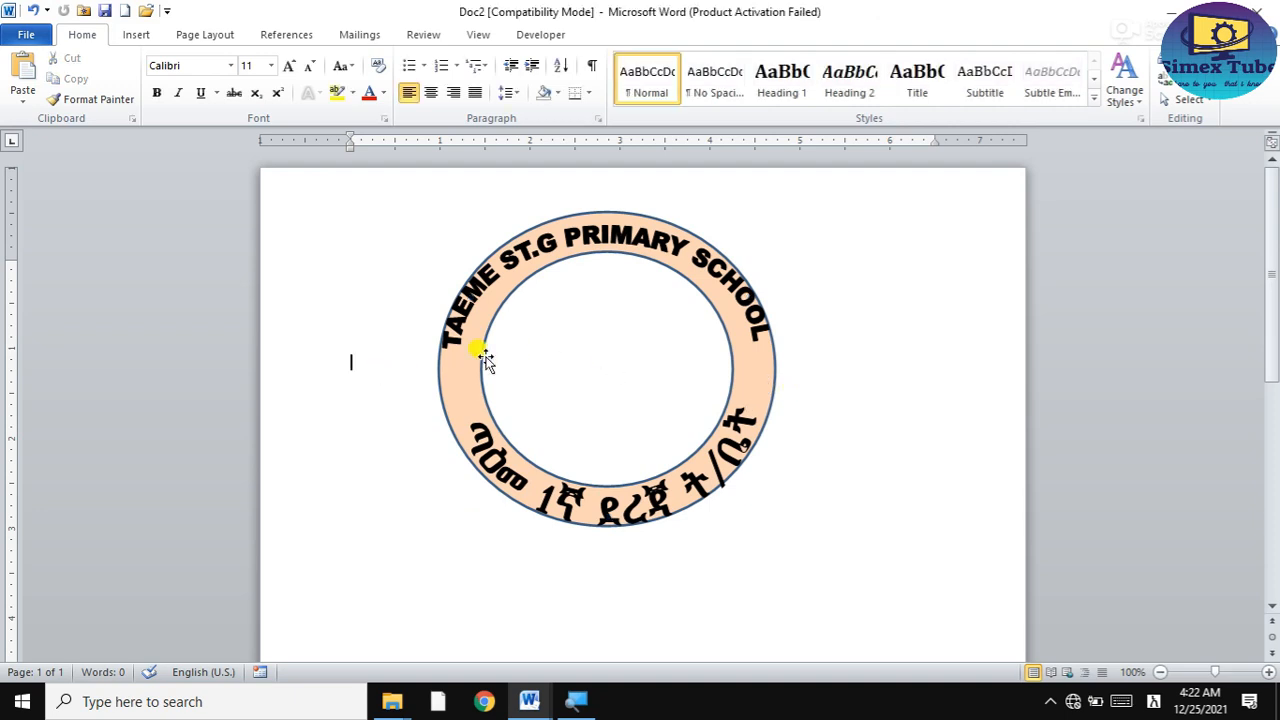
Narrow the "TAEME ST.G PRIMARY SCHOOL" WordArt slightly from its right side so it fits inside the ring's band.
click(750, 315)
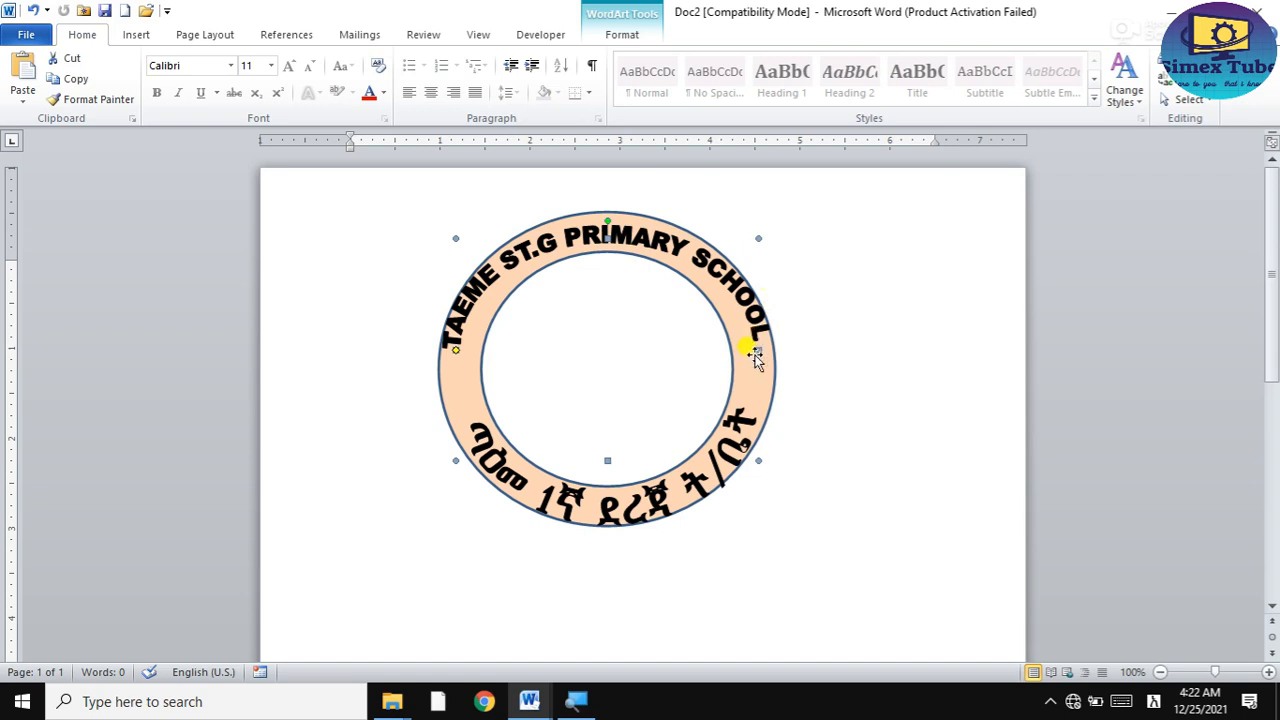
drag(745, 348, 747, 349)
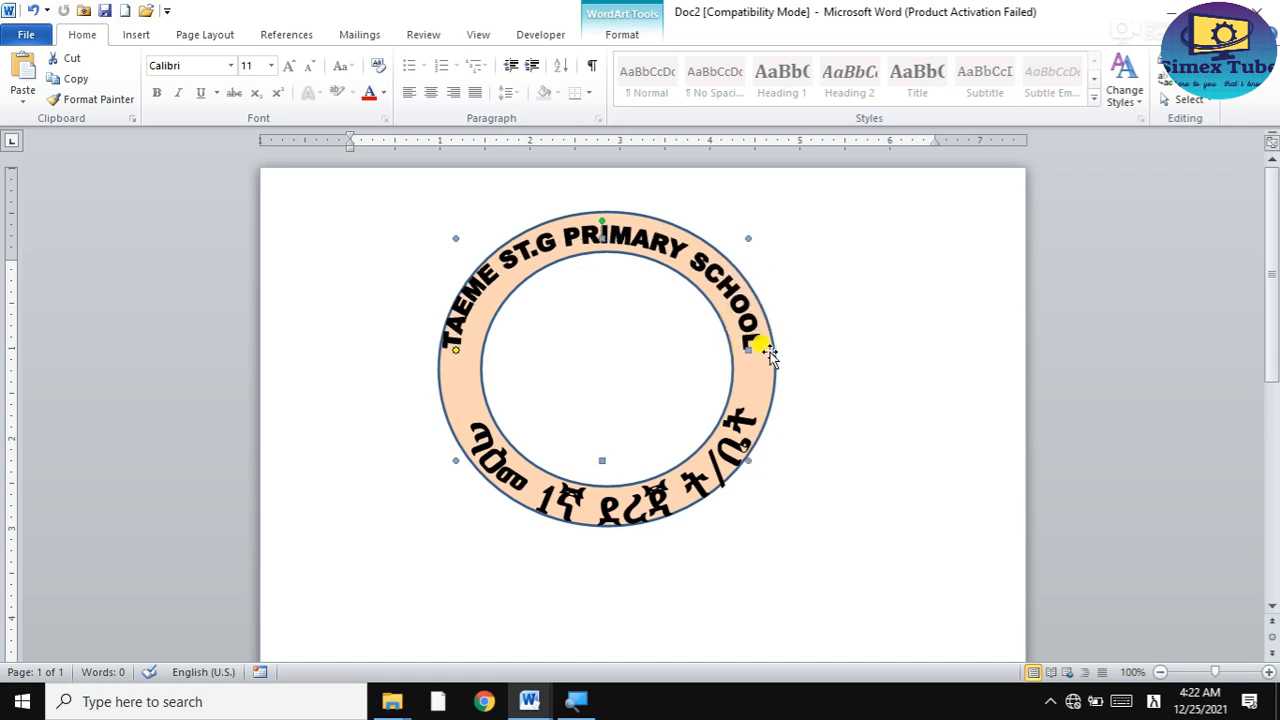
Try inserting the "icon lft" picture from Downloads and shrinking it to about 0.65" high by 0.96" wide.
click(136, 34)
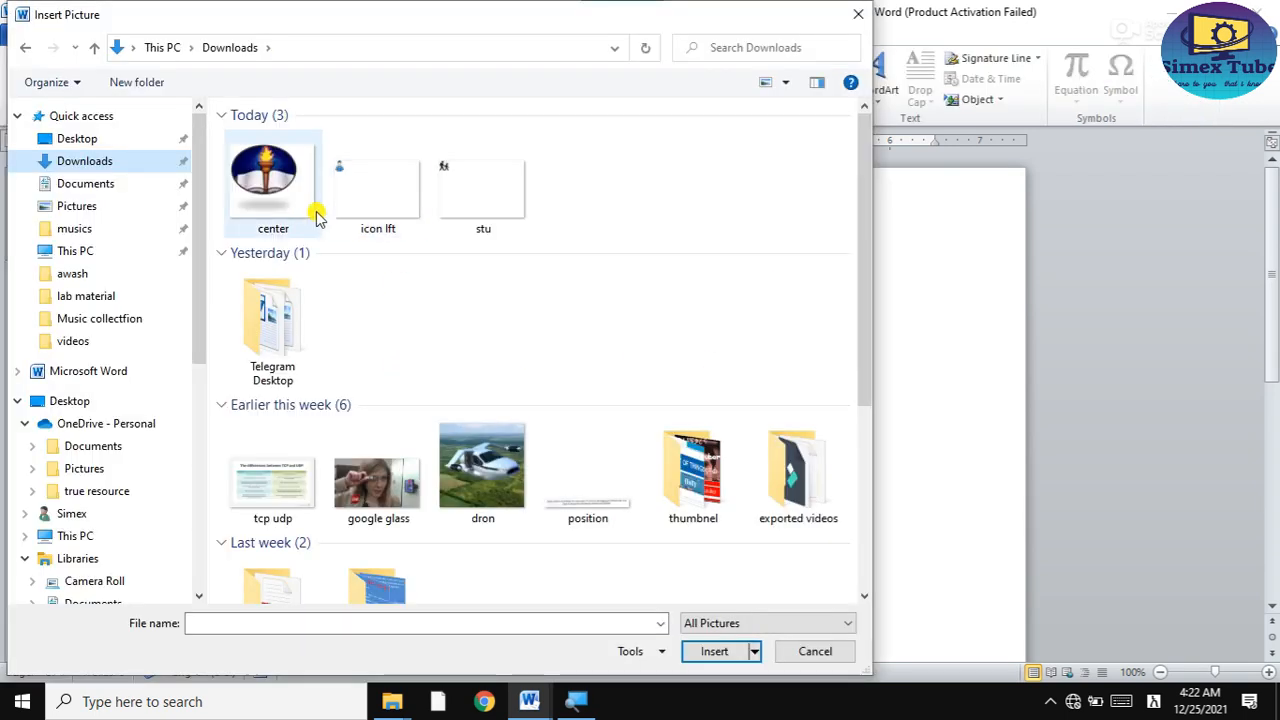
click(185, 80)
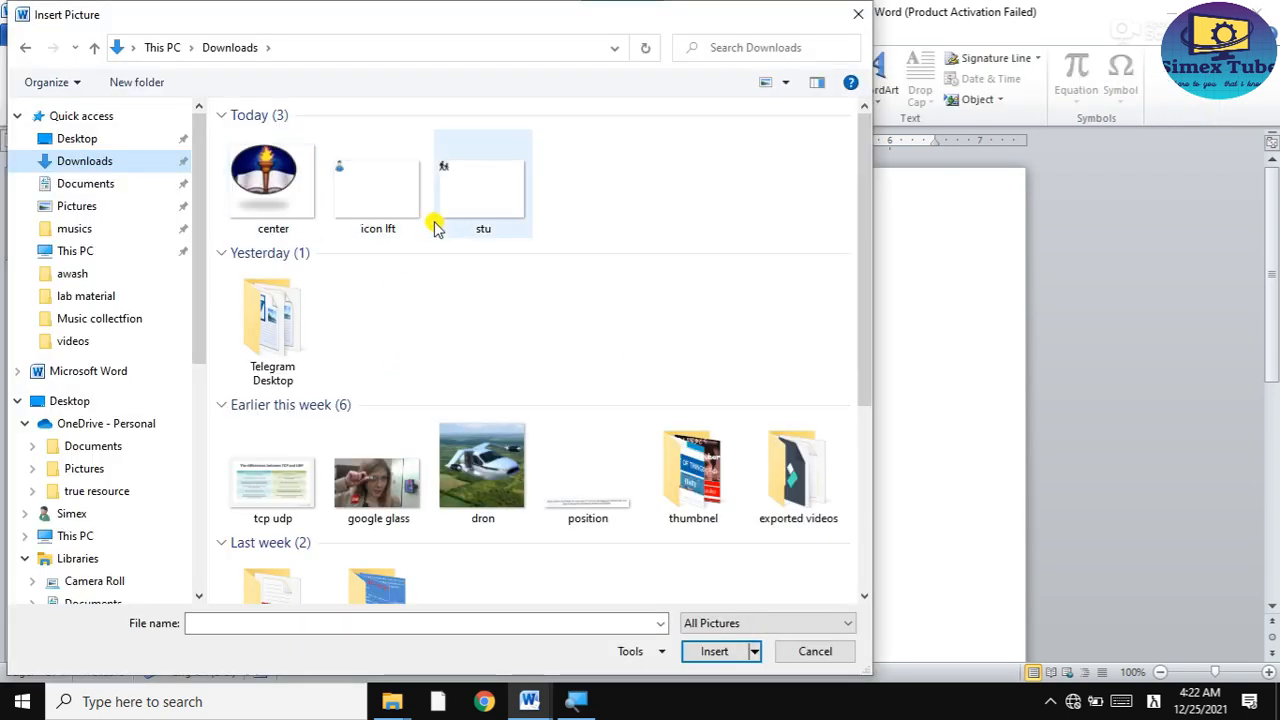
double_click(385, 193)
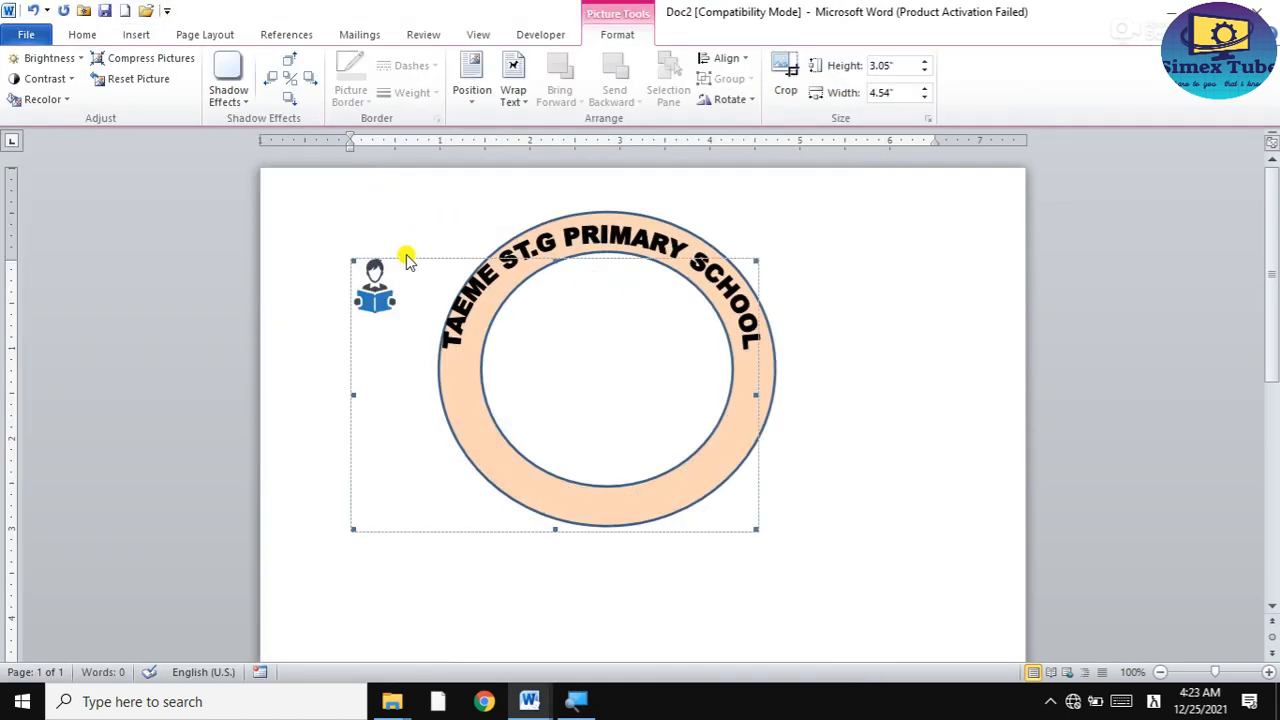
drag(757, 530, 370, 315)
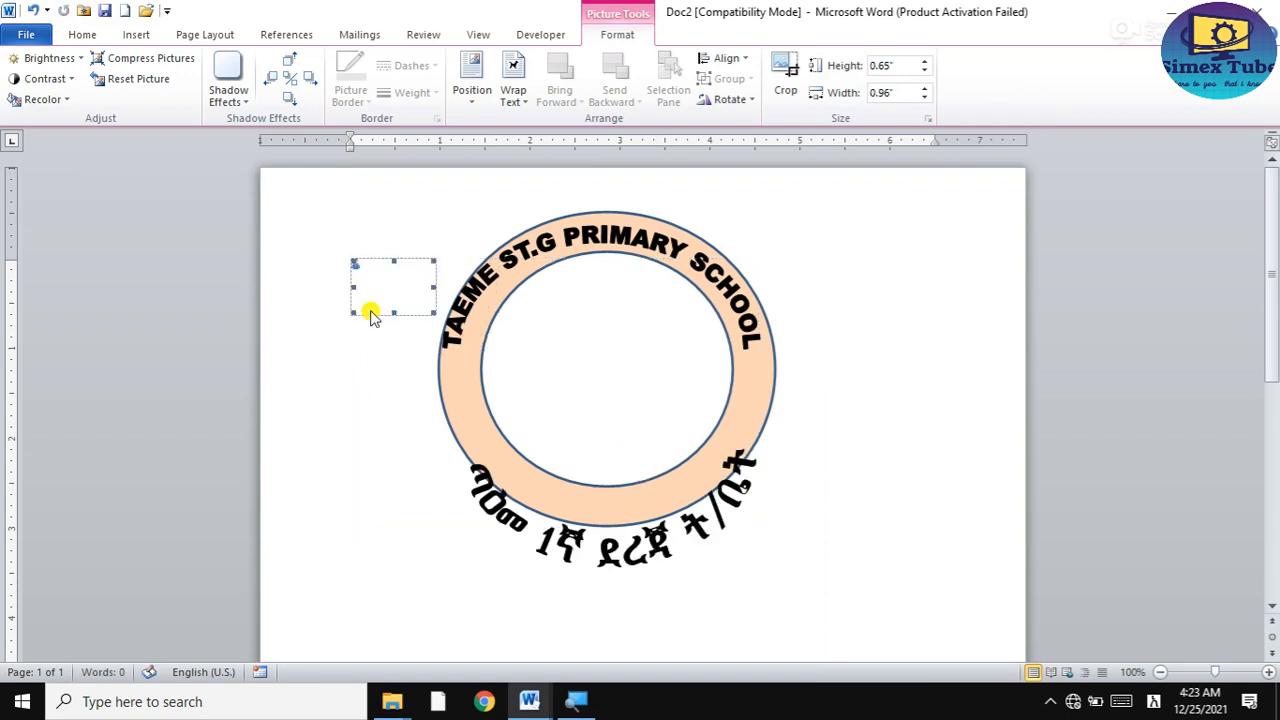
key(ctrl+z)
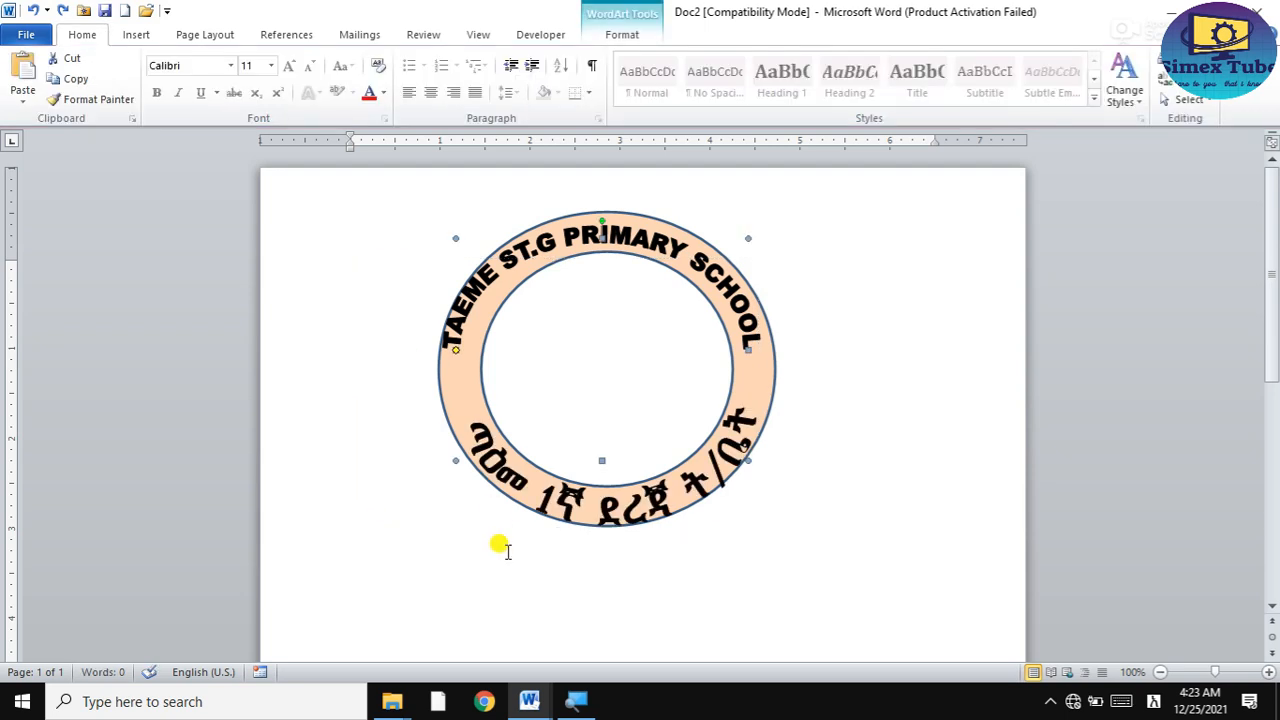
Insert the "icon lft" picture from Downloads into the blank area below the stamp.
scroll(505, 550, down, 1)
click(578, 565)
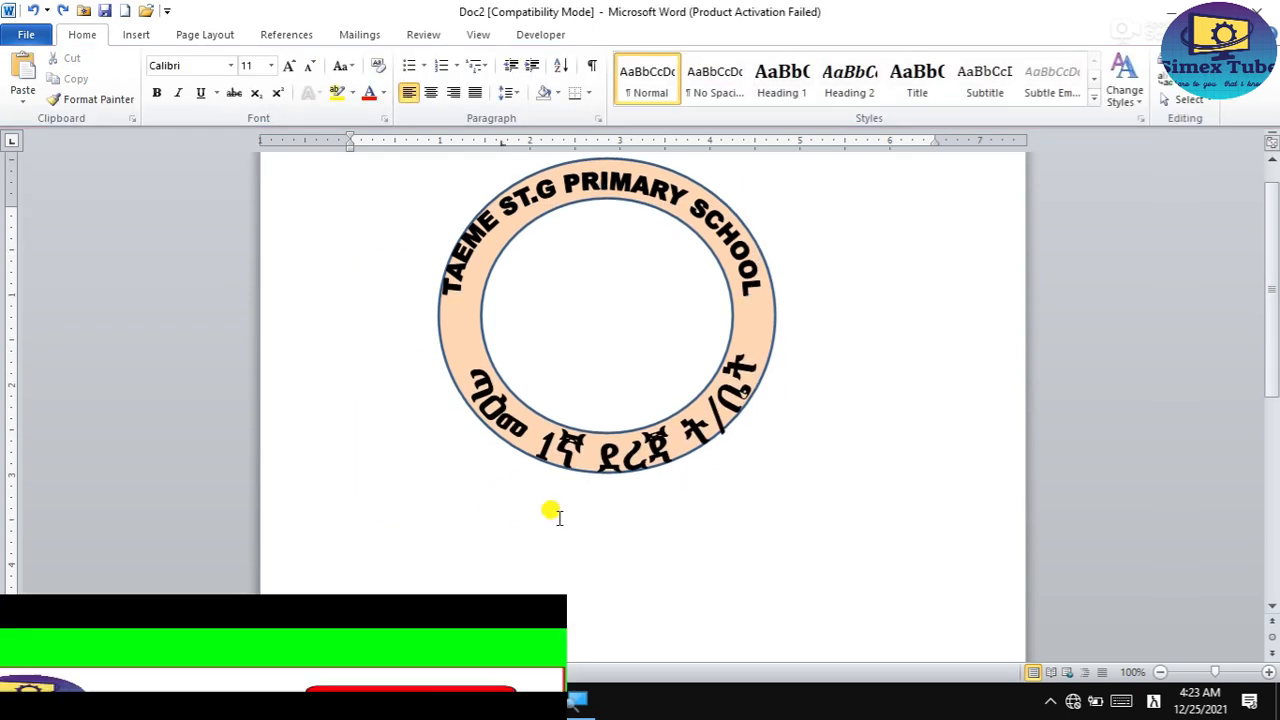
click(150, 36)
click(196, 85)
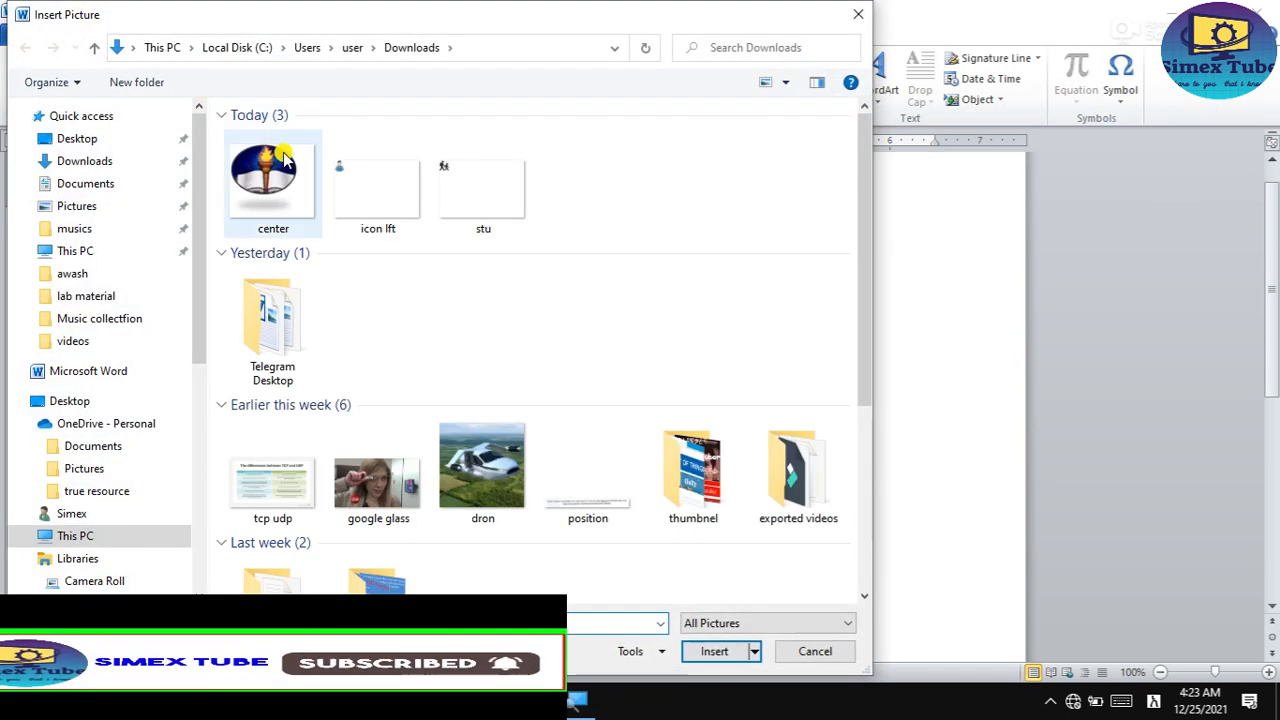
double_click(343, 171)
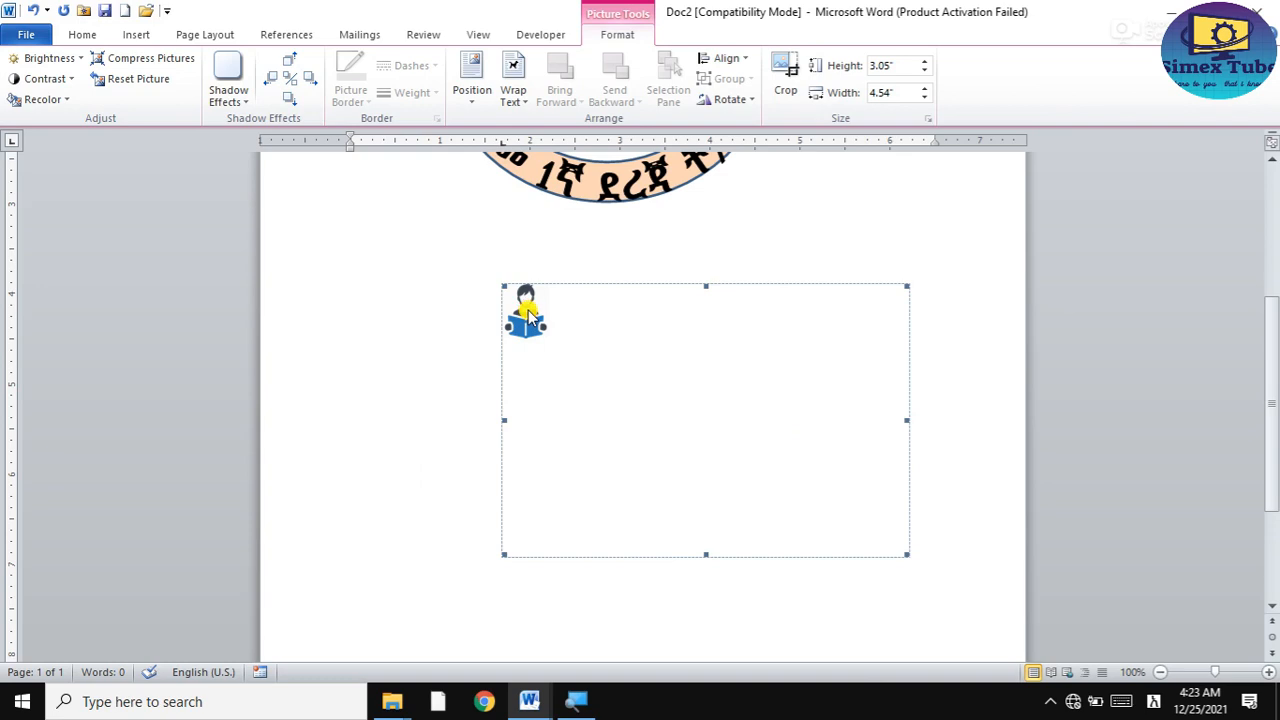
click(785, 85)
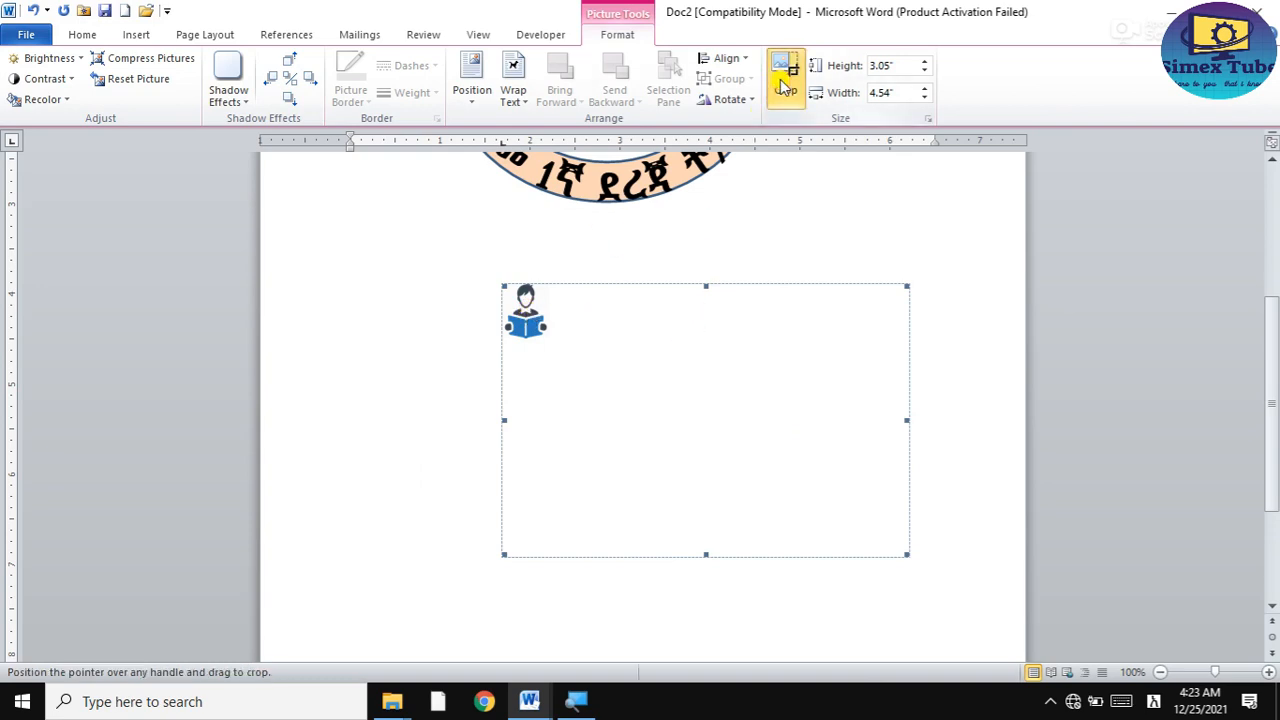
click(785, 85)
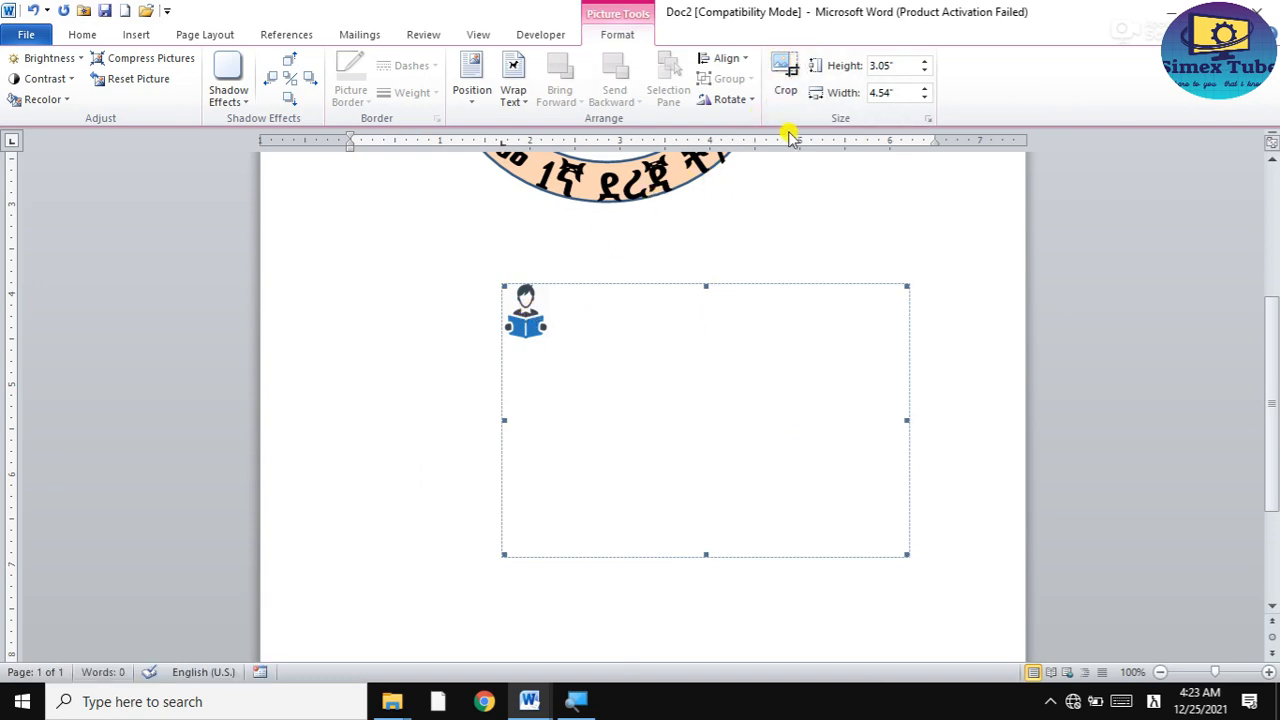
click(787, 92)
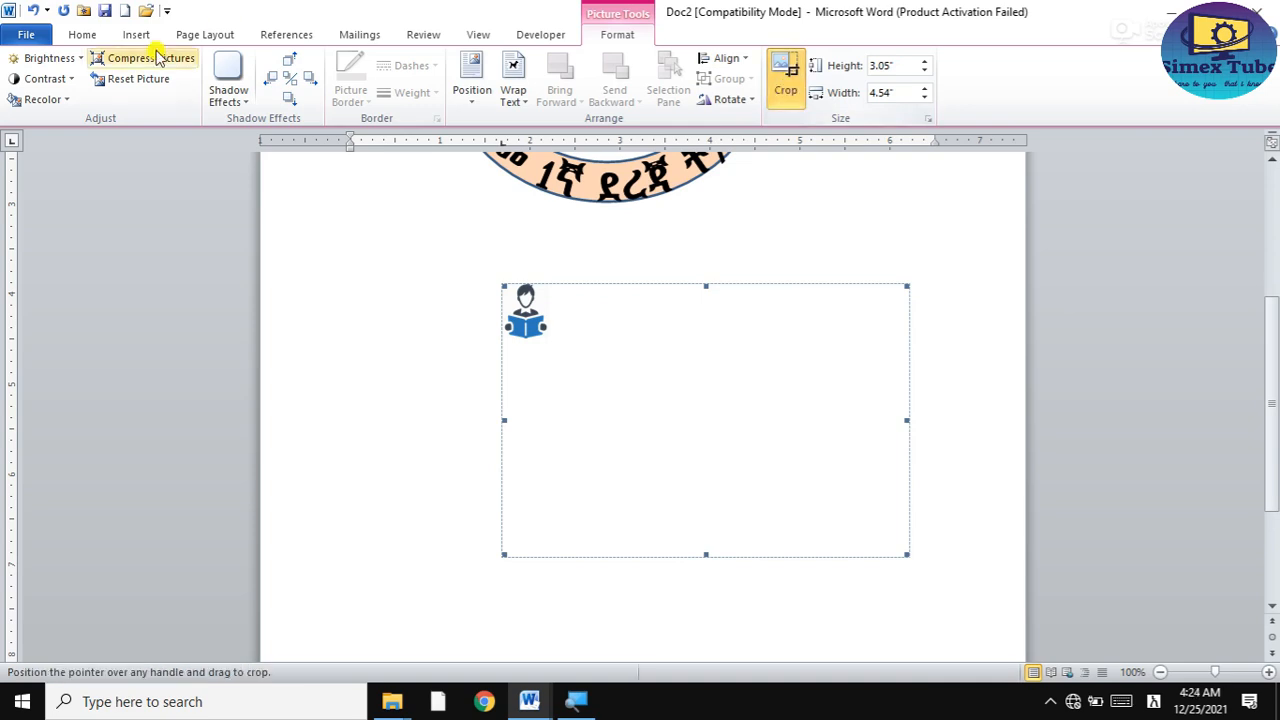
Save Doc2 in Downloads as a Word Document, accepting the conversion to the new file format.
click(26, 34)
click(70, 91)
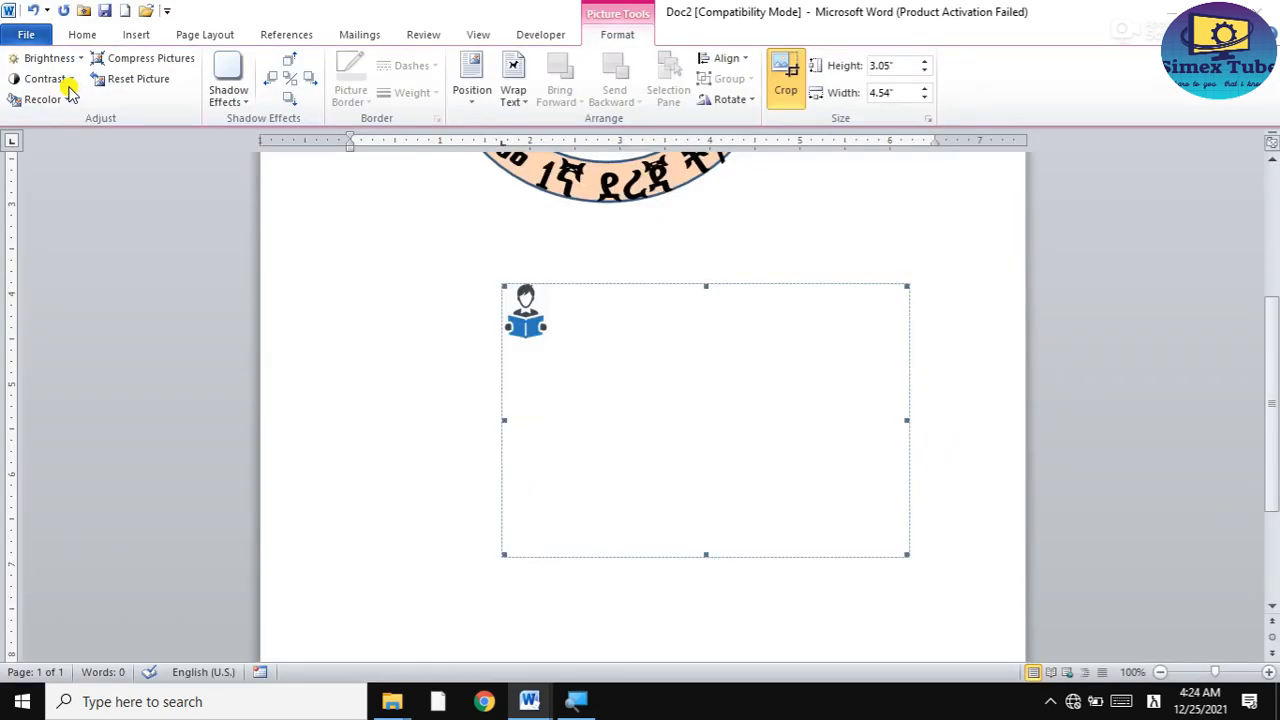
click(280, 345)
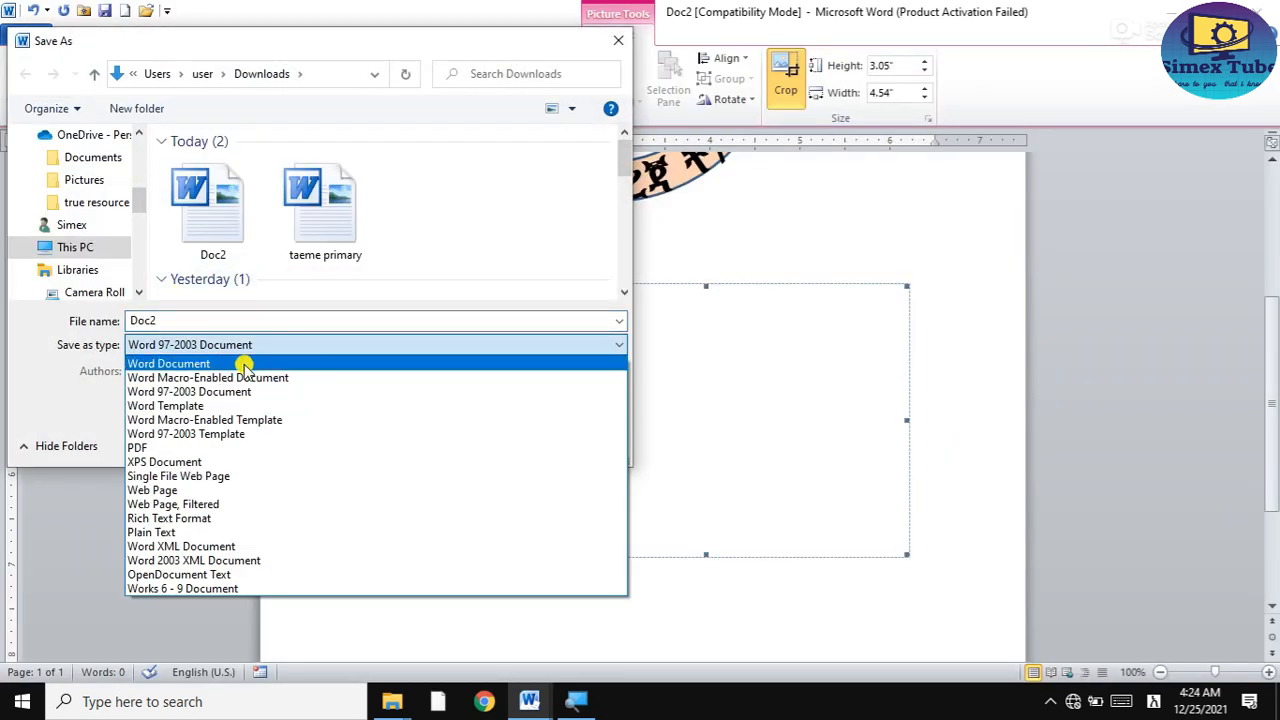
click(329, 363)
click(477, 486)
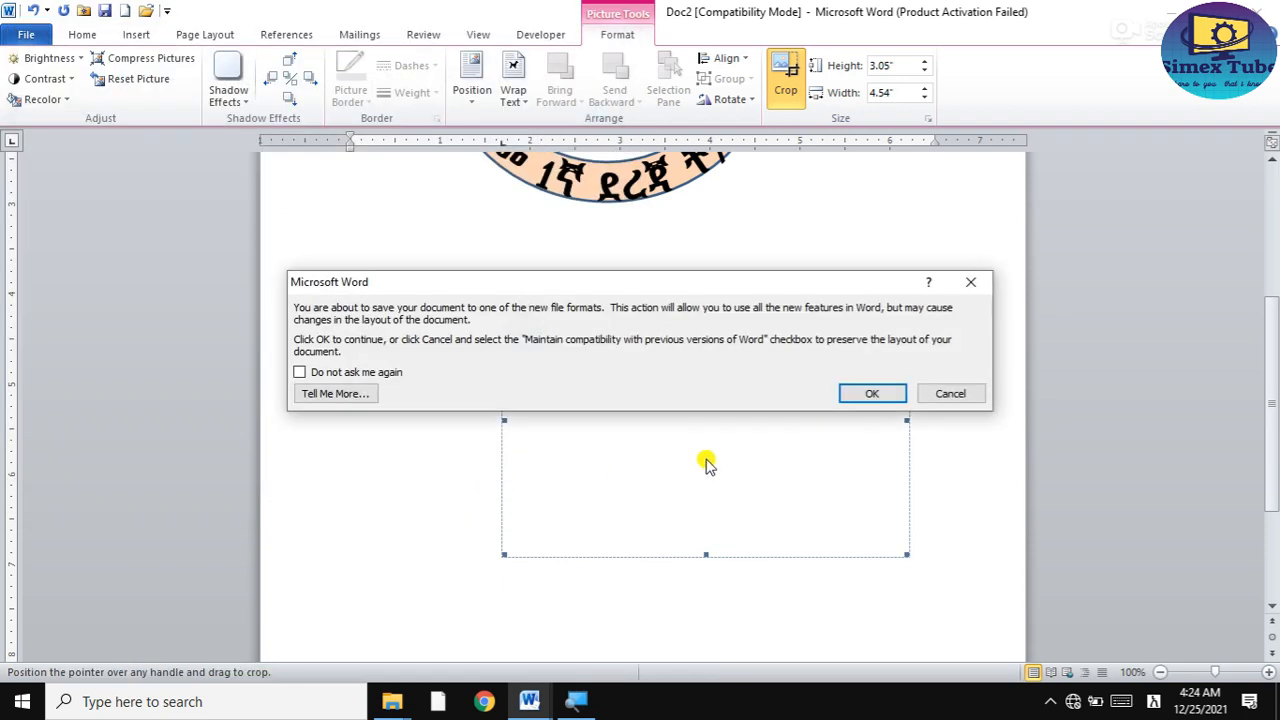
click(863, 392)
Shrink the reader picture slightly from its upper-right corner, then try narrowing it from its right side and undo that narrowing.
click(527, 310)
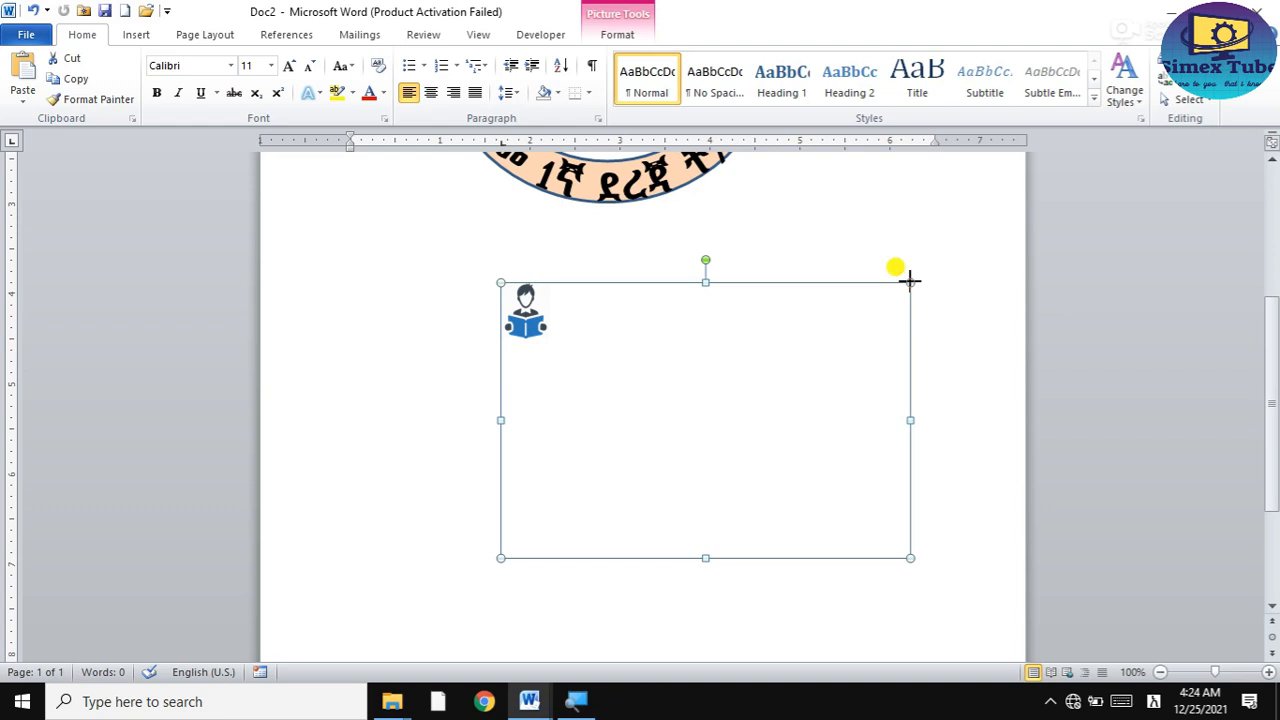
drag(910, 282, 715, 294)
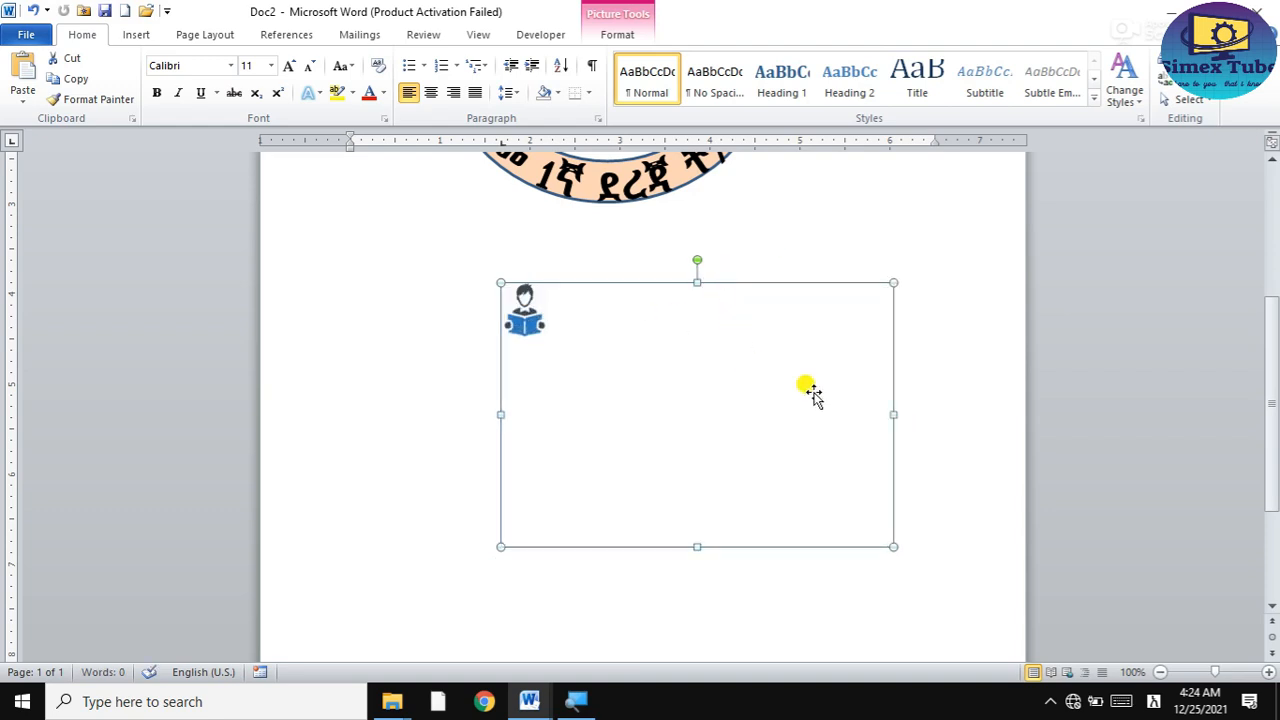
drag(894, 417, 749, 410)
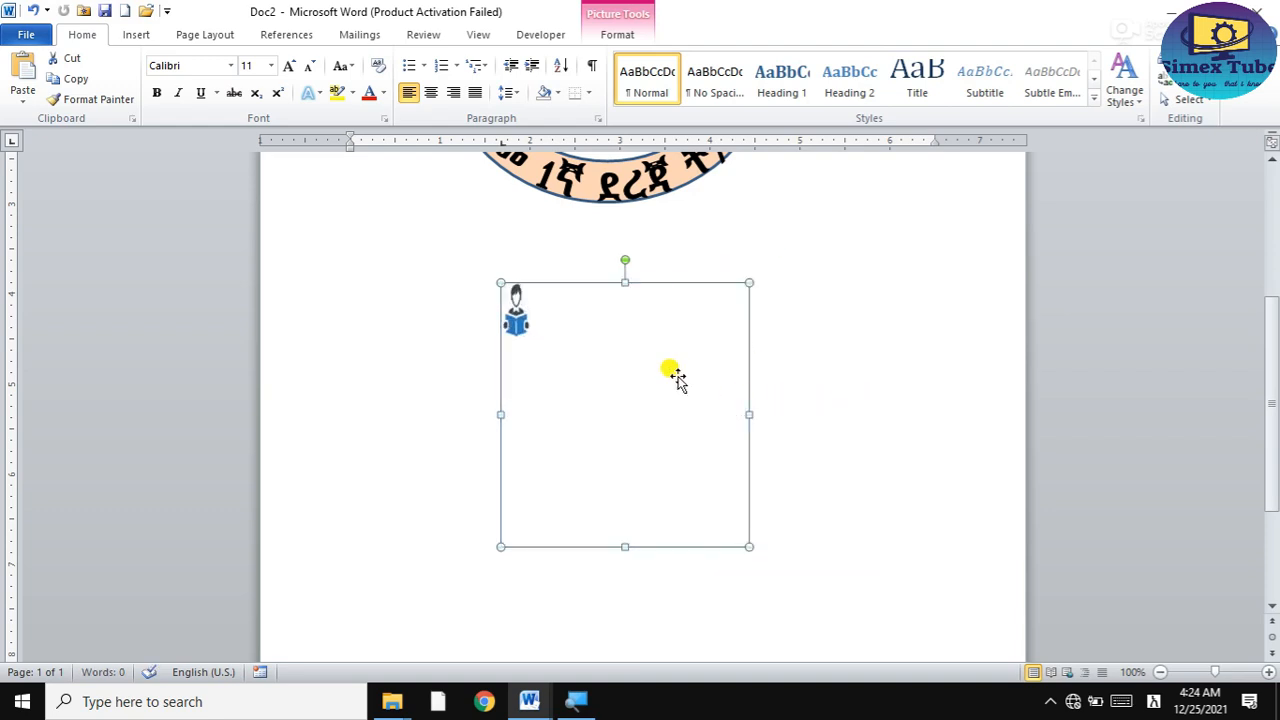
key(ctrl+z)
Set the reader picture's text wrapping to in front of text and move it slightly up and to the right.
double_click(548, 352)
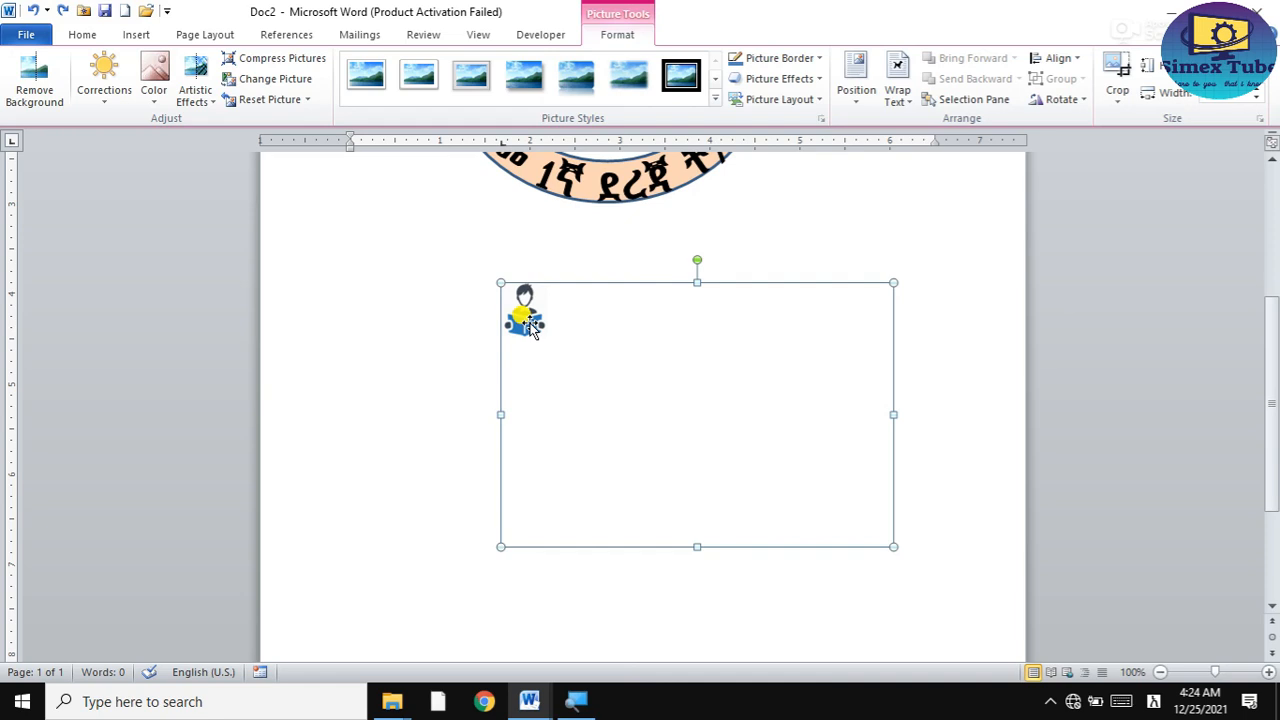
click(897, 97)
click(936, 238)
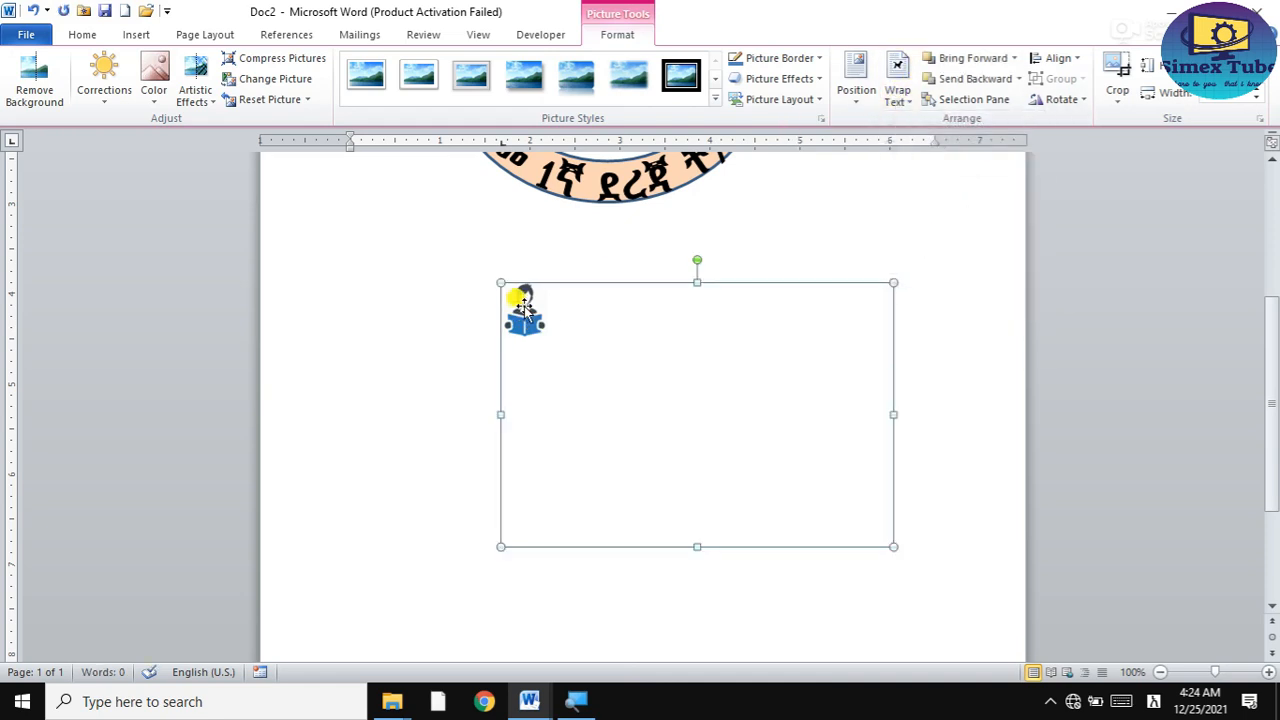
scroll(560, 434, up, 4)
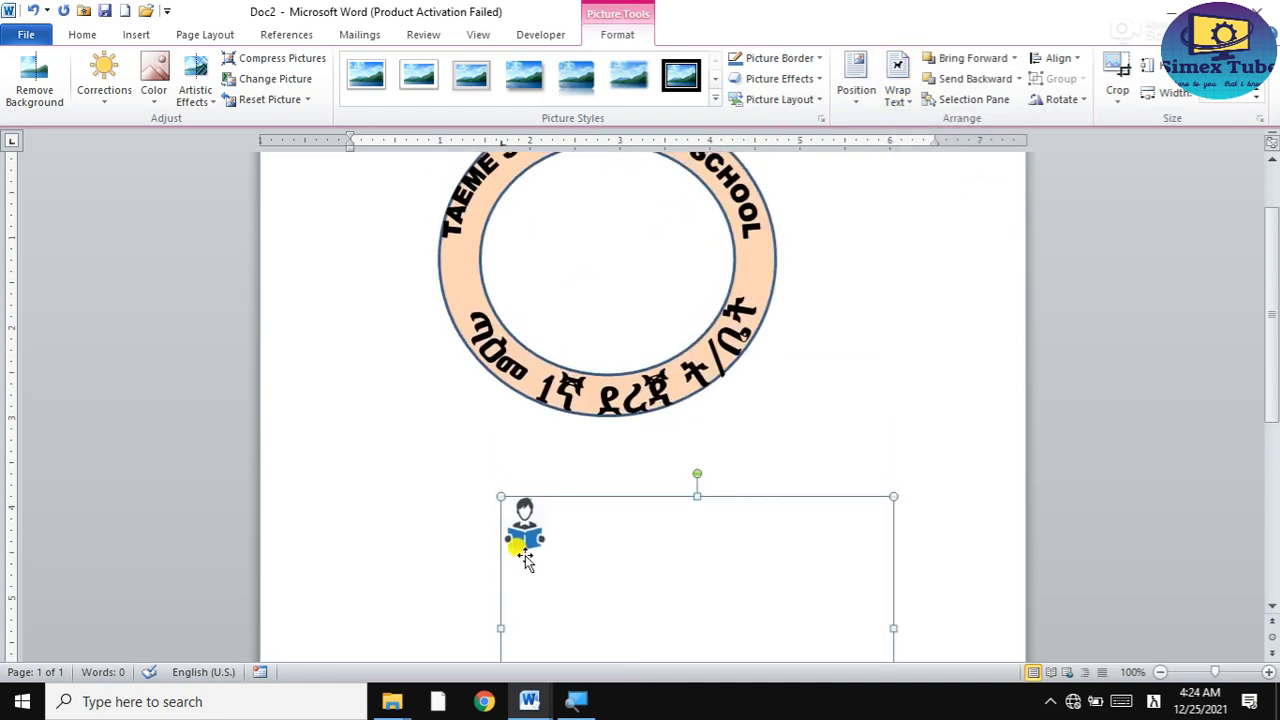
mouse_move(526, 527)
mouse_down()
mouse_move(458, 282)
mouse_move(514, 491)
mouse_move(545, 510)
mouse_up()
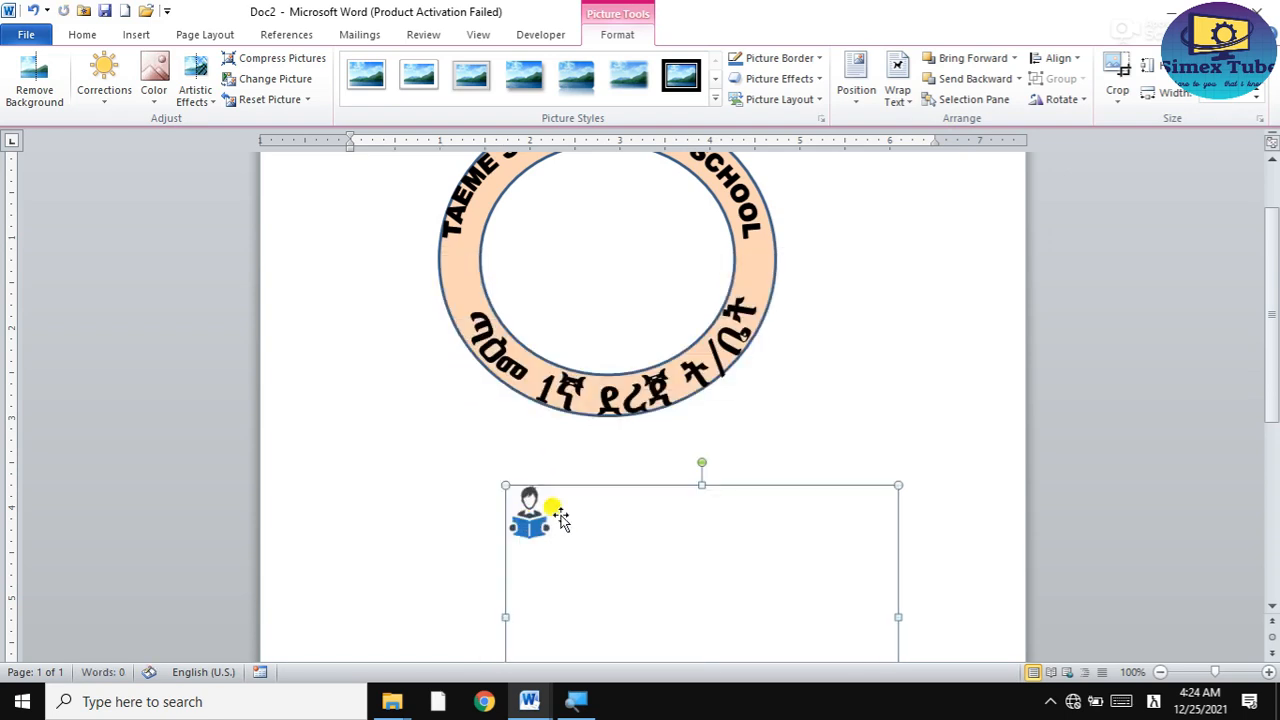
Start cropping the reader picture and scale its image down within the crop frame from its upper-left corner and right side.
click(1116, 80)
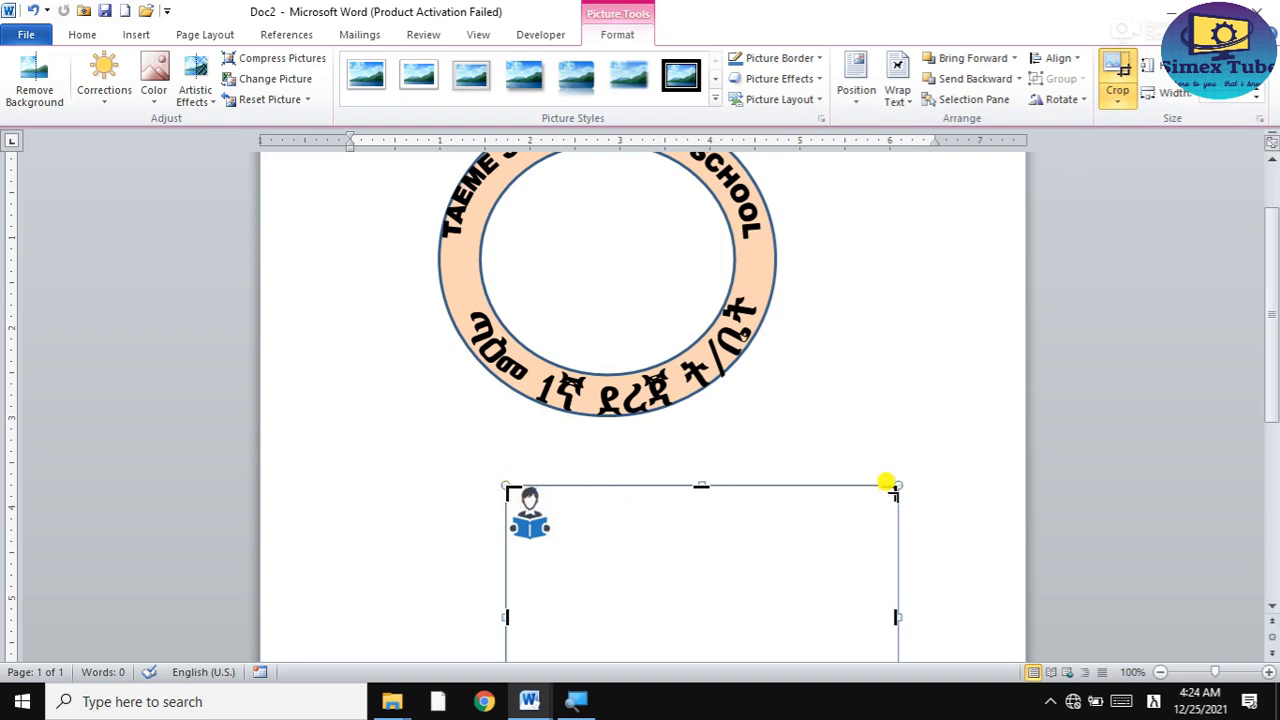
scroll(727, 493, down, 4)
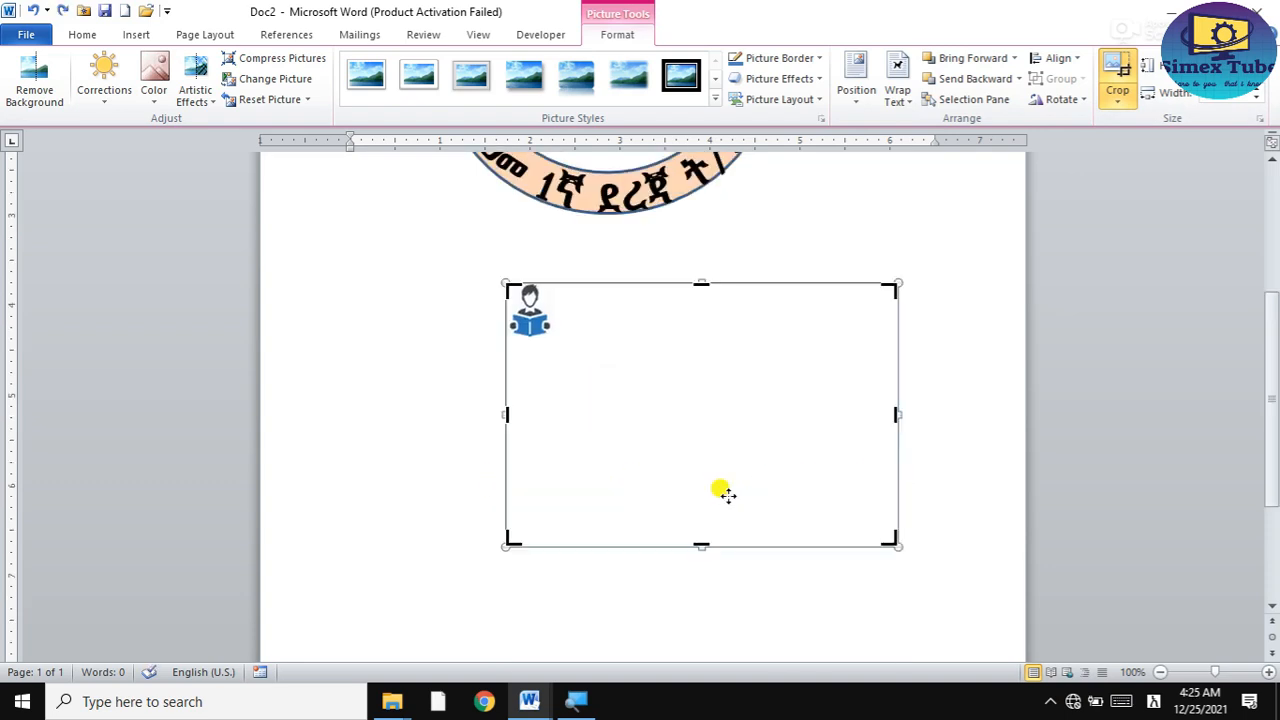
drag(498, 280, 518, 298)
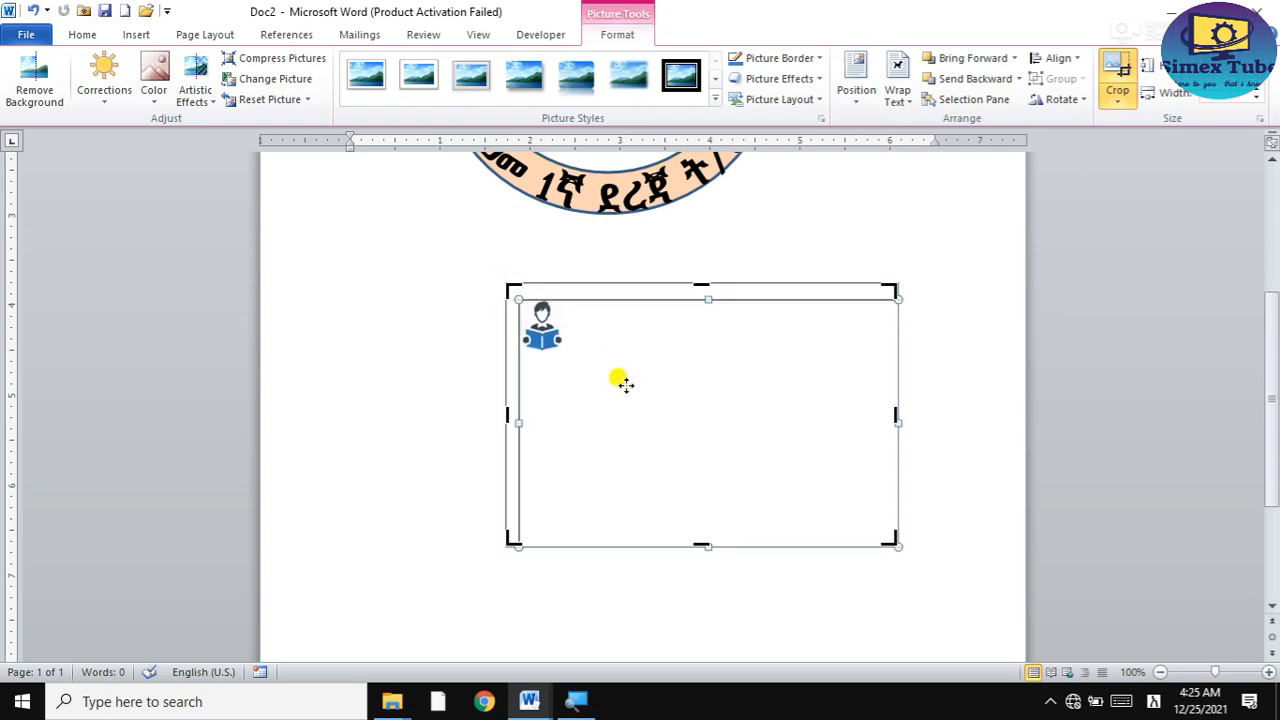
mouse_move(697, 545)
mouse_down()
mouse_move(660, 391)
mouse_move(663, 506)
mouse_move(703, 543)
mouse_up()
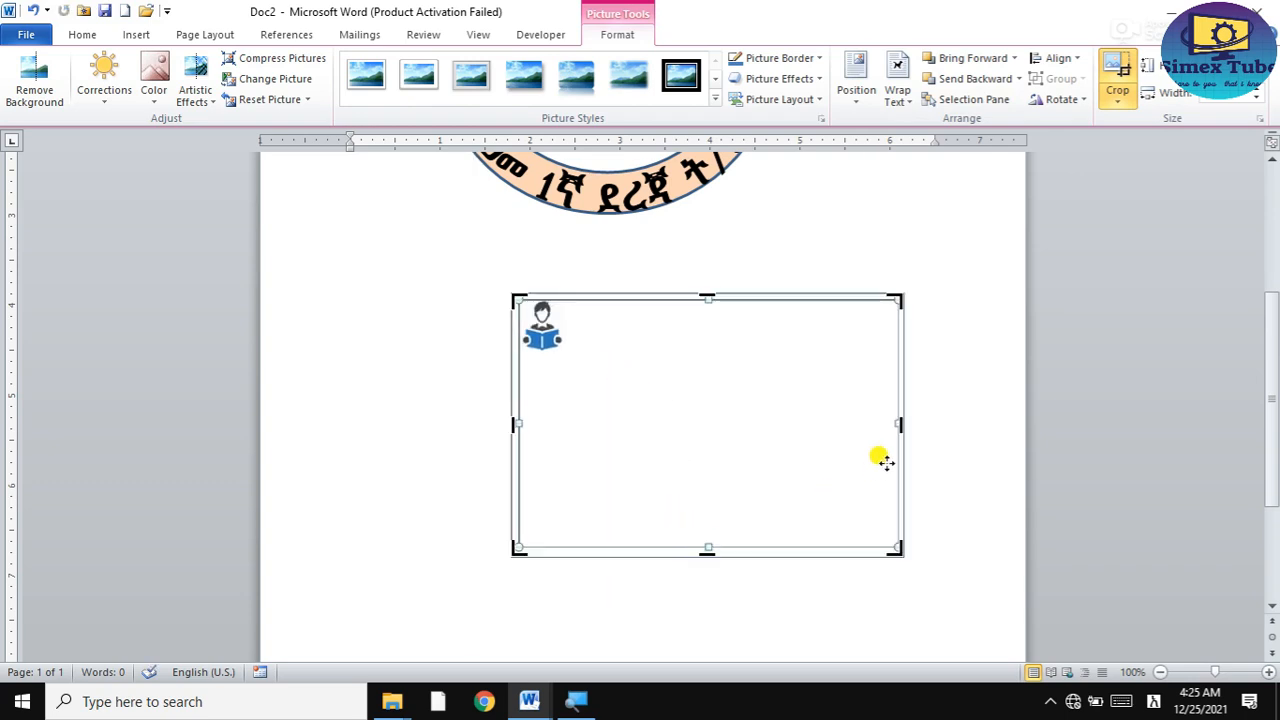
drag(900, 424, 649, 402)
key(ctrl+z)
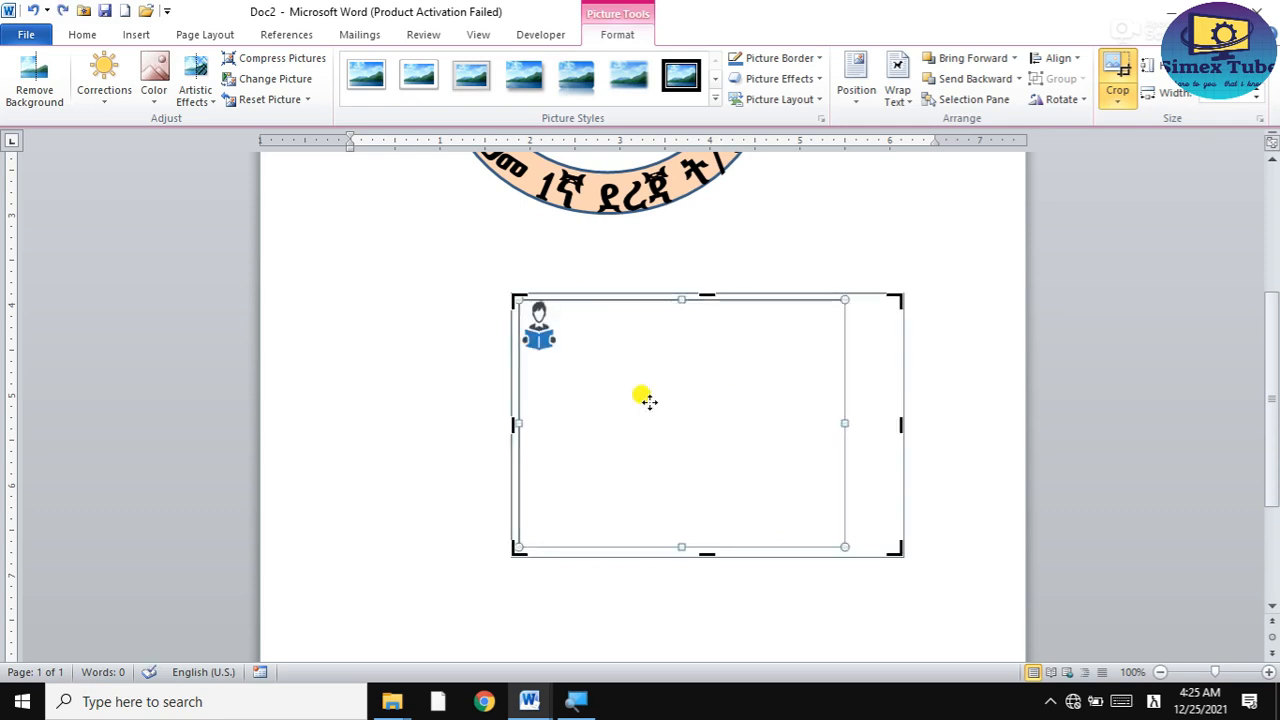
Crop the reader picture's right and bottom edges close around the icon and finish the crop.
drag(900, 423, 554, 407)
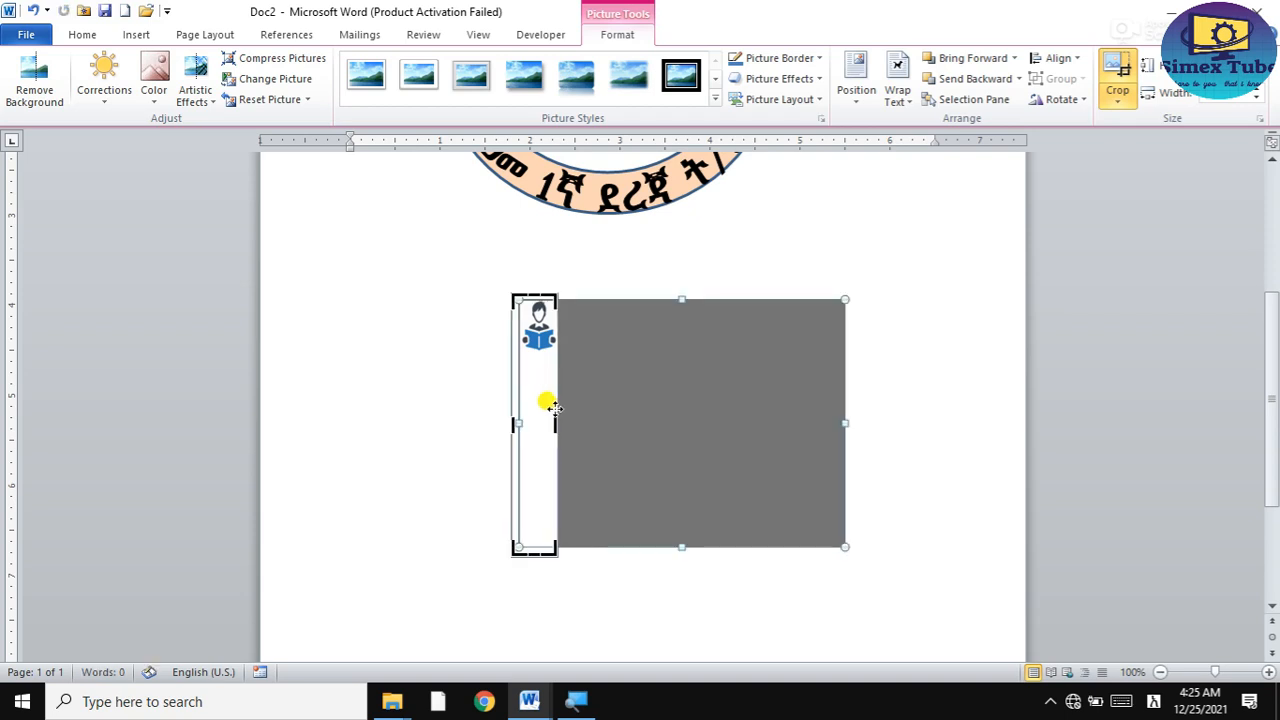
drag(527, 553, 540, 326)
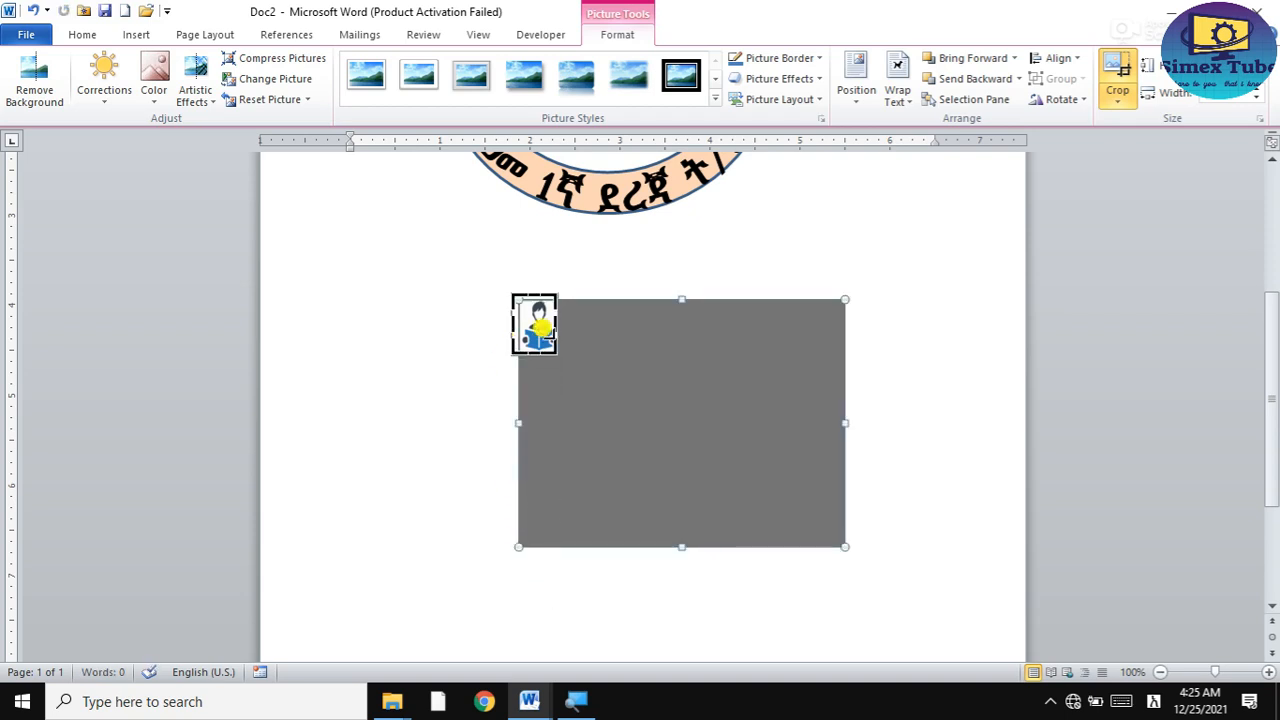
click(558, 328)
Move the cropped reader icon onto the ring's left band, between the English and Amharic texts.
scroll(557, 329, up, 5)
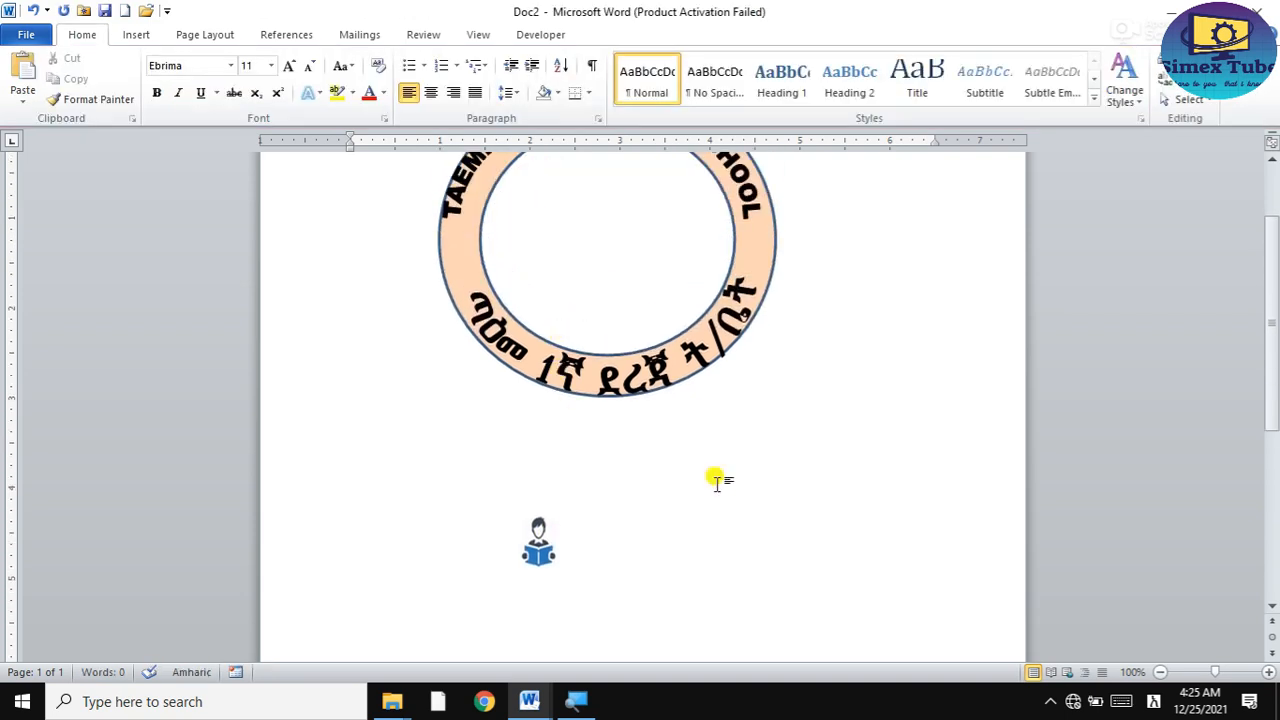
drag(538, 545, 458, 252)
click(392, 300)
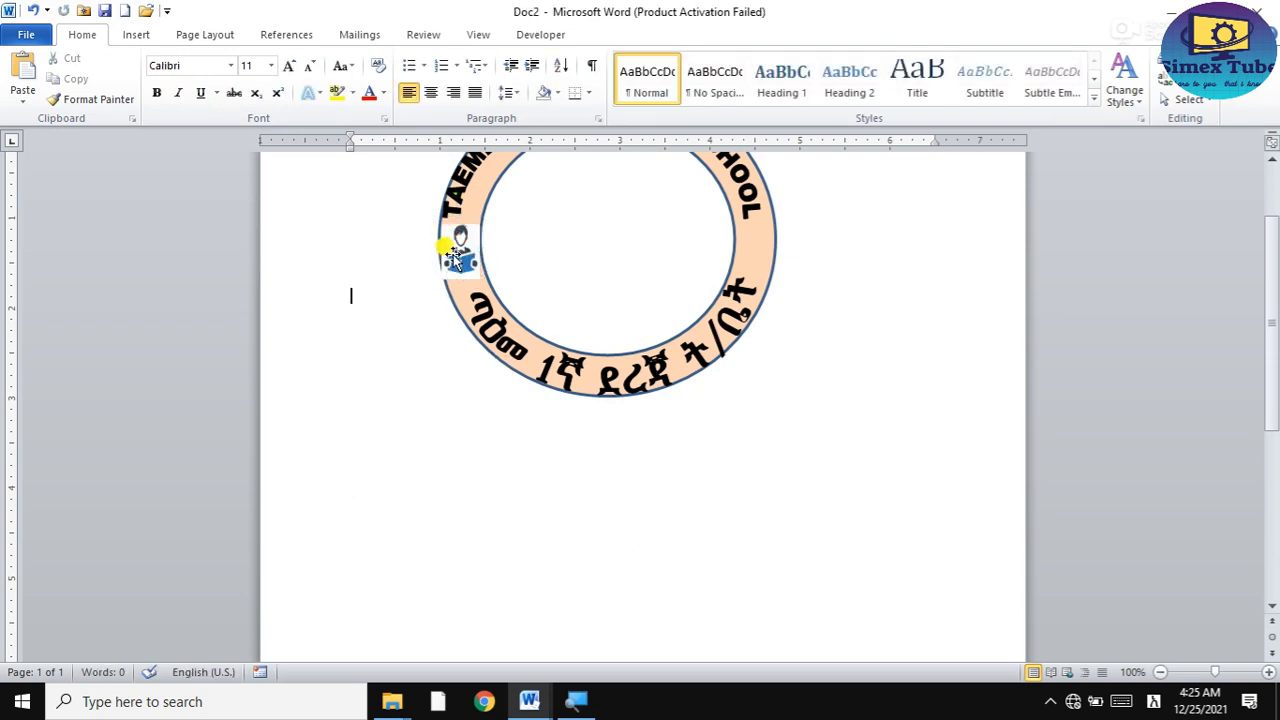
Apply a soft-edged picture style to the reader icon so it blends into the ring.
double_click(455, 255)
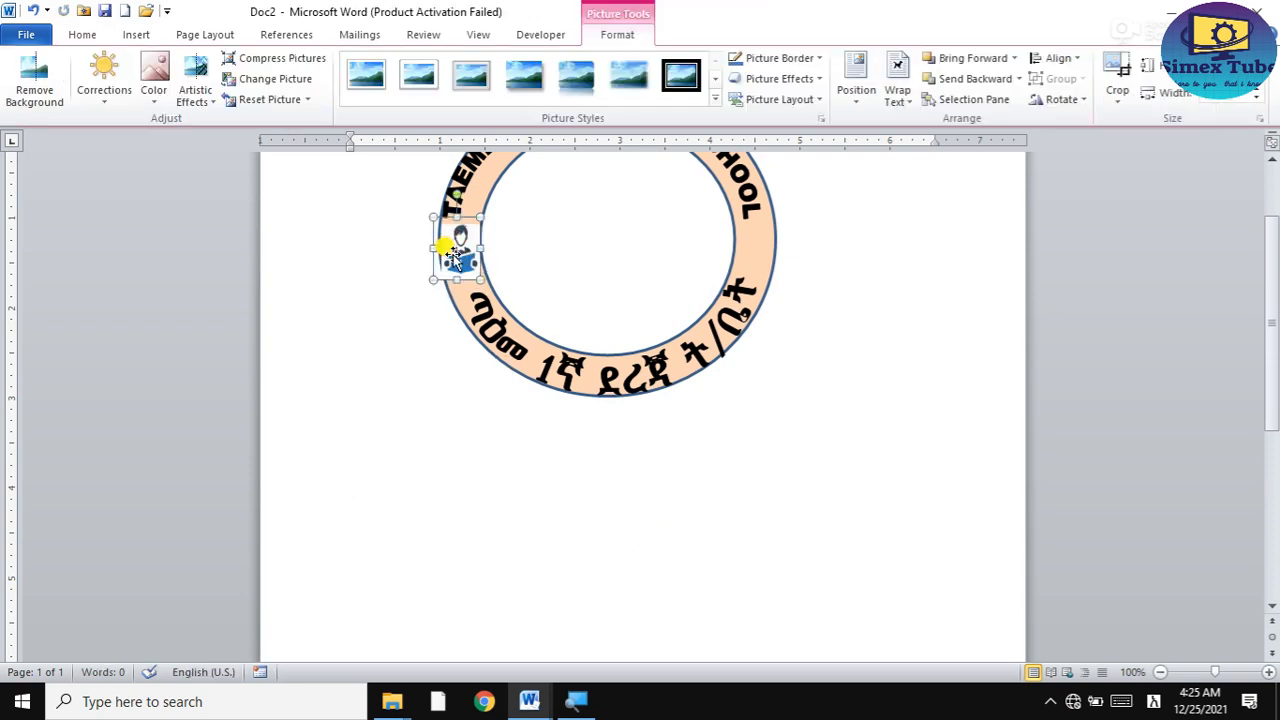
click(715, 79)
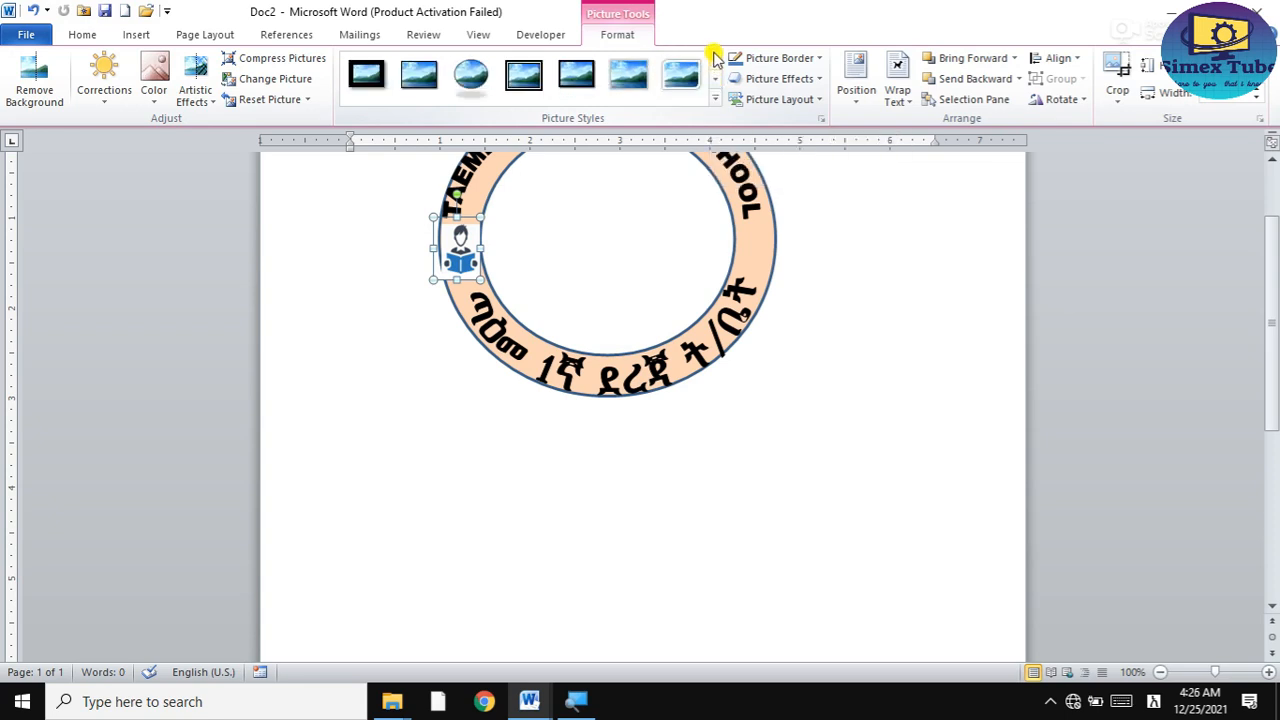
click(715, 57)
click(681, 75)
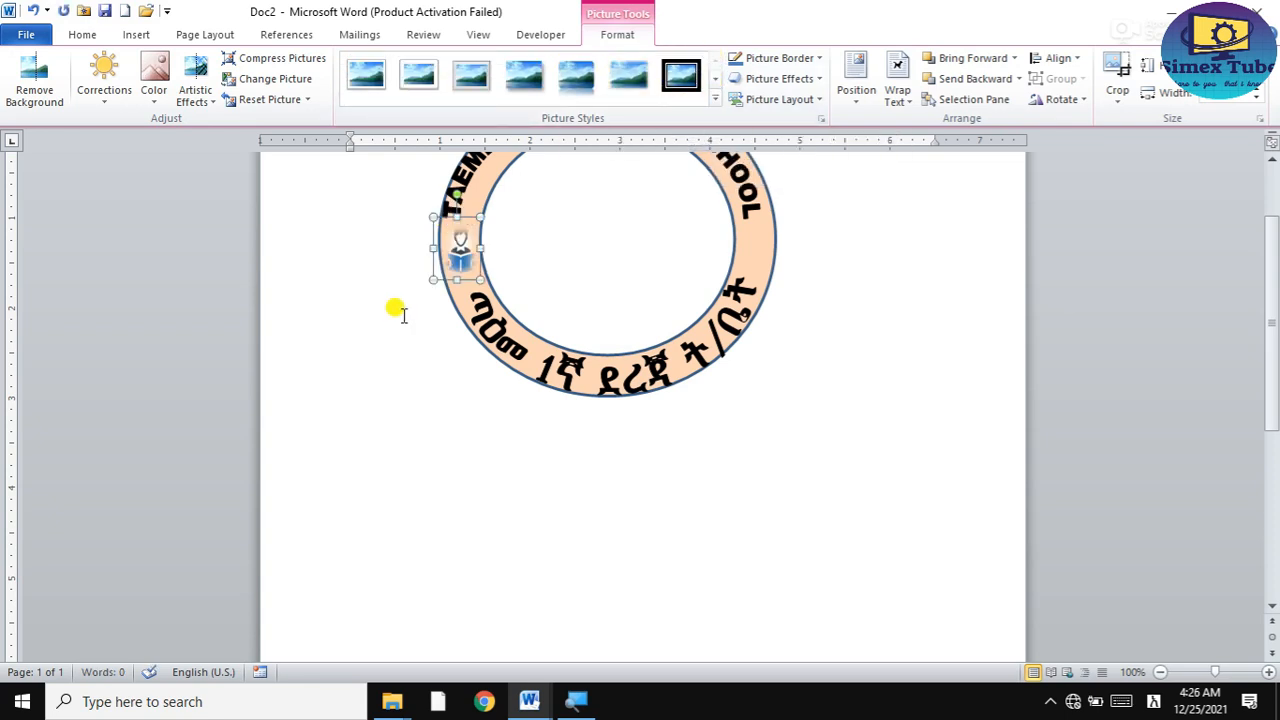
click(424, 376)
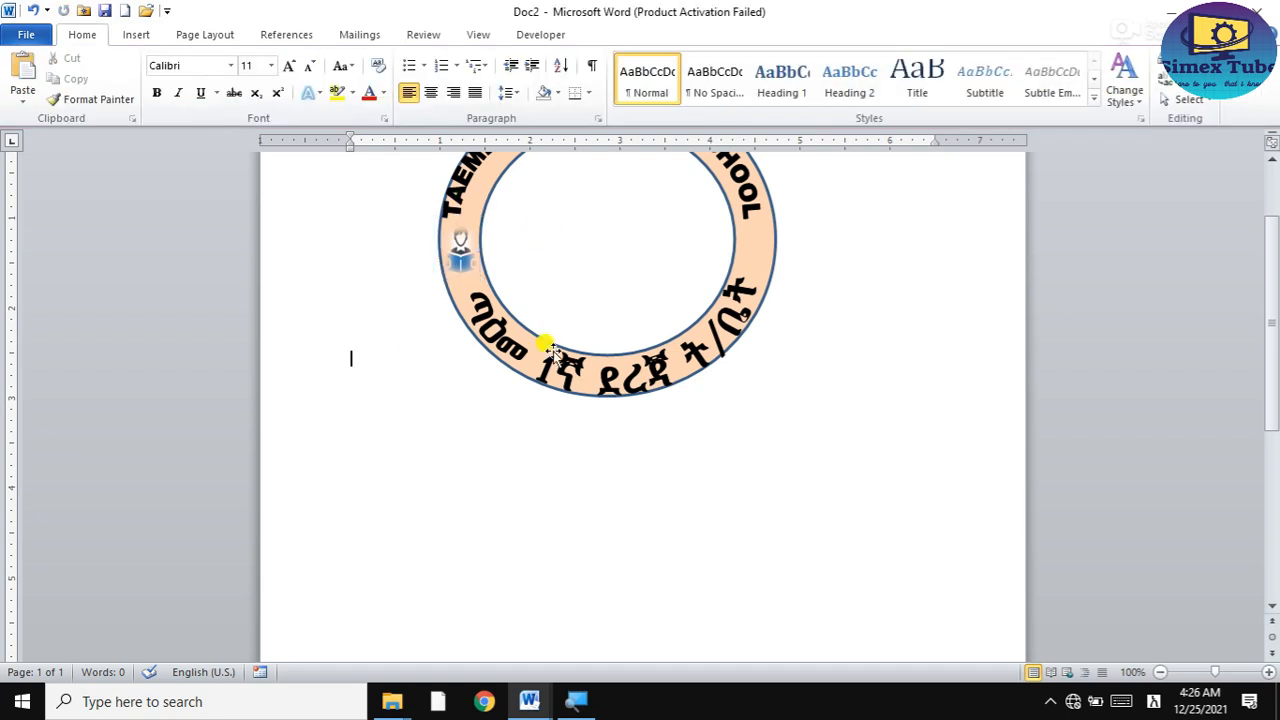
Insert the "stu" picture from Downloads into the document.
click(136, 34)
click(196, 80)
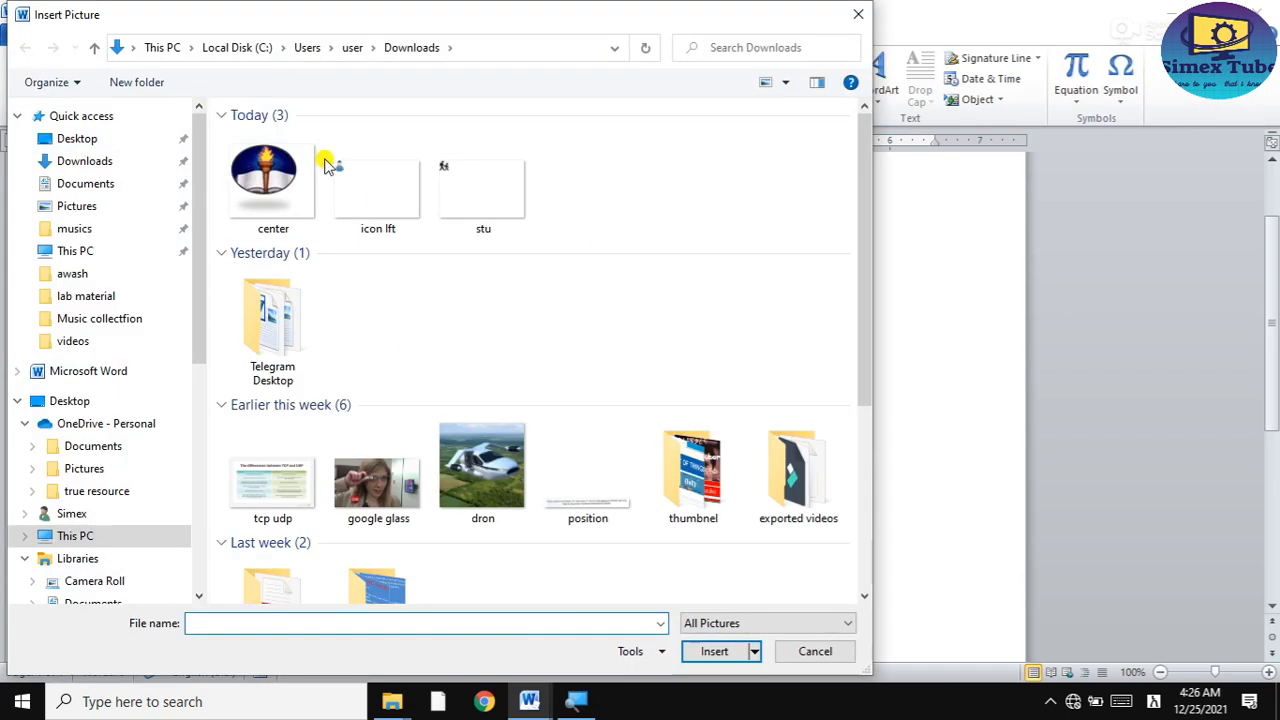
double_click(477, 197)
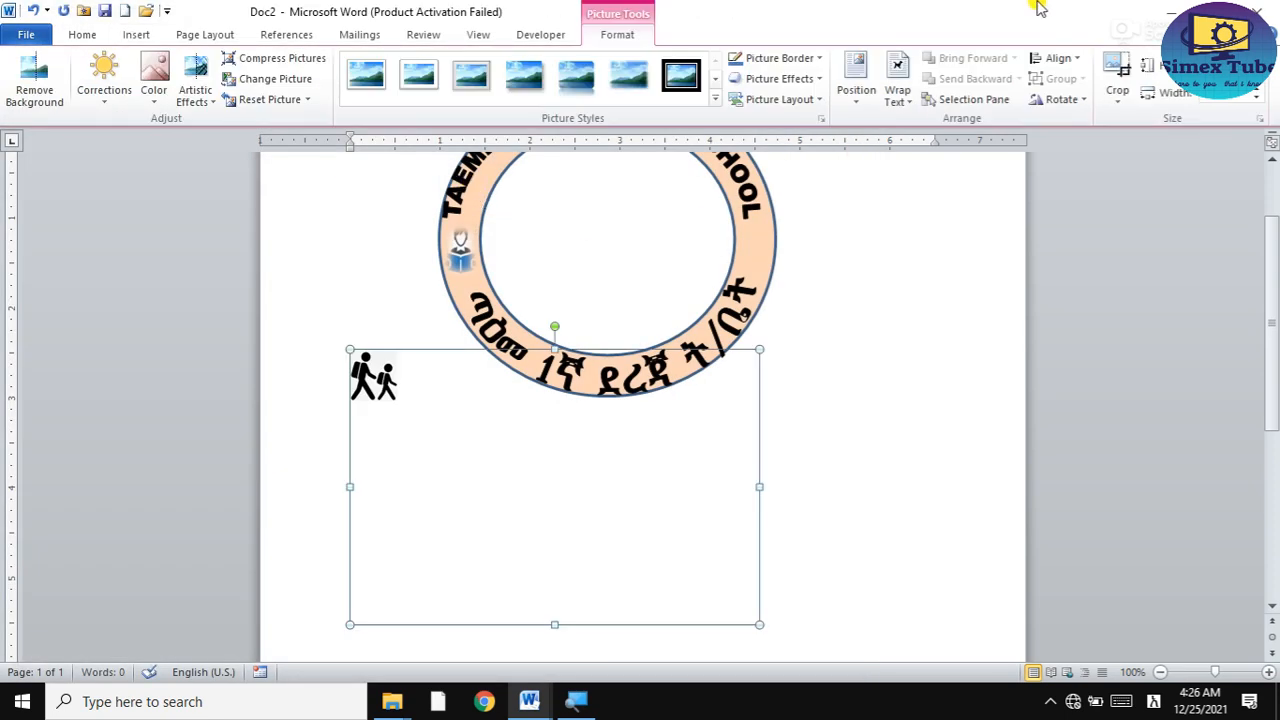
Crop the walking-students picture closely around the two figures on all sides and finish the crop.
click(1117, 75)
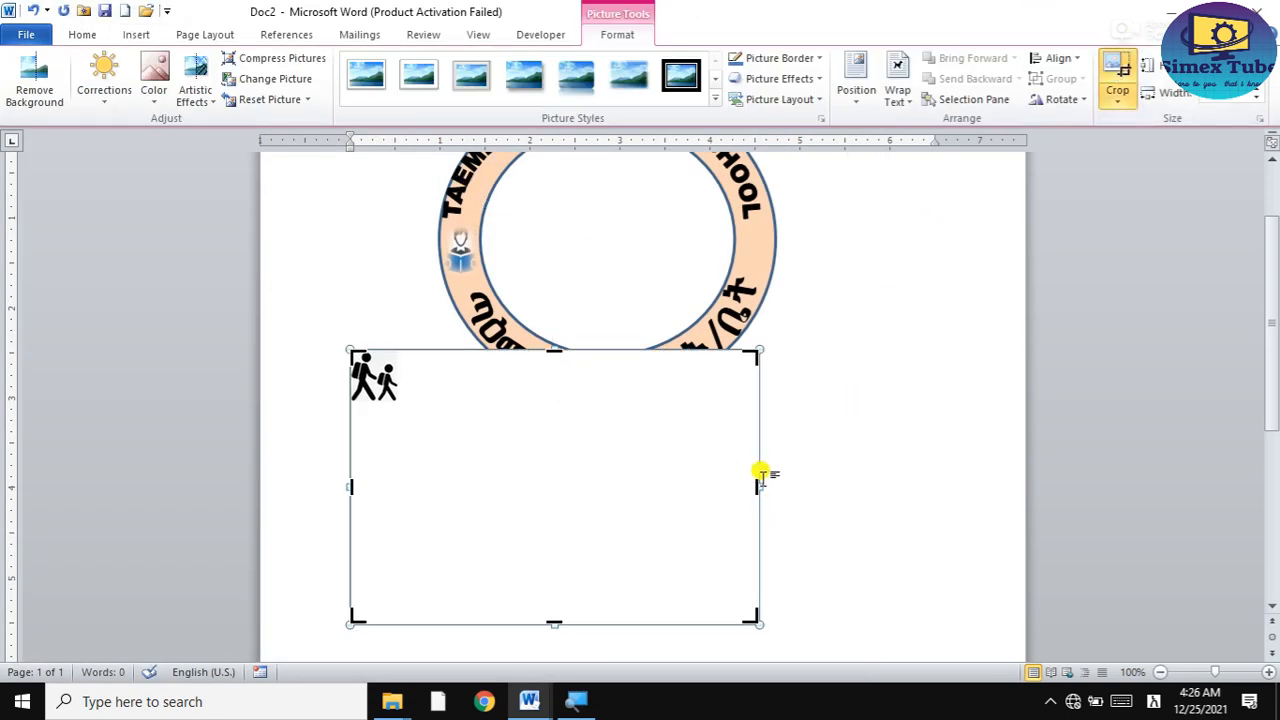
drag(760, 482, 423, 440)
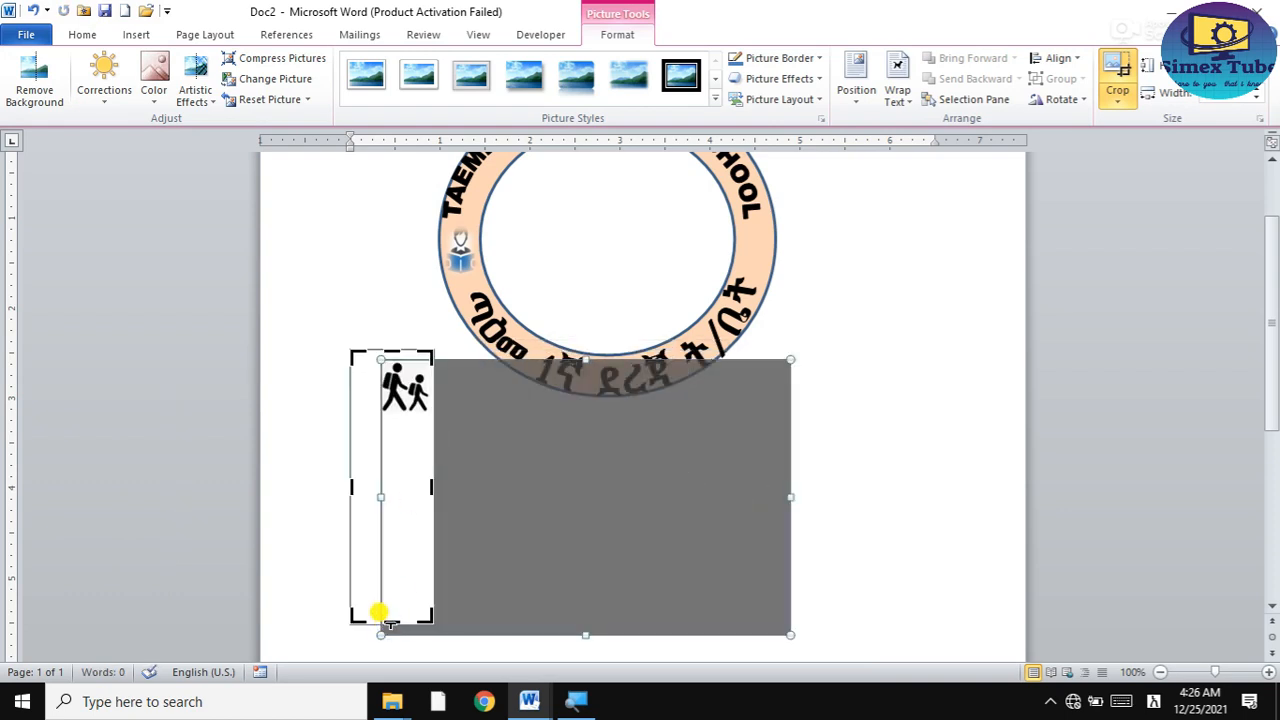
drag(385, 618, 383, 415)
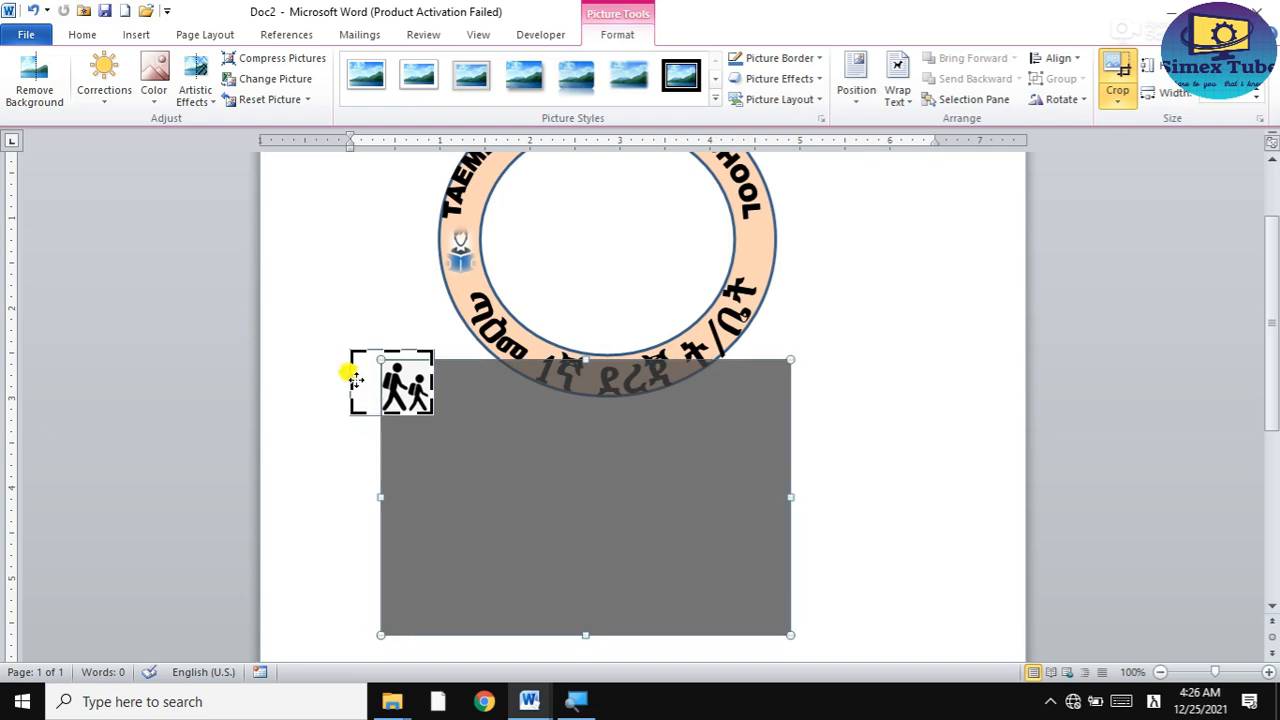
drag(351, 371, 415, 381)
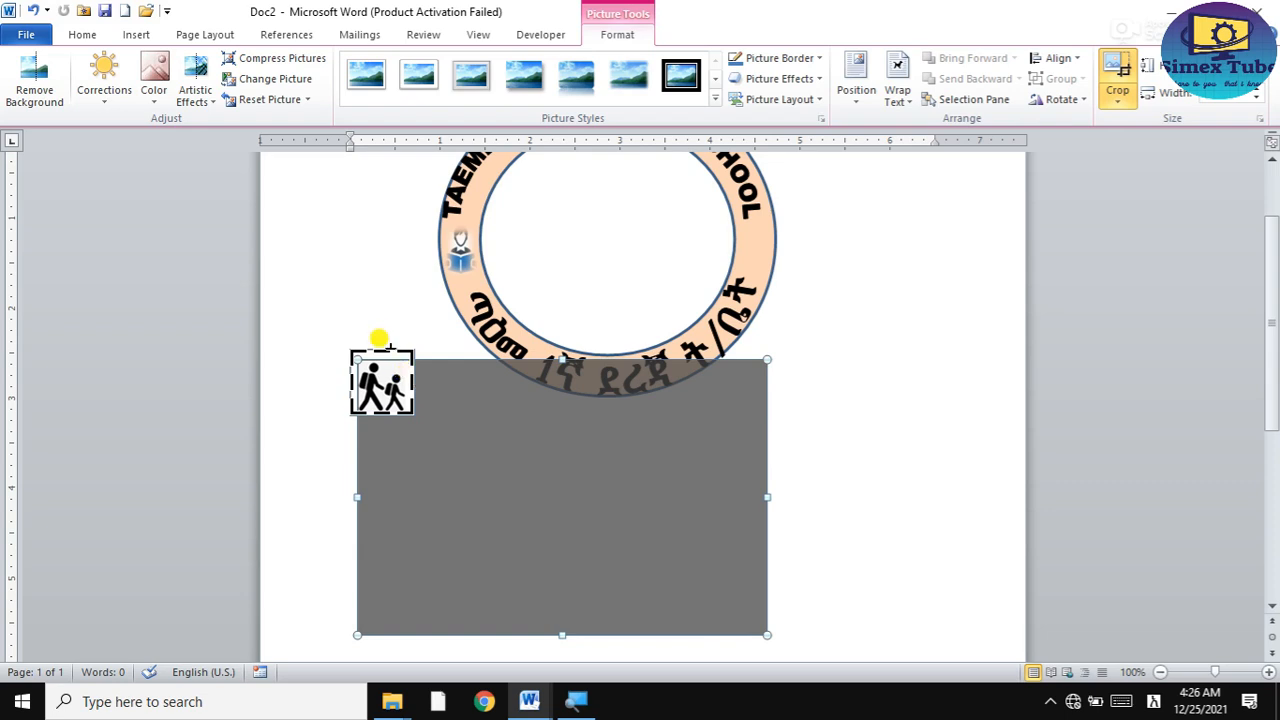
click(376, 342)
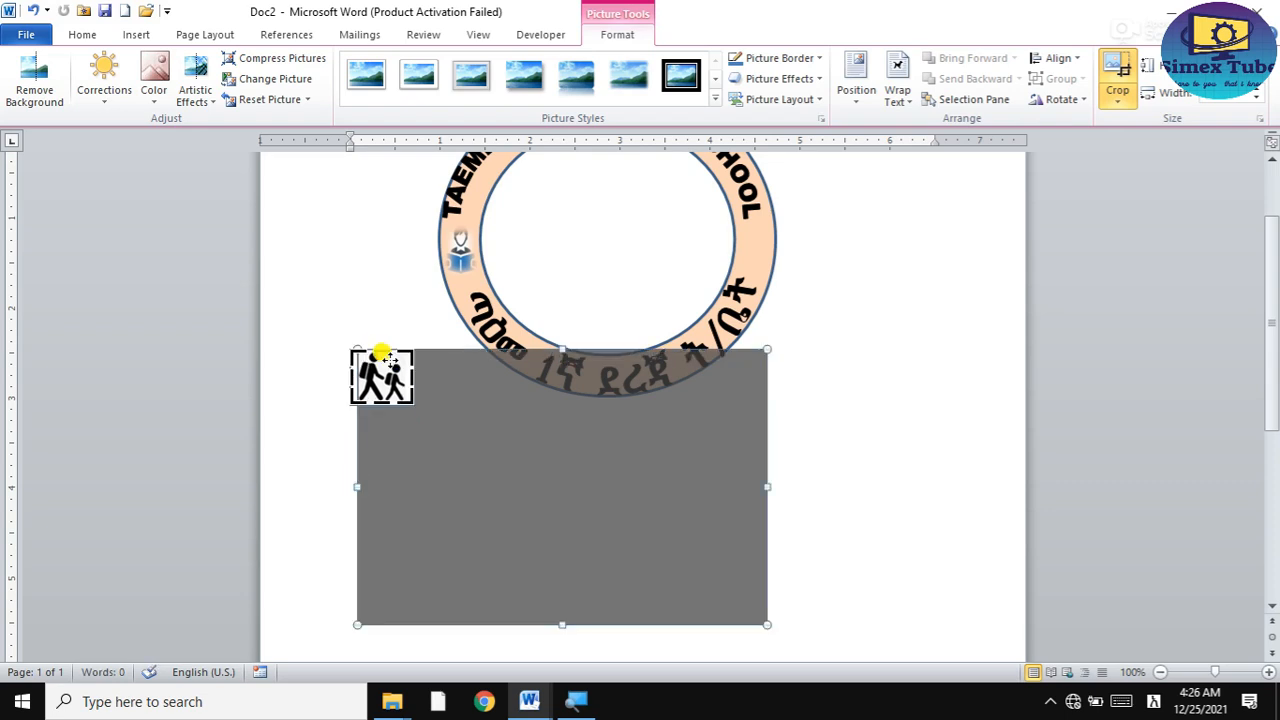
click(389, 357)
scroll(387, 366, up, 1)
click(370, 460)
Set the cropped students icon's text wrapping to Square and move it onto the ring's right band, between the English and Amharic texts.
double_click(373, 468)
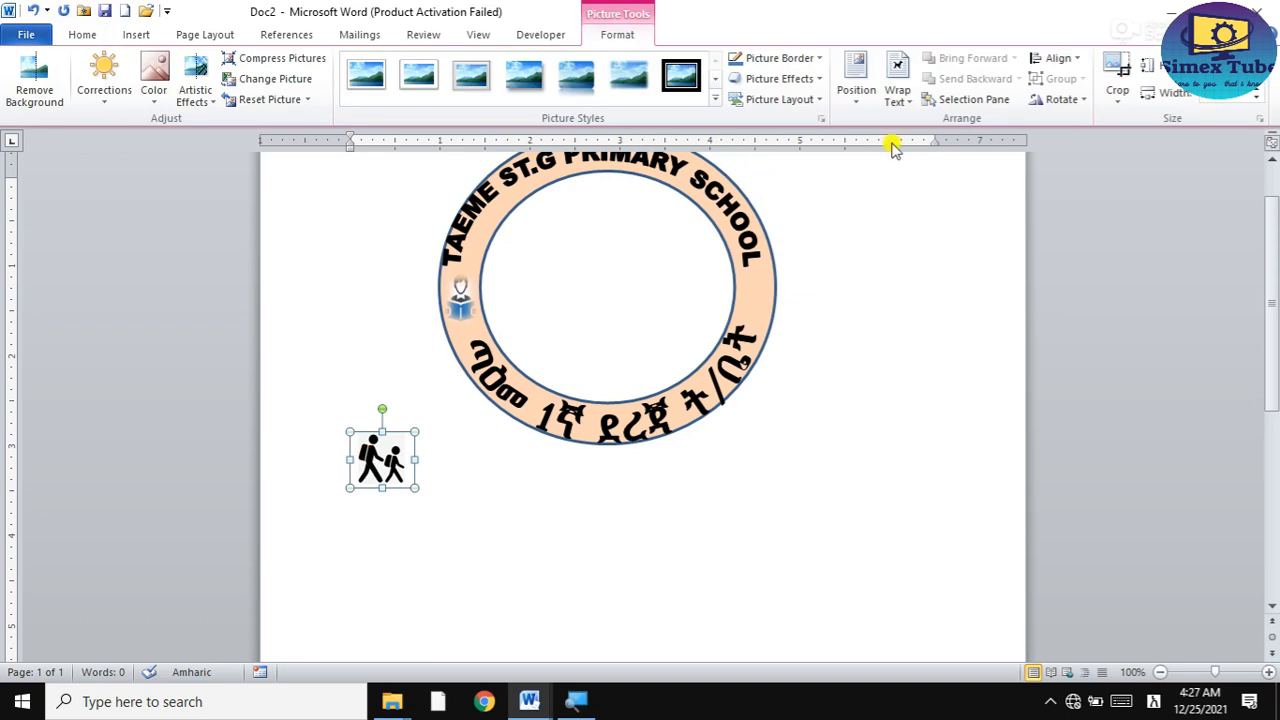
click(897, 90)
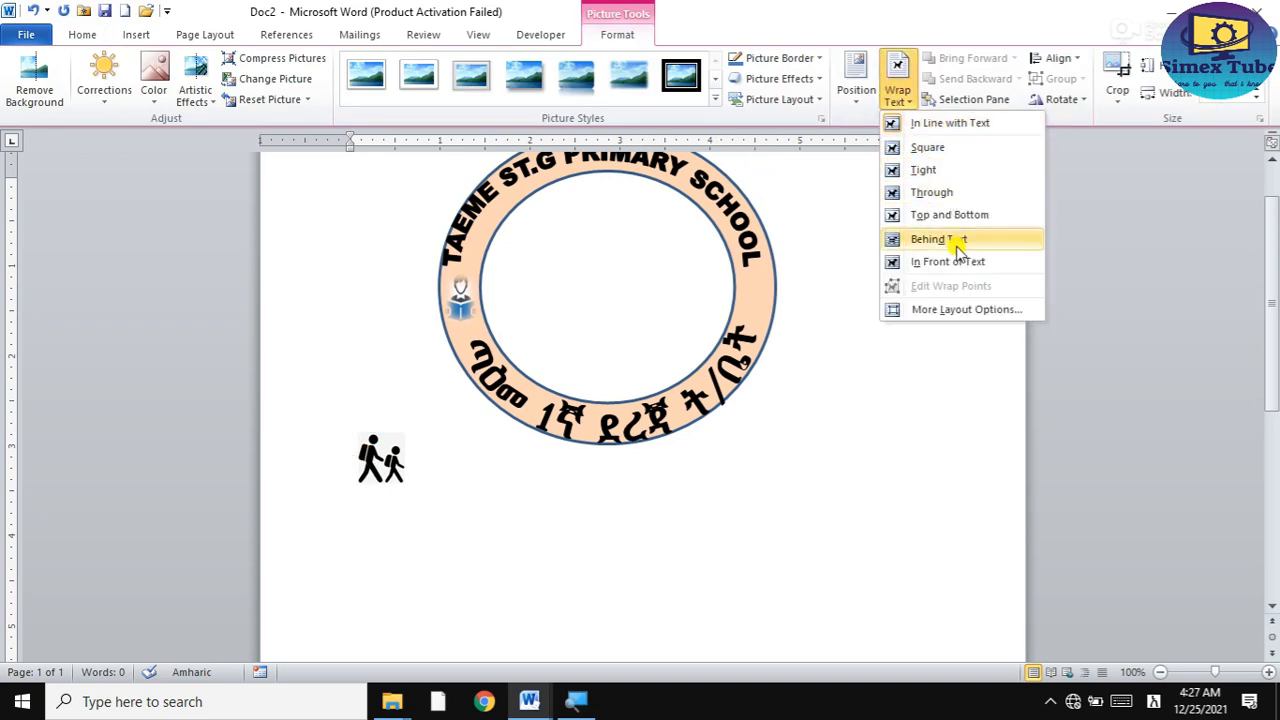
click(925, 147)
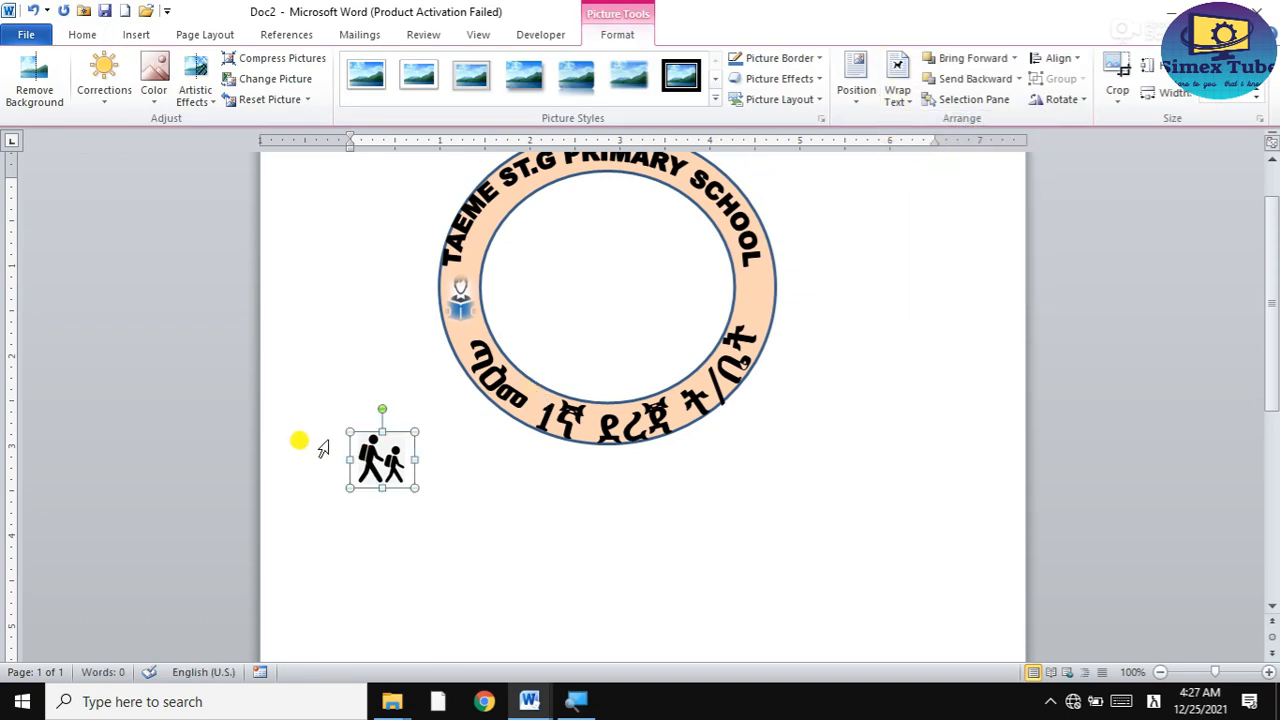
drag(380, 448, 774, 280)
click(815, 270)
click(757, 297)
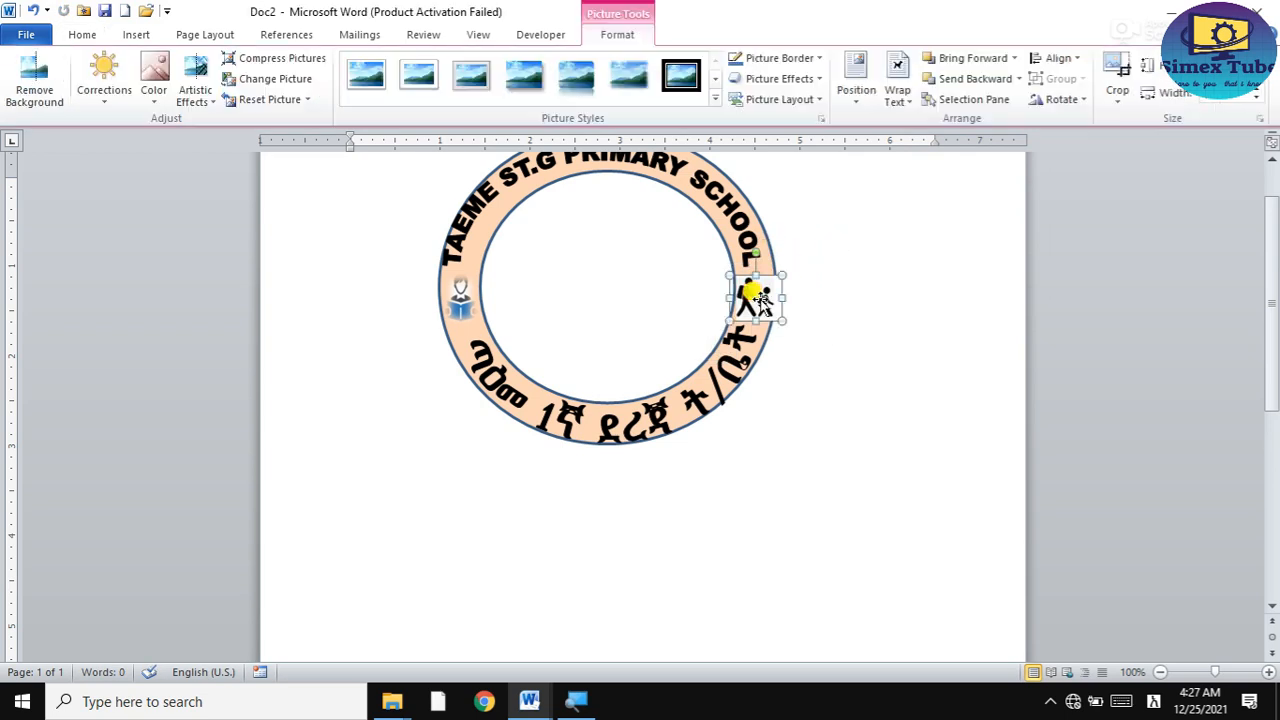
Try different picture styles on the students icon, including a soft-edged one, and apply a rectangle style with a shadow.
click(626, 73)
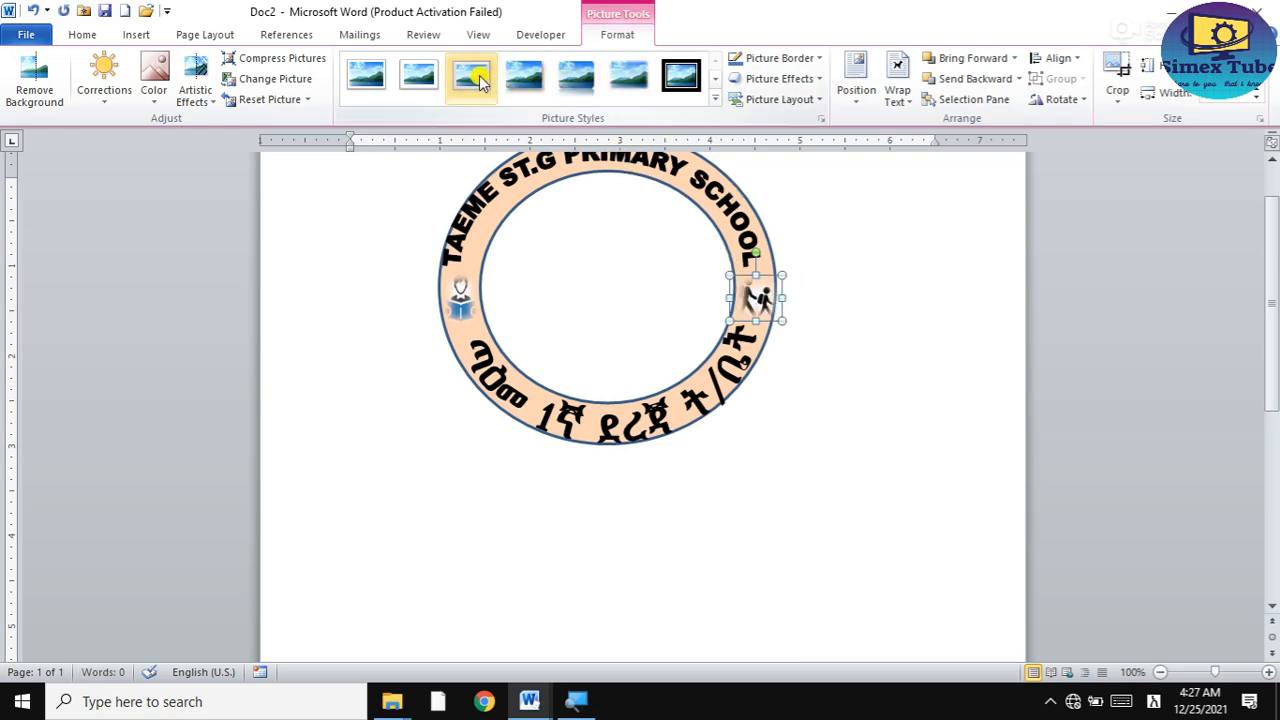
click(715, 79)
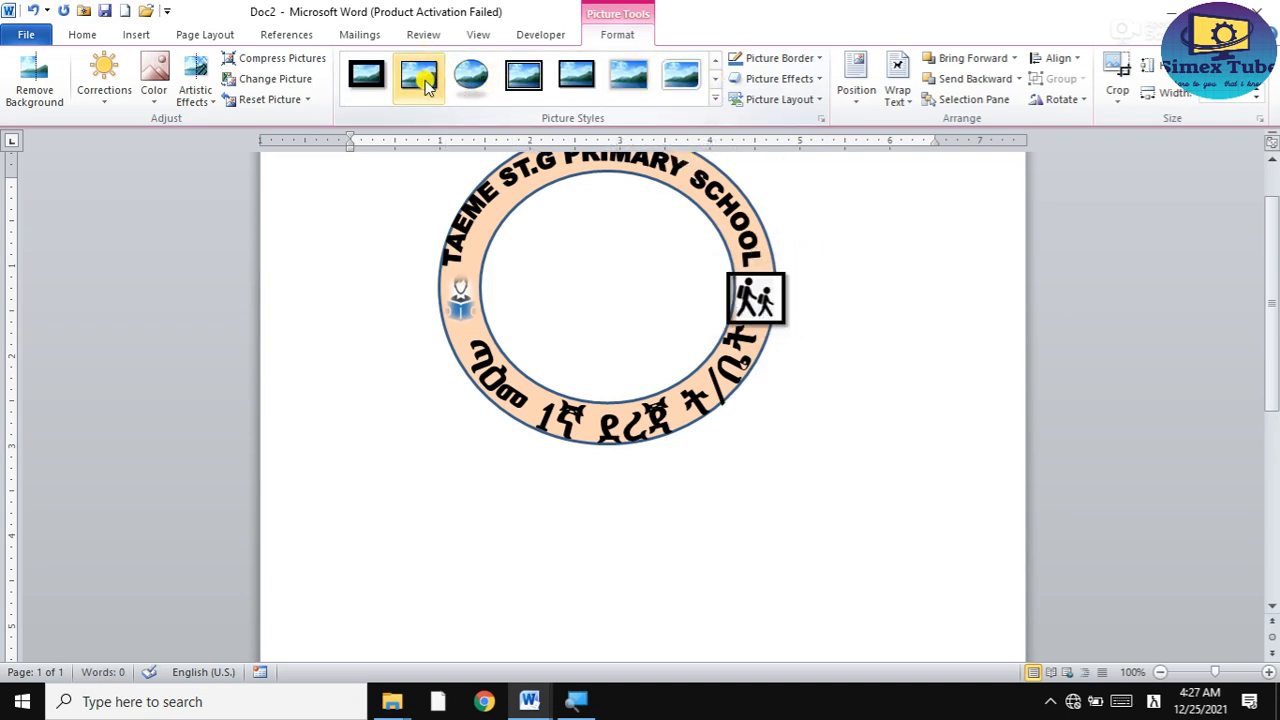
click(715, 79)
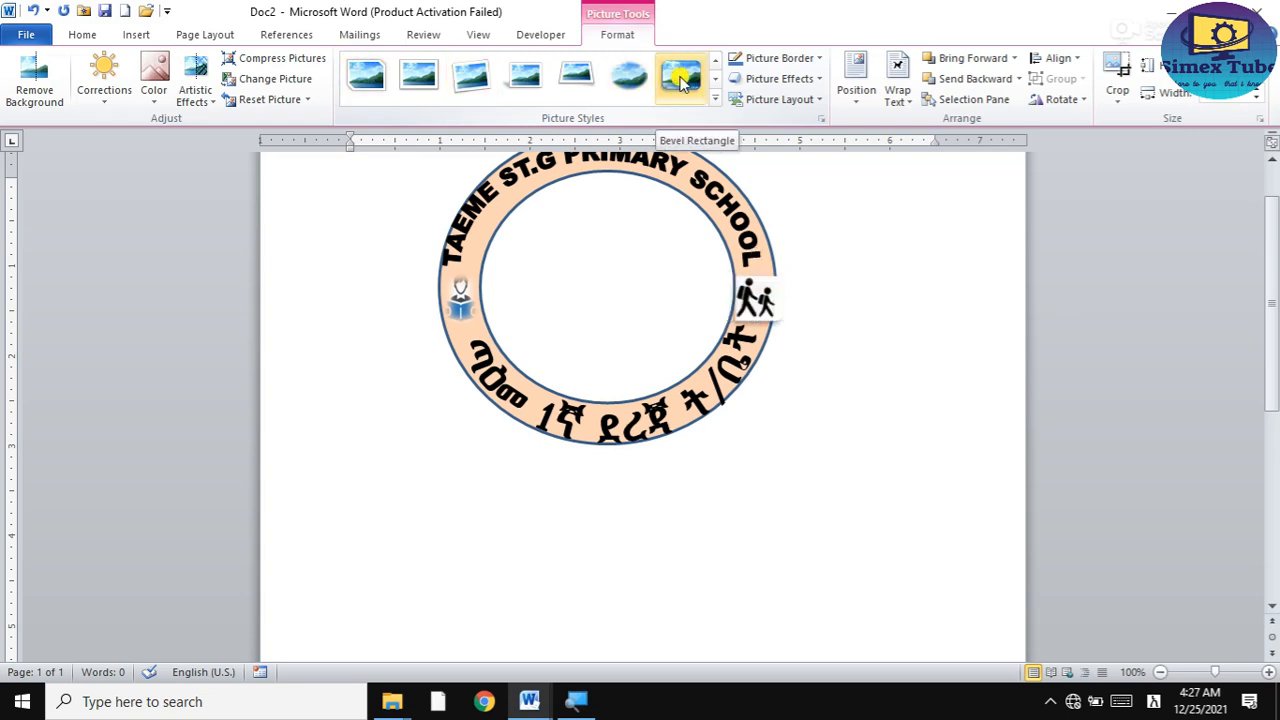
click(748, 283)
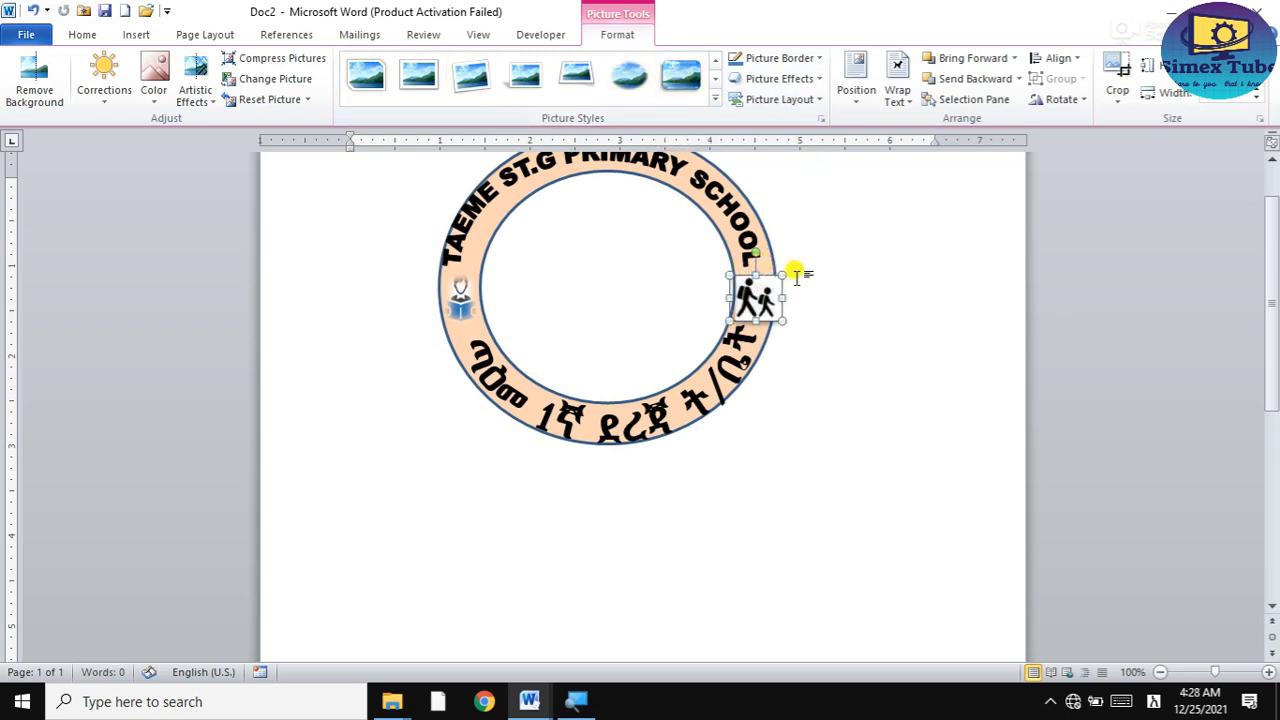
click(808, 305)
click(748, 297)
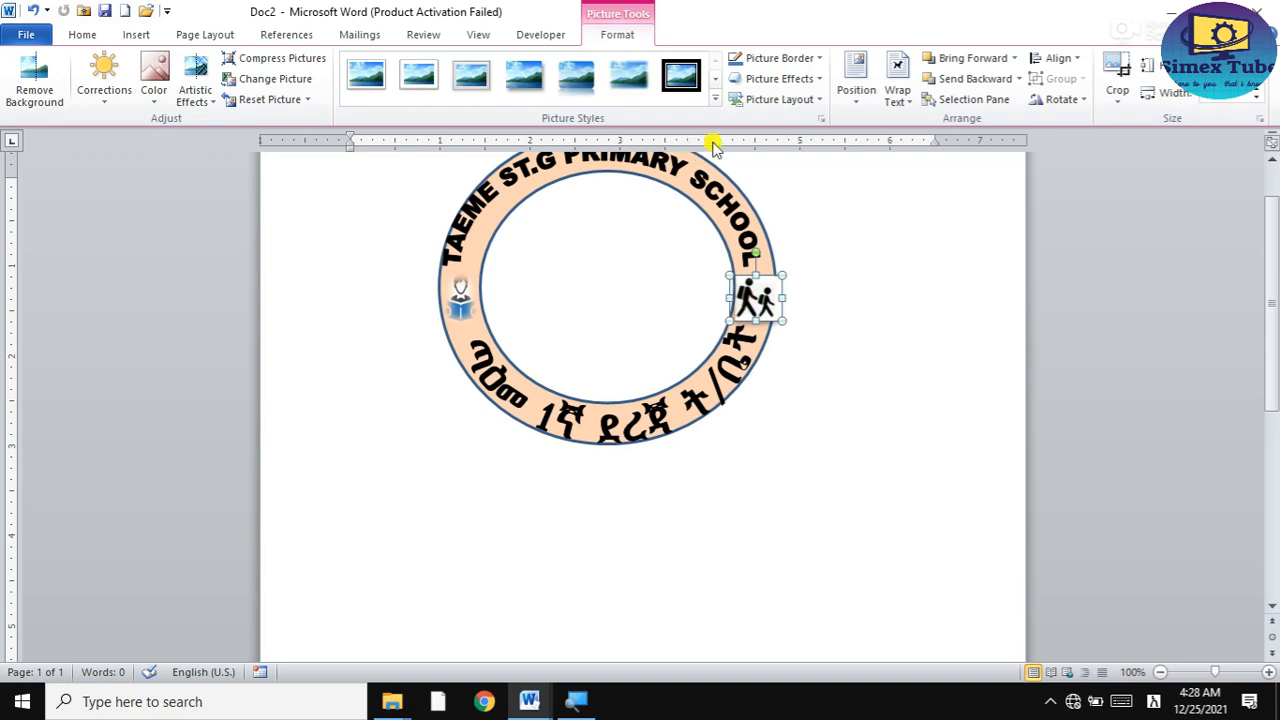
click(778, 78)
click(716, 80)
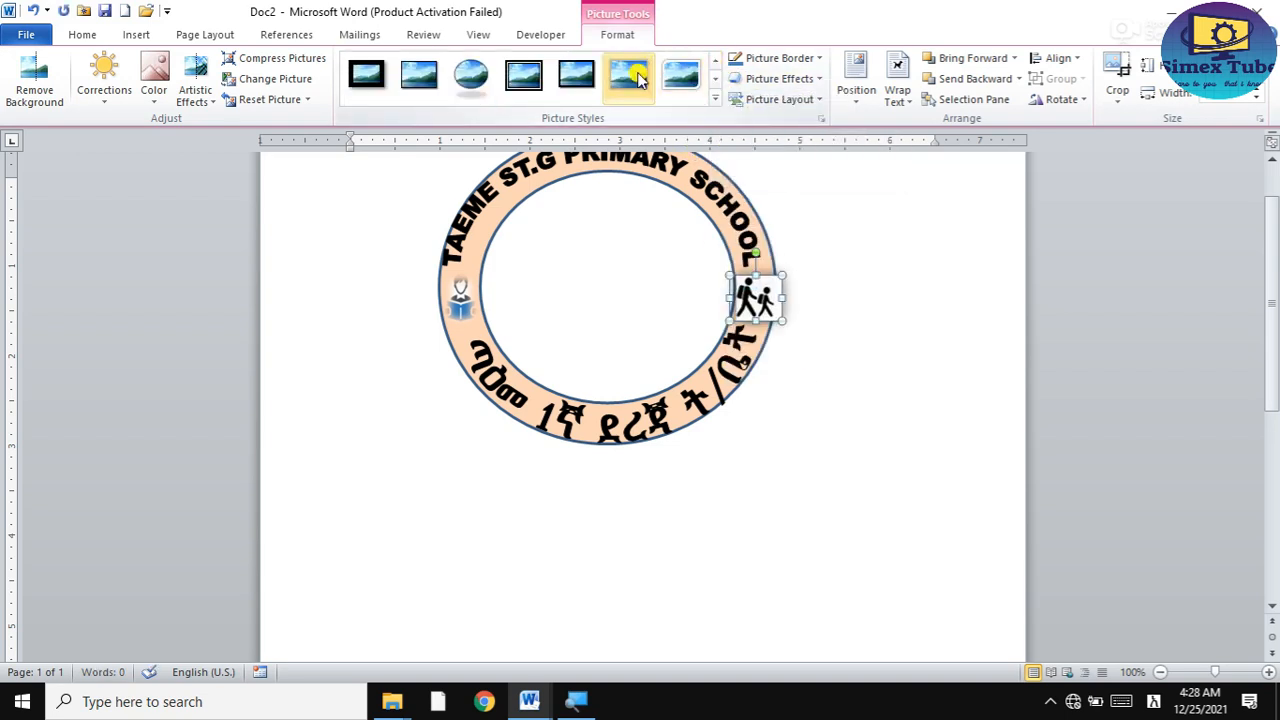
Narrow the students icon from its right side so it fits within the ring's right band.
drag(781, 297, 769, 297)
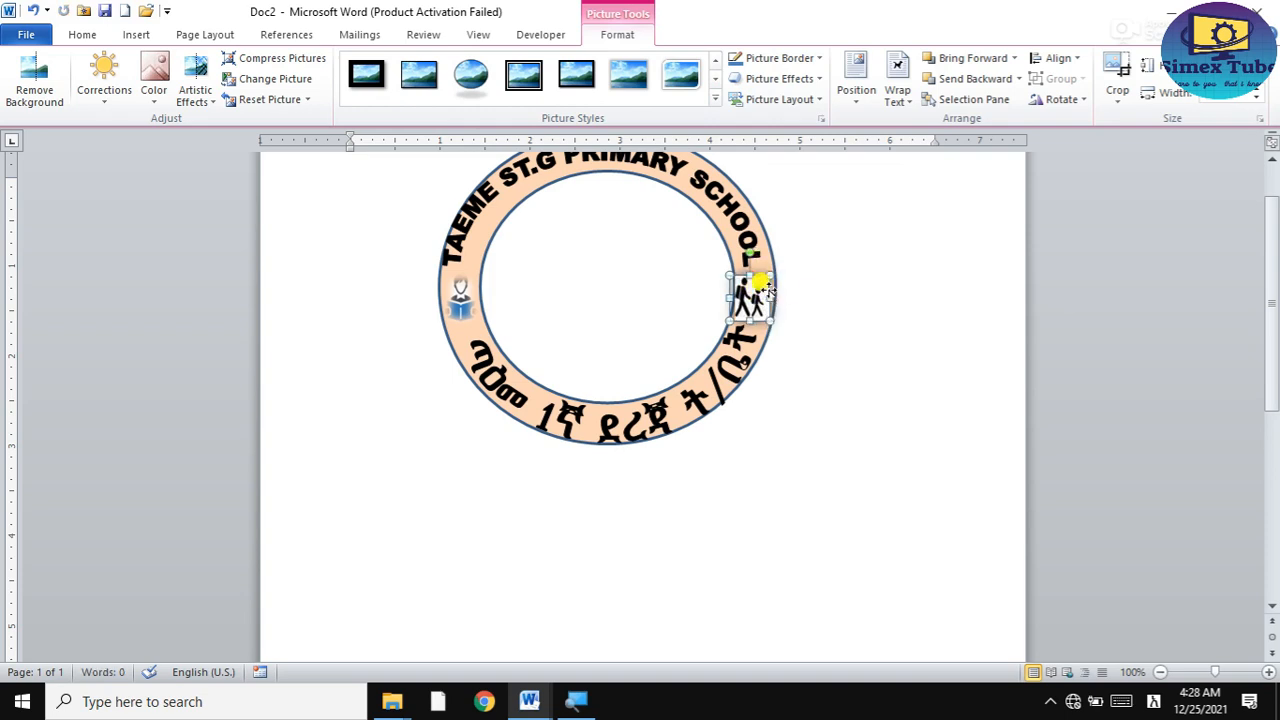
click(829, 289)
click(750, 290)
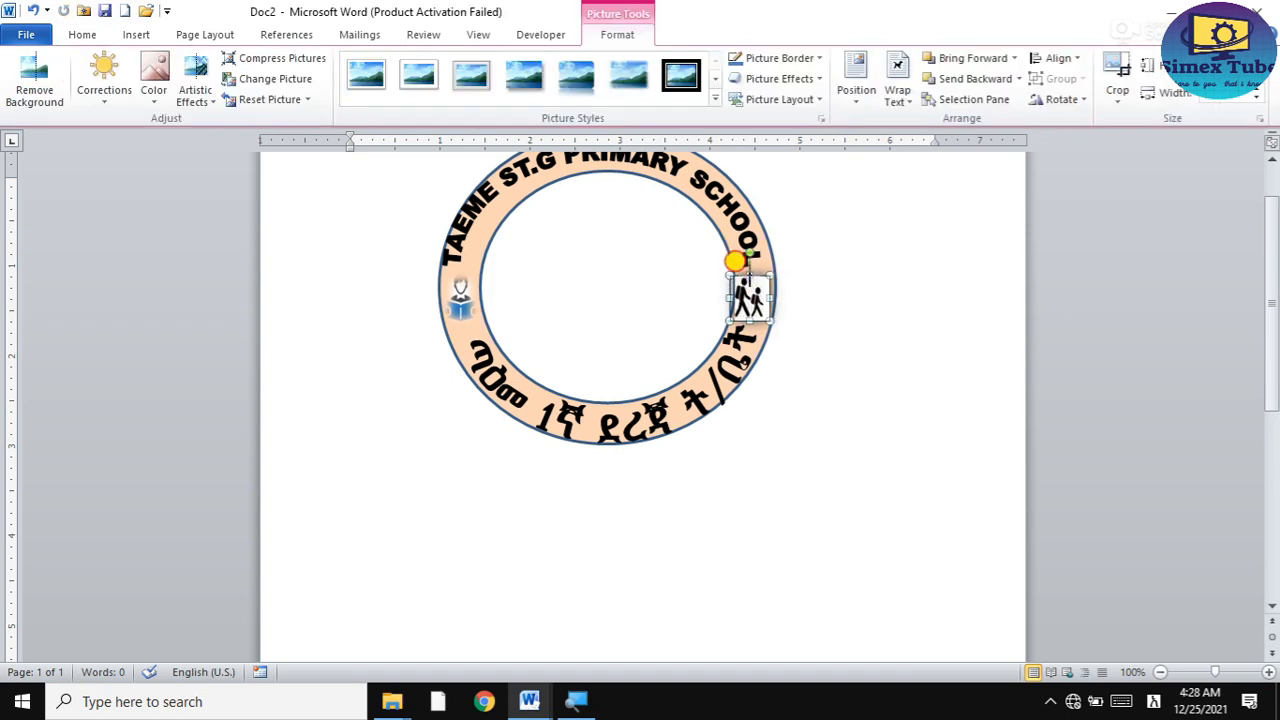
click(815, 290)
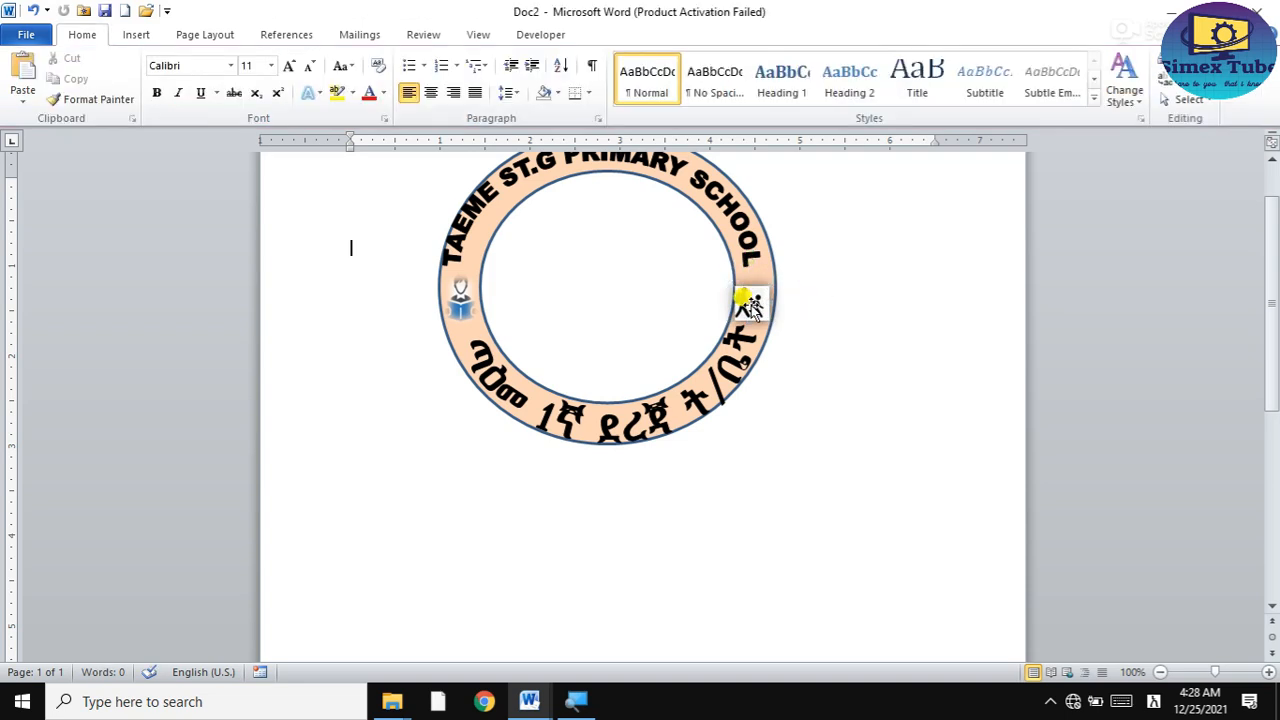
Insert the oval torch-and-open-book picture into the document.
scroll(750, 308, up, 1)
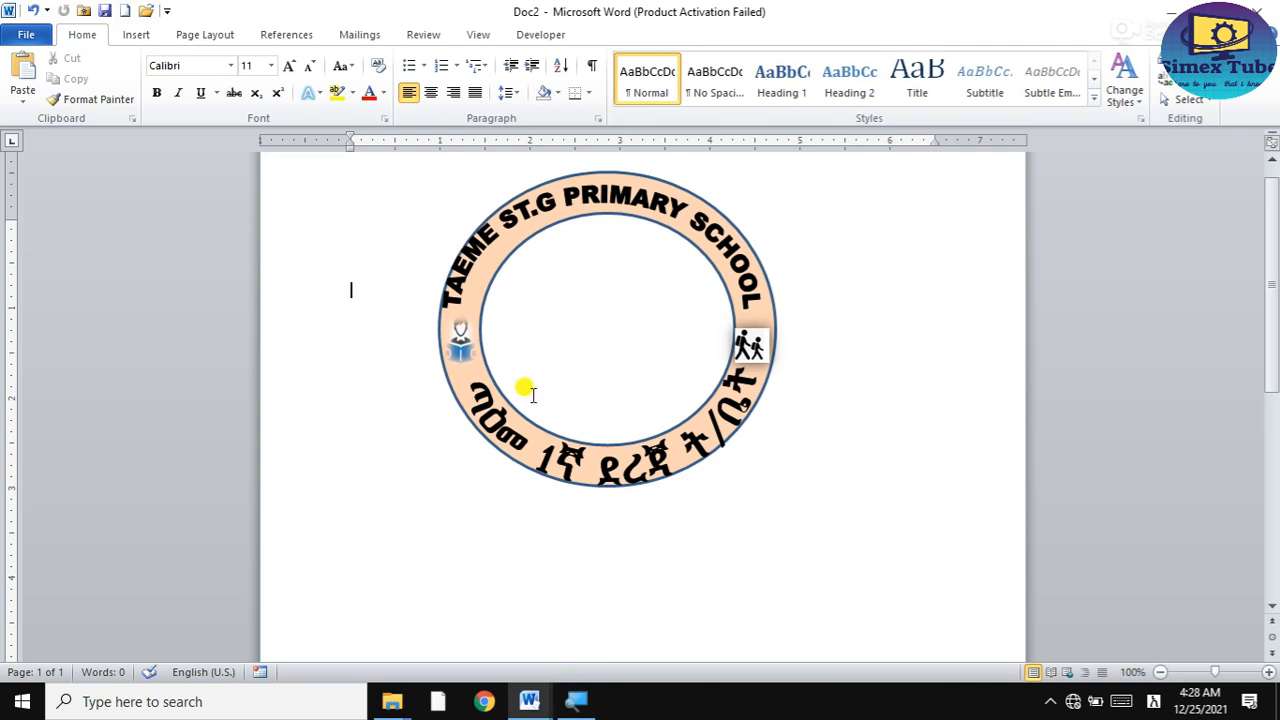
click(131, 35)
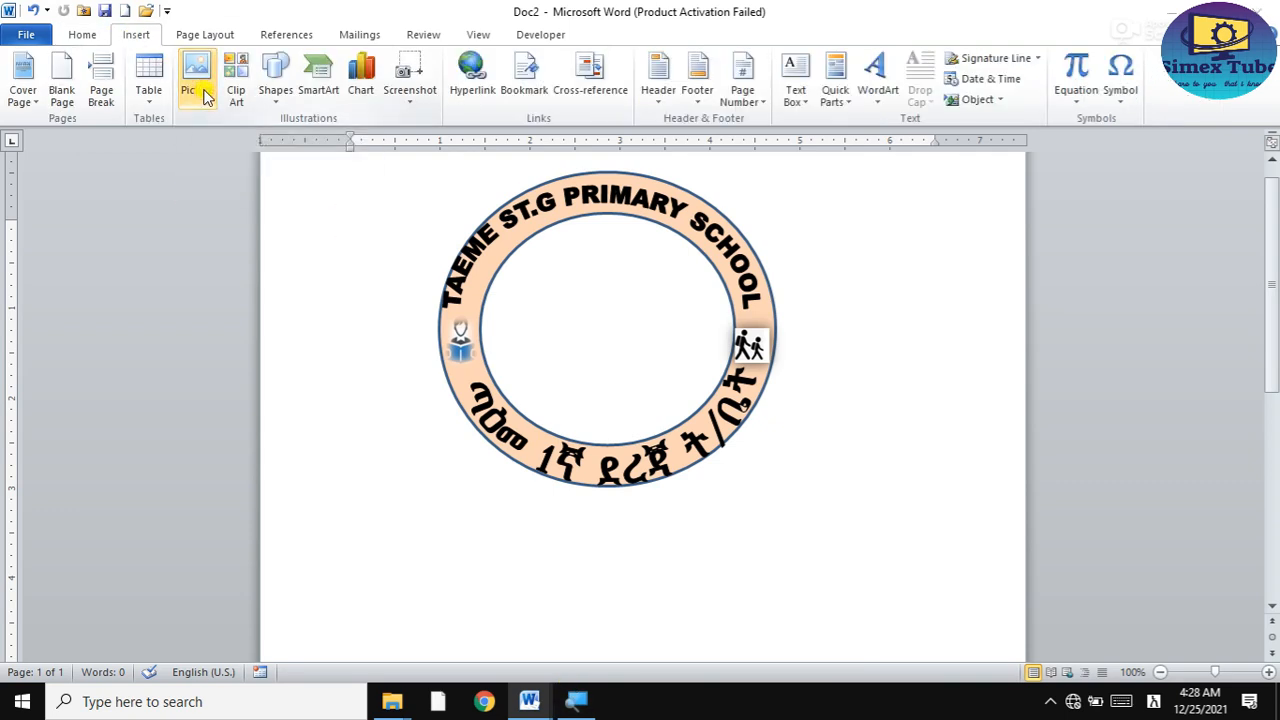
click(203, 95)
double_click(271, 185)
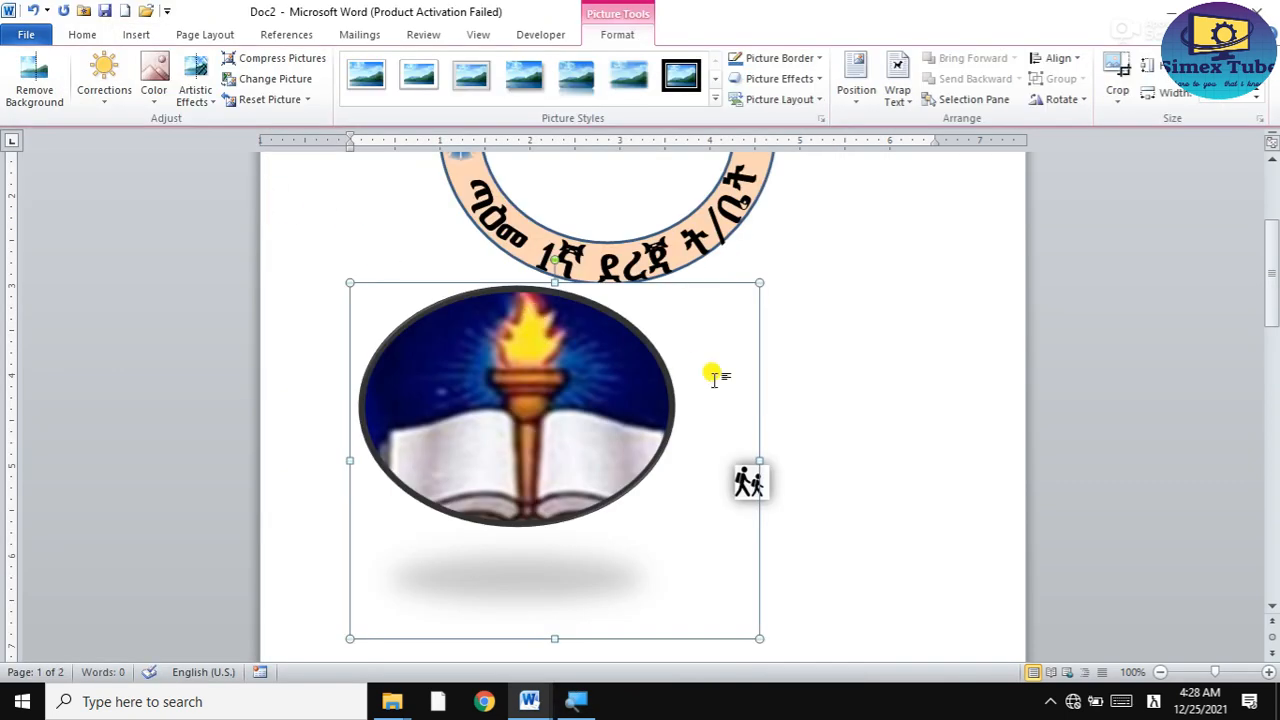
scroll(743, 480, up, 3)
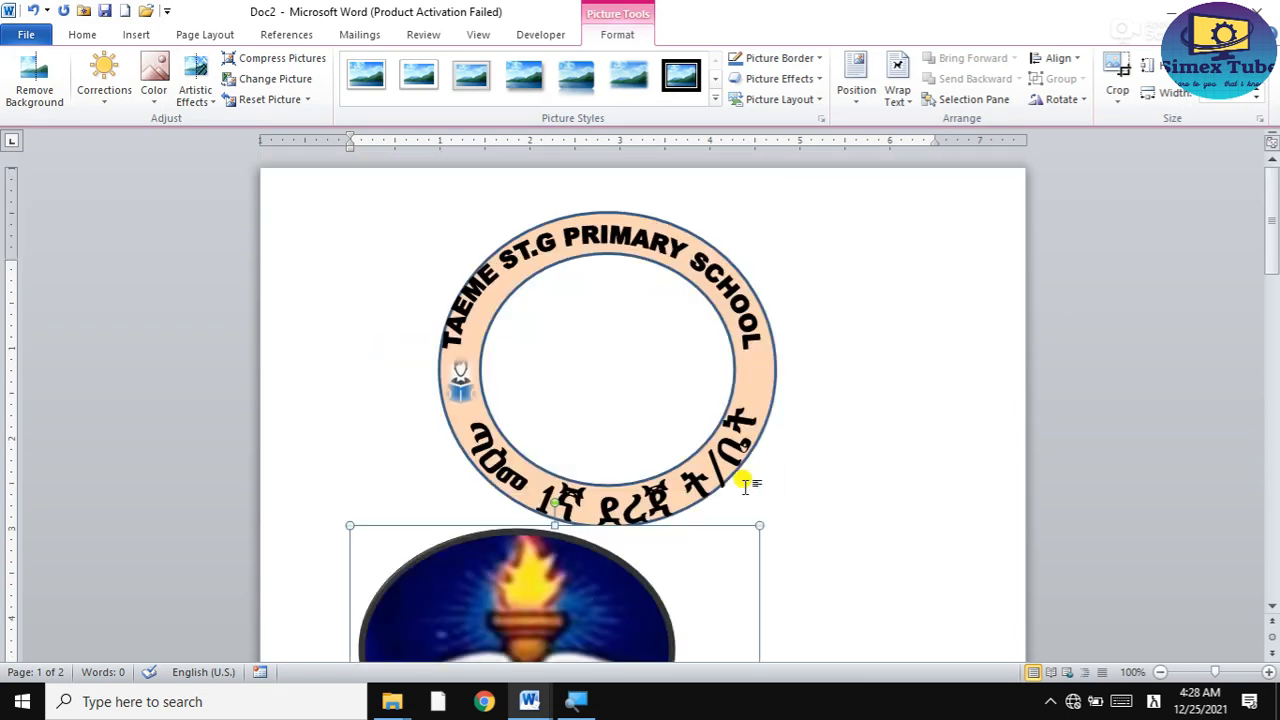
scroll(743, 480, down, 1)
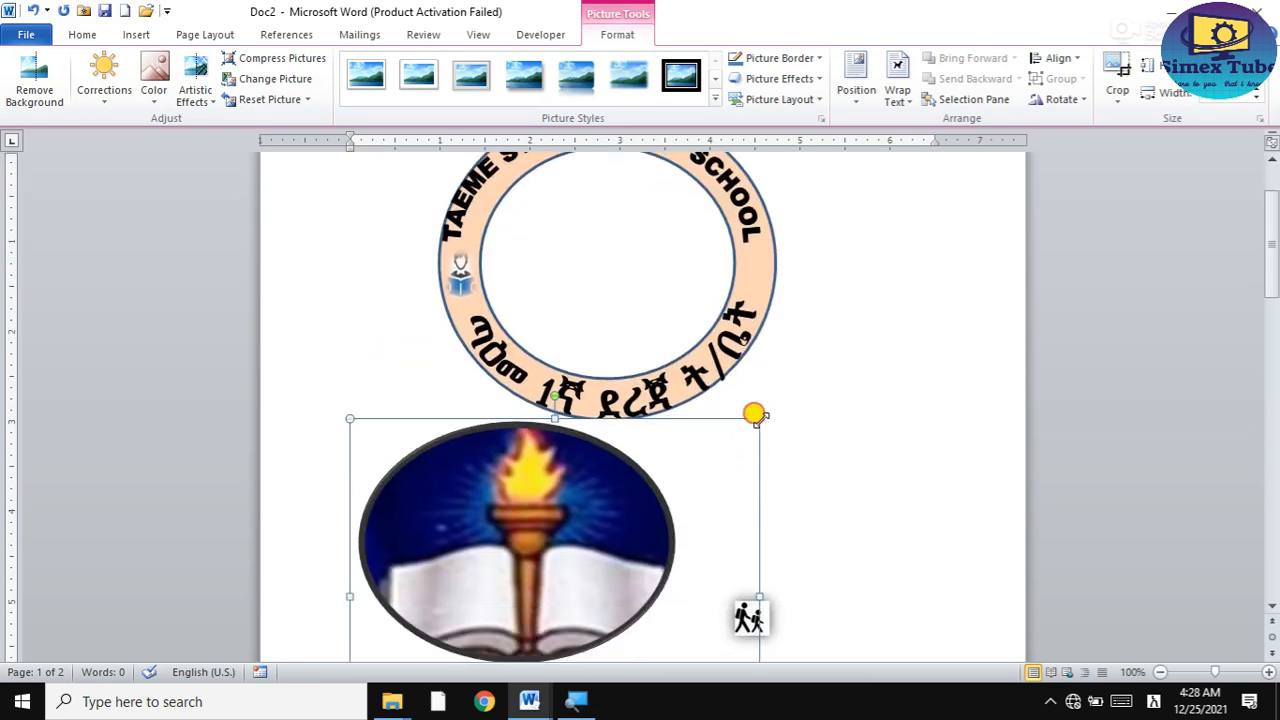
Shrink the torch-and-book picture slightly from its top-right corner and set its text wrapping to Behind Text.
click(896, 92)
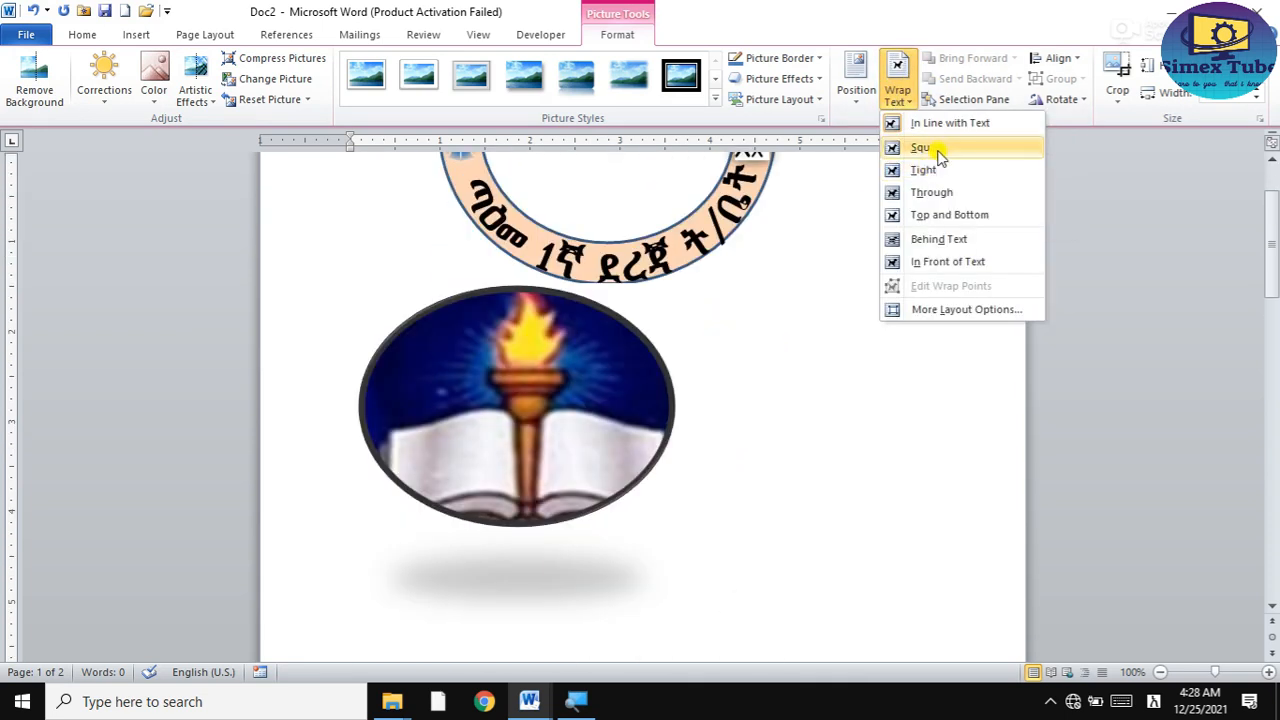
click(938, 150)
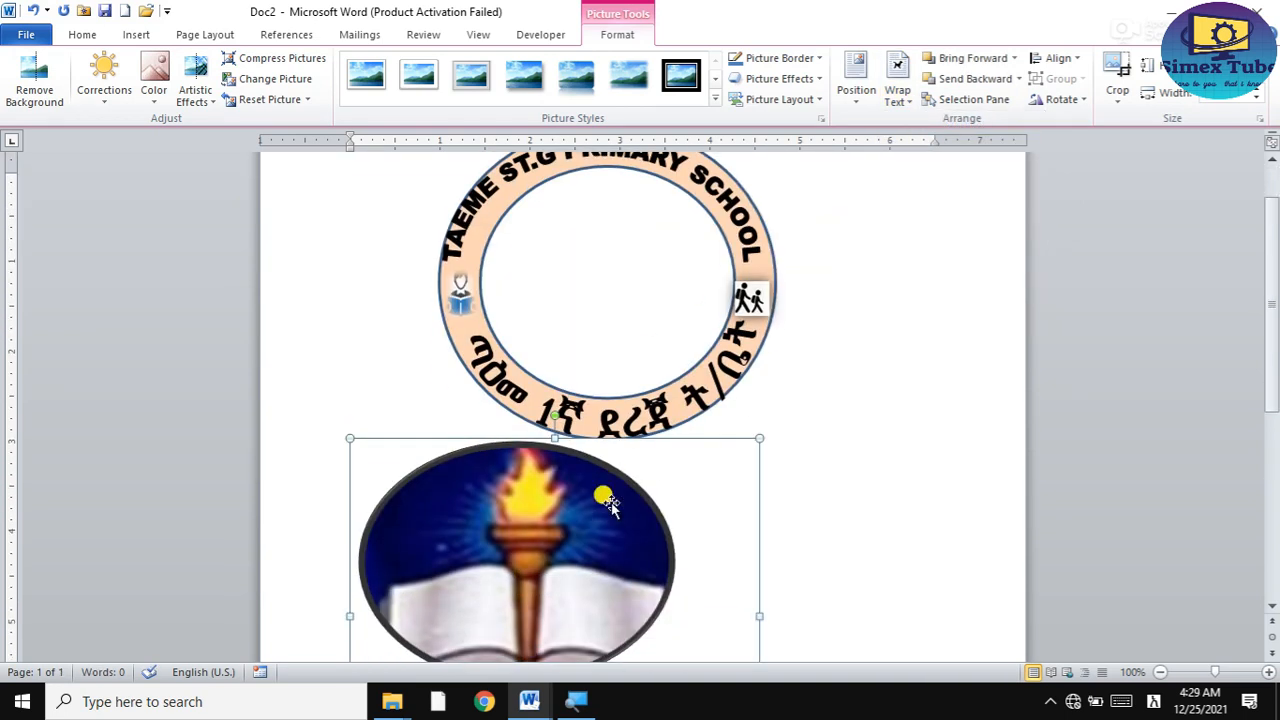
drag(757, 437, 711, 466)
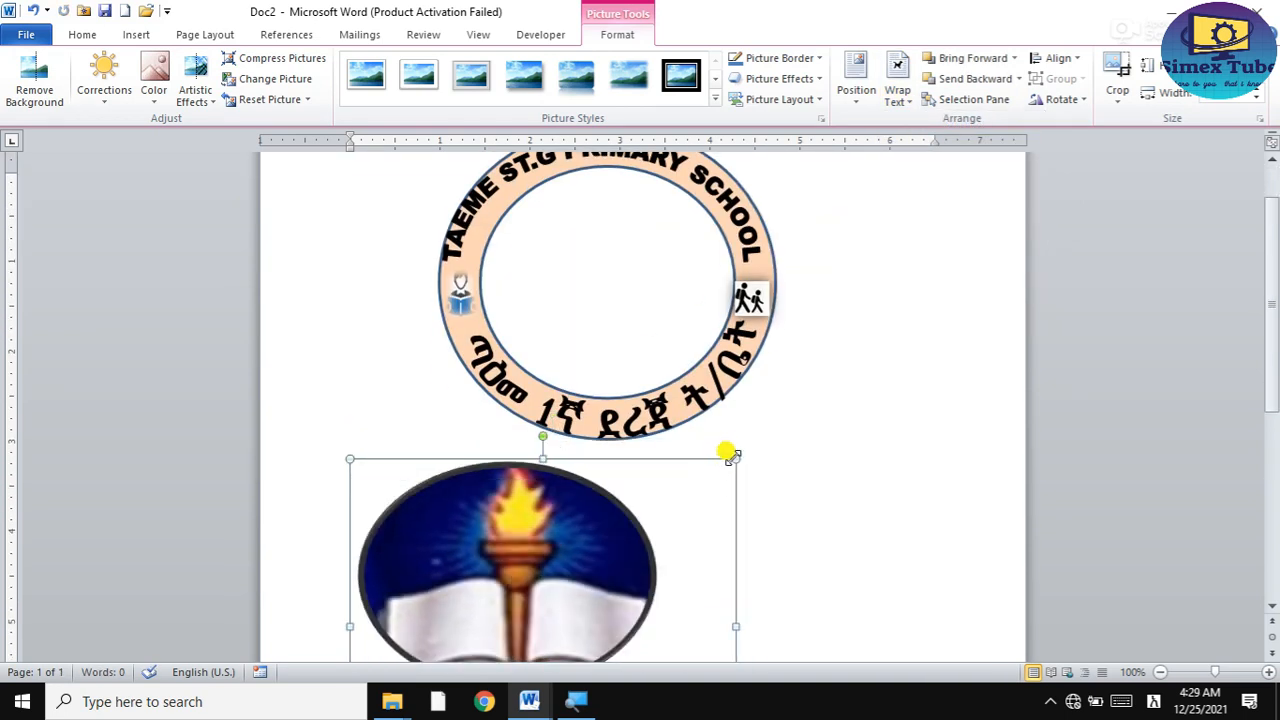
click(897, 100)
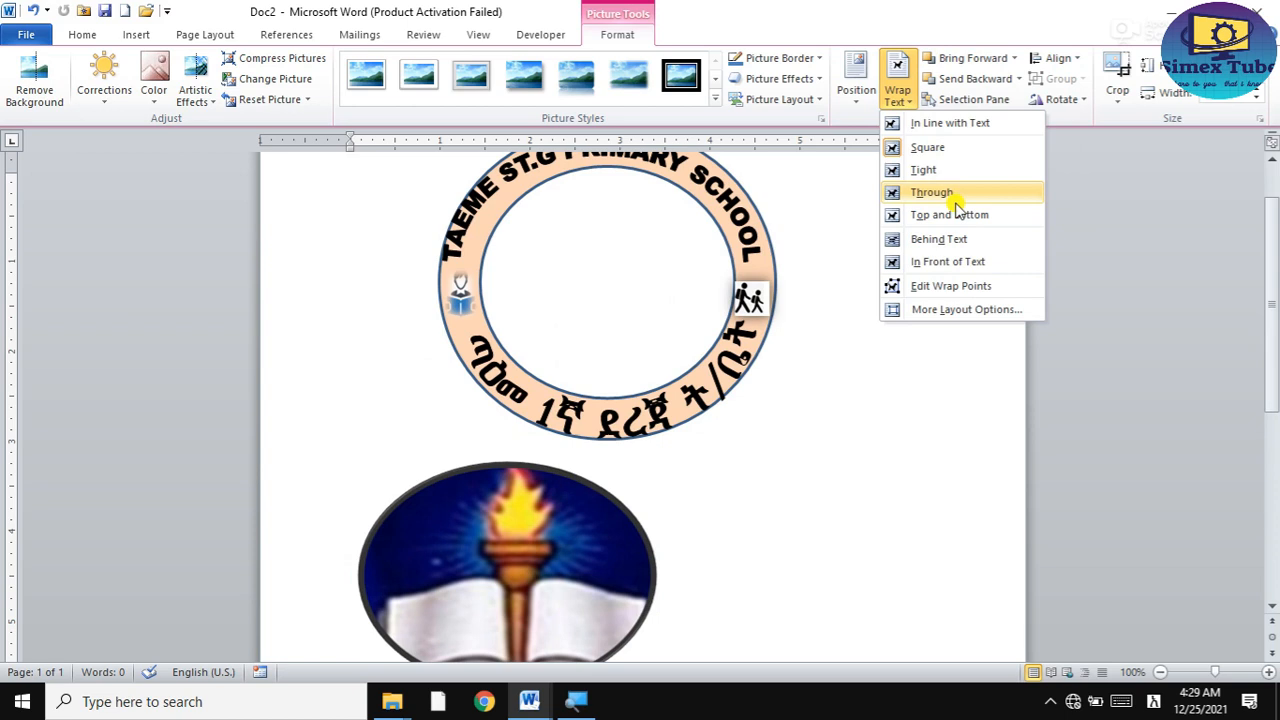
click(950, 245)
Try to move the torch-and-book picture into the ring's centre and shrink it to fit, and undo both changes.
drag(565, 538, 668, 242)
scroll(966, 331, up, 2)
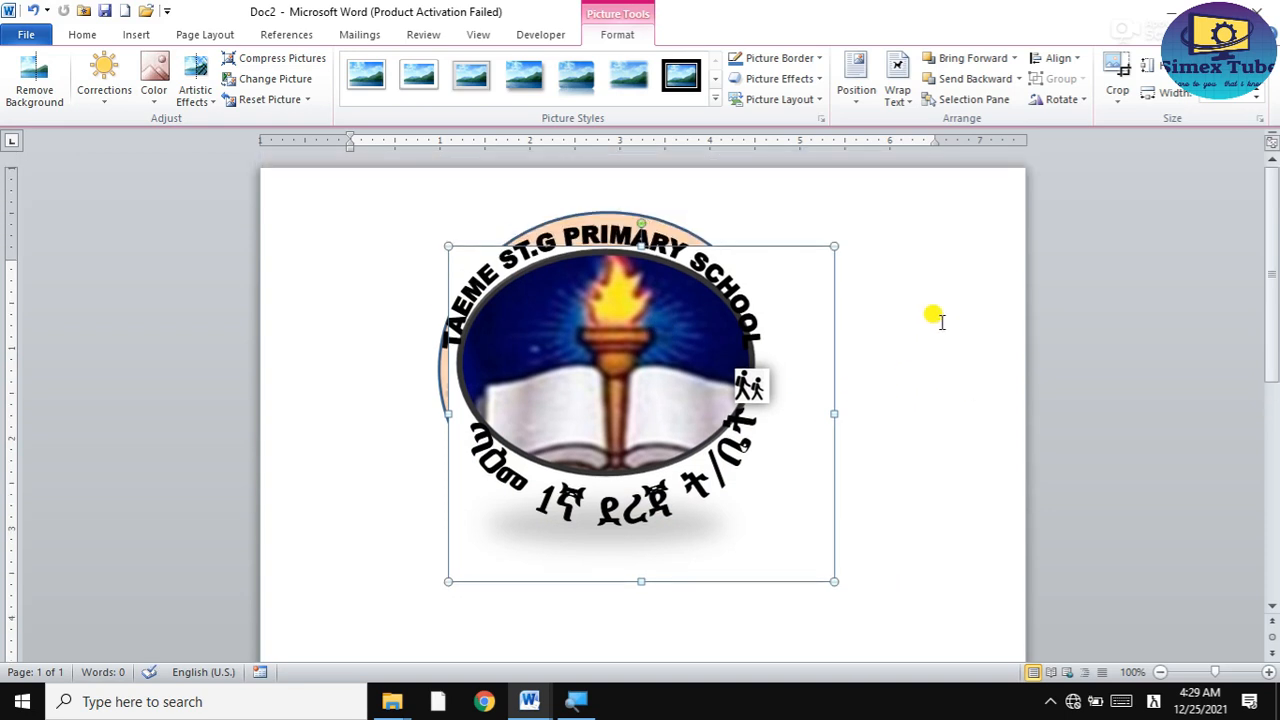
drag(833, 240, 762, 264)
click(917, 318)
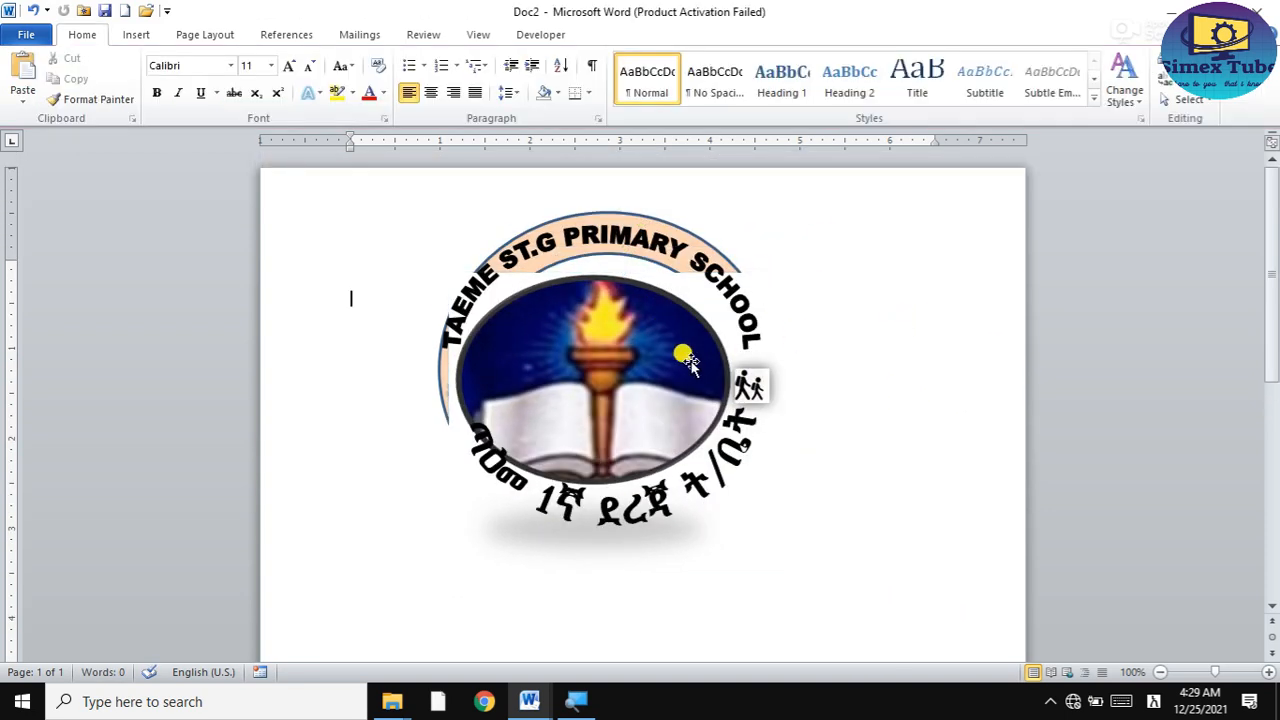
key(ctrl+z)
key(ctrl+z)
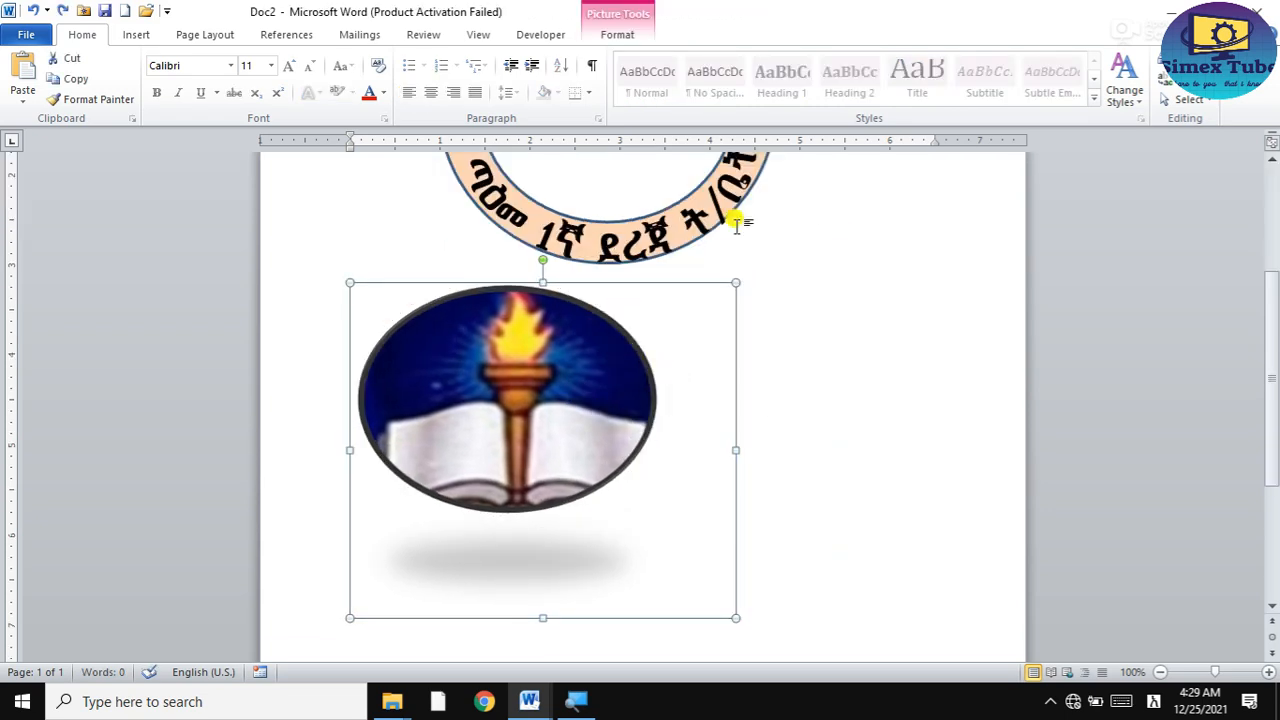
Crop the torch-and-book picture close to its oval frame, cutting off the shadow below and the blank area at the right side.
click(731, 283)
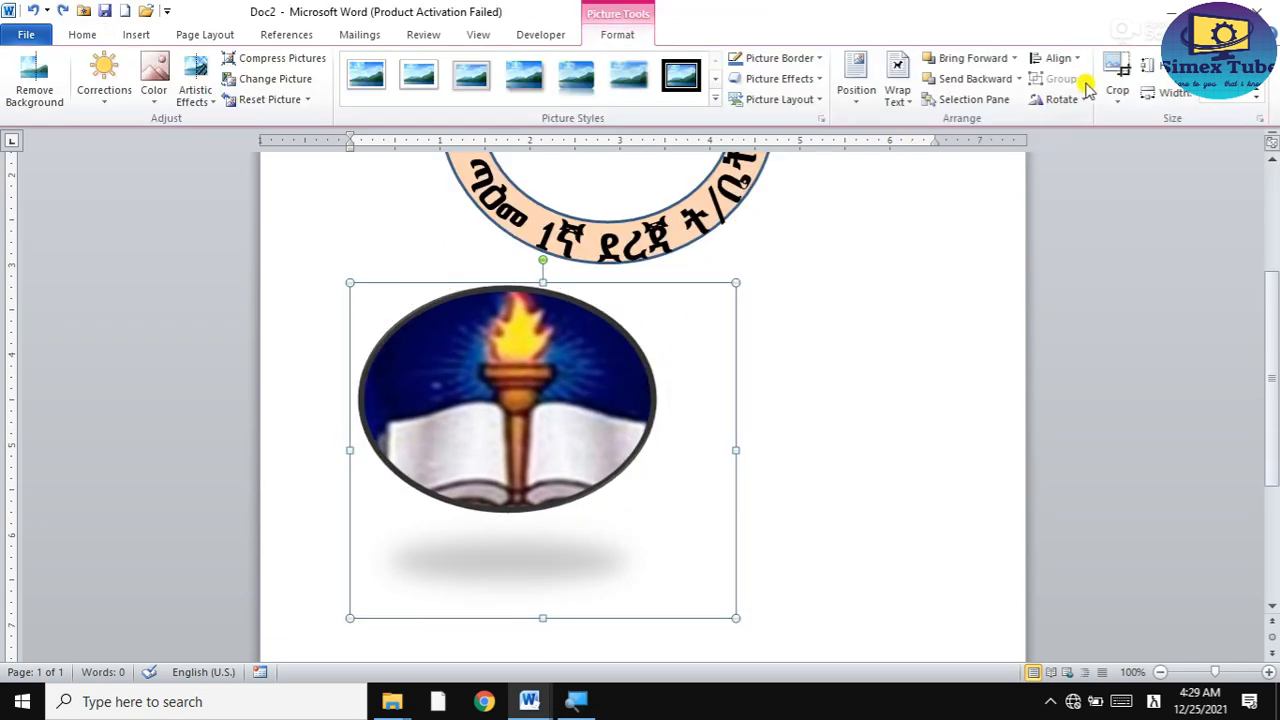
click(1118, 72)
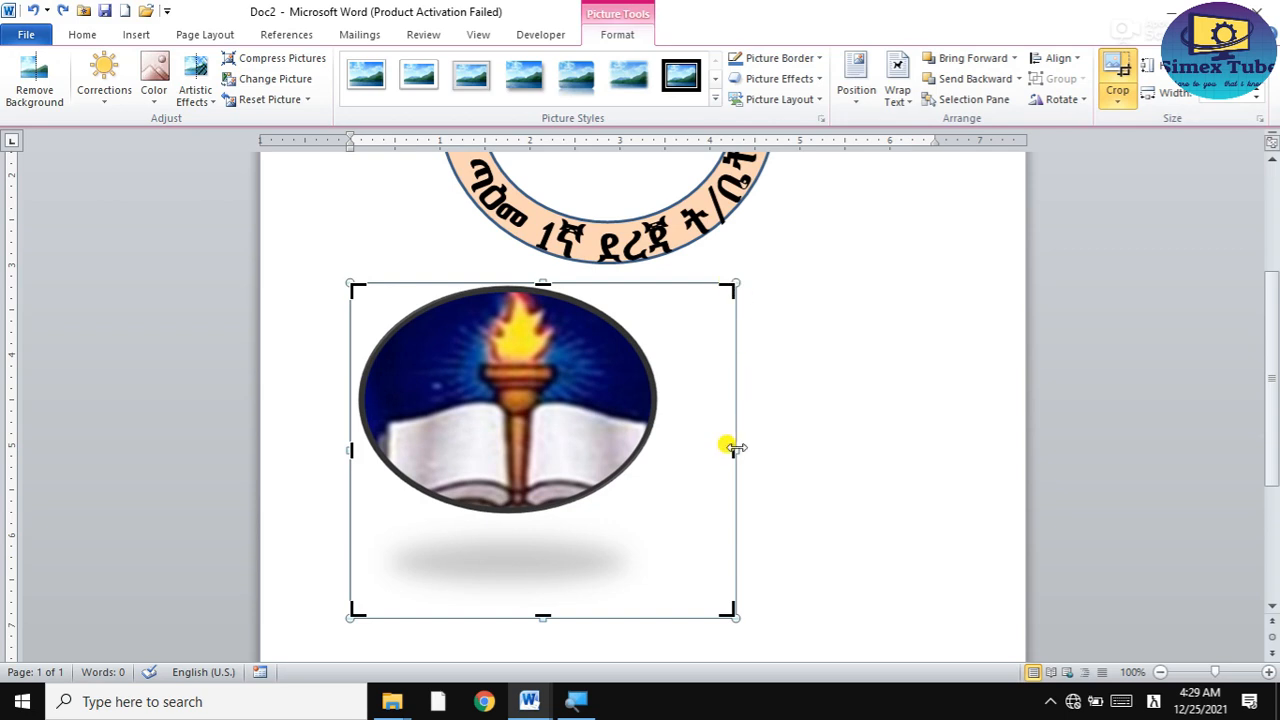
drag(689, 400, 665, 406)
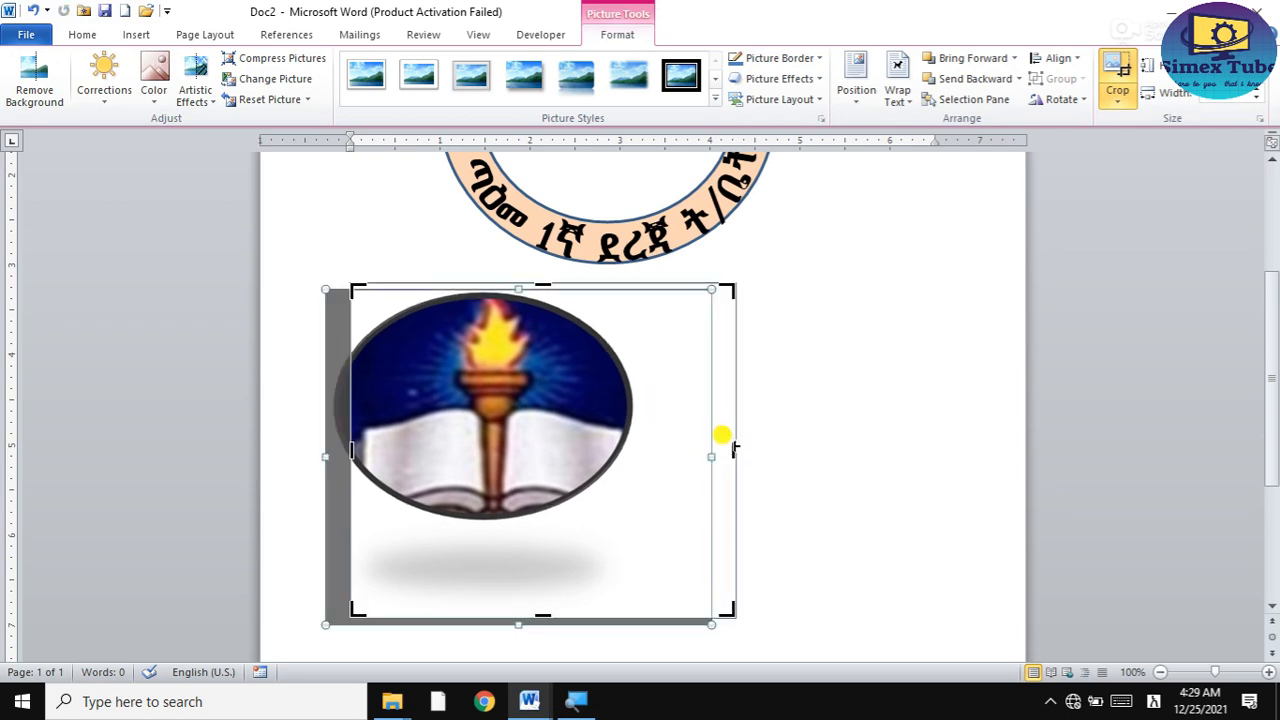
drag(537, 425, 557, 431)
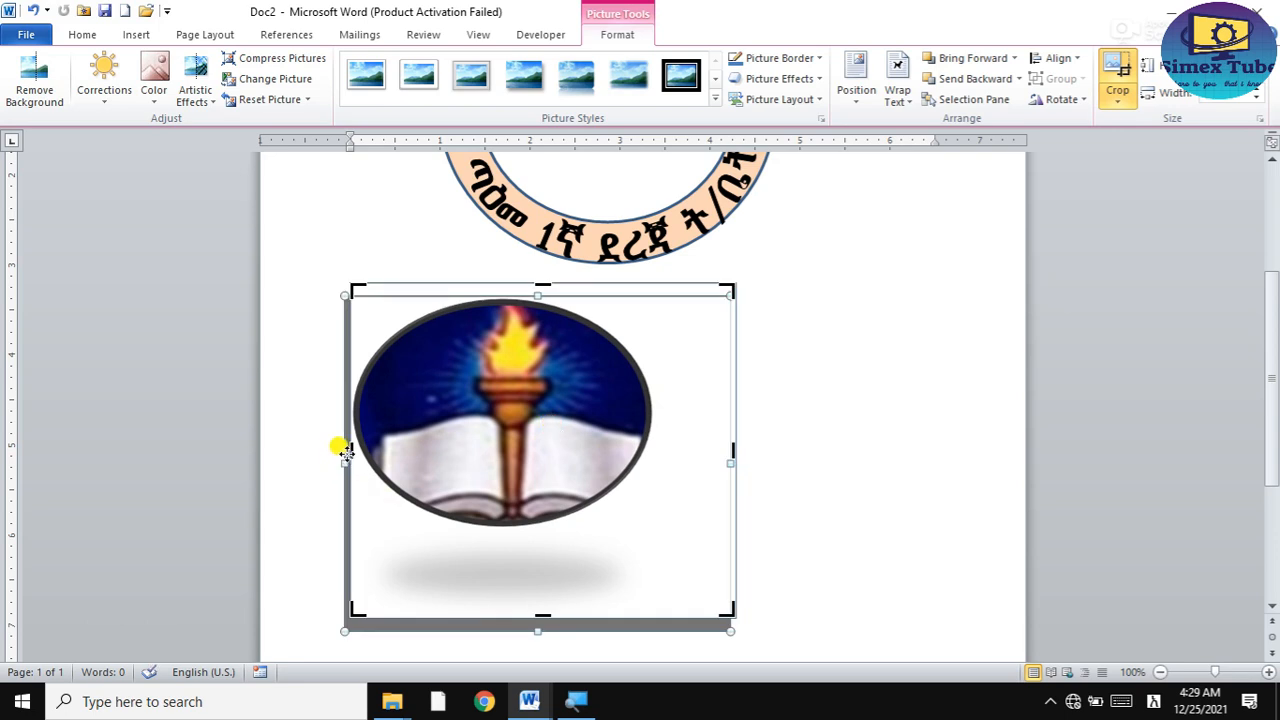
drag(345, 452, 360, 448)
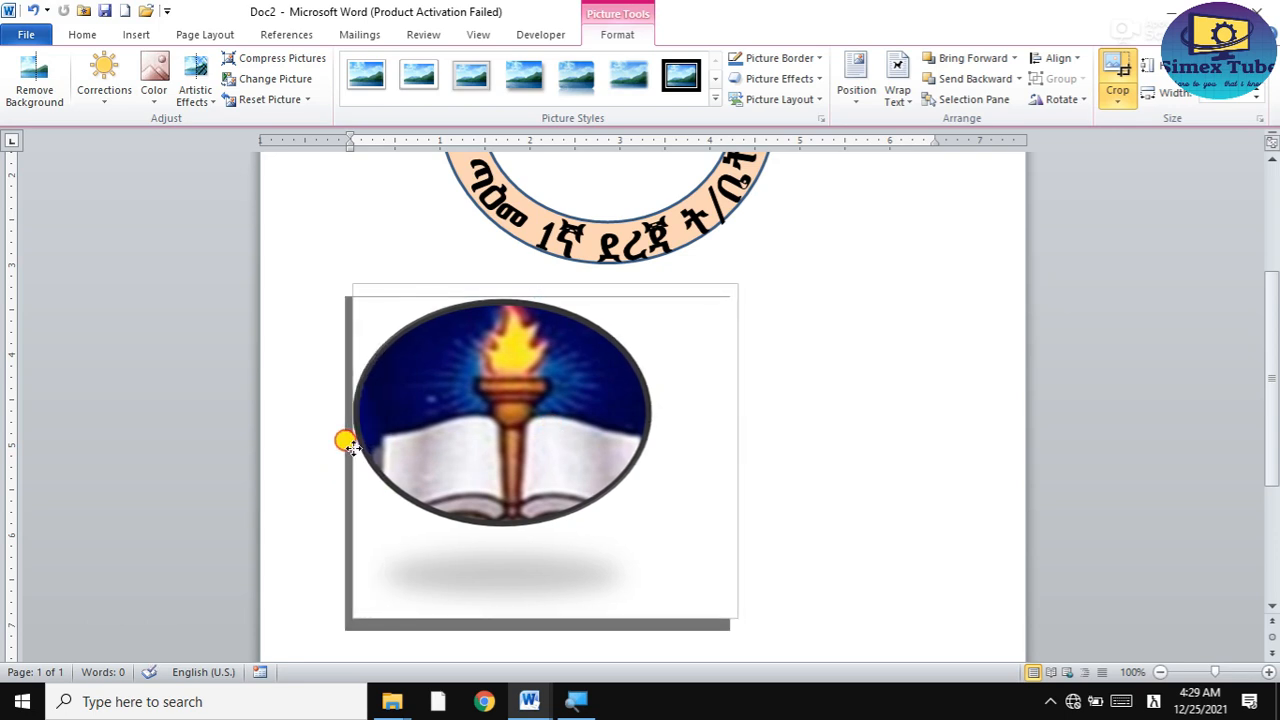
drag(537, 624, 526, 530)
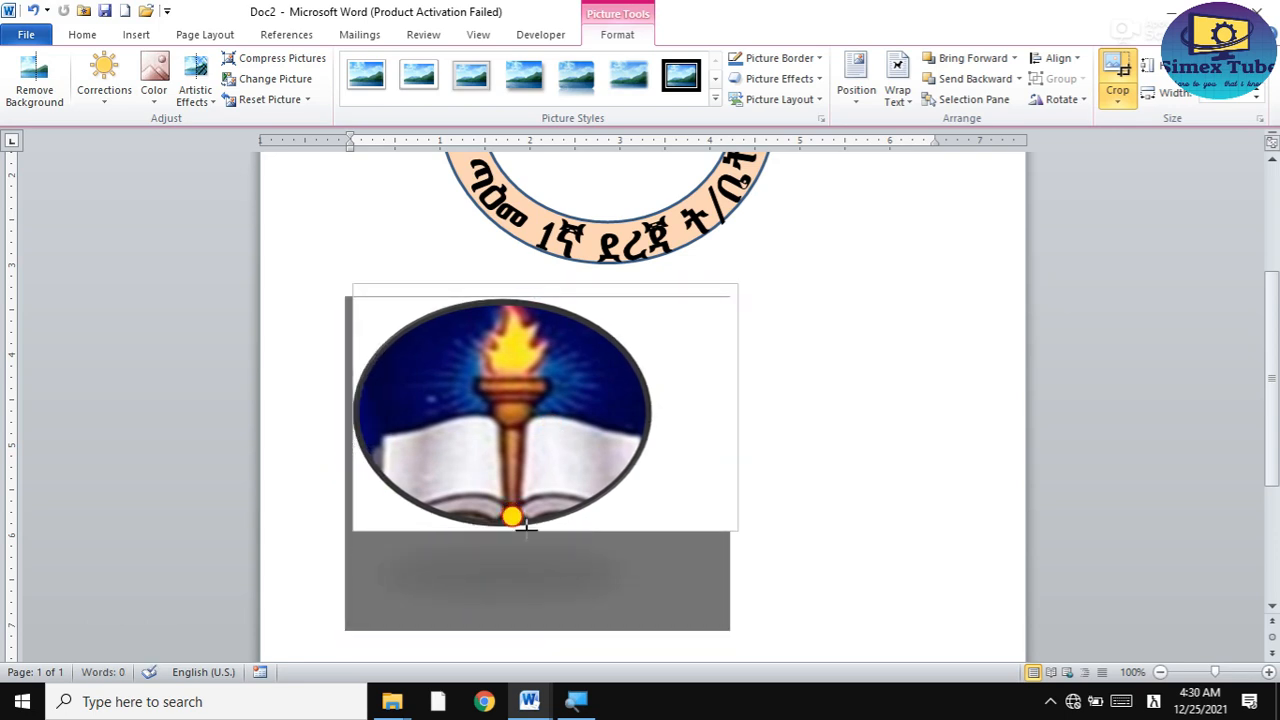
drag(730, 402, 646, 420)
mouse_move(565, 442)
mouse_down()
mouse_move(560, 423)
mouse_move(578, 428)
mouse_up()
drag(643, 404, 652, 400)
drag(506, 518, 505, 525)
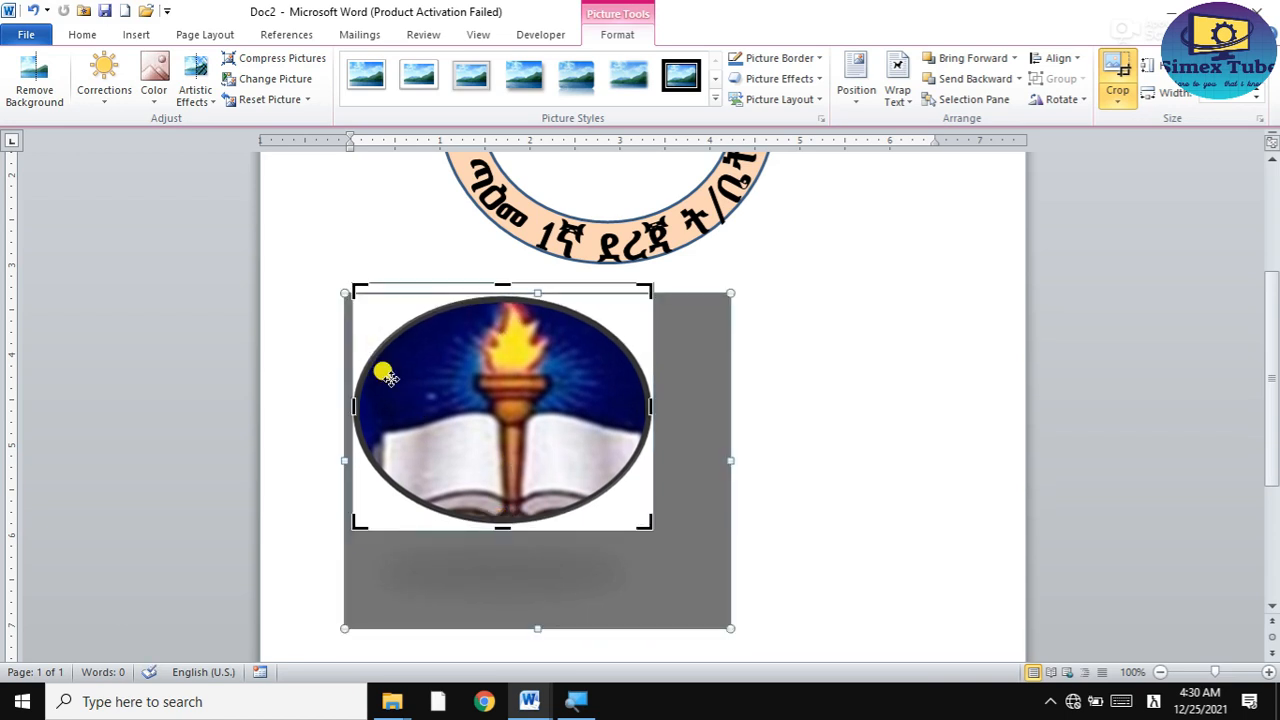
mouse_move(680, 434)
mouse_down()
mouse_move(686, 390)
mouse_move(680, 436)
mouse_up()
click(682, 437)
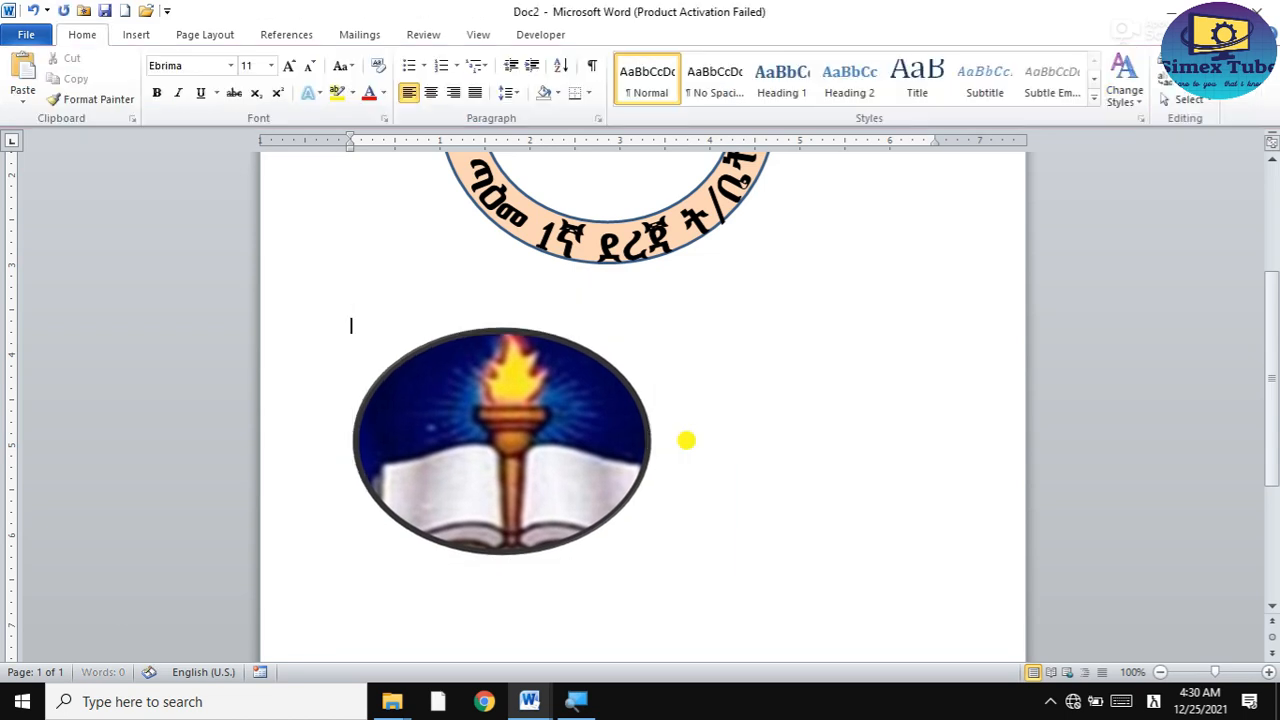
Keep the cropped picture's wrapping at Behind Text, then move it into the ring's centre and shrink it to roughly the inner circle's width.
click(558, 418)
click(897, 92)
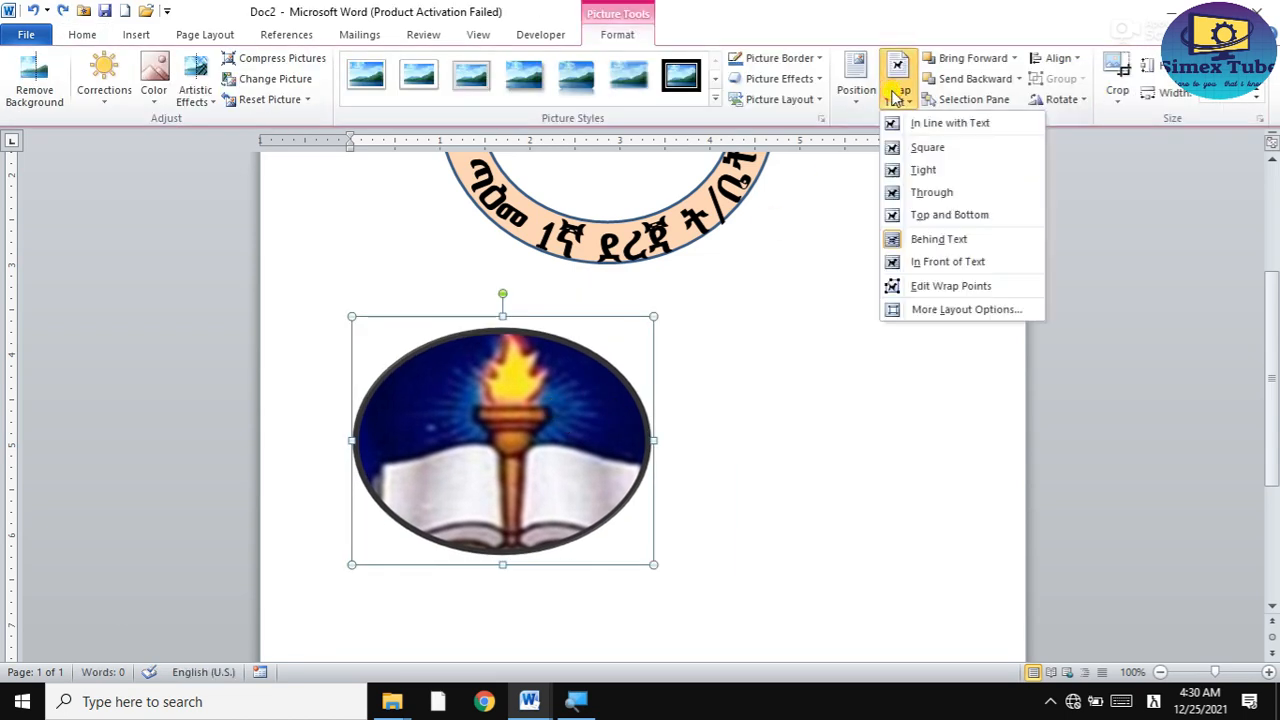
click(925, 240)
drag(531, 586, 605, 500)
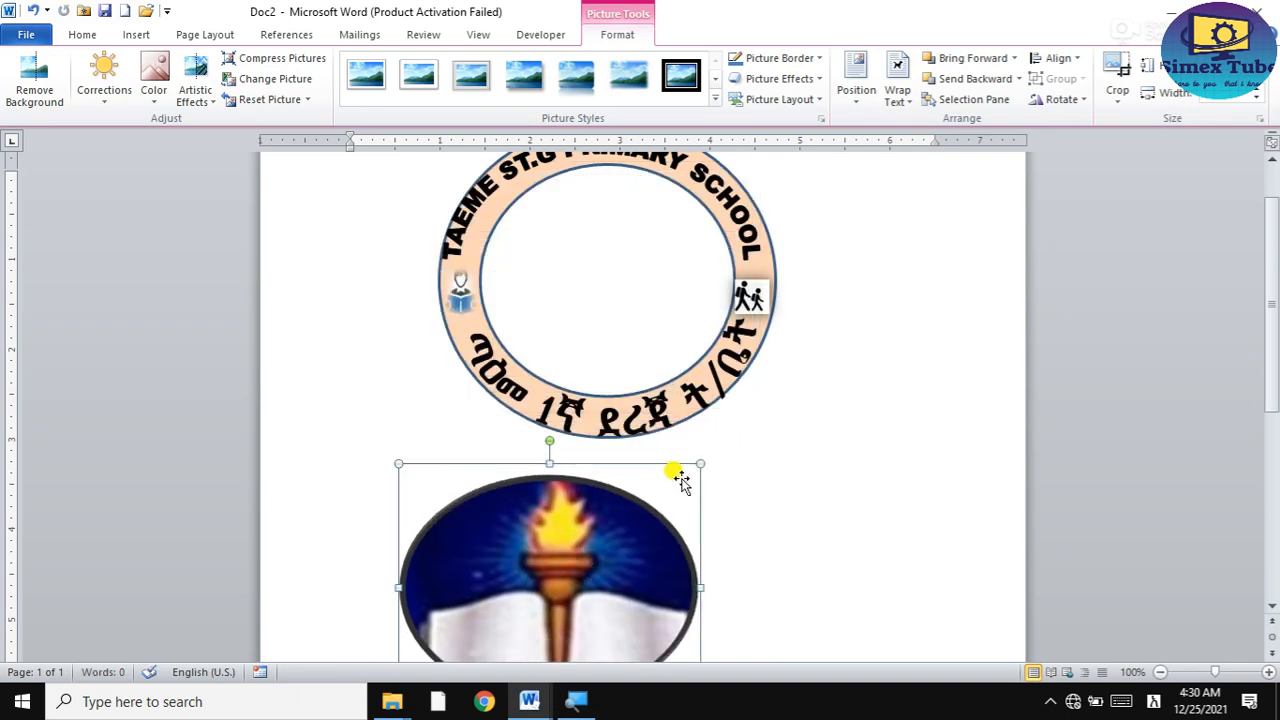
drag(577, 588, 651, 266)
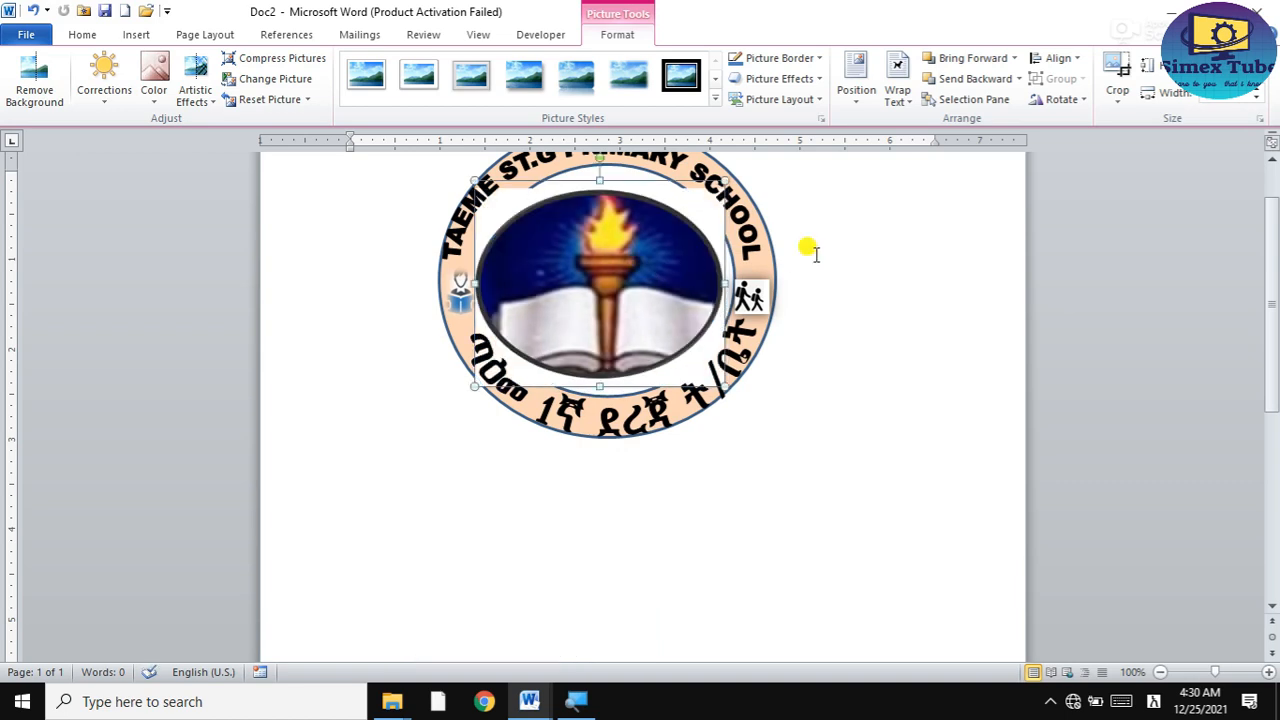
click(879, 316)
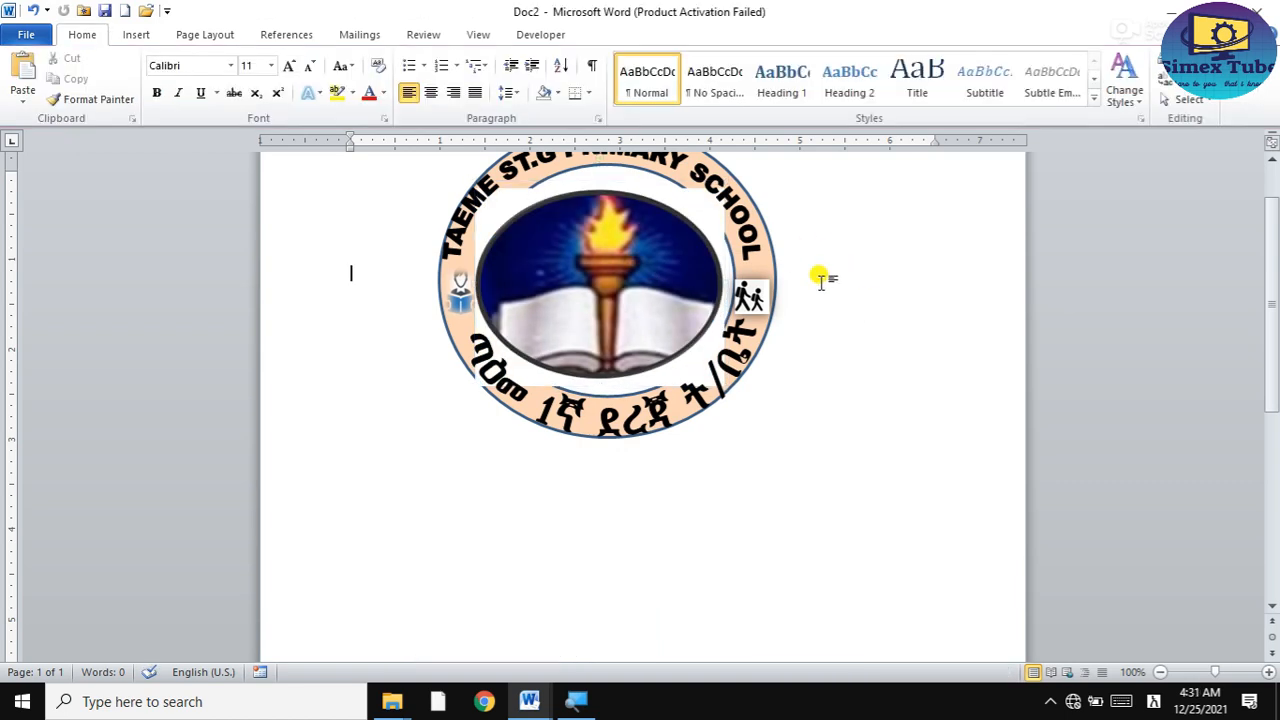
Set the torch-and-book picture's text wrapping to In Front of Text.
scroll(820, 280, up, 2)
click(500, 280)
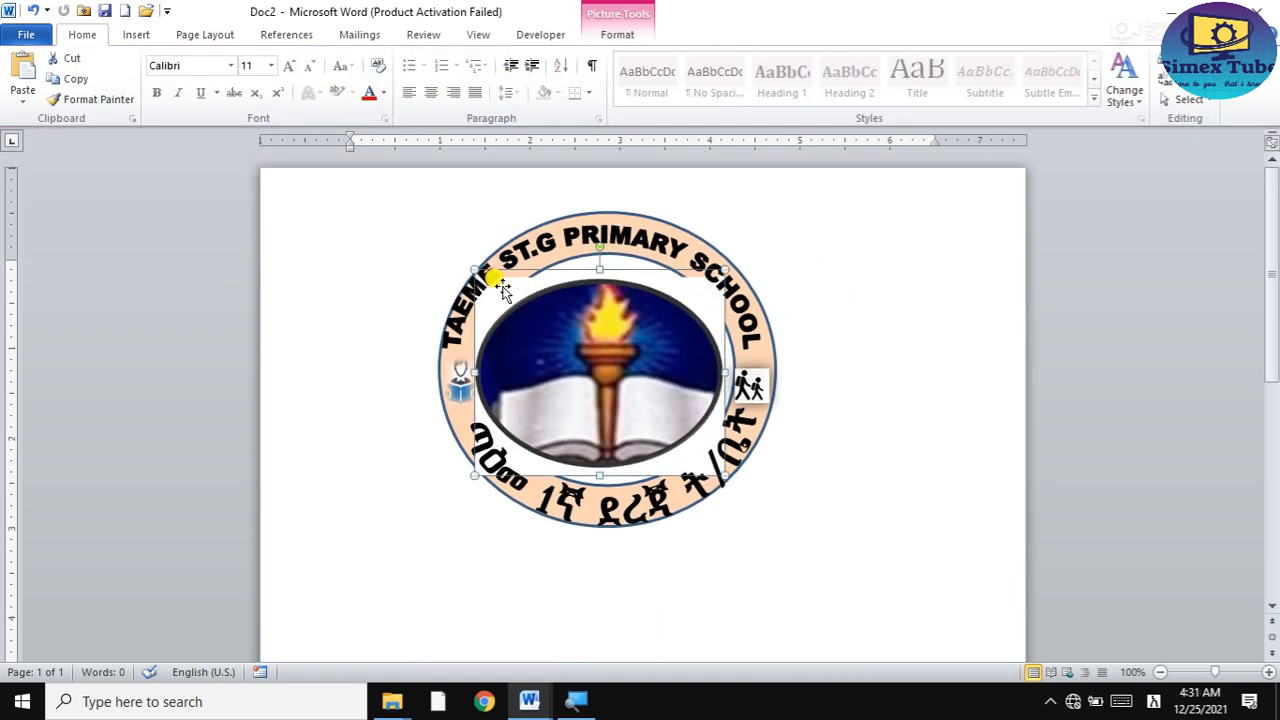
double_click(700, 285)
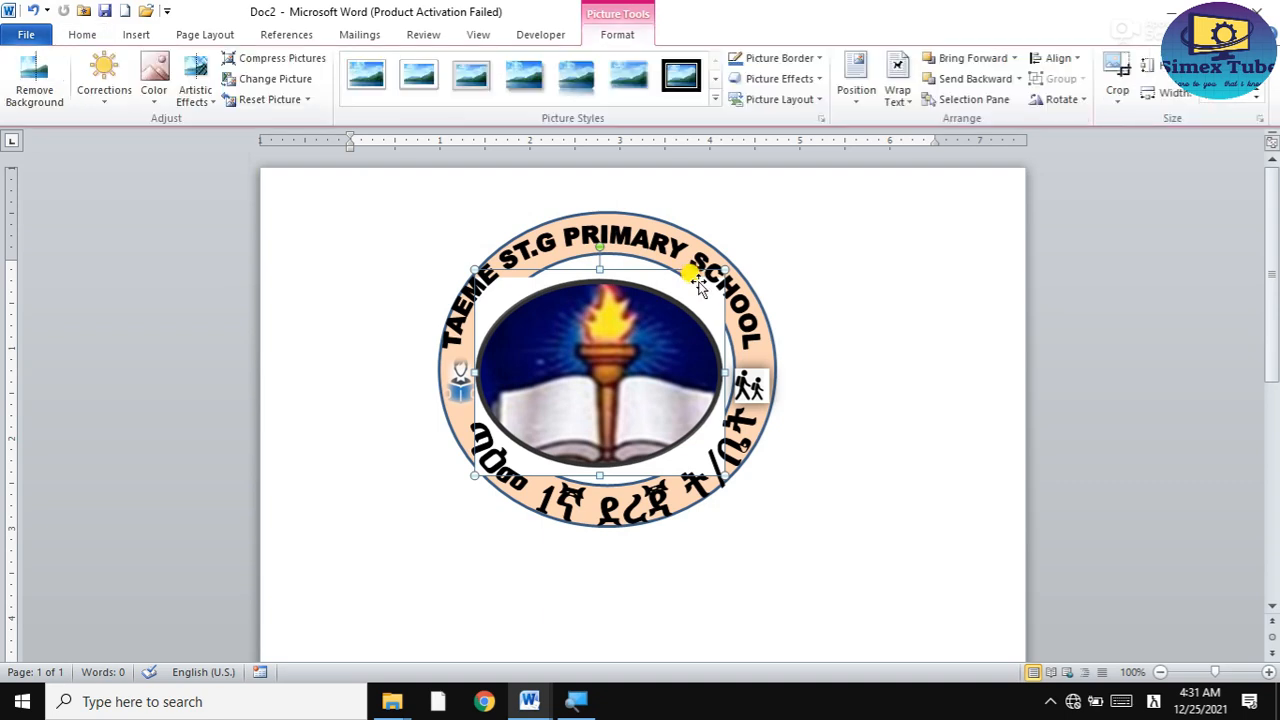
click(897, 105)
click(948, 261)
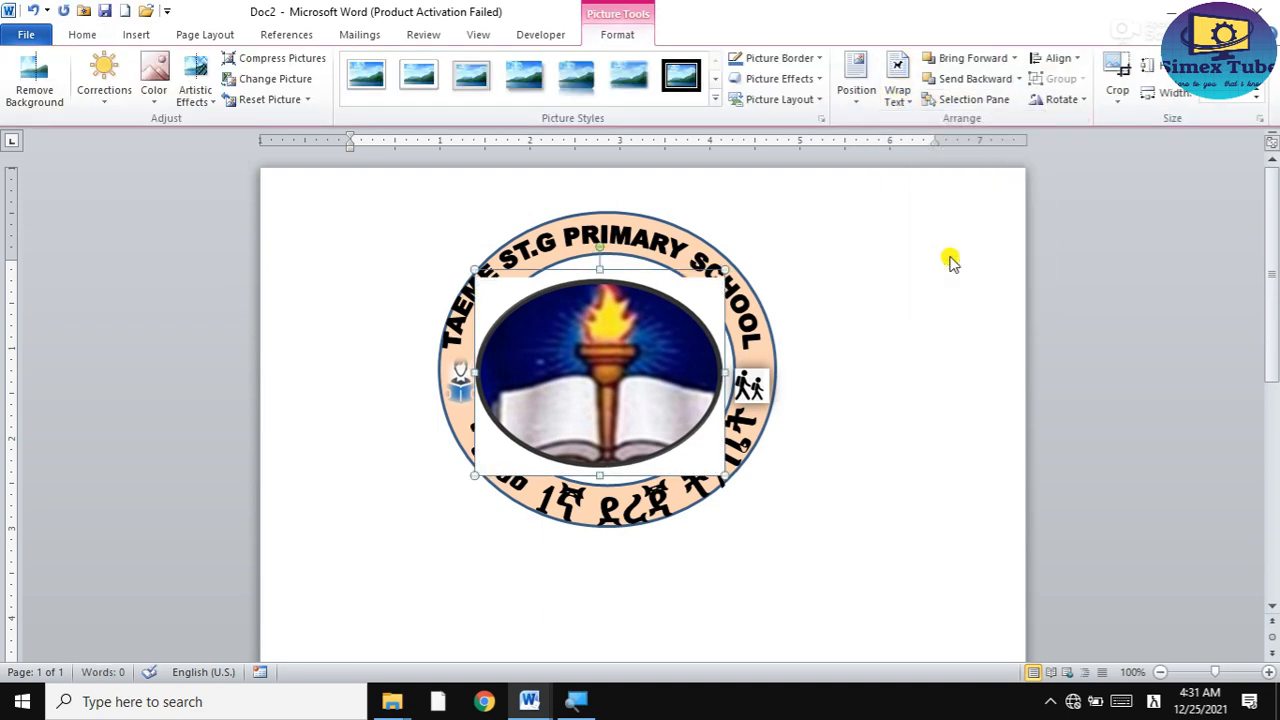
click(897, 100)
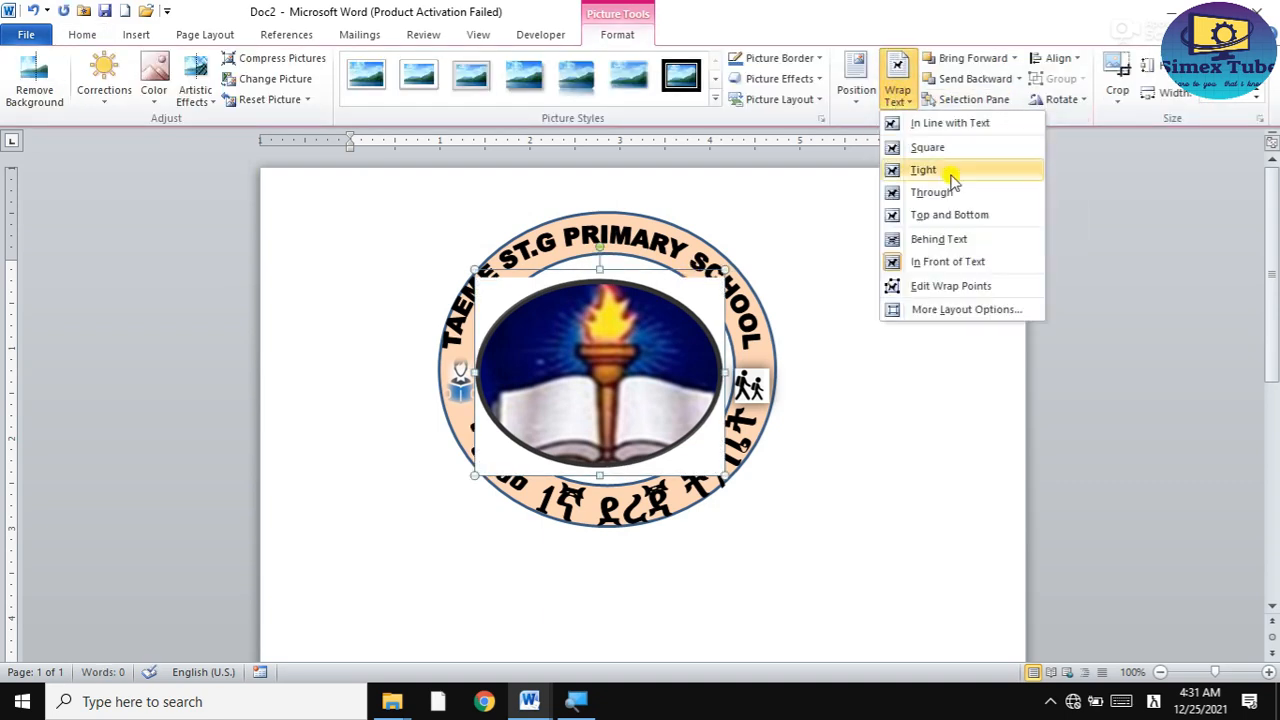
click(955, 261)
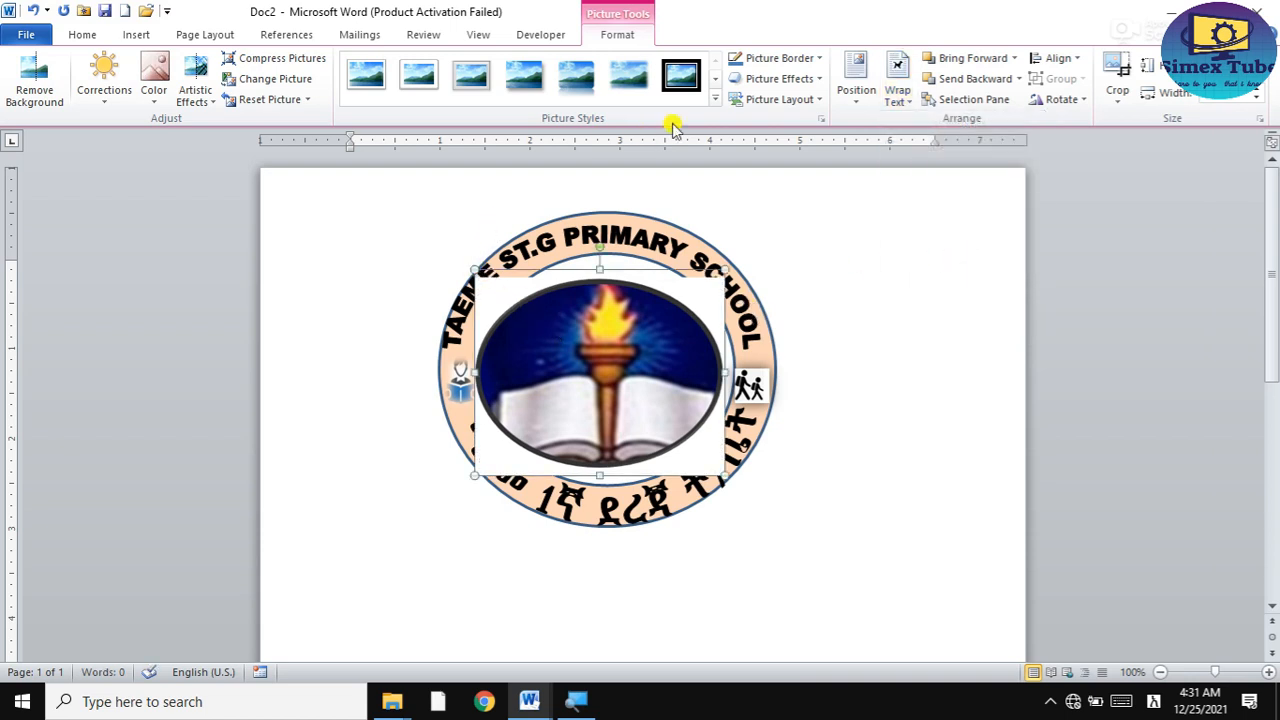
Apply the black-framed oval picture style to the torch-and-book picture, centre it, and stretch it downward to fill the ring's inner circle.
click(715, 80)
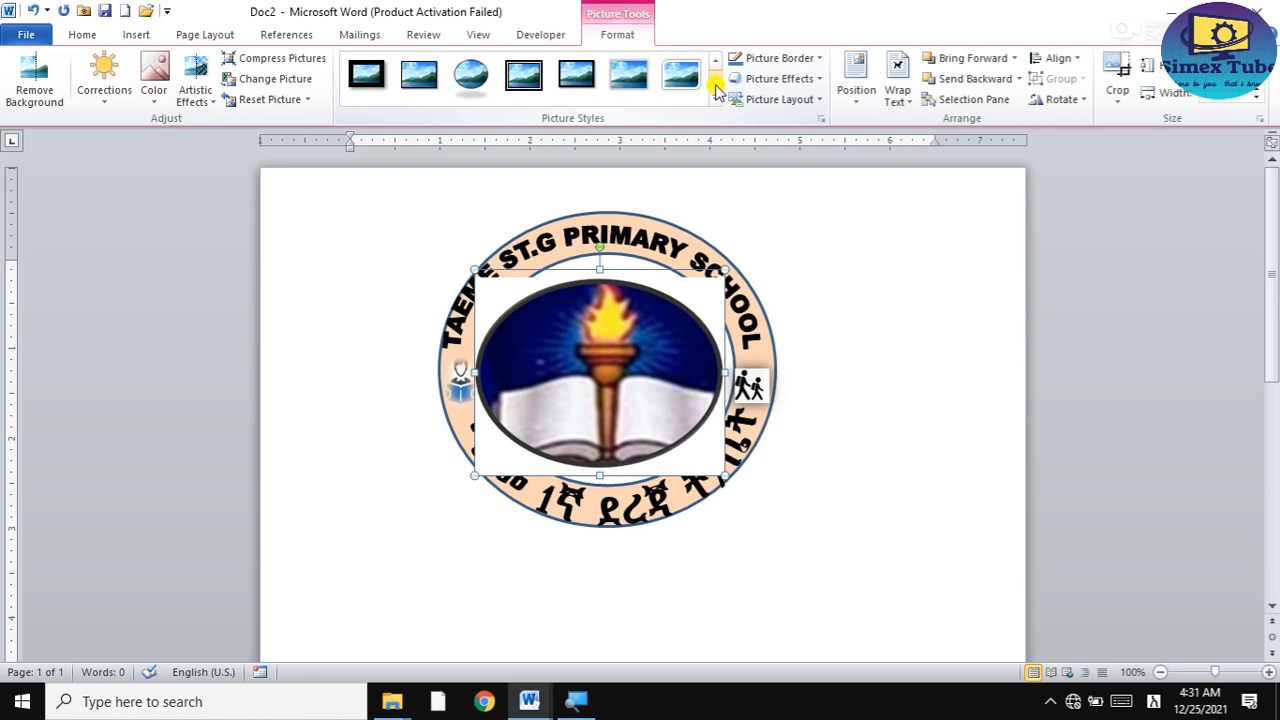
click(473, 68)
mouse_move(587, 335)
mouse_down()
mouse_move(600, 307)
mouse_move(593, 320)
mouse_up()
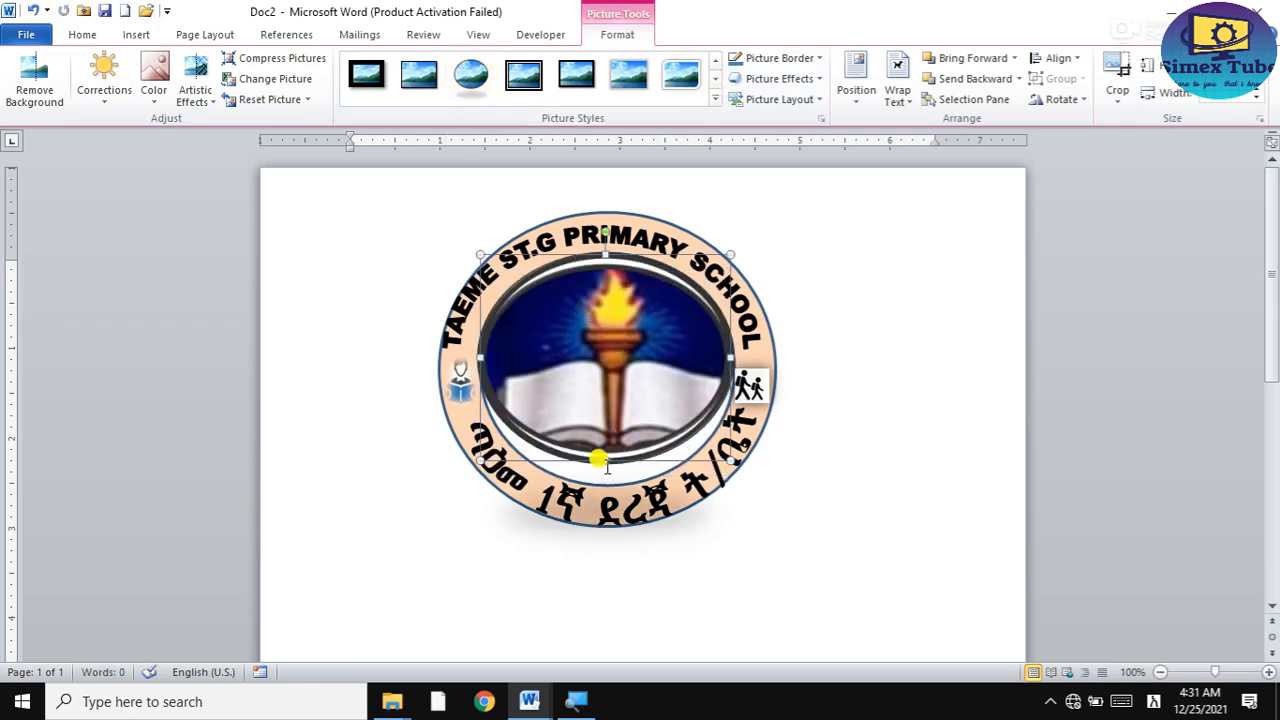
drag(605, 461, 606, 470)
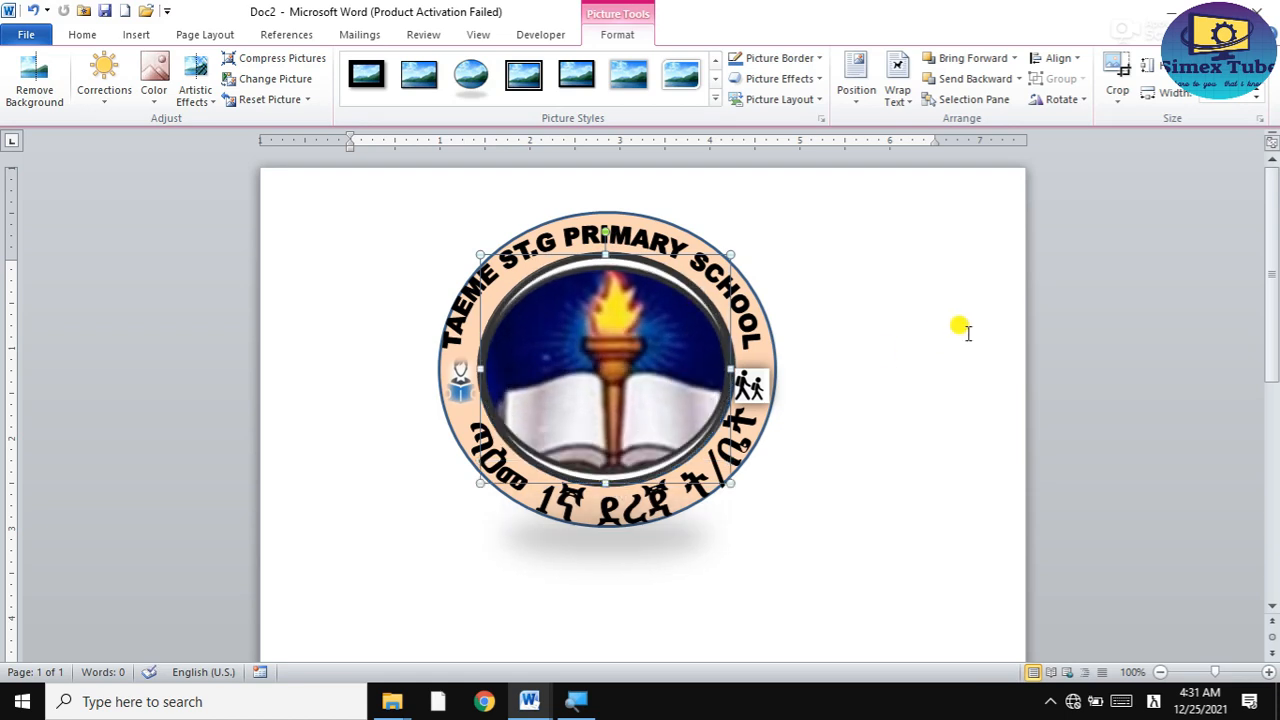
click(900, 335)
click(595, 258)
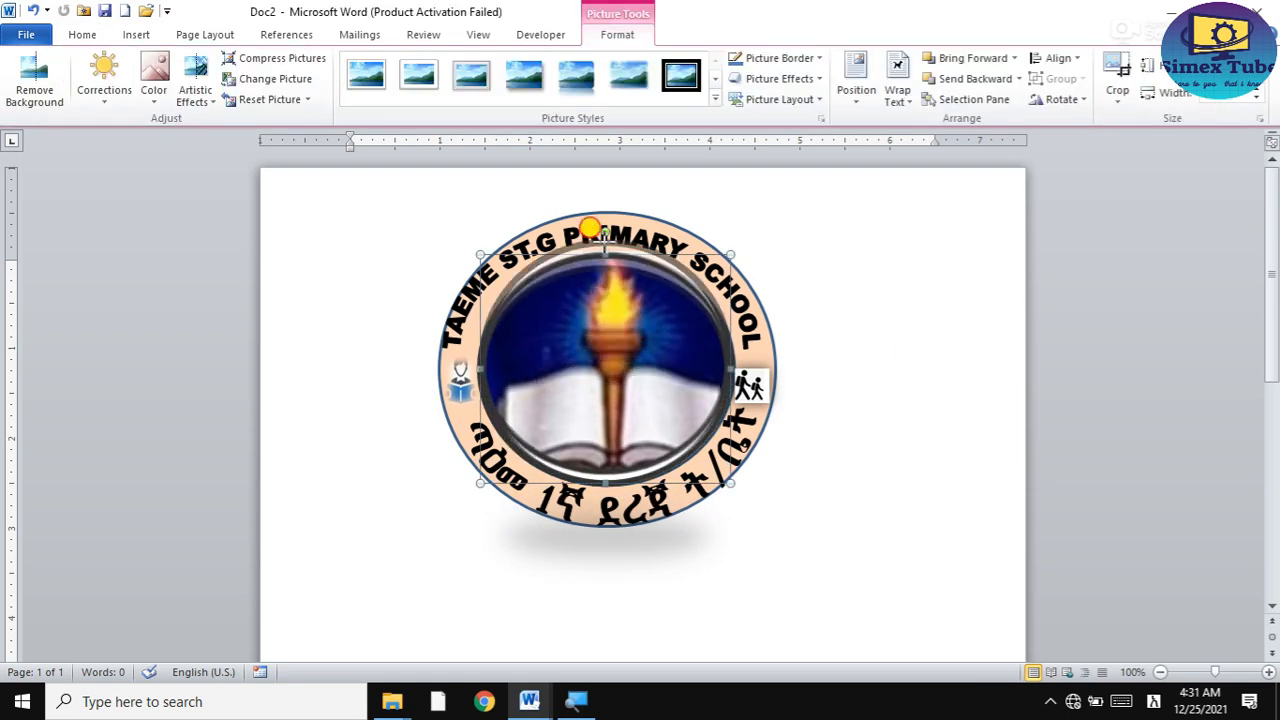
click(918, 262)
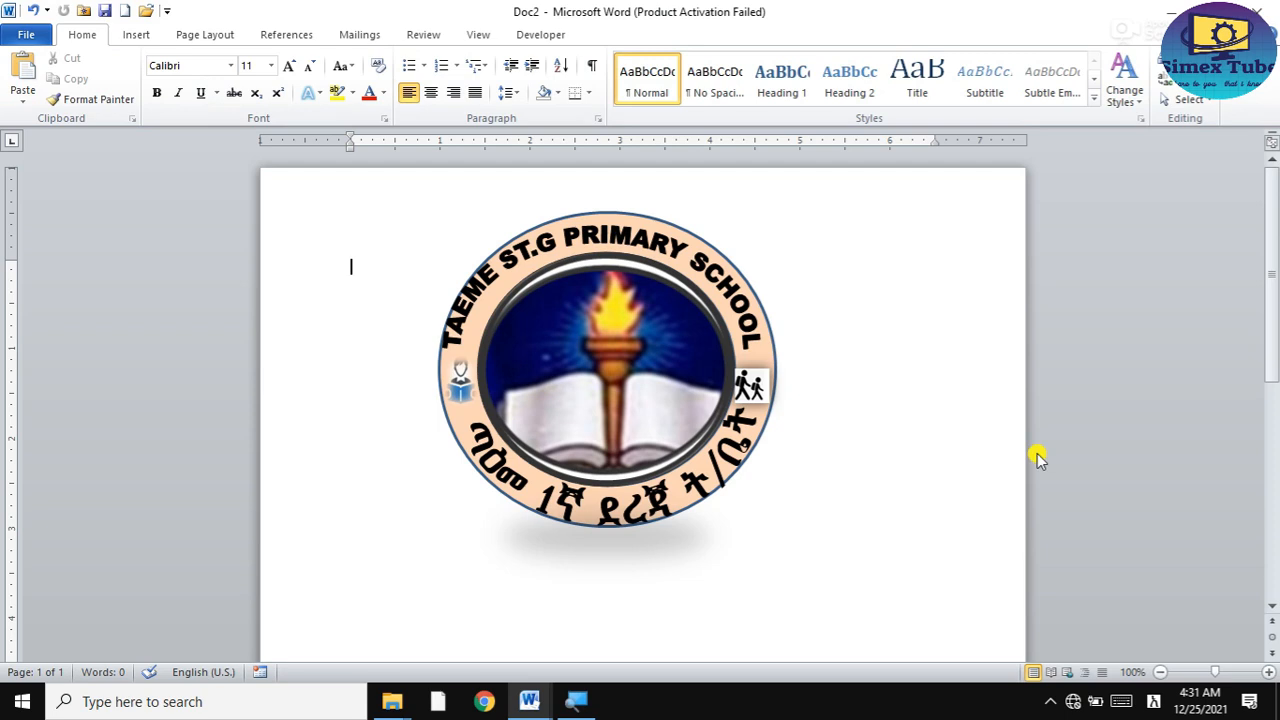
Draw a text box over the left page of the open book and extend its upper edge slightly.
click(136, 34)
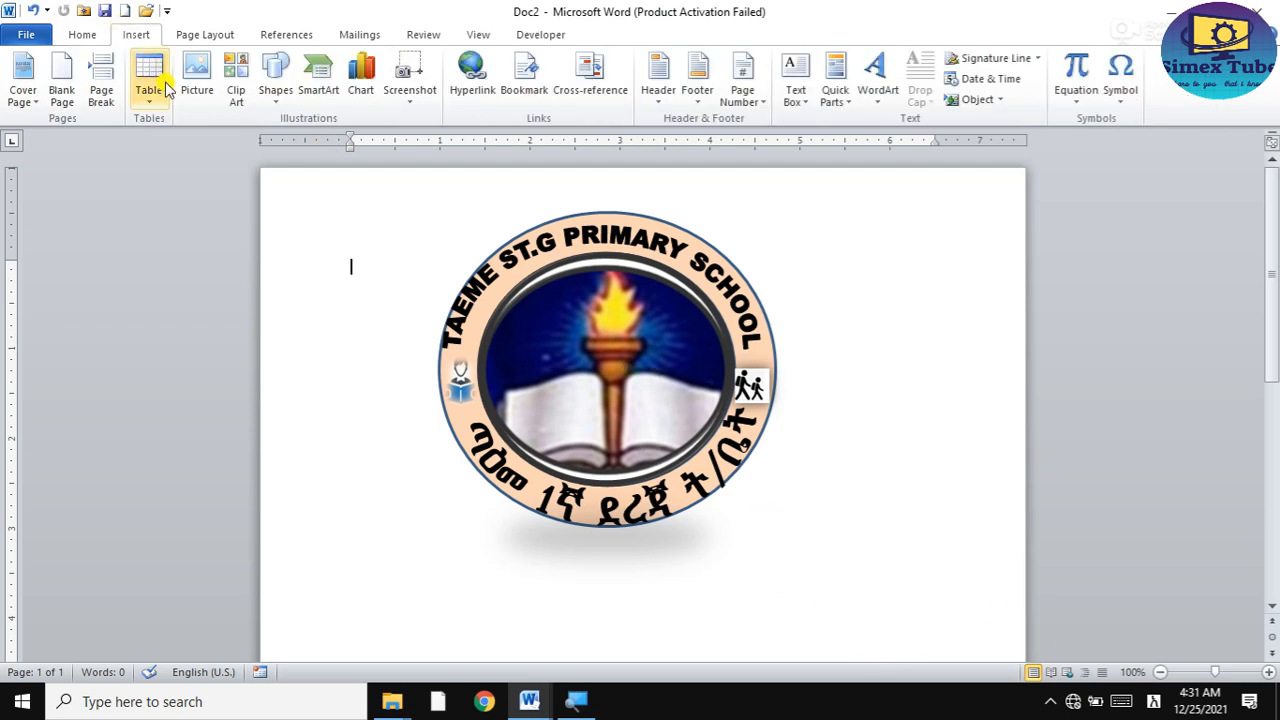
click(270, 96)
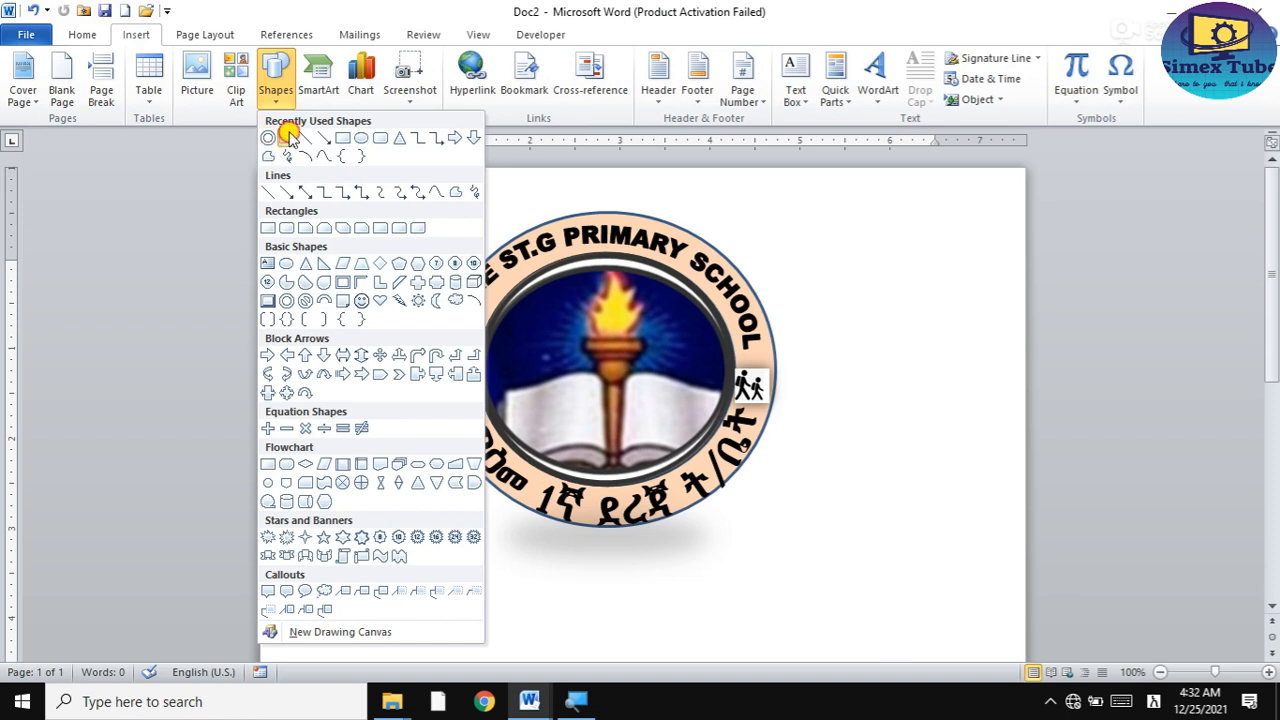
click(285, 140)
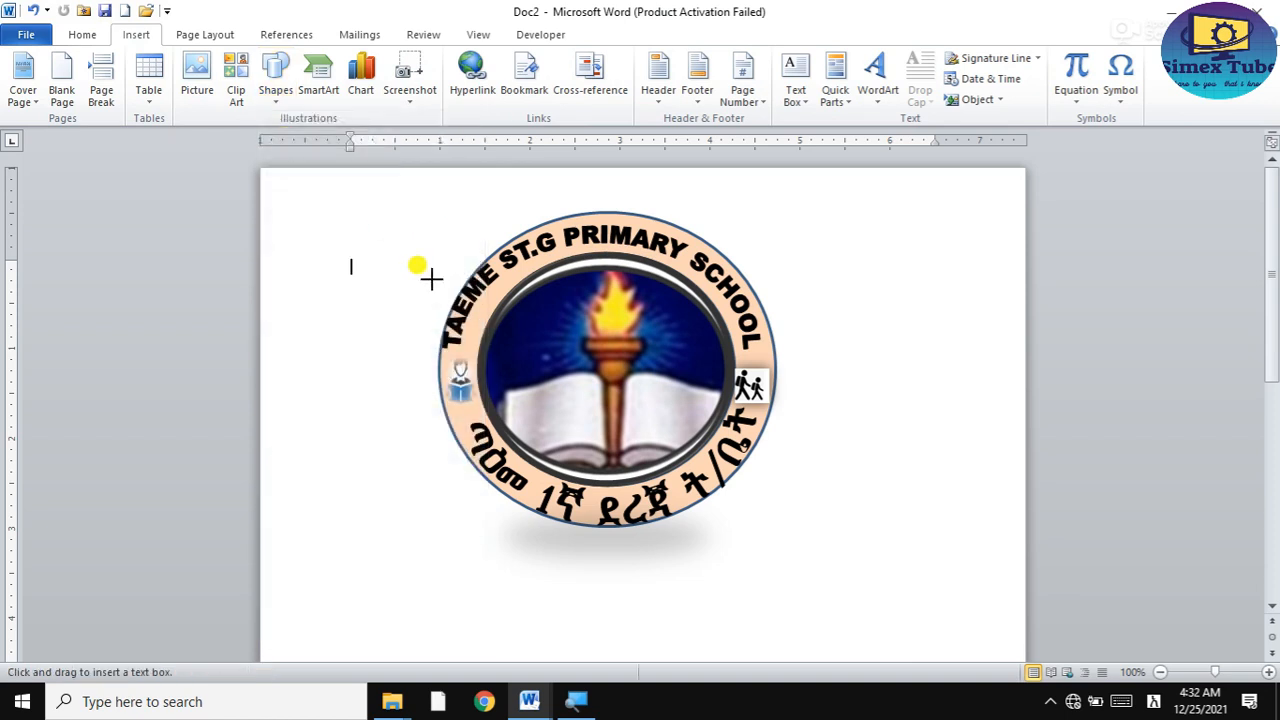
mouse_move(502, 386)
mouse_down()
mouse_move(577, 411)
mouse_move(600, 446)
mouse_up()
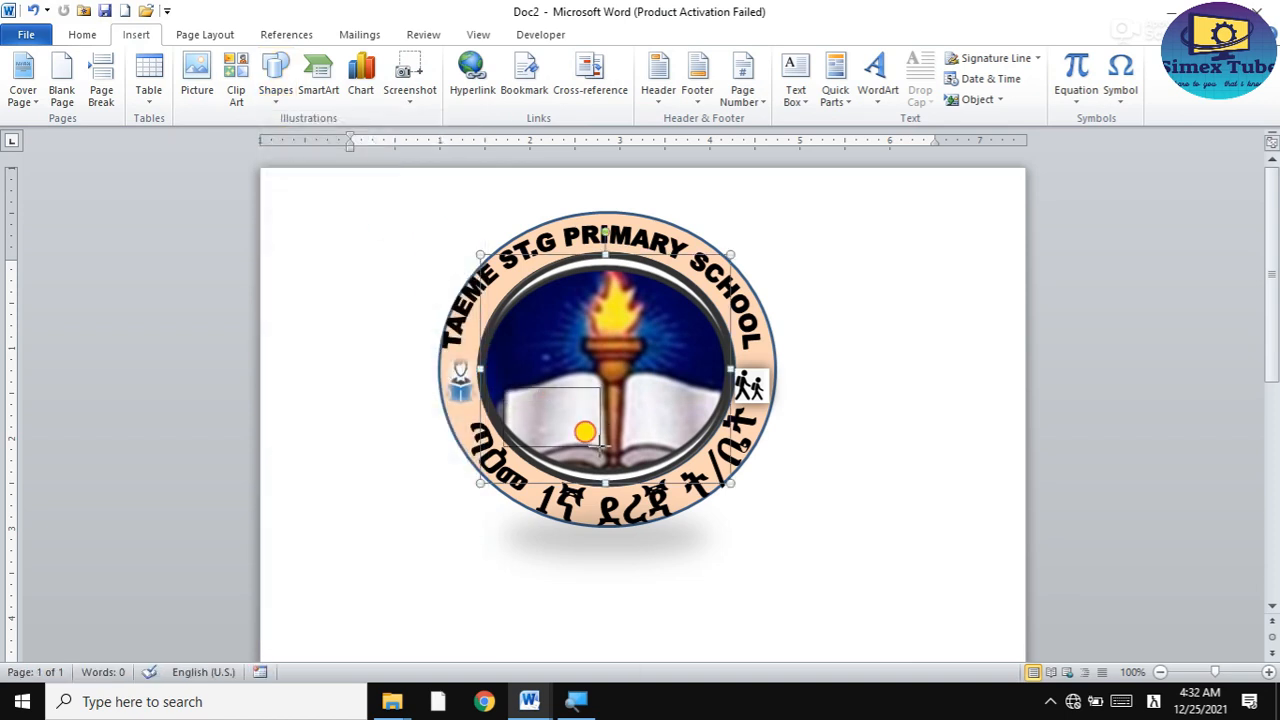
drag(551, 387, 551, 376)
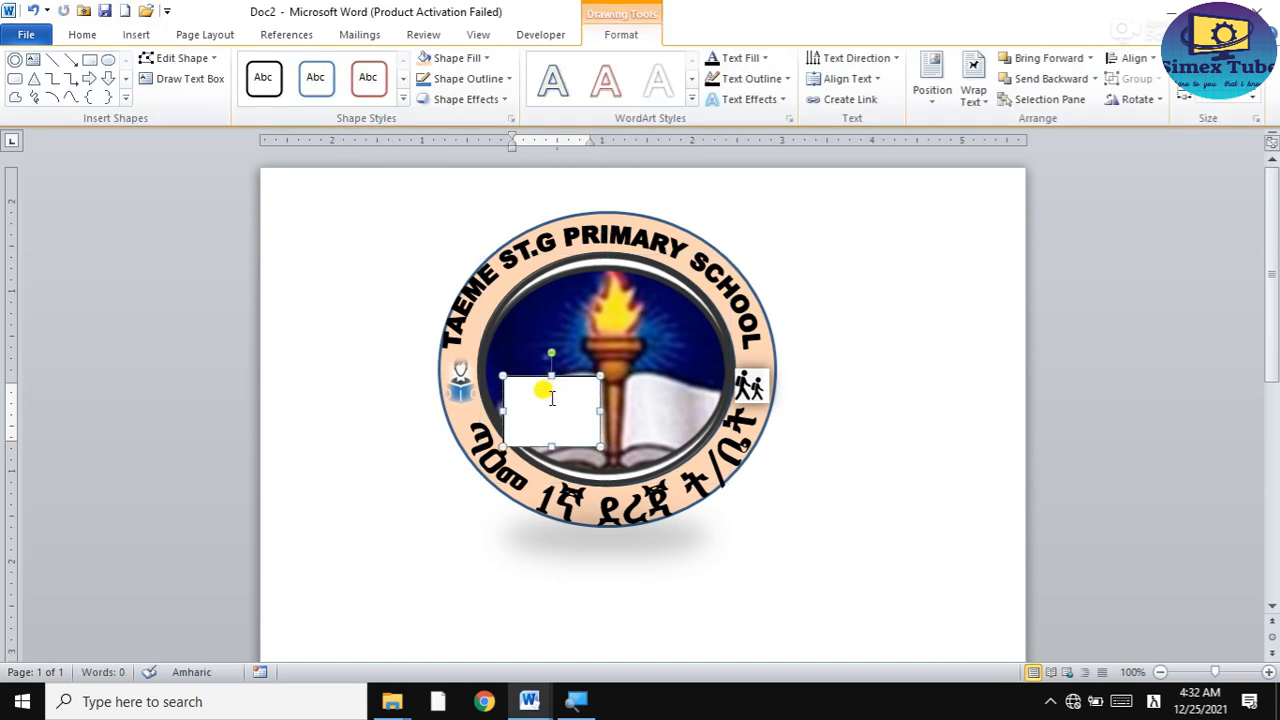
Switch the keyboard input language to English and place the text cursor inside the new text box.
key(alt+space)
double_click(540, 390)
key(alt+shift)
key(alt+space)
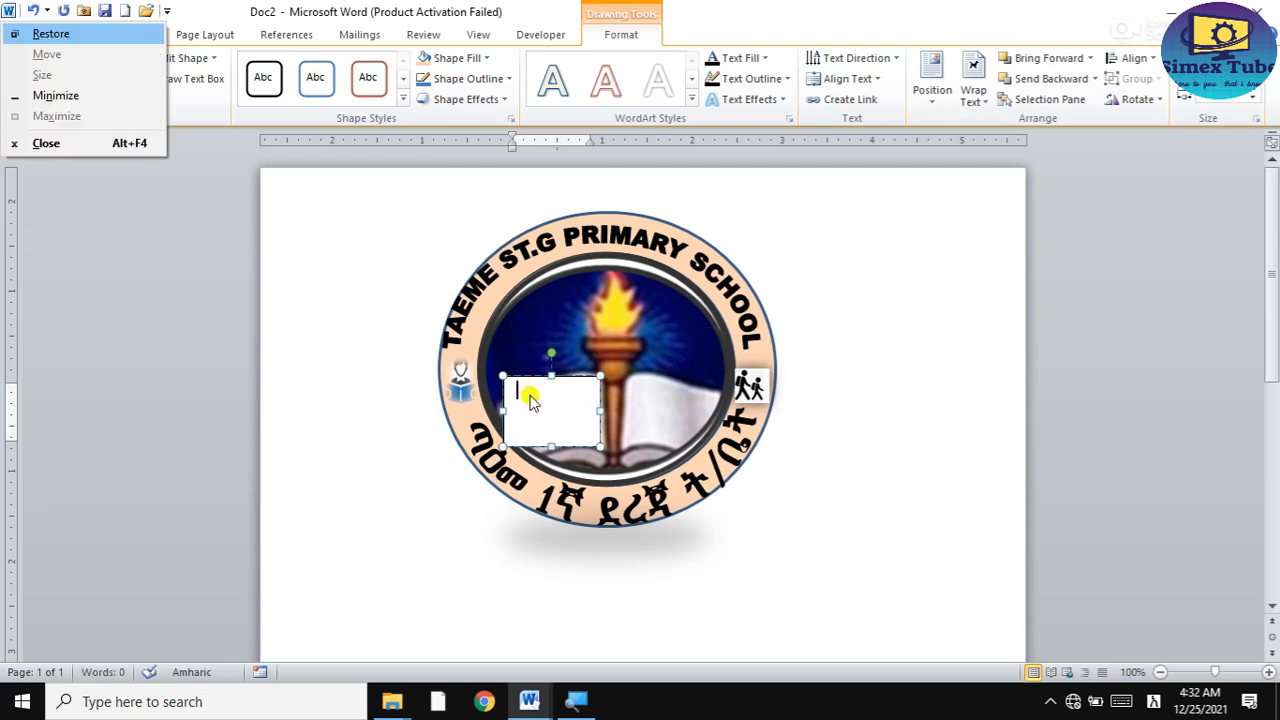
click(806, 578)
key(alt+shift)
key(alt+space)
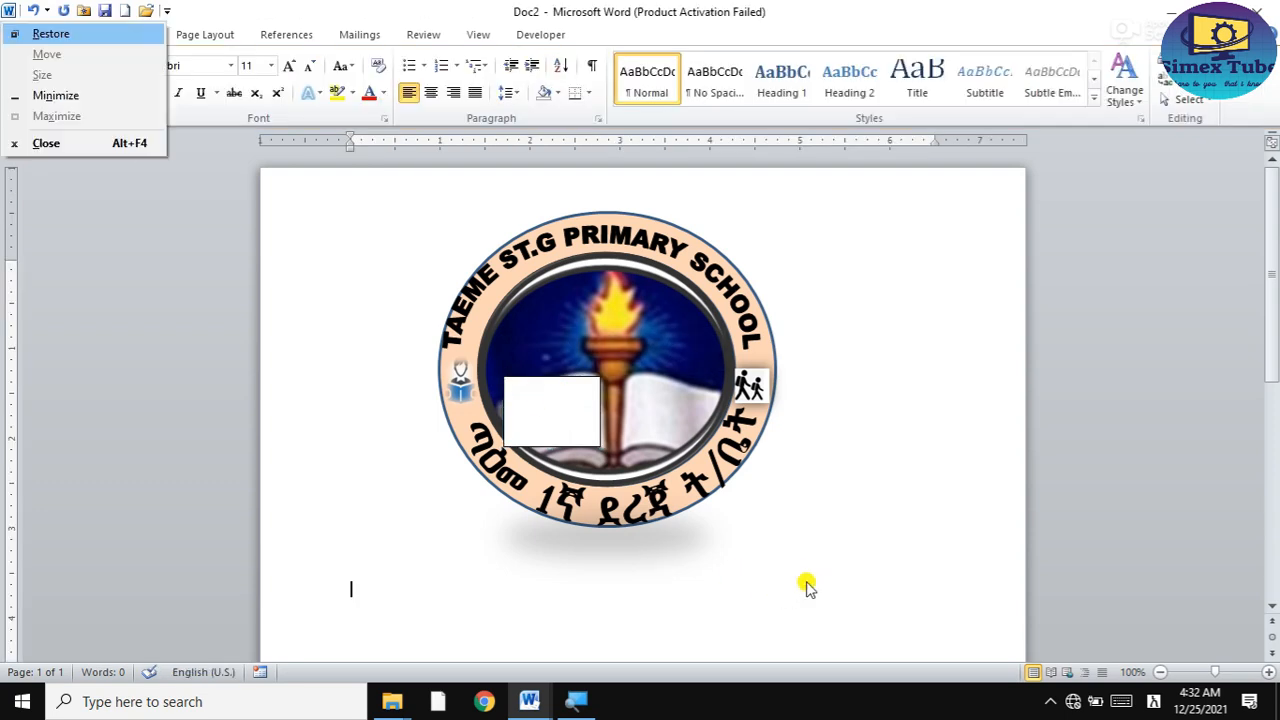
click(535, 400)
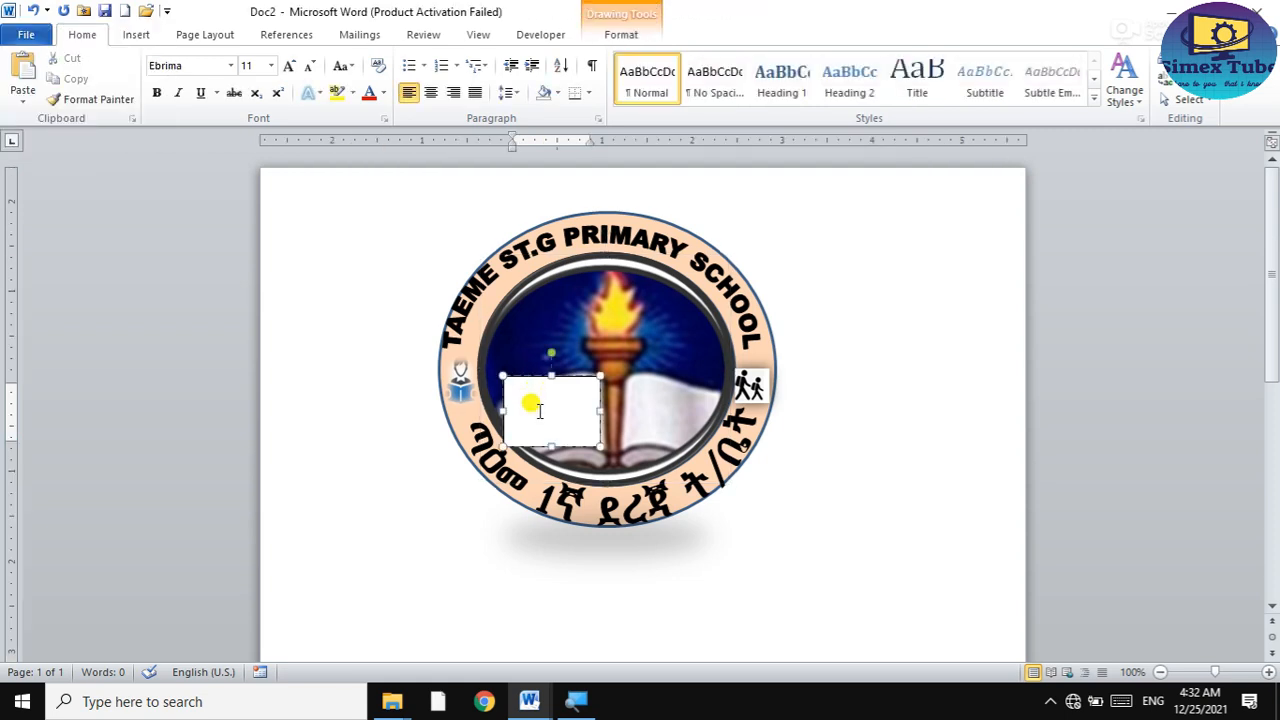
key(alt+shift)
key(alt+shift)
Enter "ABCD...." on the first line and ".....XYZ" on the second line of the text box.
text(ABCD)
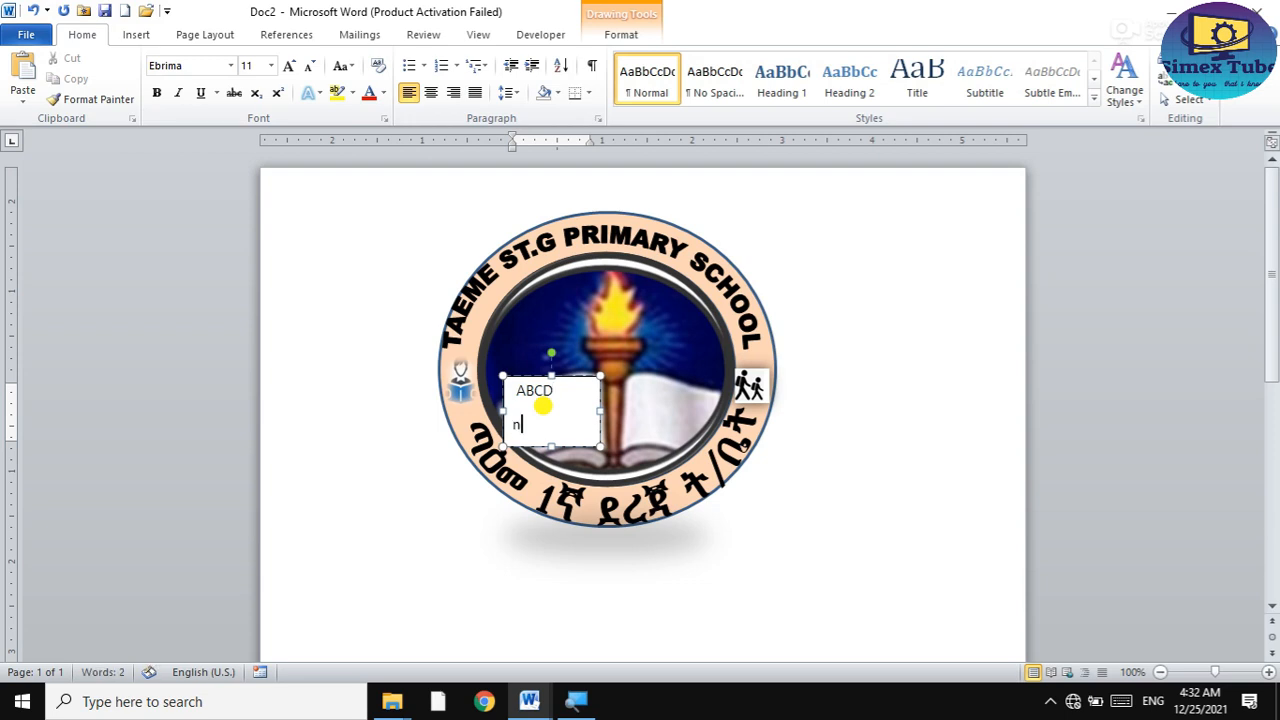
key(alt+shift)
click(546, 406)
text(....)
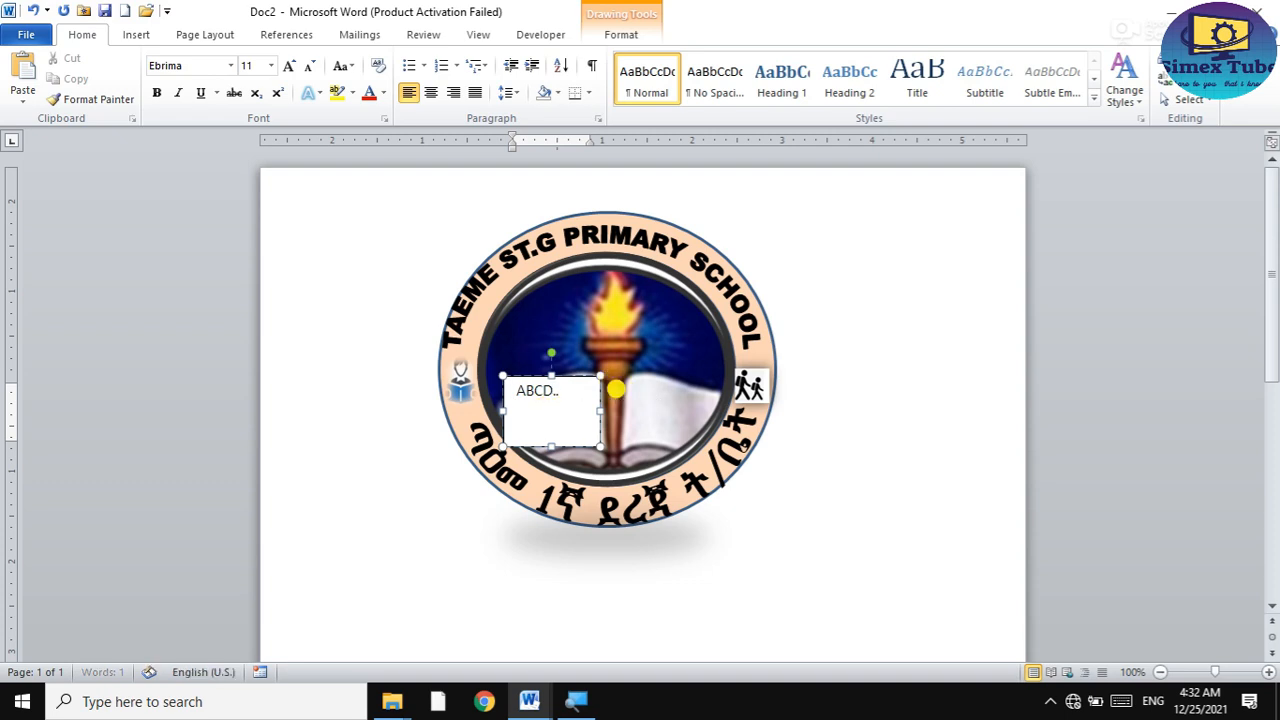
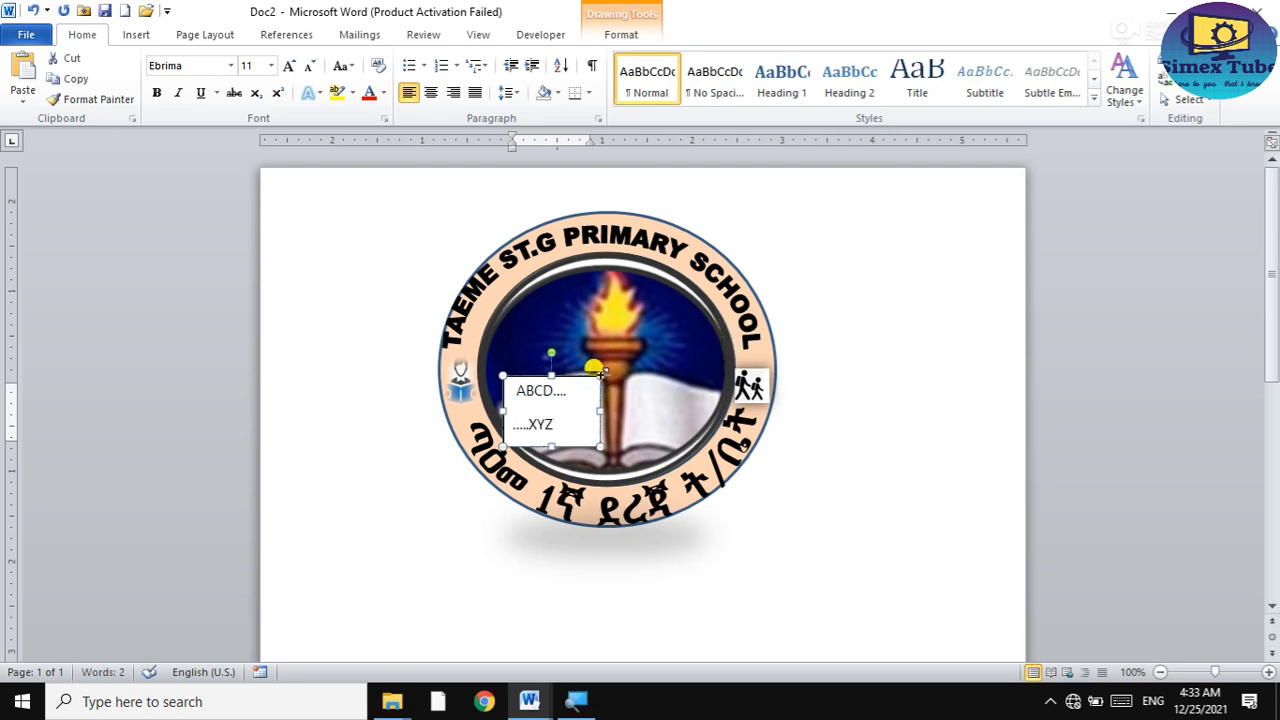
Remove the fill of the text box so the book page shows behind its text.
click(566, 377)
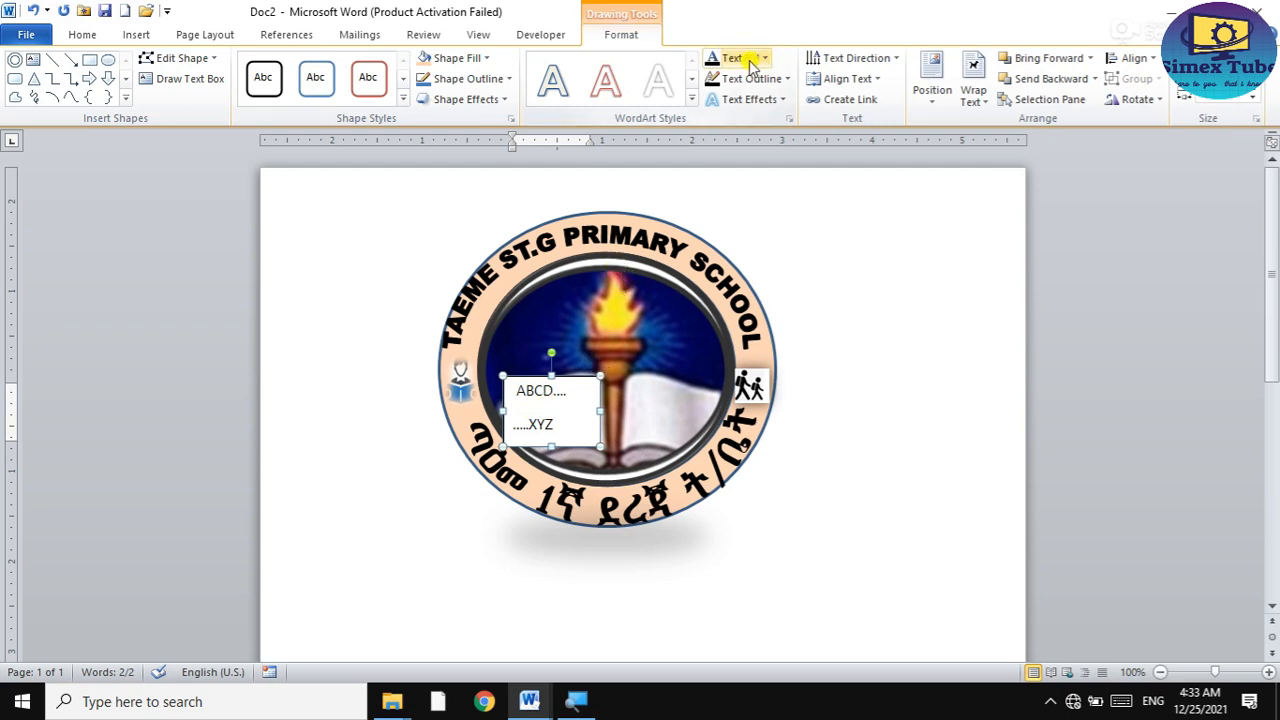
click(486, 58)
click(466, 214)
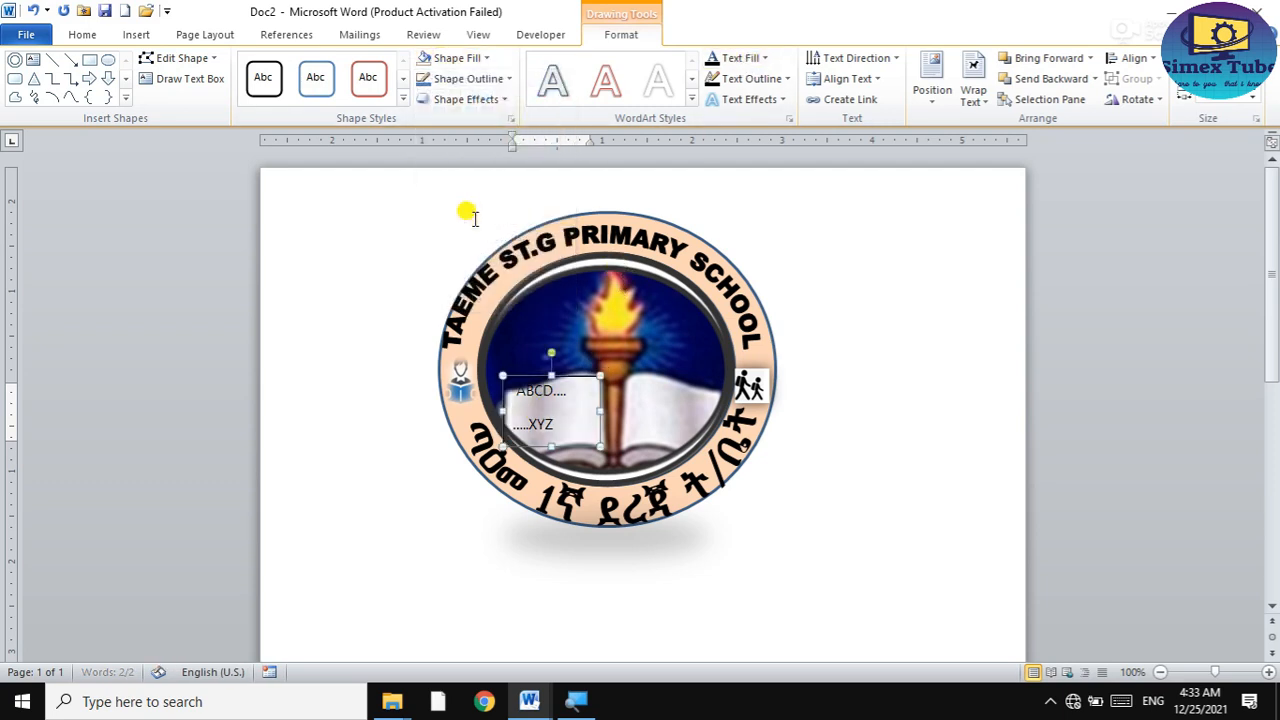
Fill the left-page text box with the lightest grey theme colour and shrink it slightly from its upper-left corner.
click(472, 58)
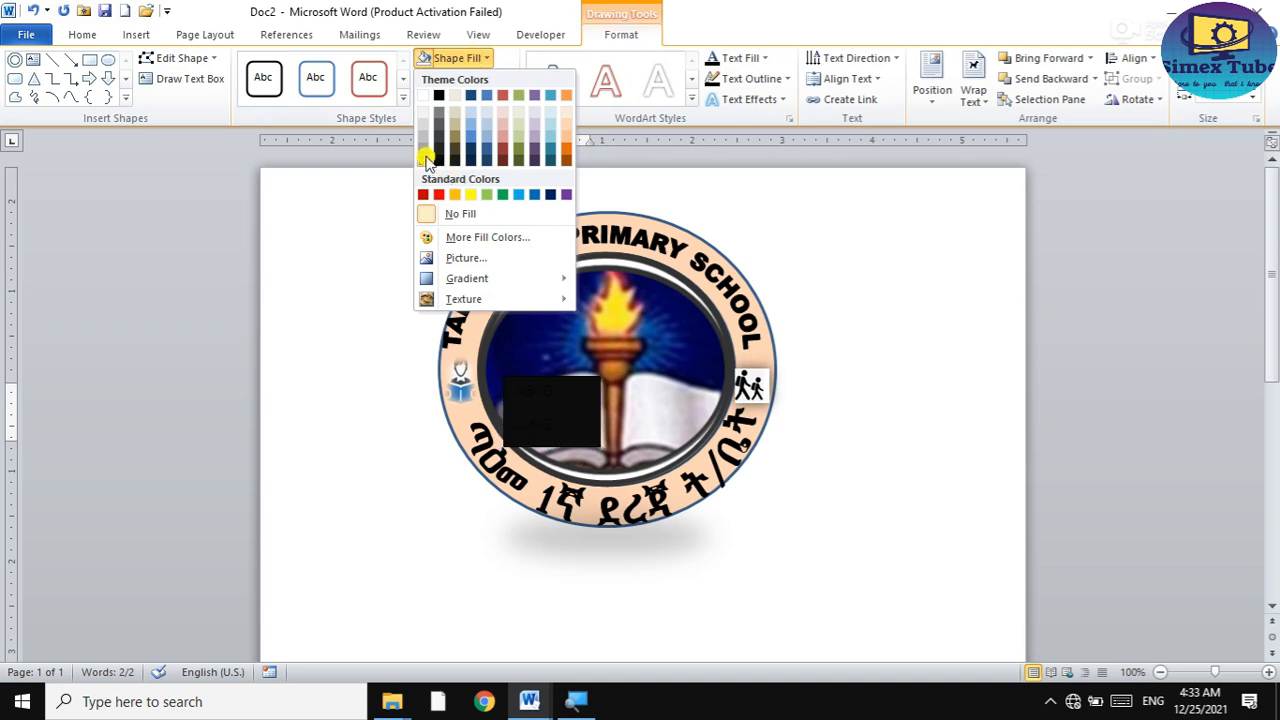
click(423, 112)
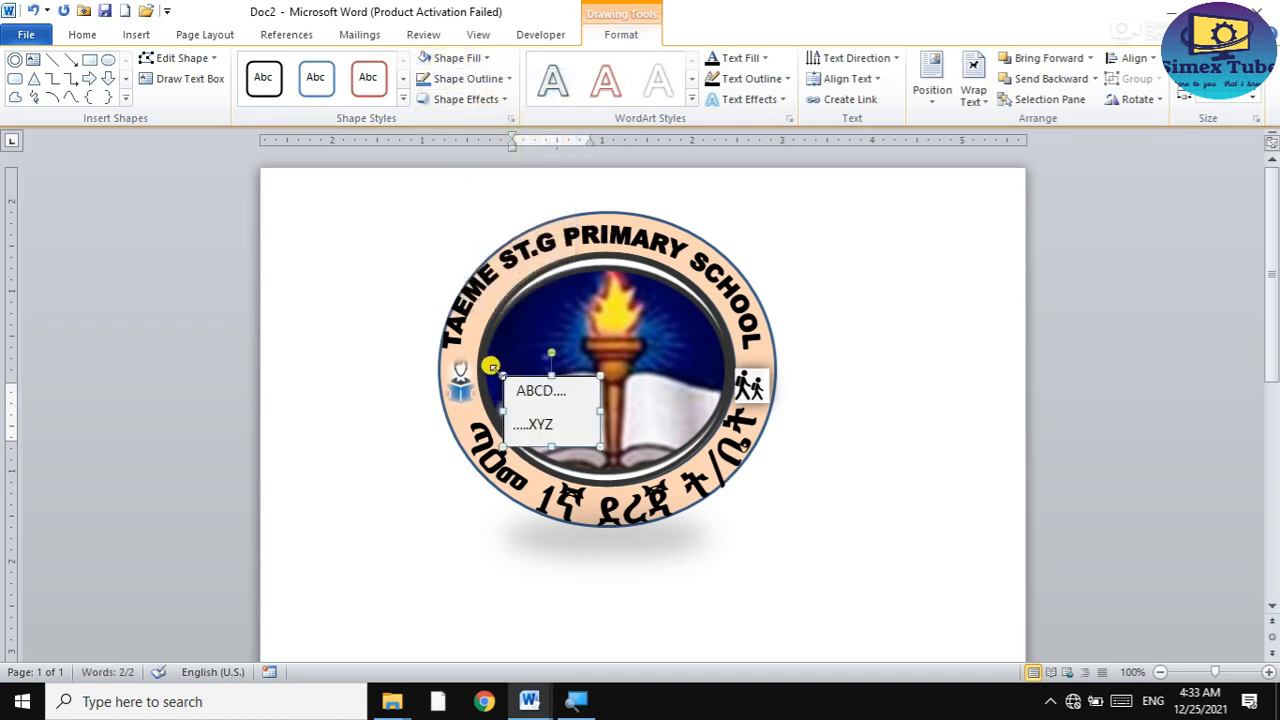
drag(500, 371, 506, 380)
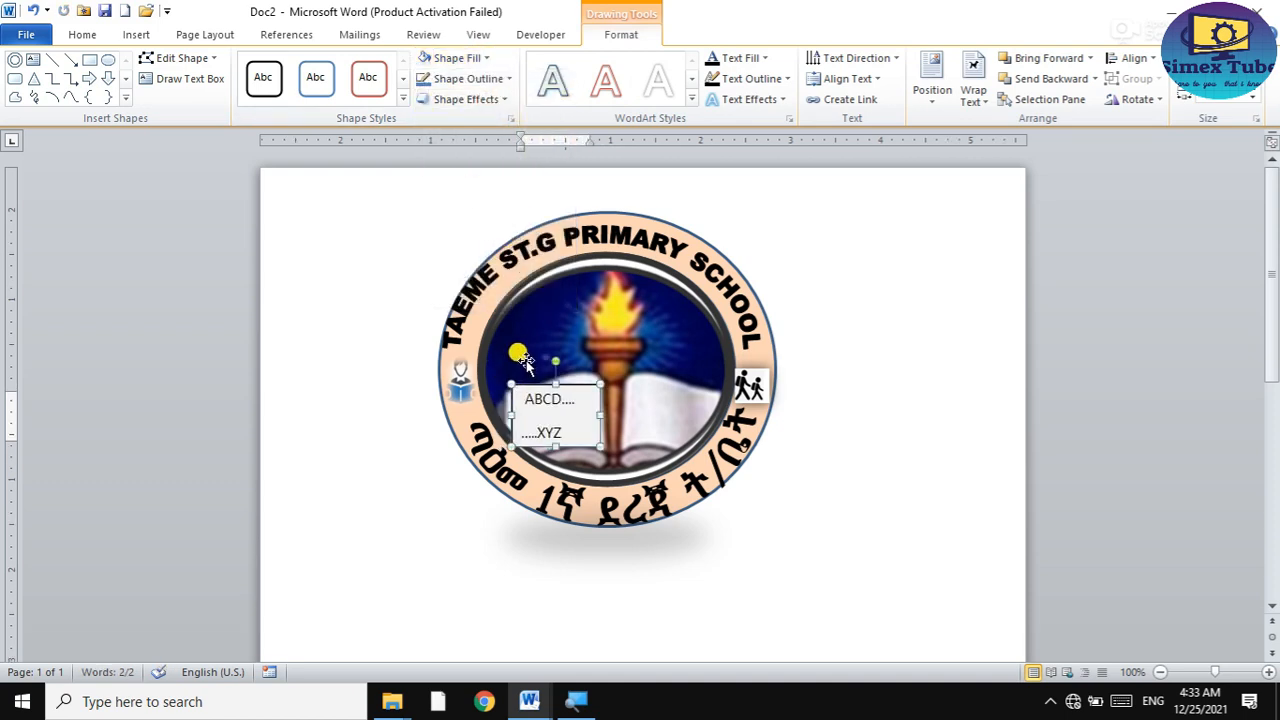
click(551, 337)
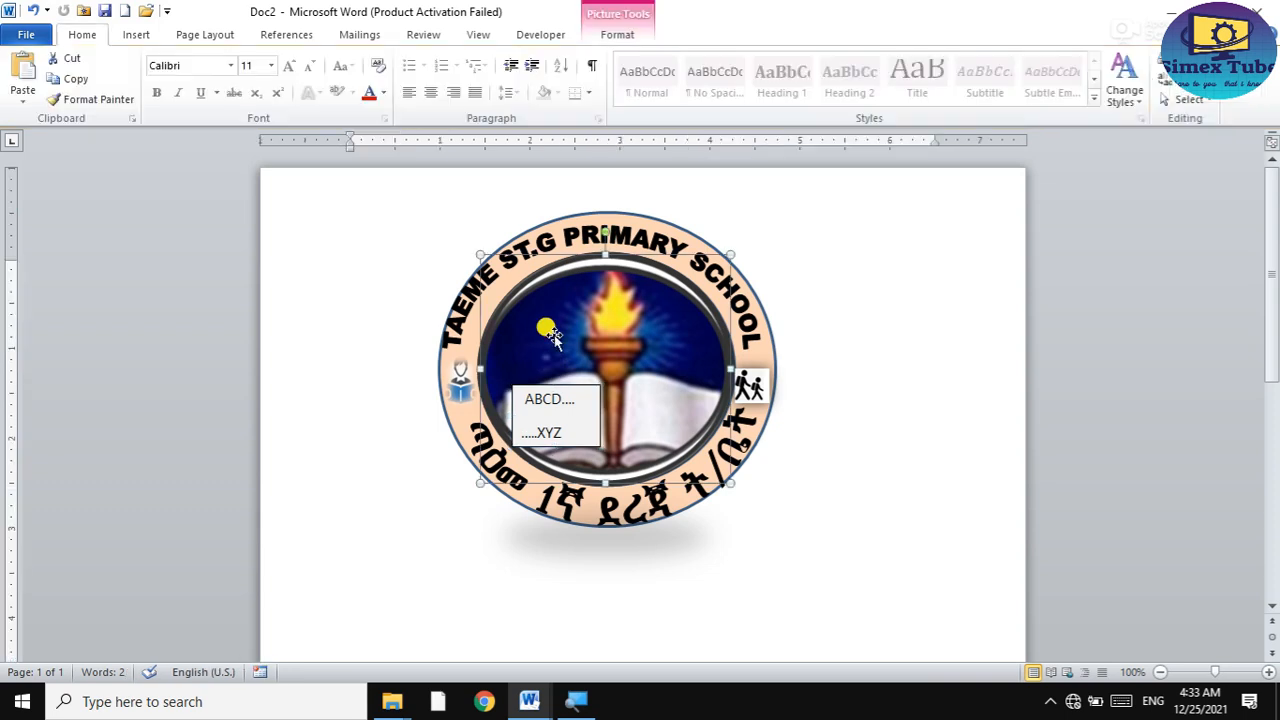
Remove the outline of the "ABCD...." text box on the left page of the book.
click(565, 405)
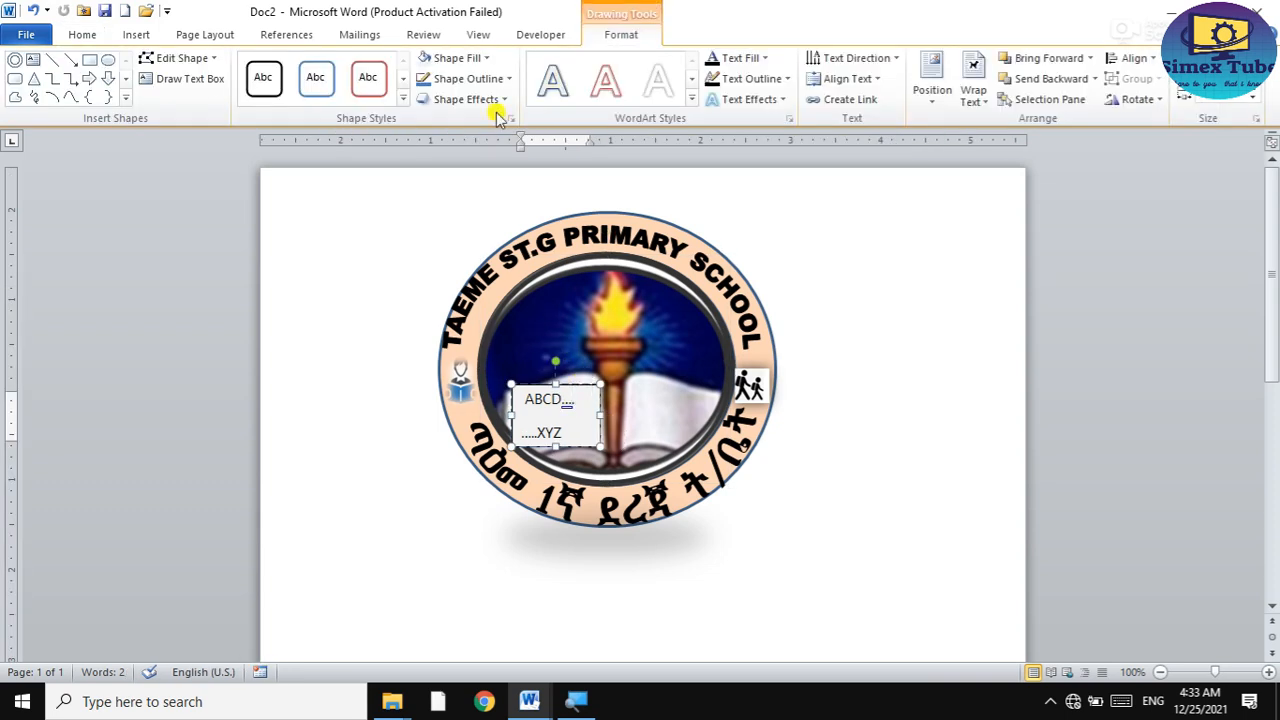
click(497, 79)
click(428, 236)
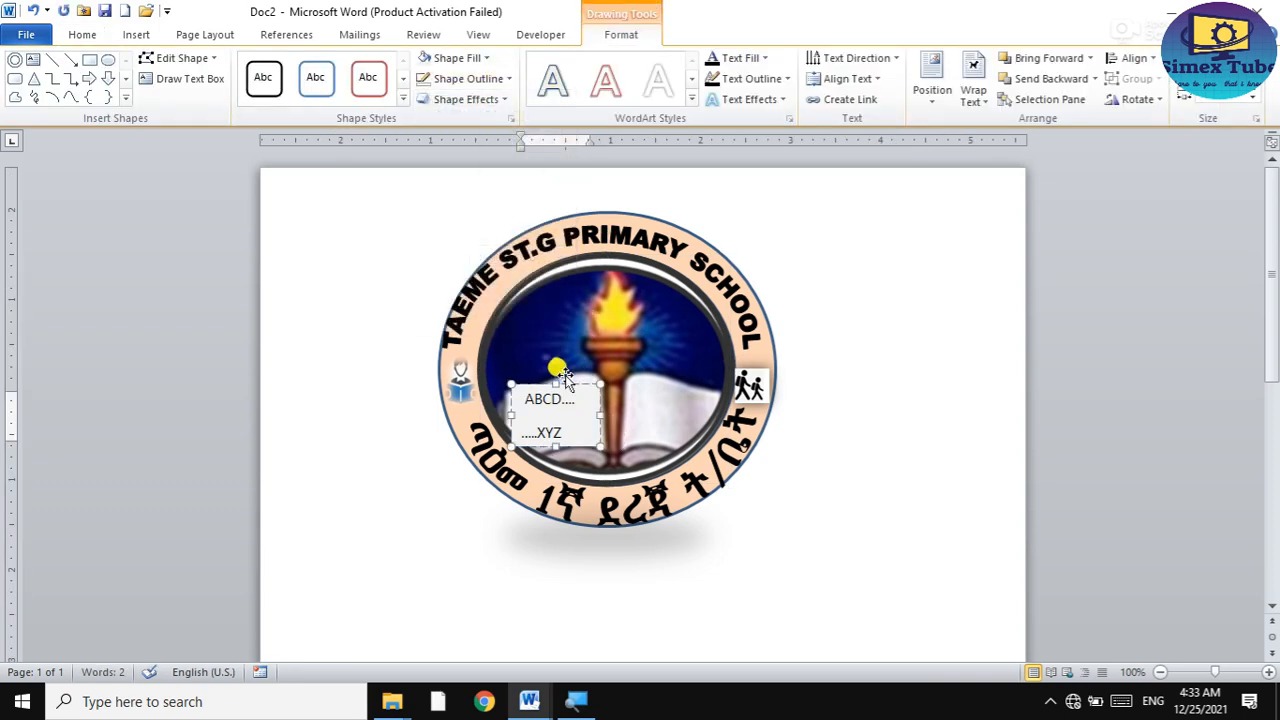
click(651, 404)
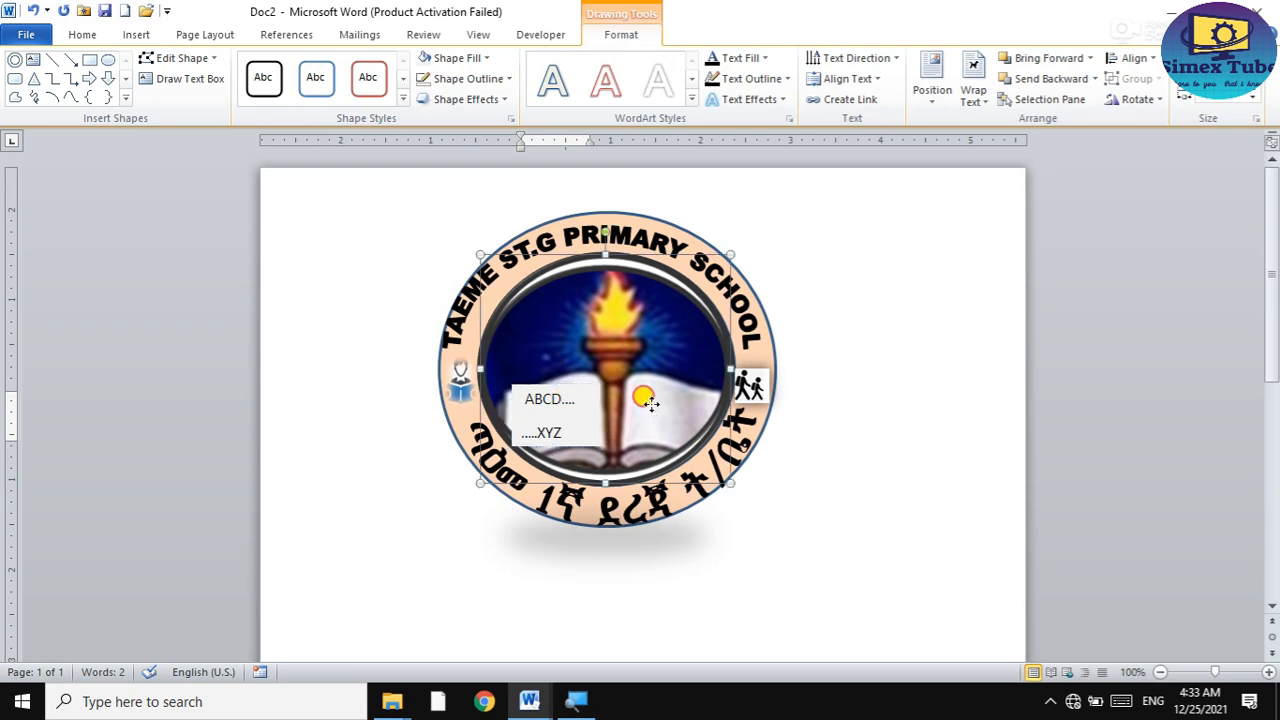
click(543, 400)
click(570, 360)
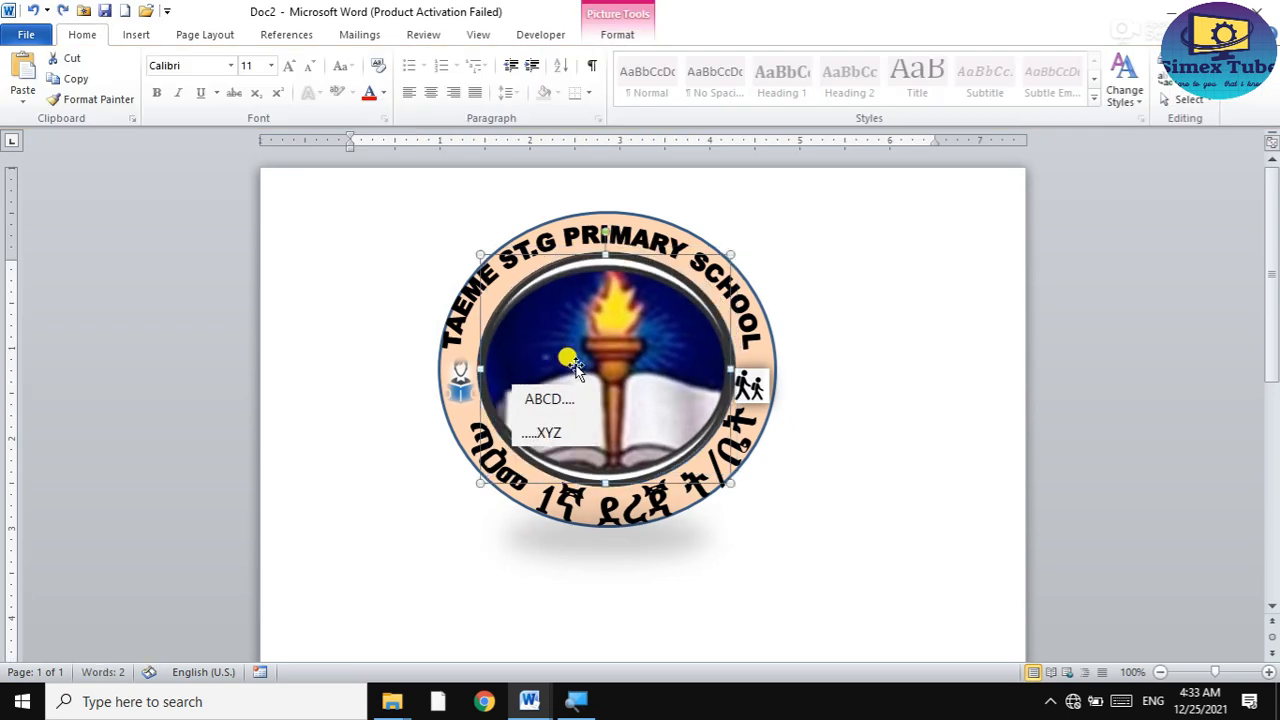
Draw a text box over the right page of the open book and widen it slightly toward the torch.
click(130, 34)
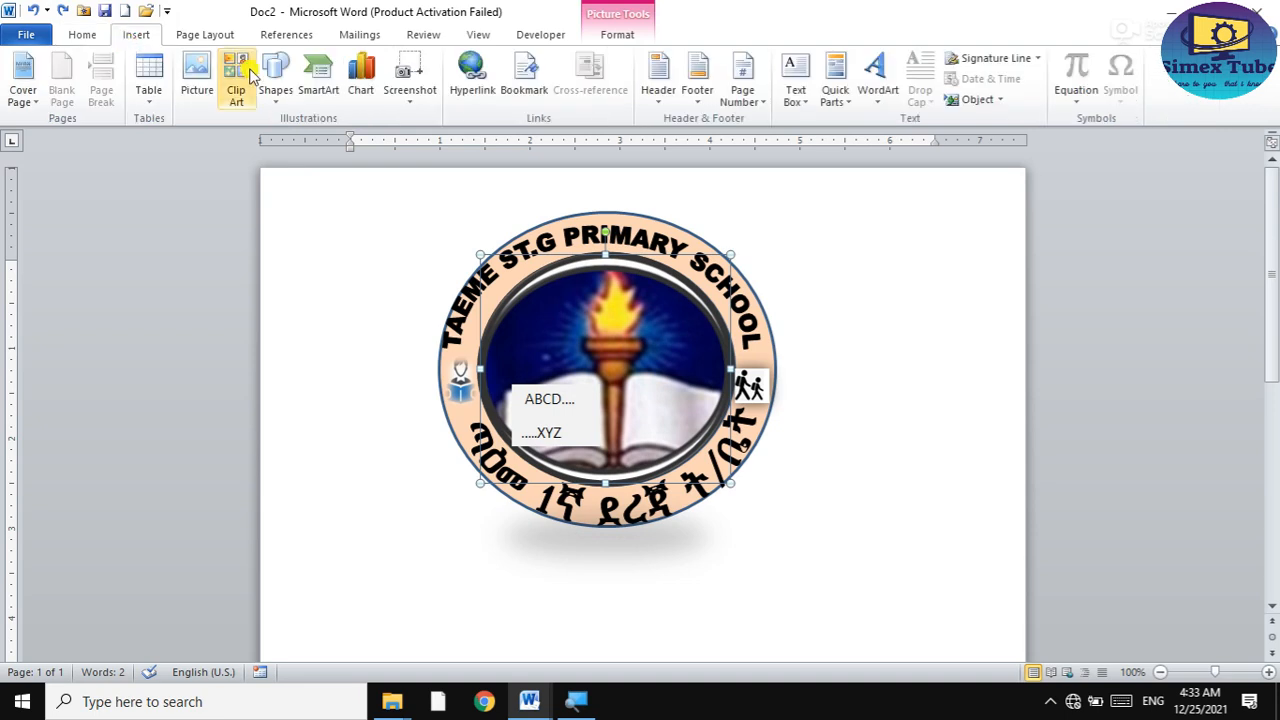
click(281, 97)
click(318, 140)
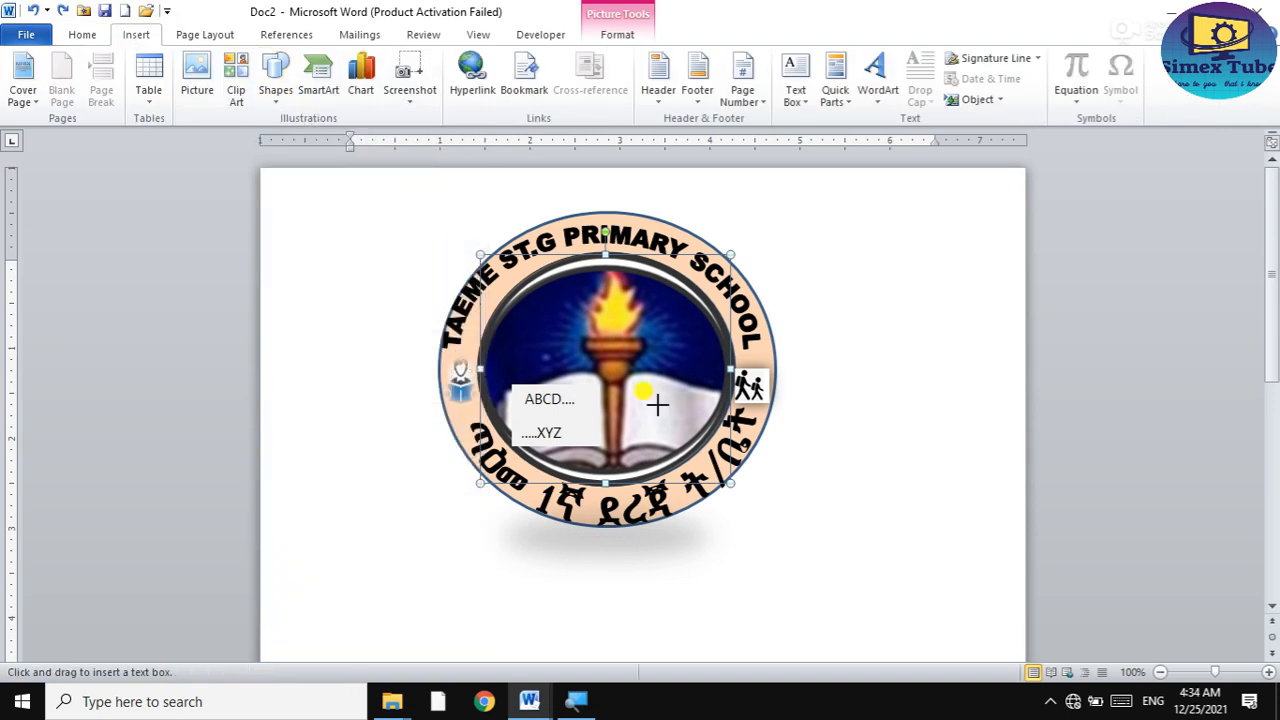
drag(634, 381, 698, 438)
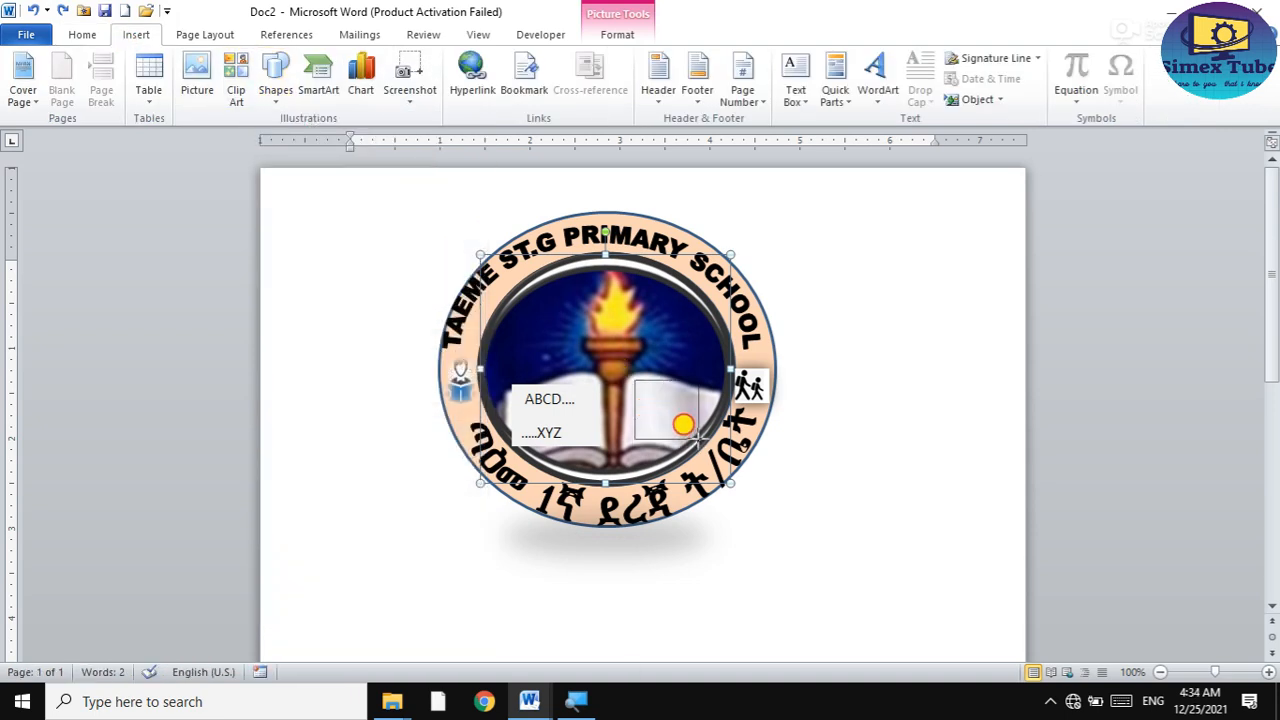
drag(634, 409, 627, 406)
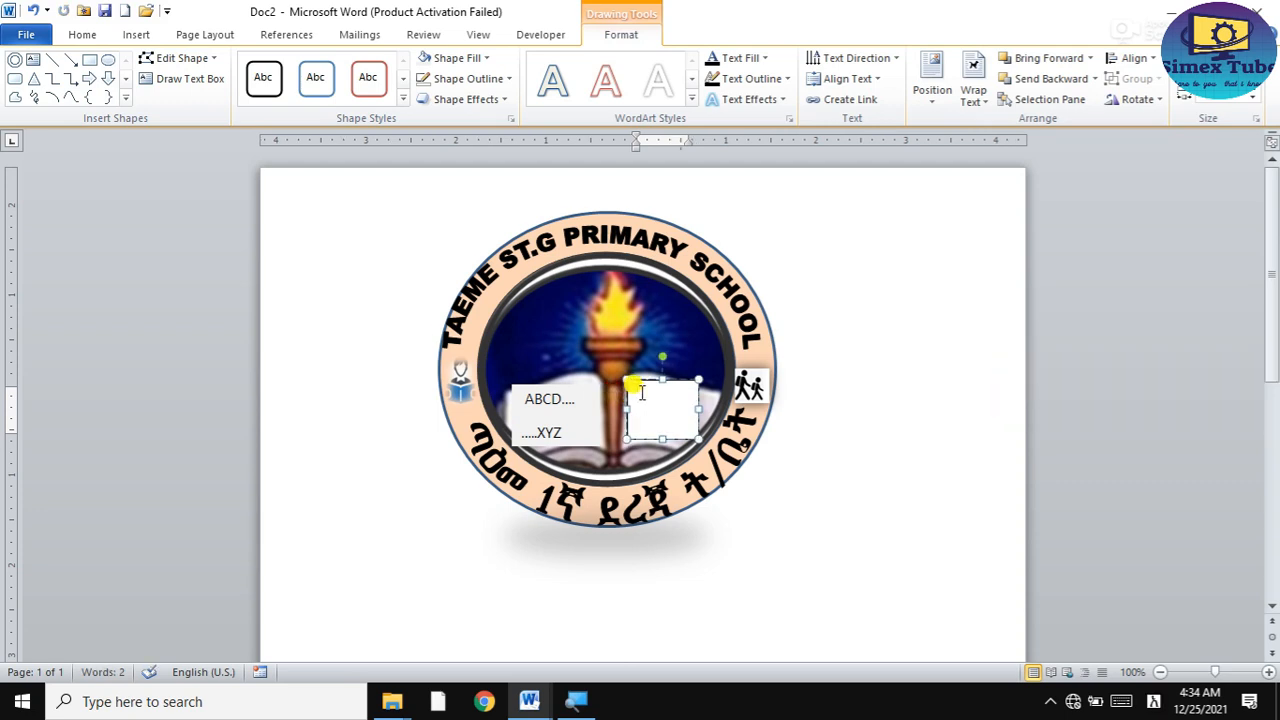
Enter the Amharic letters "ሀለሐ" on the first line and "..ፐ ፑ" on the second line of the right-page text box.
key(F10)
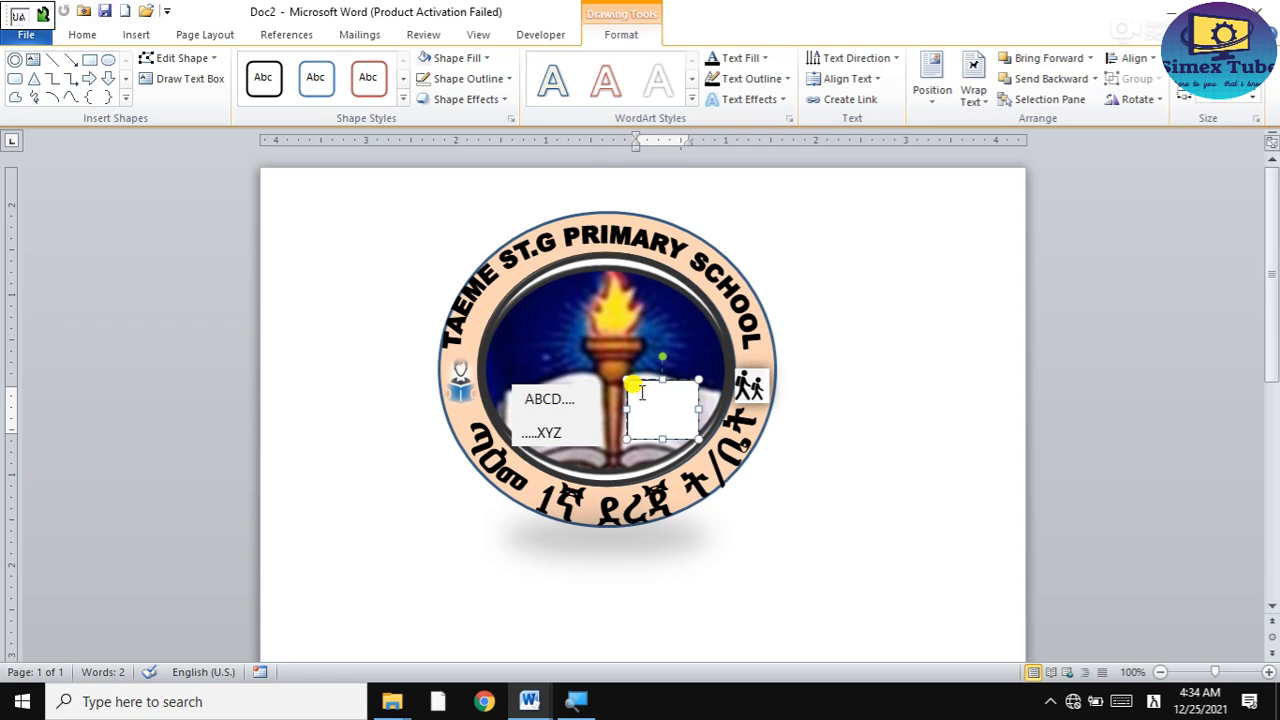
text(.)
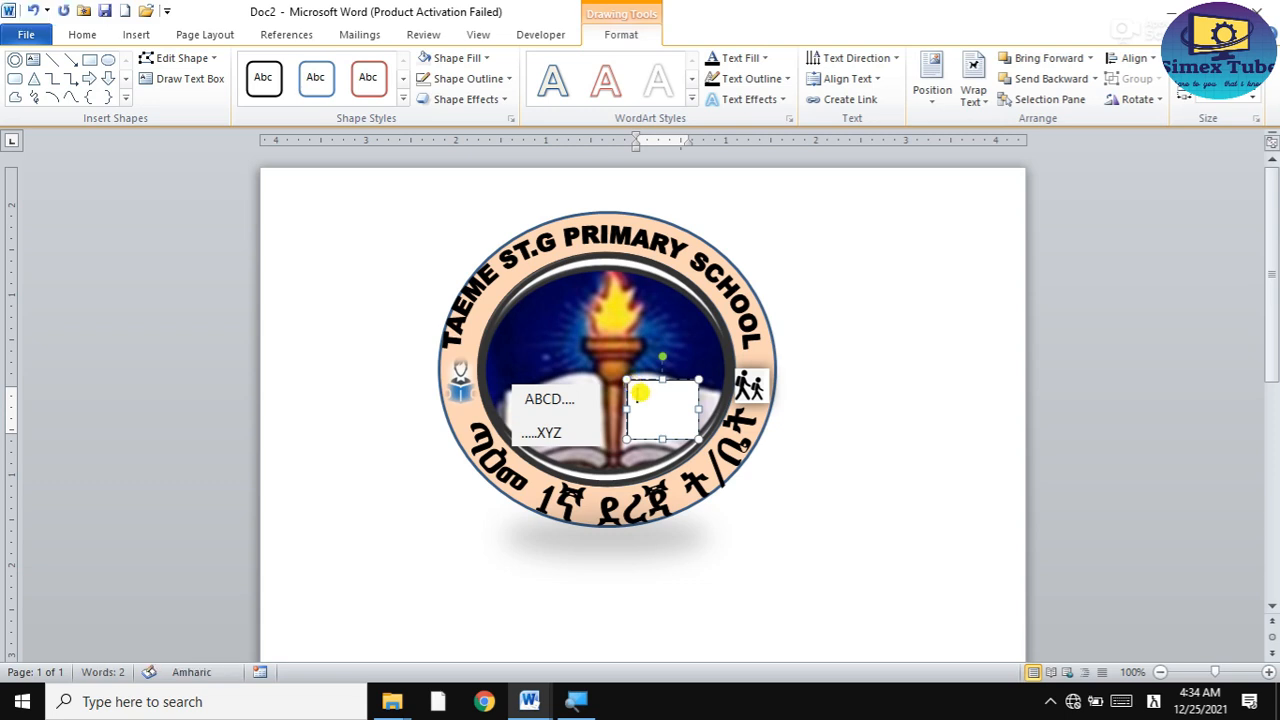
key(BackSpace)
key(F10)
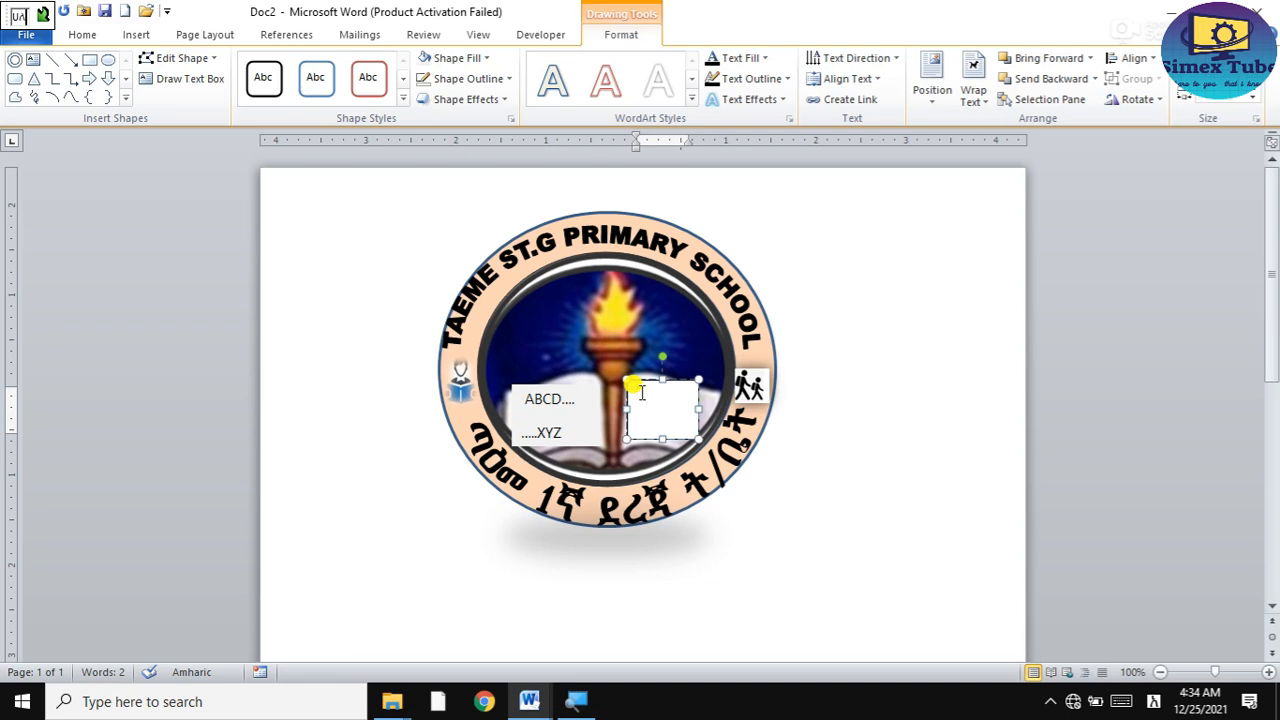
key(F10)
text(ሐ)
key(Return)
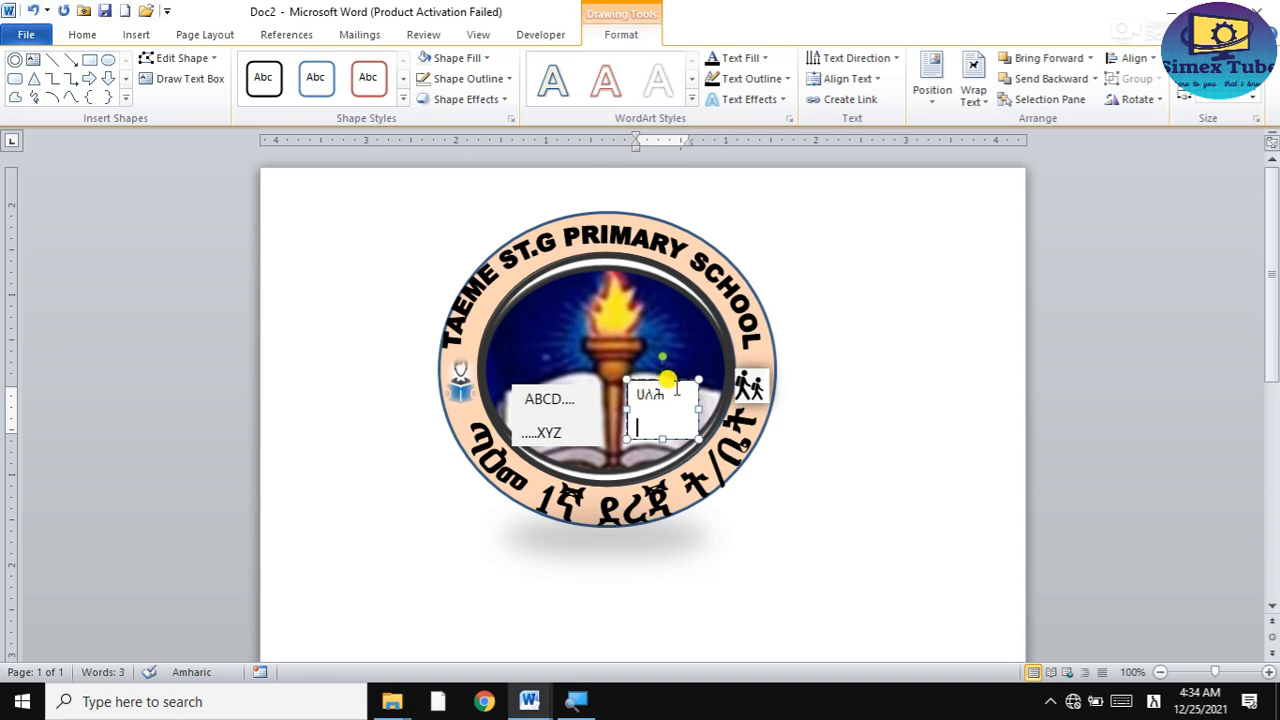
key(BackSpace)
text(ሐ)
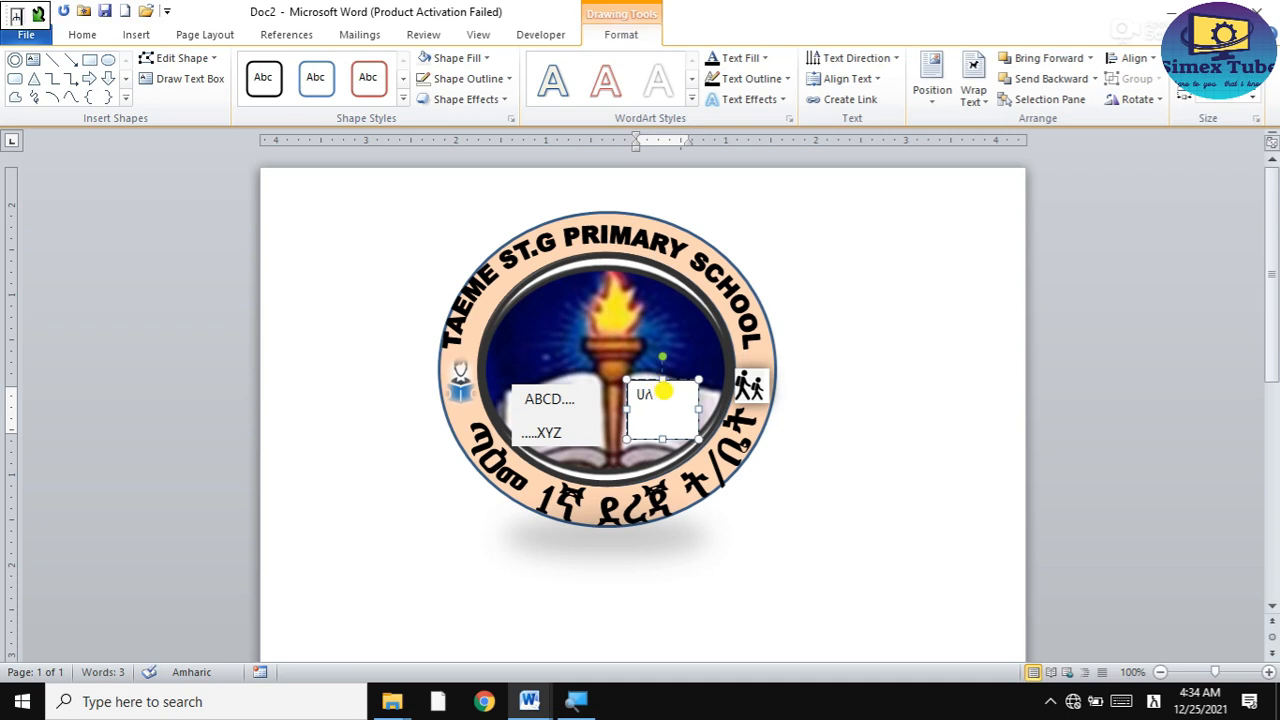
text(ሐ)
key(Return)
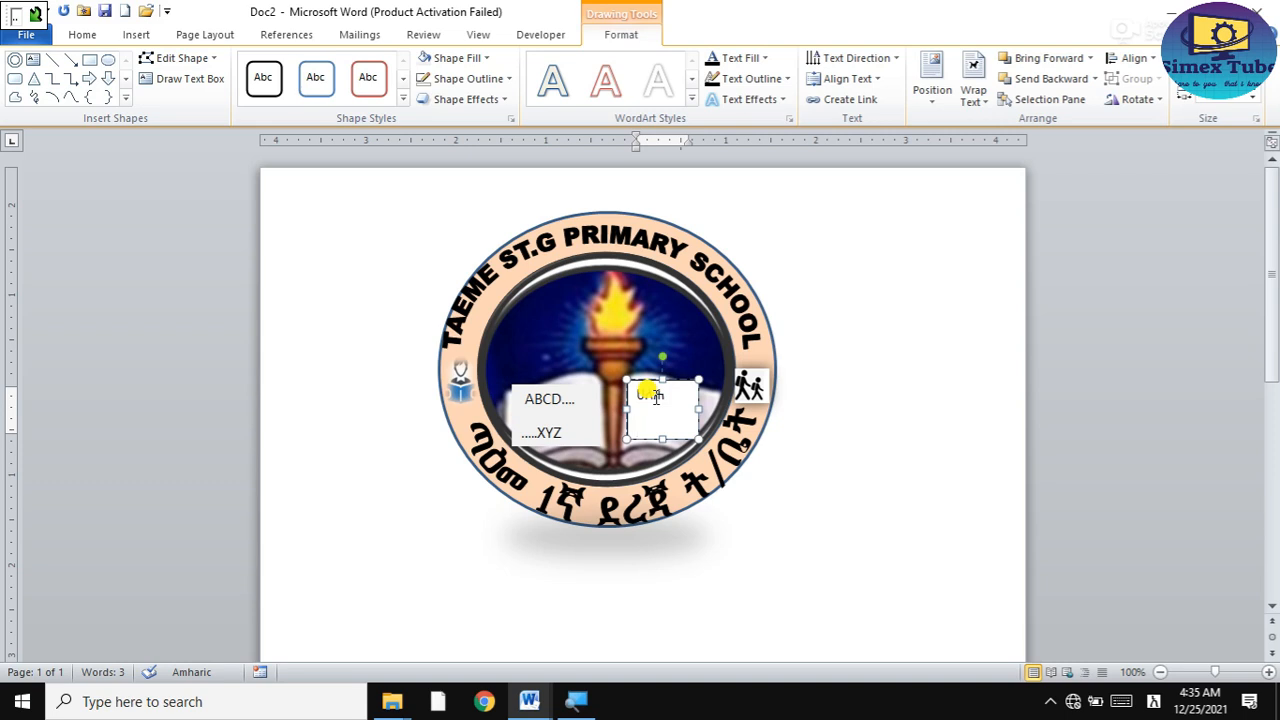
text(..ፐ ፑ)
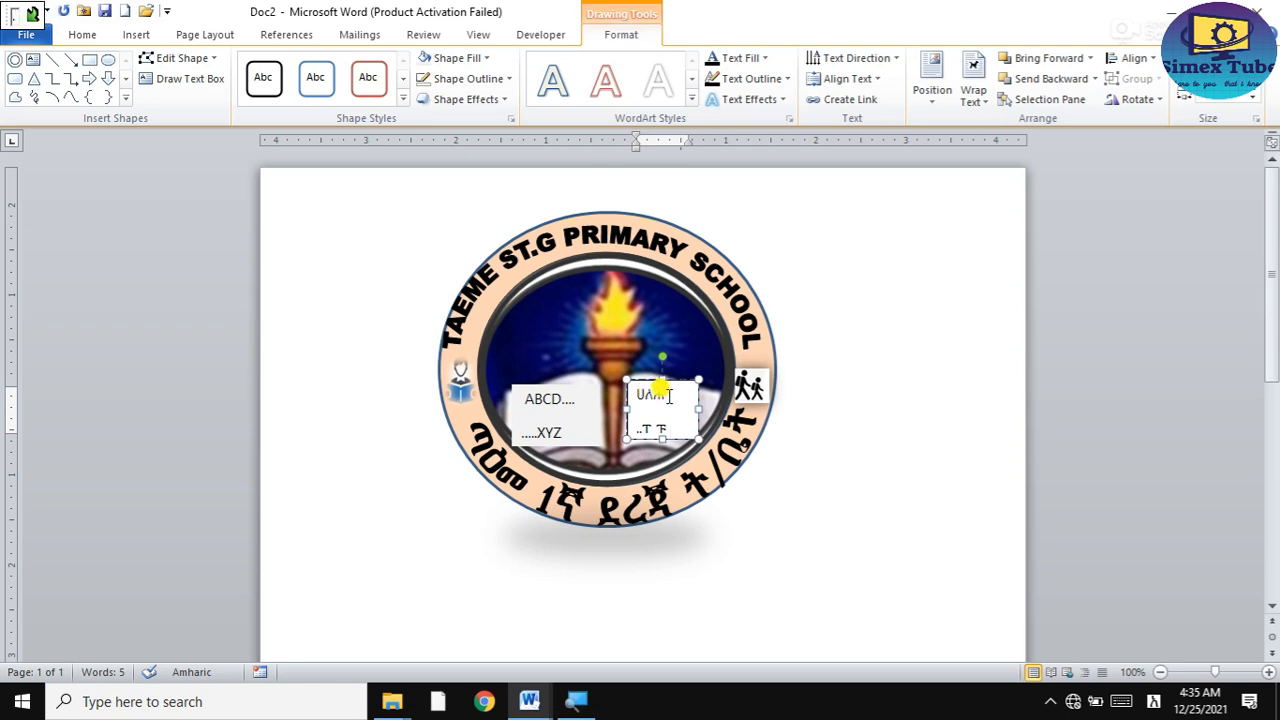
click(776, 564)
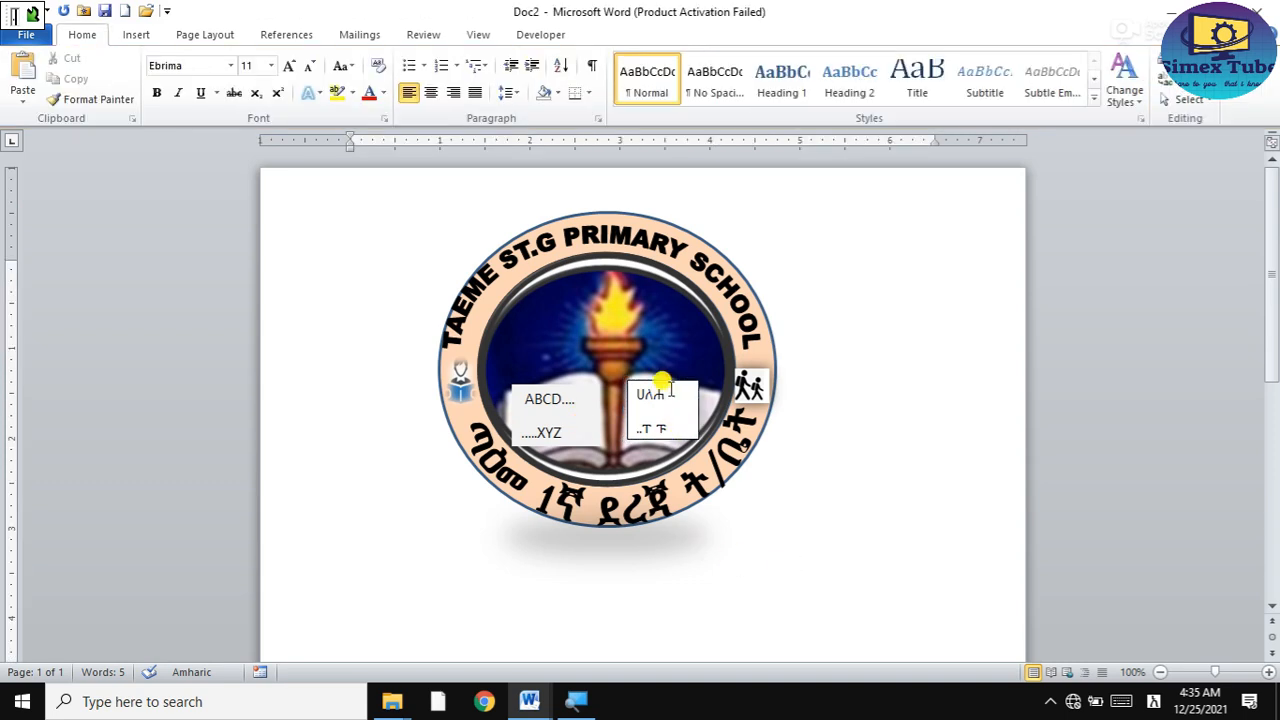
Replace the letters after "ሀ" on the first line of the right-page text box with "ሂ".
click(671, 391)
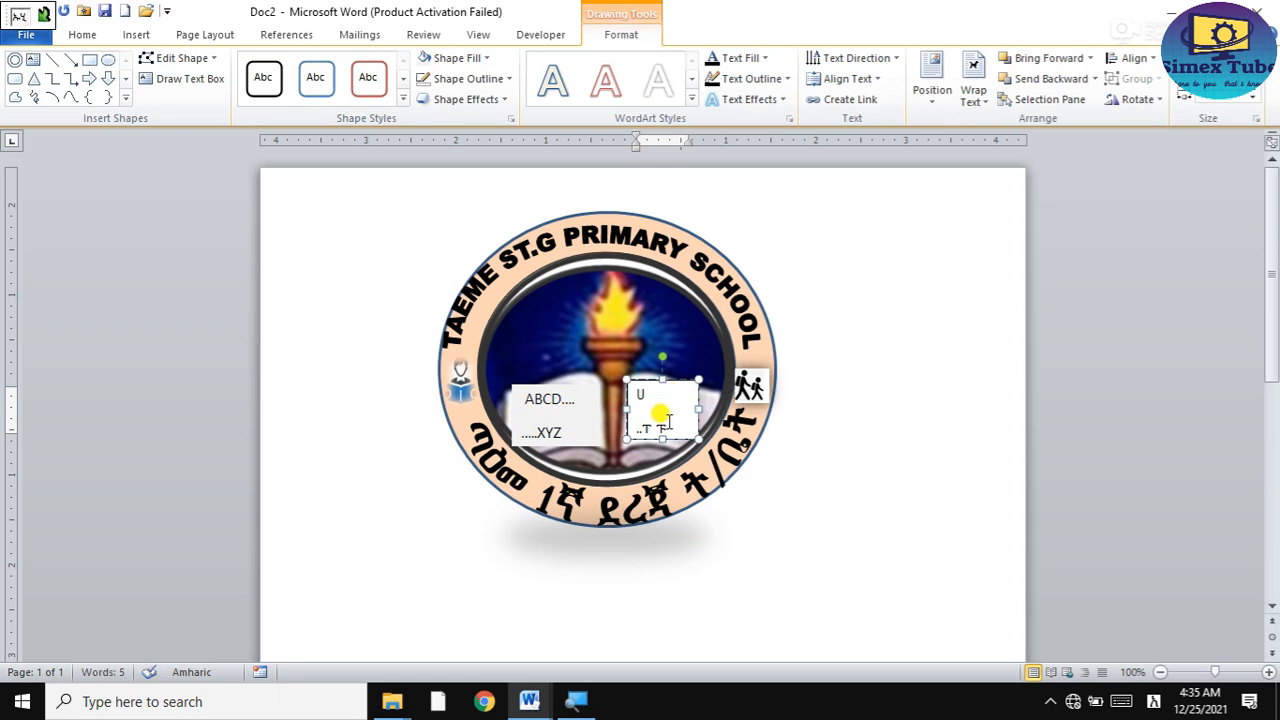
click(824, 532)
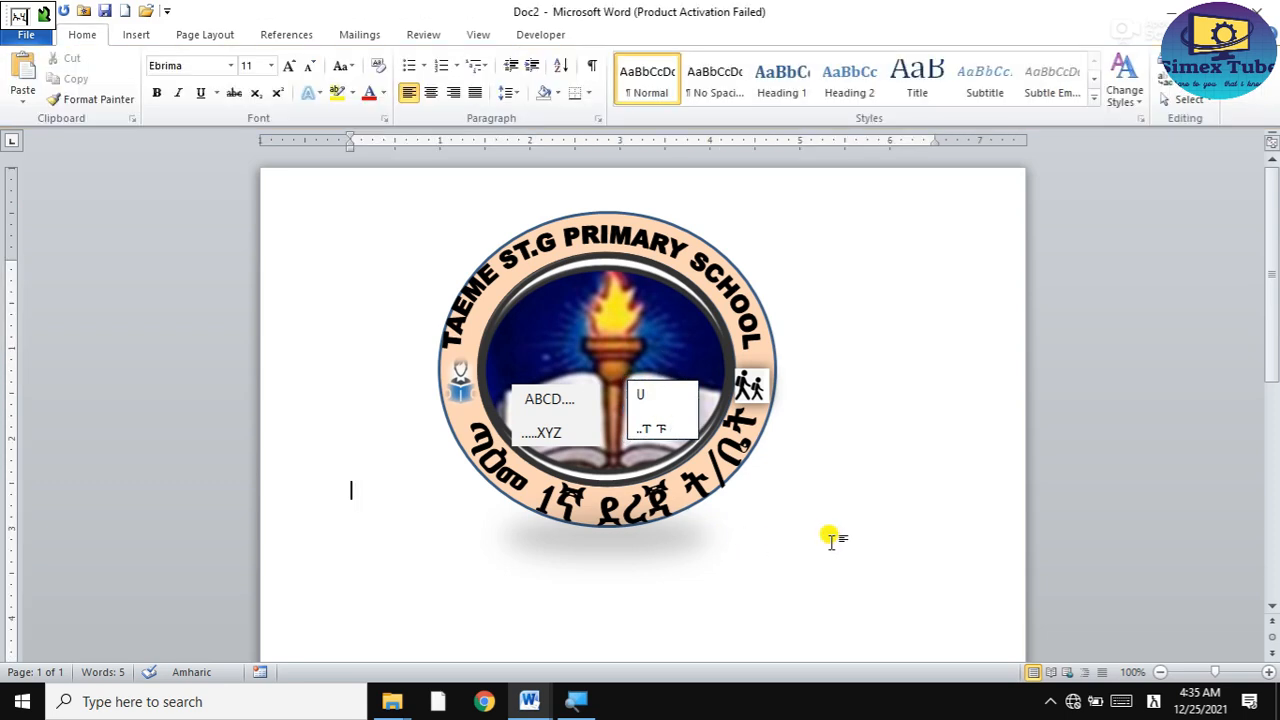
click(676, 396)
text(ሉ)
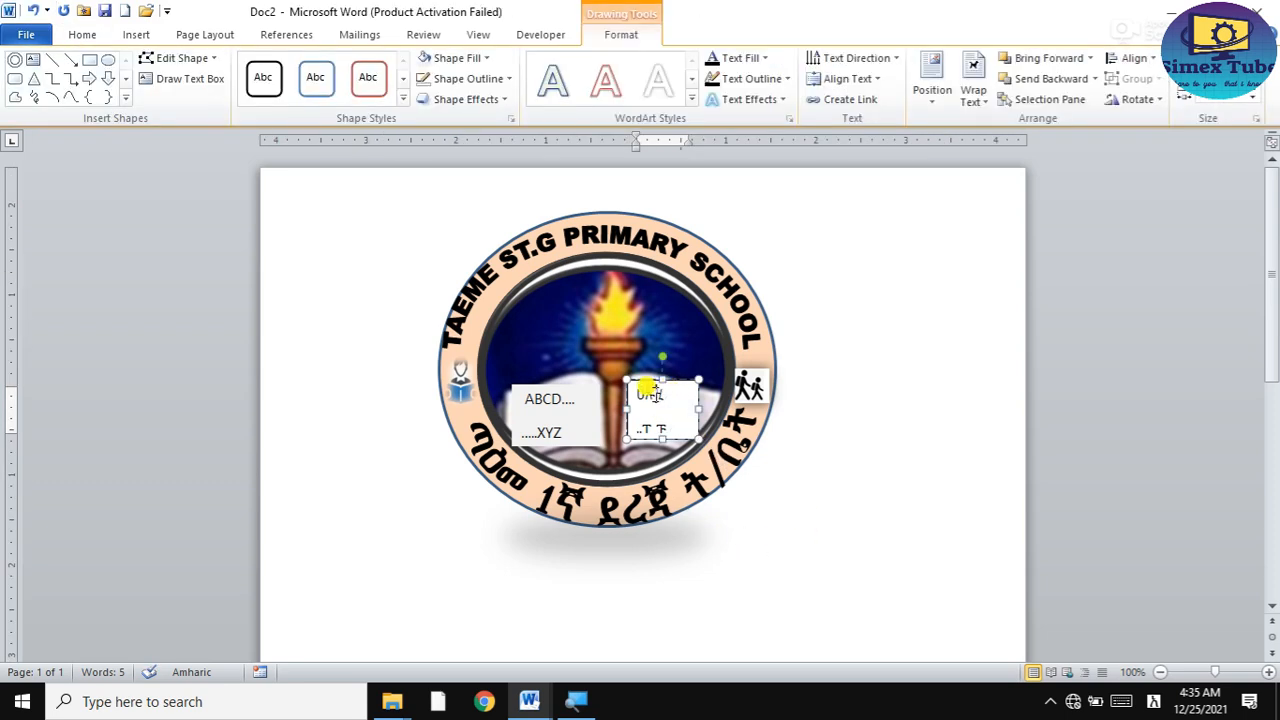
text(ሁ)
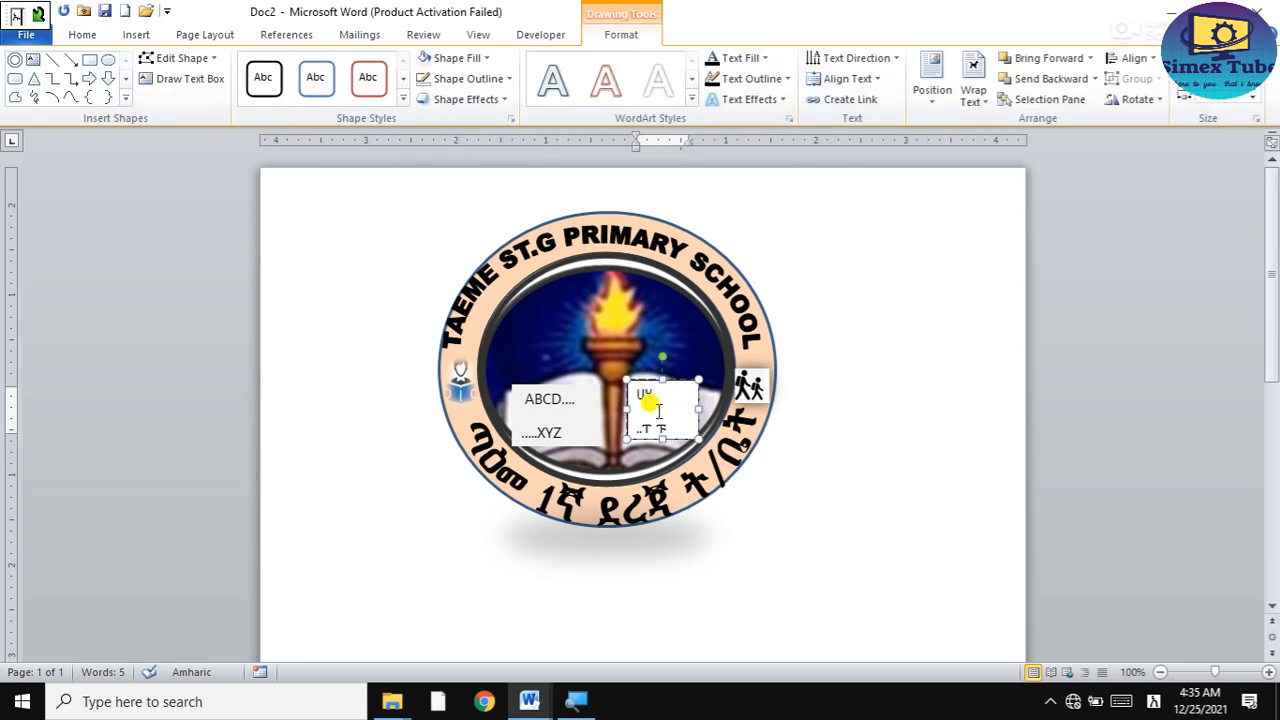
click(680, 431)
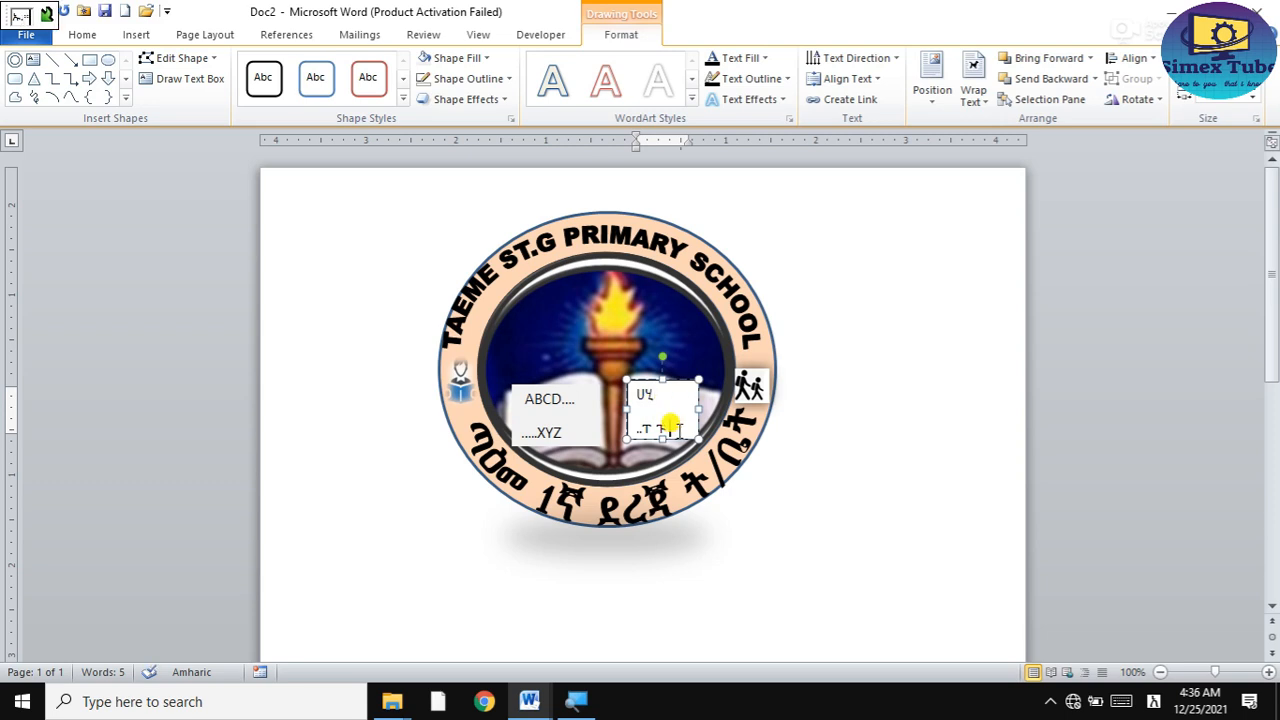
click(840, 490)
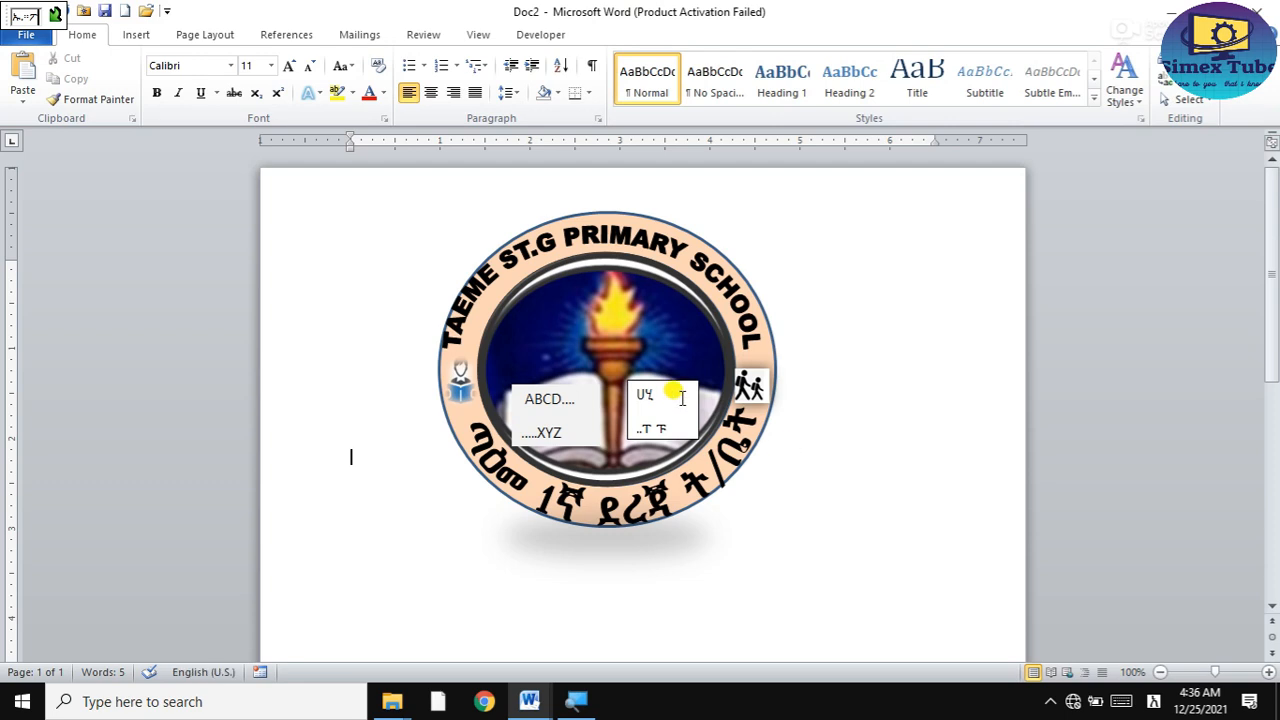
Complete the first line of the right-page text box as "ሀ ሁ ሂ" and add "ፒ" at the end of the second line.
click(682, 398)
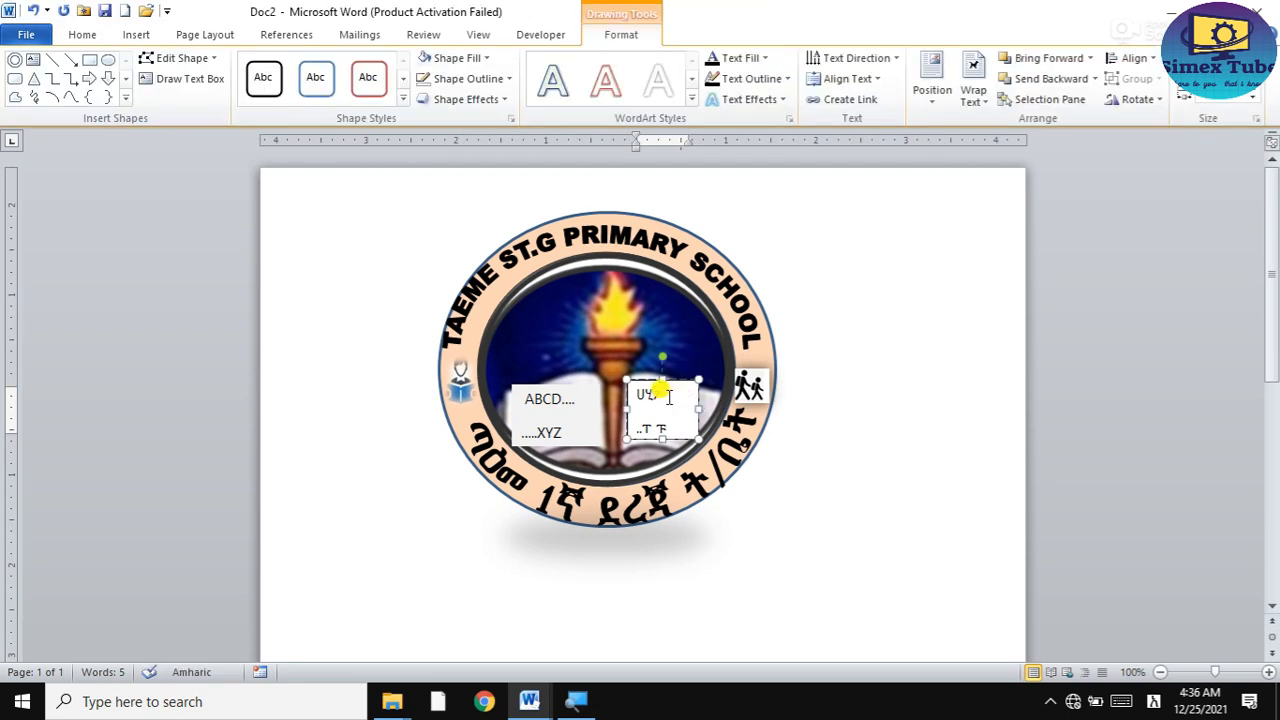
key(BackSpace)
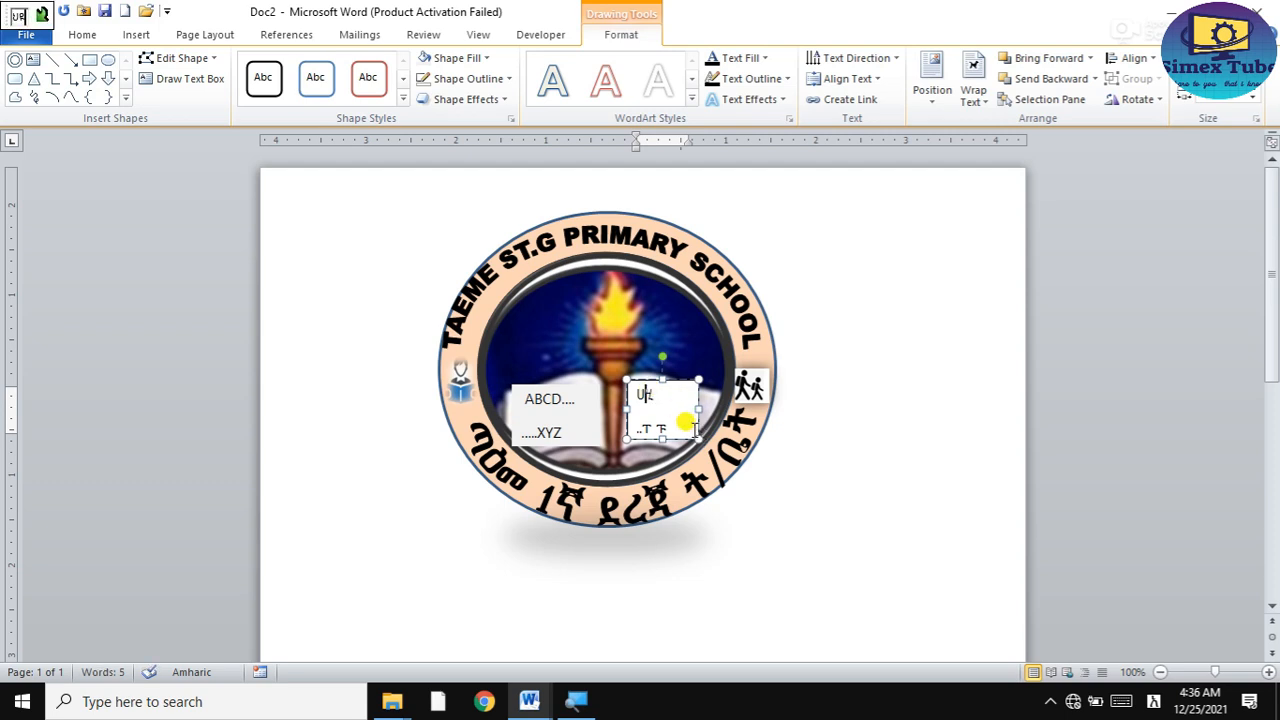
click(678, 422)
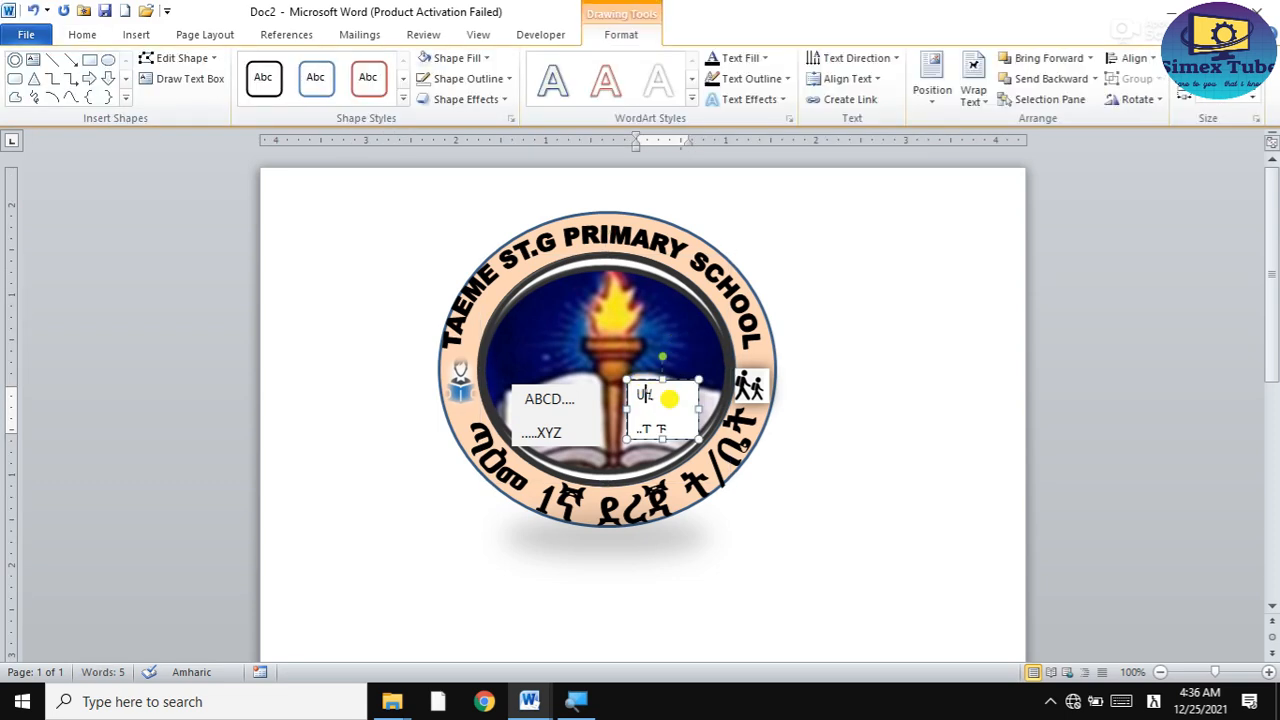
text(ሁ ሂ)
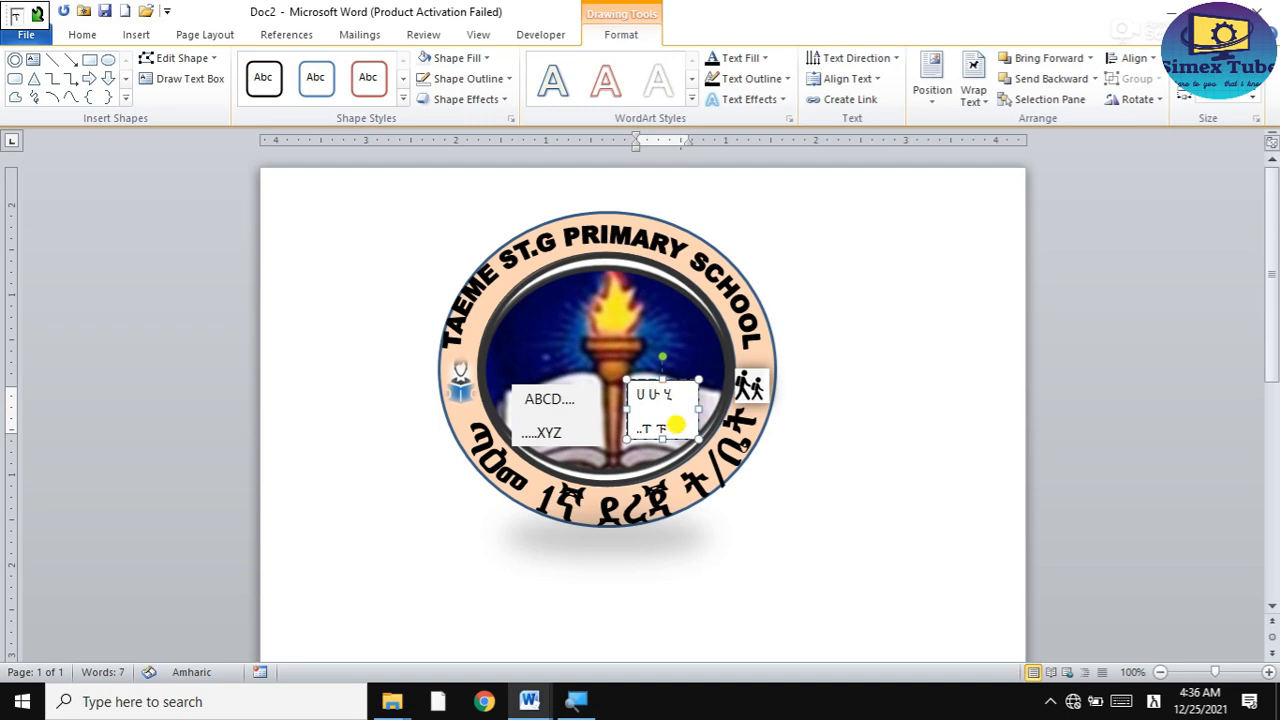
text( ፒ)
click(848, 465)
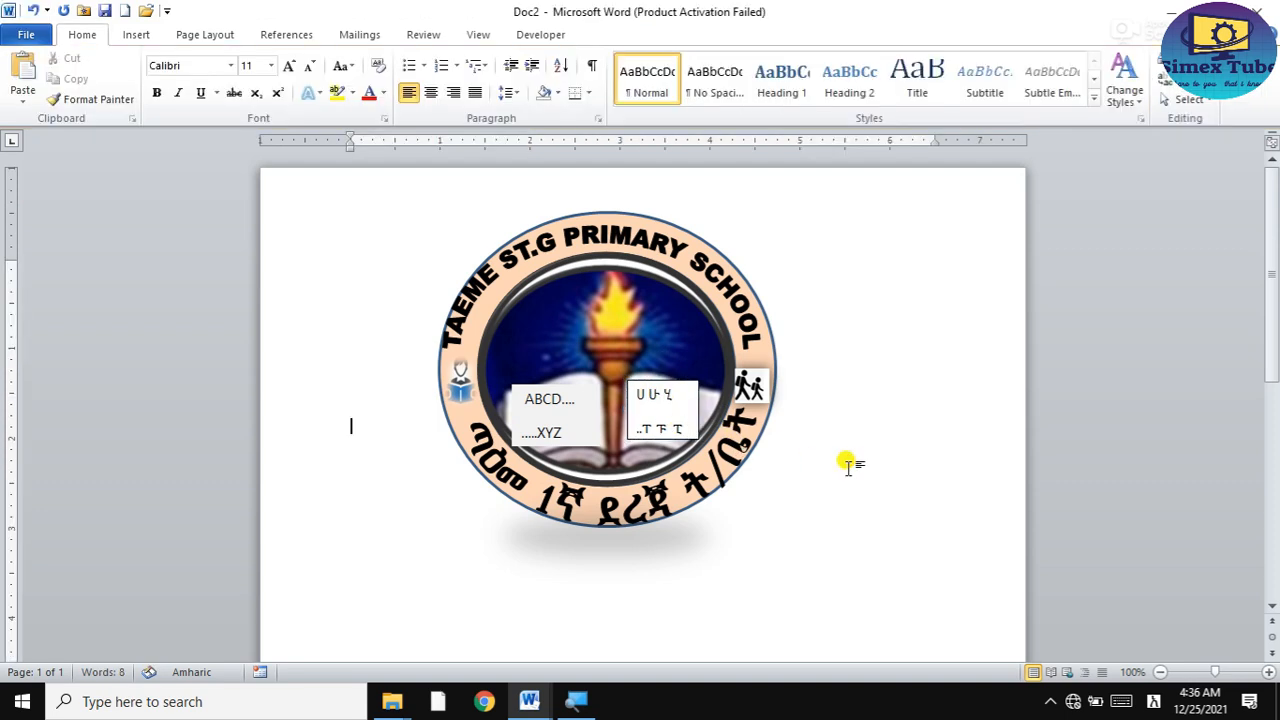
Remove the outline of the Amharic text box on the right page of the book.
click(676, 392)
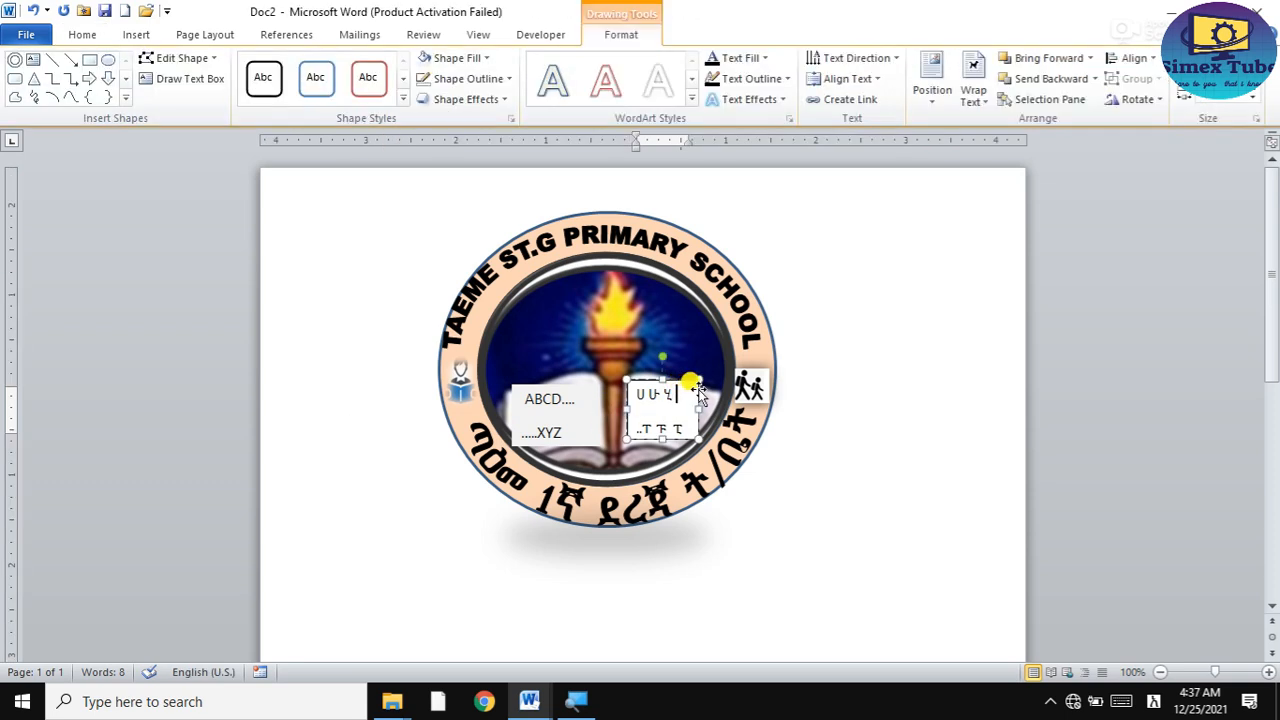
click(480, 80)
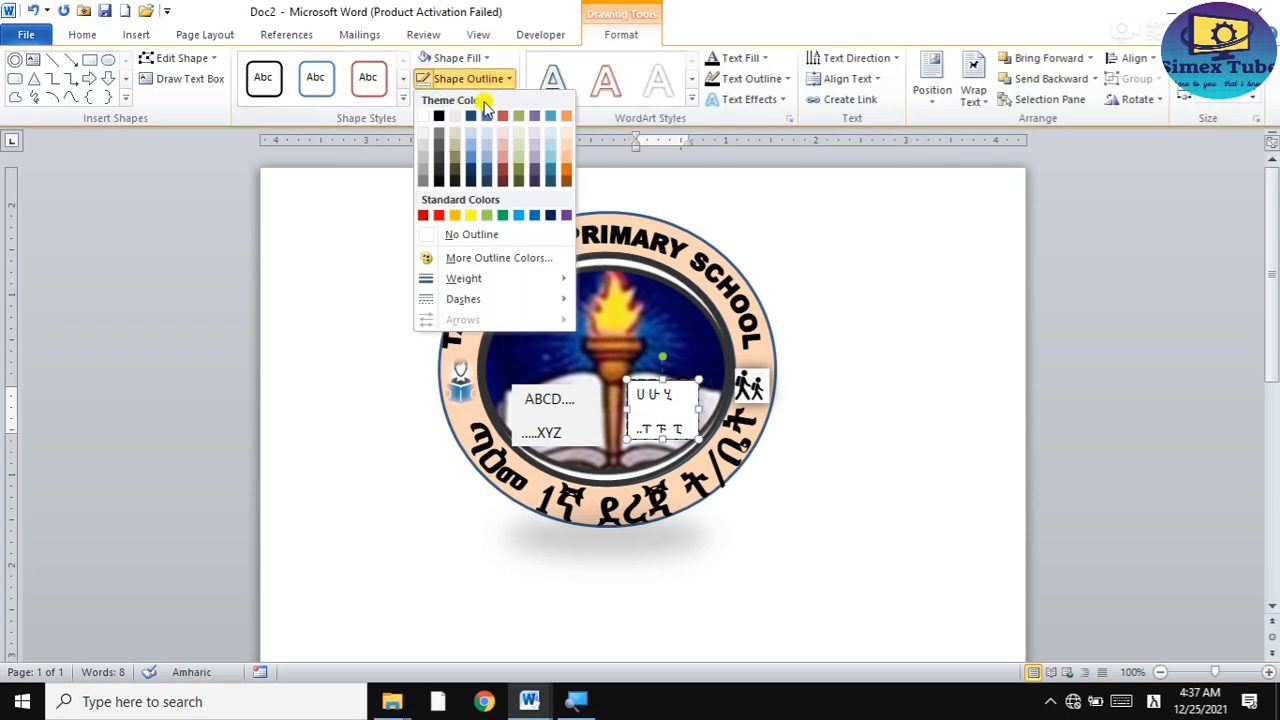
click(468, 227)
click(903, 429)
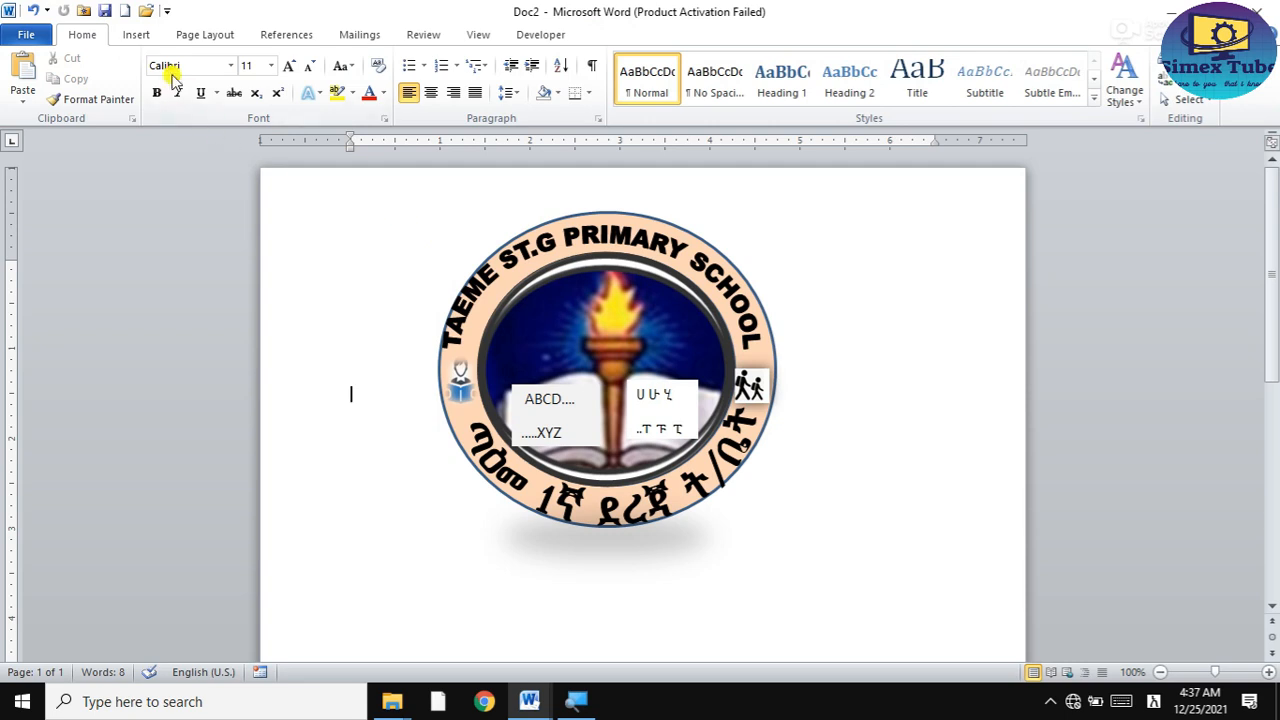
Draw a curved ribbon banner shape below the round stamp.
click(140, 35)
click(276, 78)
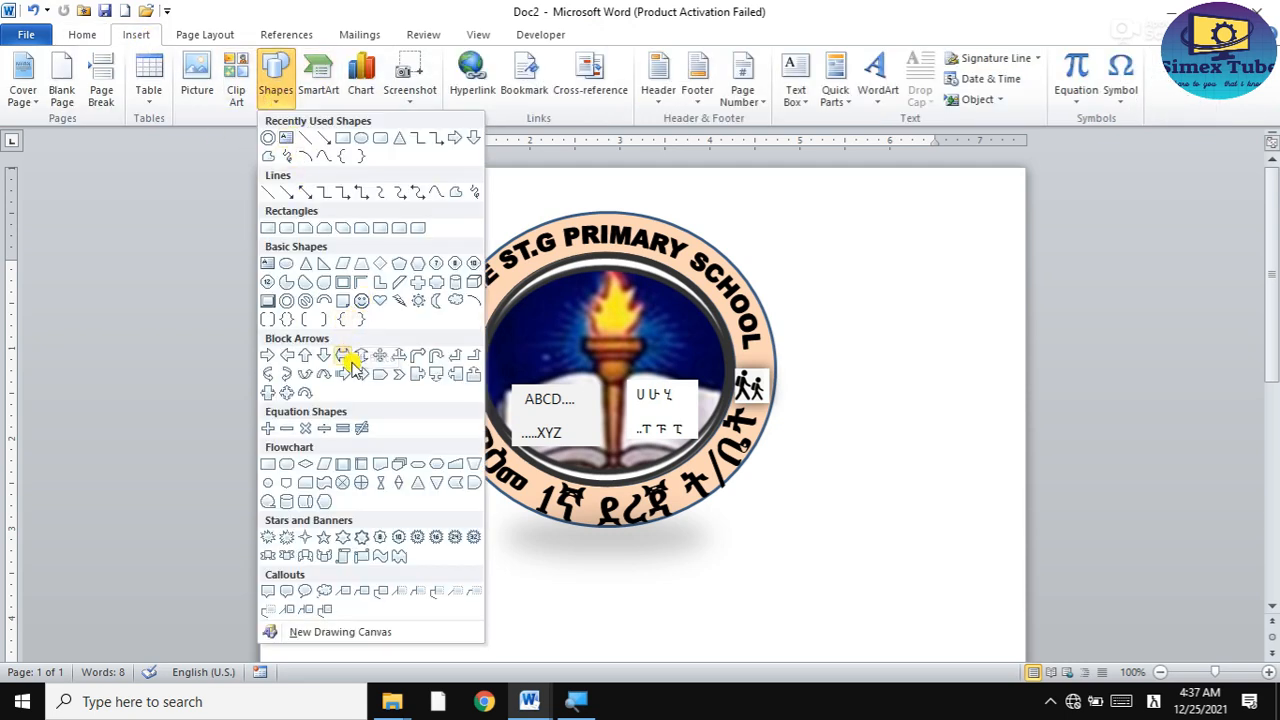
click(301, 541)
drag(432, 550, 698, 613)
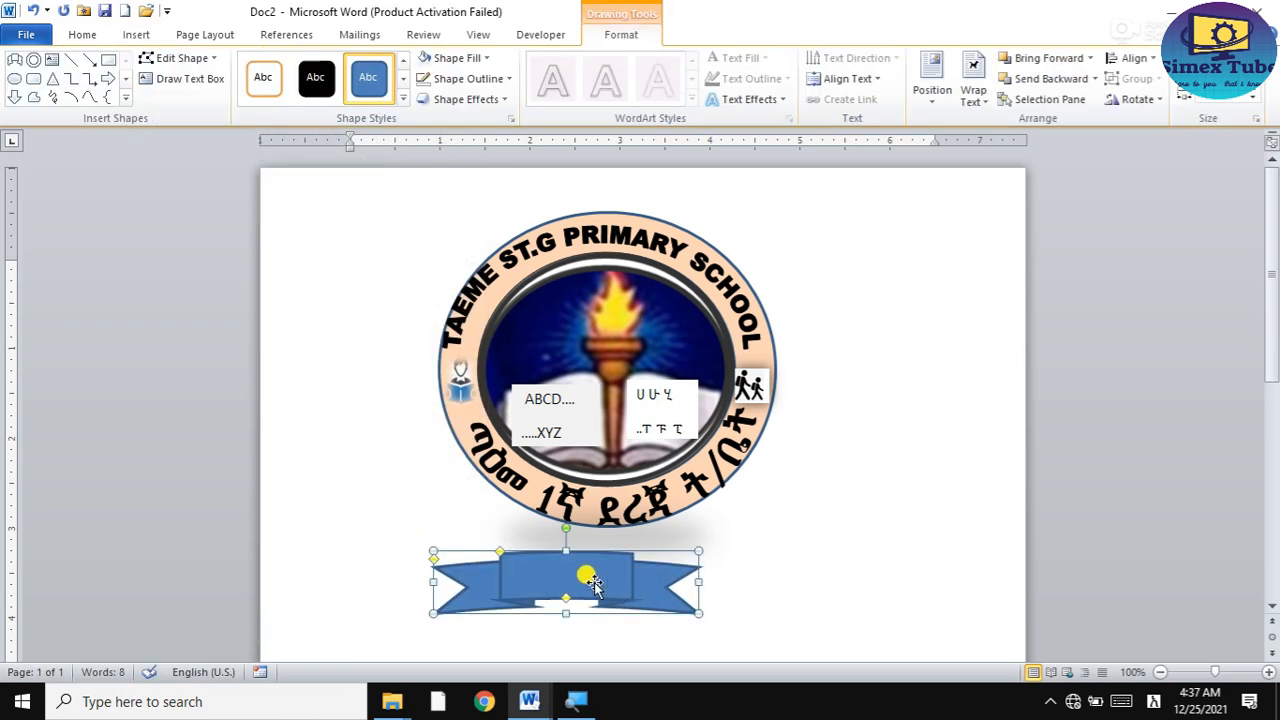
Position the ribbon banner just beneath the stamp, adjust its width, and open it for text entry.
mouse_move(586, 572)
mouse_down()
mouse_move(606, 557)
mouse_move(590, 558)
mouse_up()
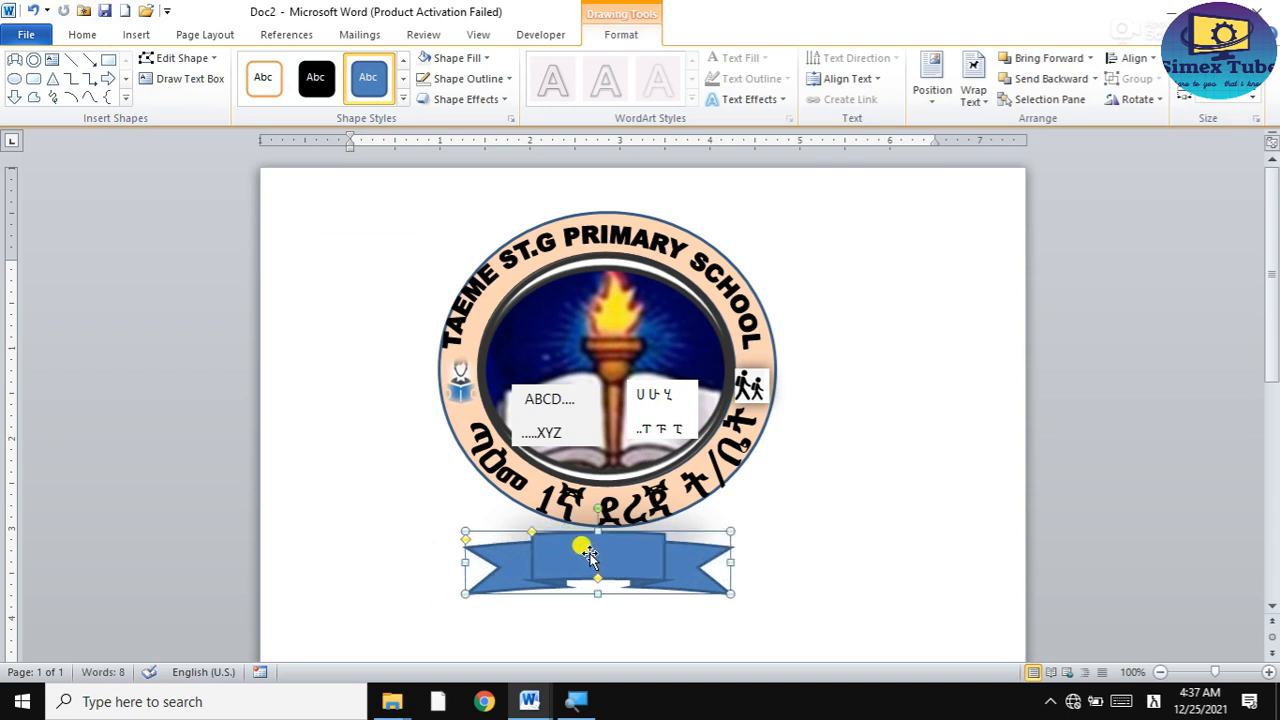
drag(465, 562, 433, 542)
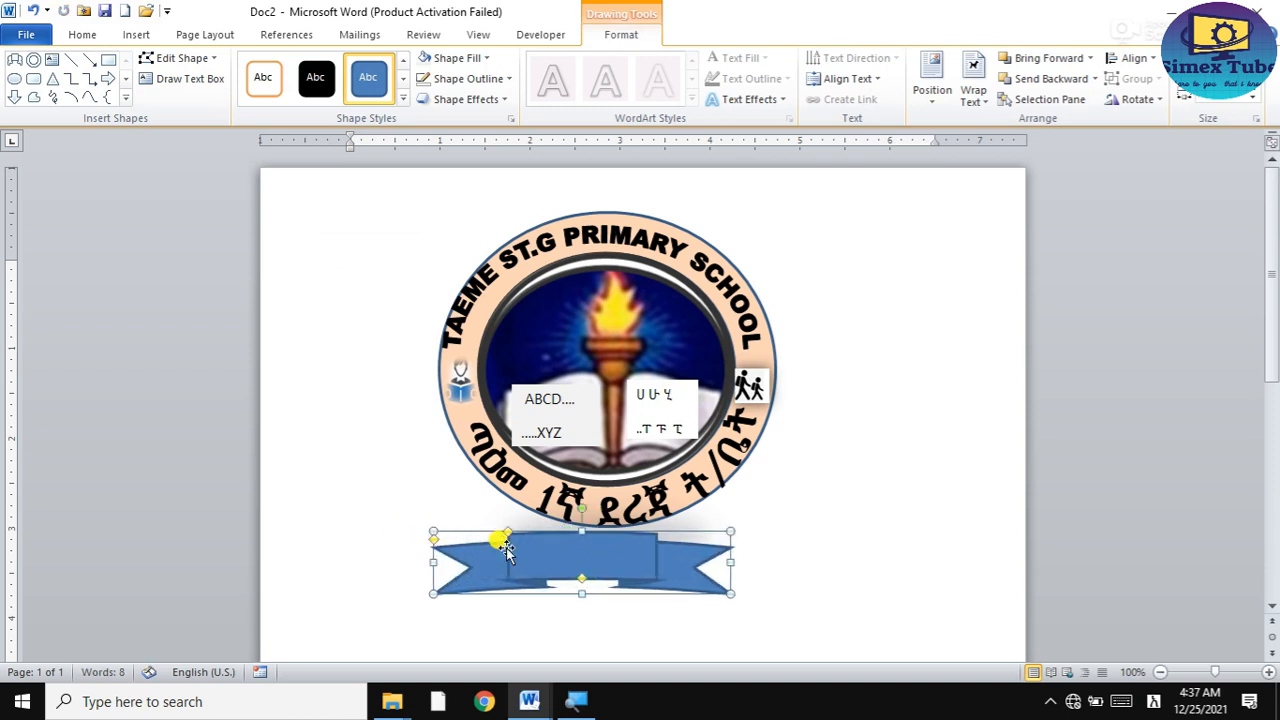
drag(729, 534, 707, 538)
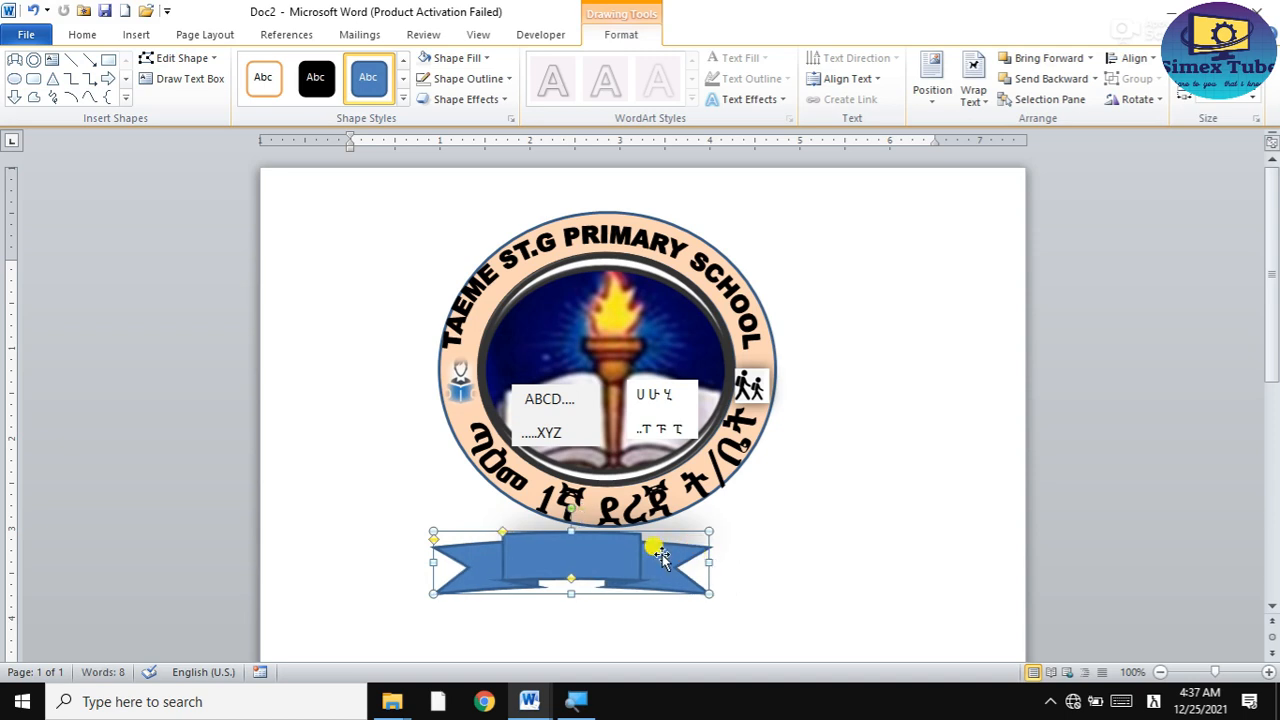
drag(598, 548, 620, 554)
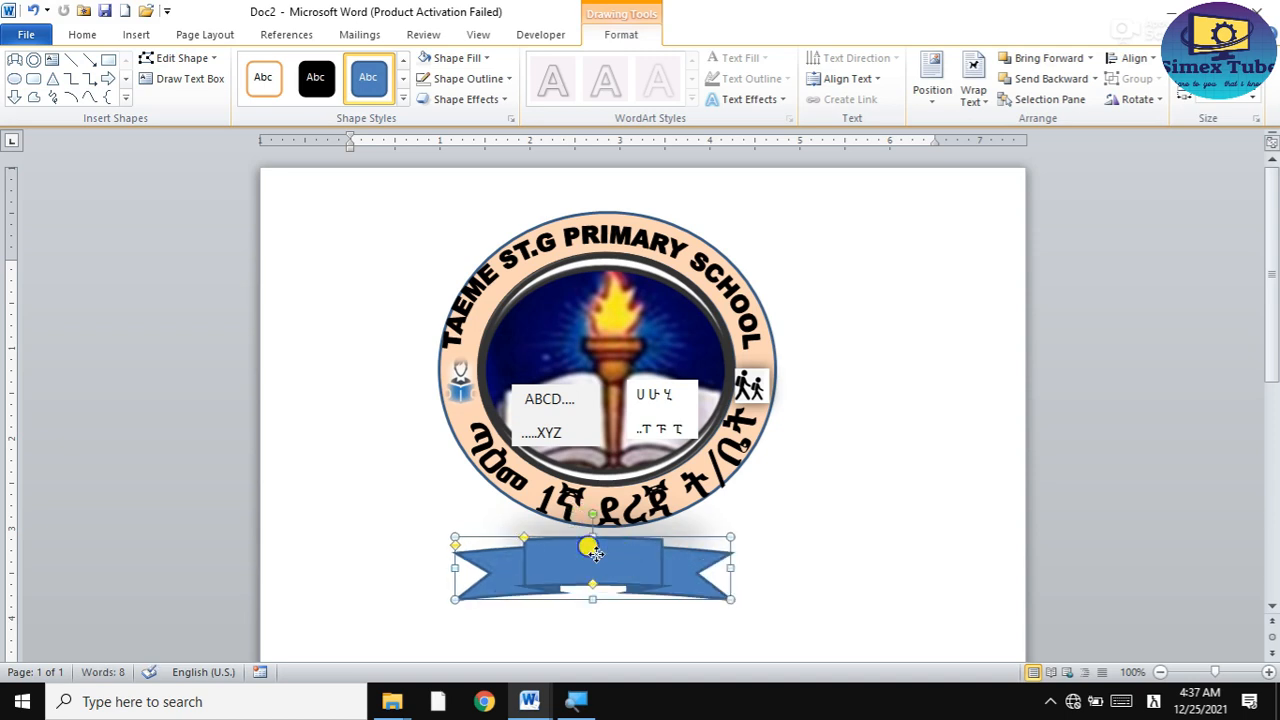
right_click(595, 553)
click(670, 318)
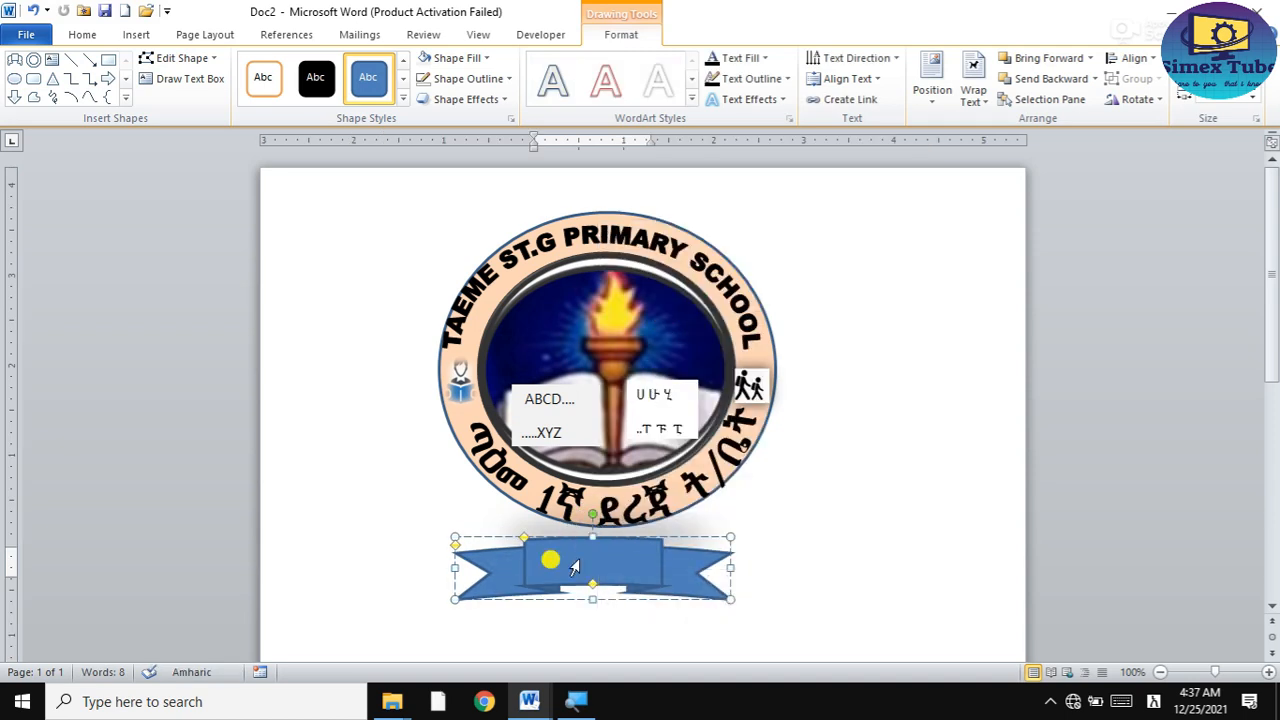
text(Dእሲኝ G)
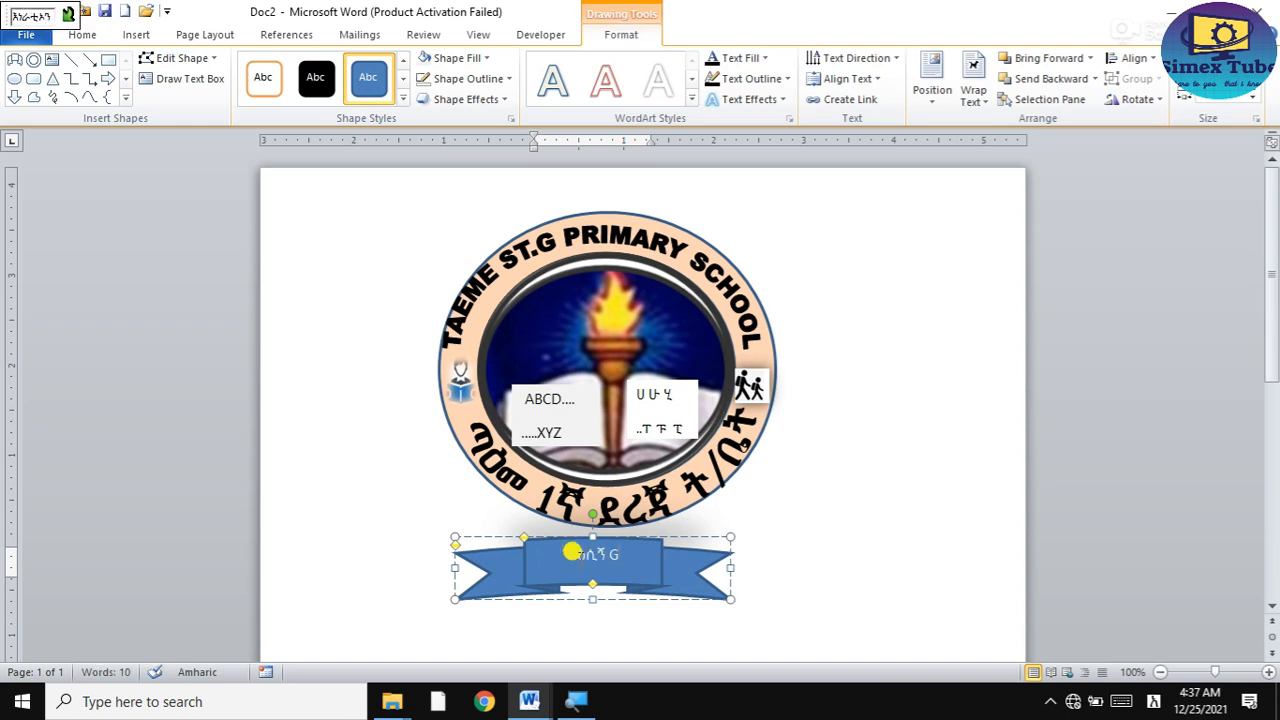
text(እነራቲኦን )
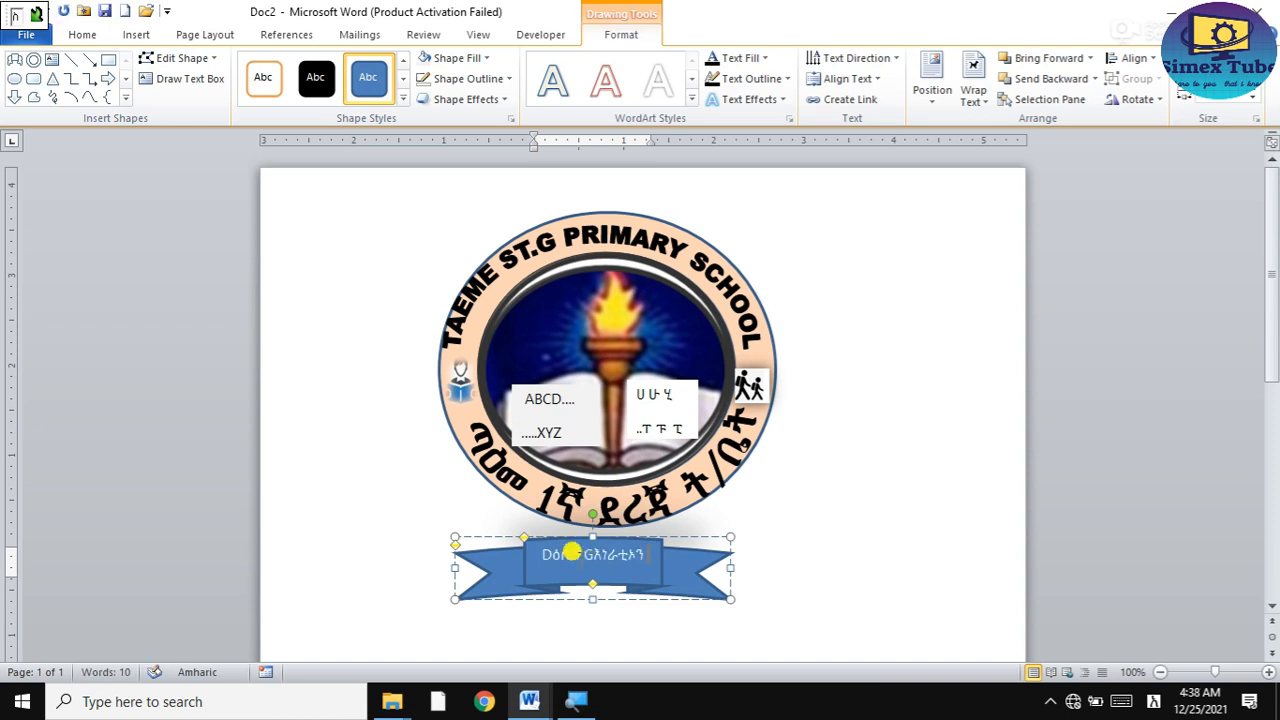
text(ሲንቸ)
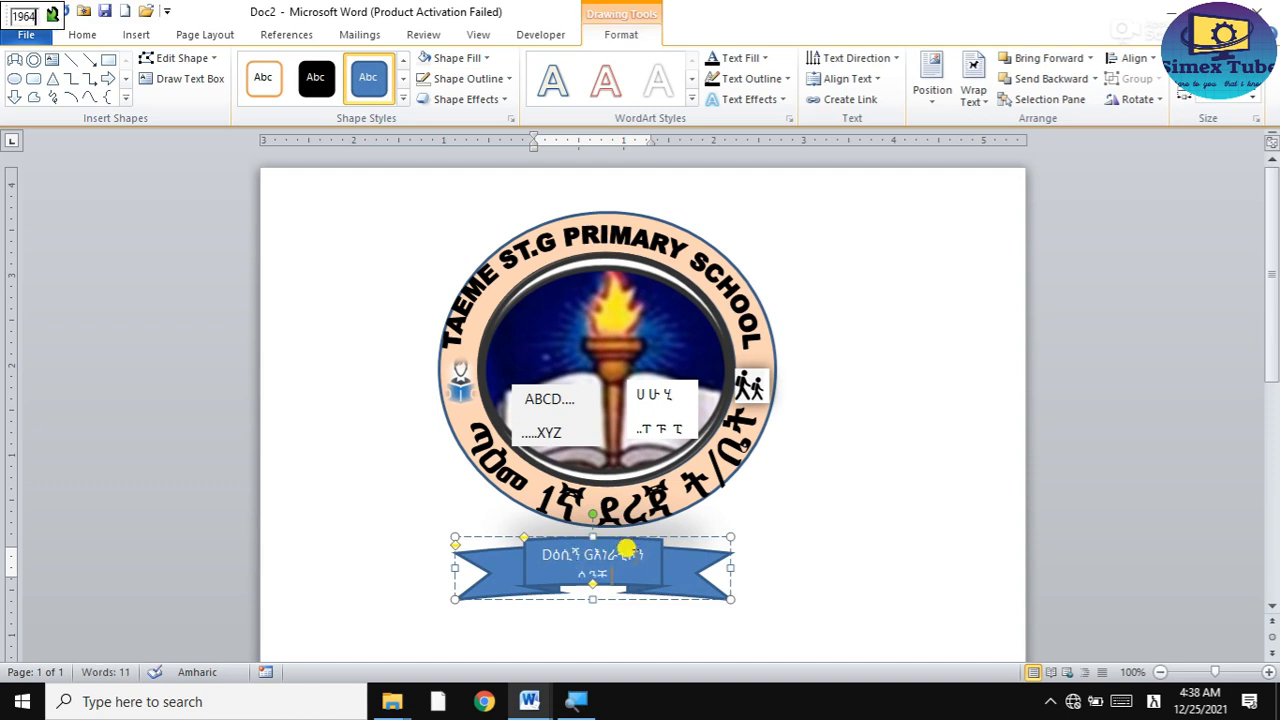
key(ctrl+a)
text(1964)
Switch the keyboard language to English and replace the banner text with "Design generation since 1964".
key(alt+shift)
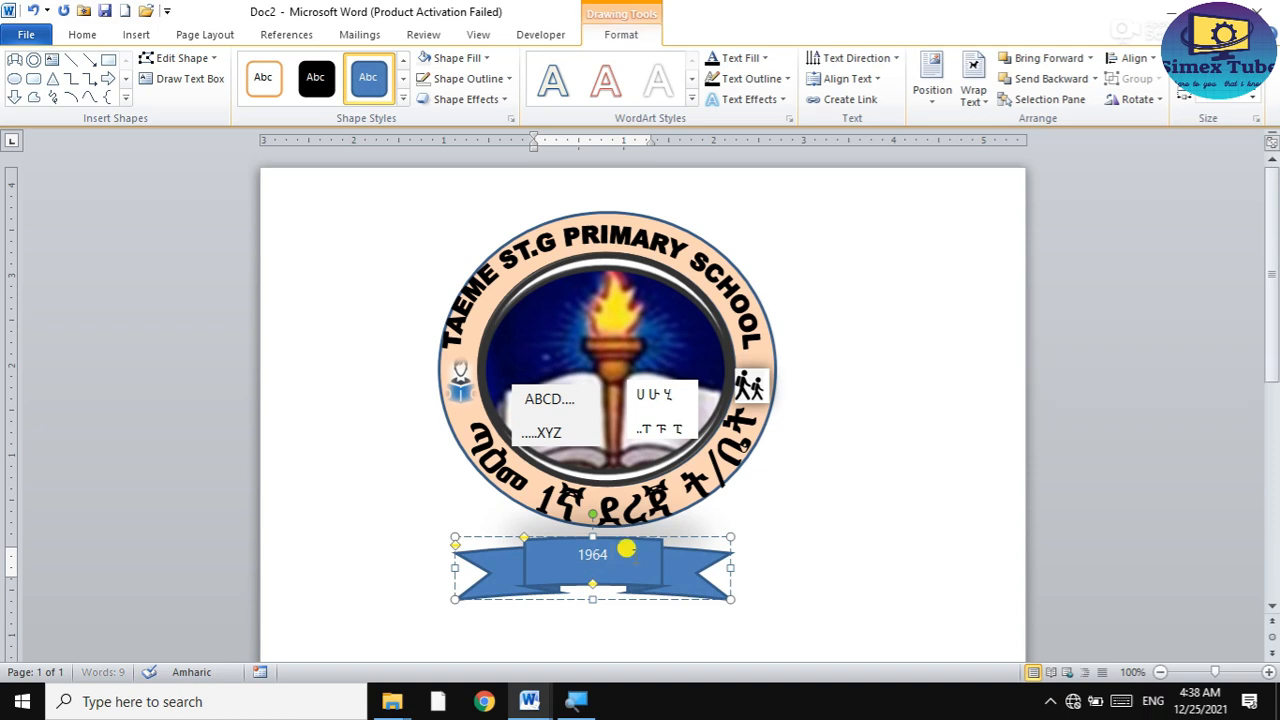
triple_click(589, 548)
key(BackSpace)
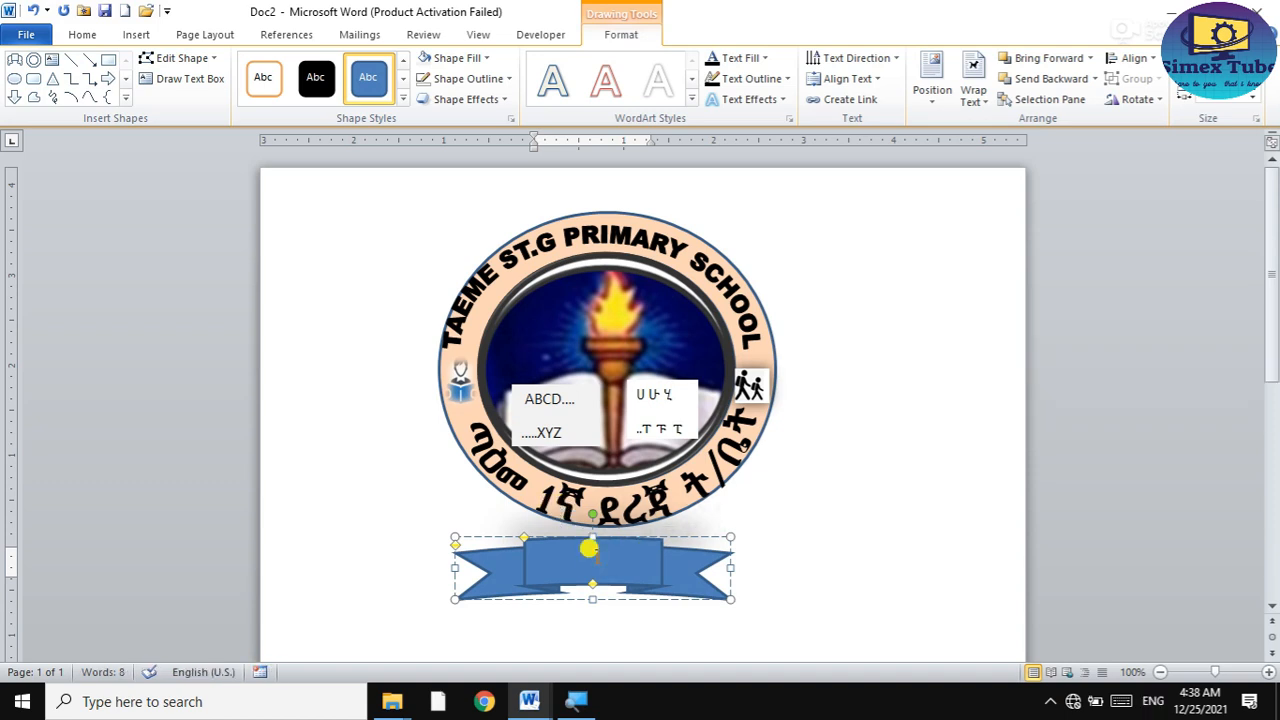
text(Design Generation)
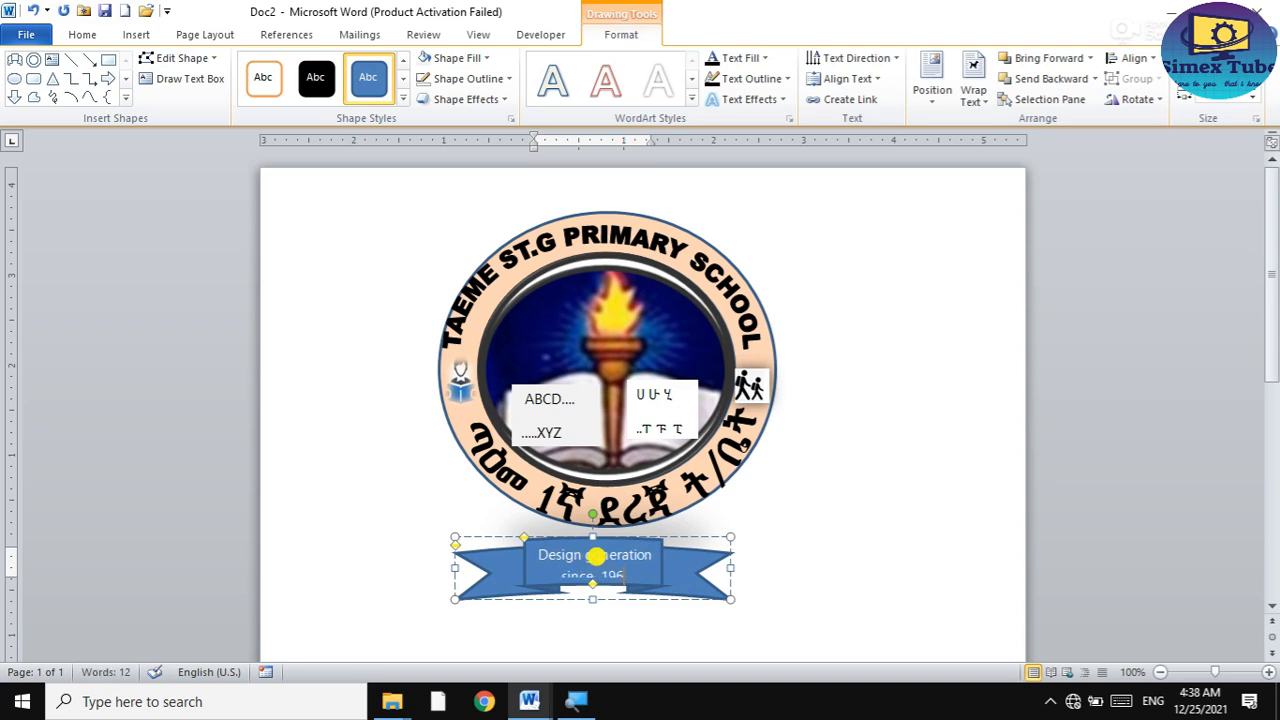
Make the ribbon banner taller and narrower overall, and widen its centre panel to fit both lines of text.
drag(593, 538, 593, 526)
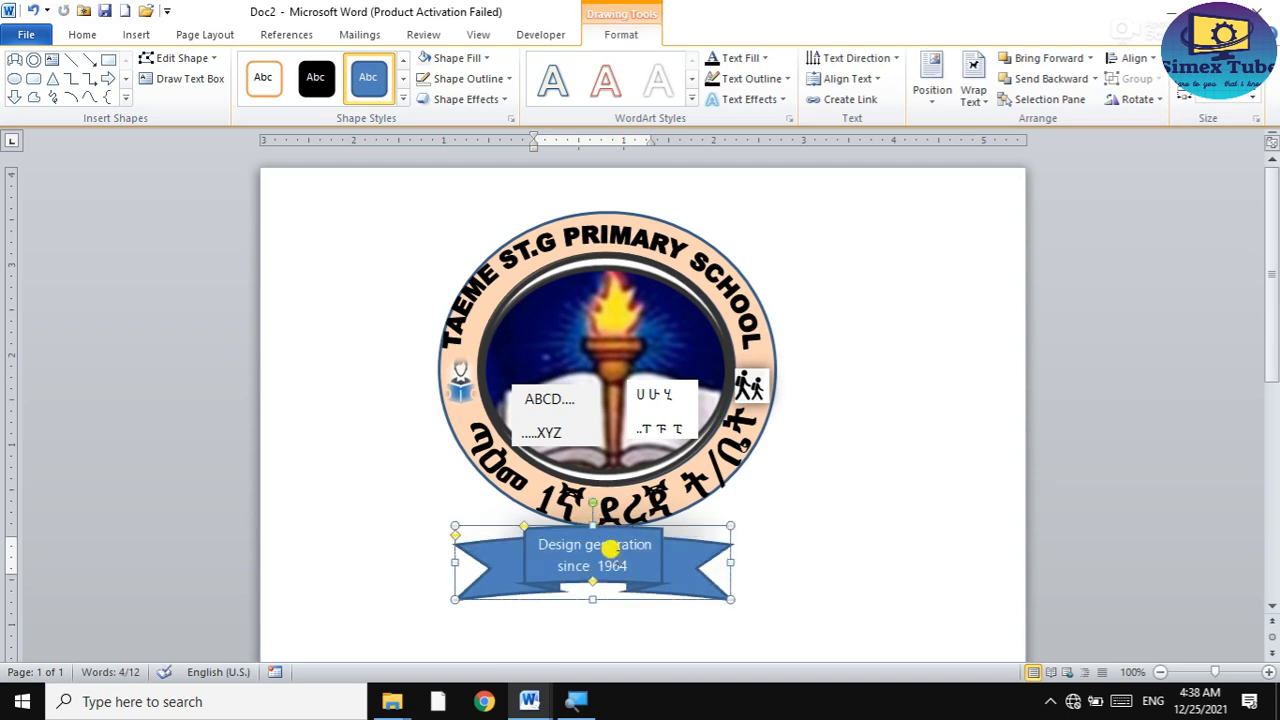
click(614, 628)
click(608, 536)
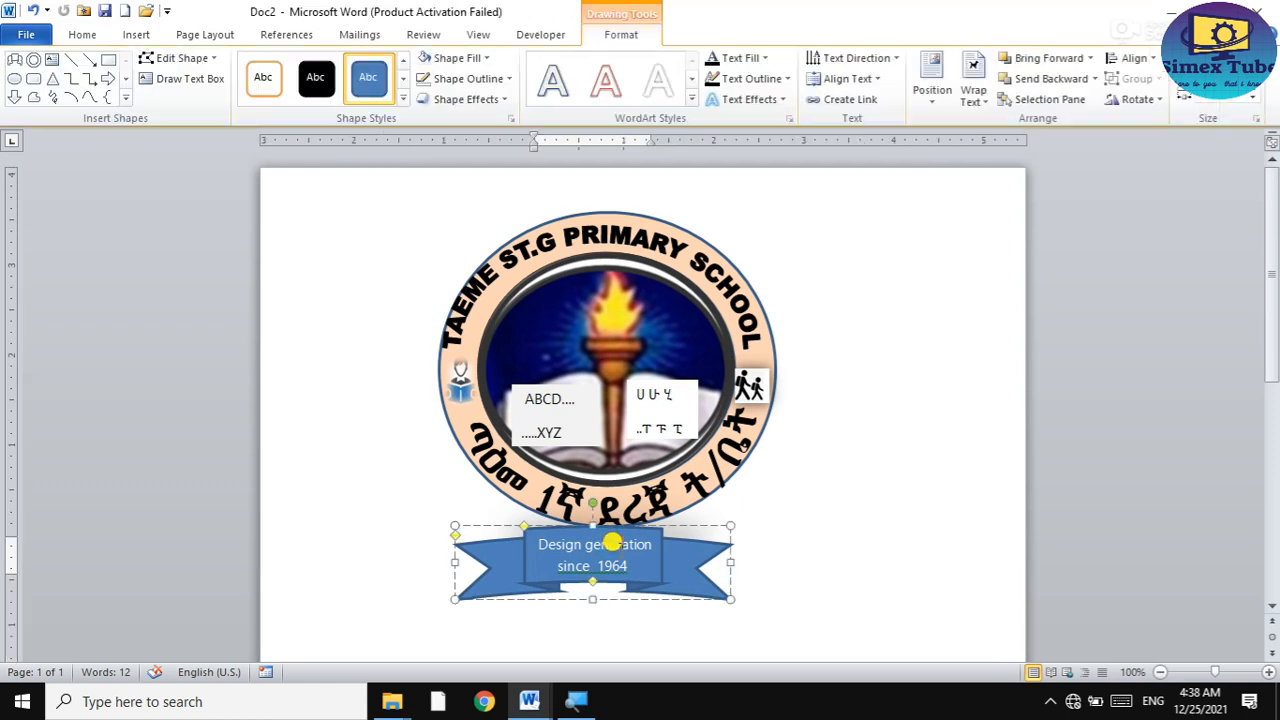
mouse_move(726, 563)
mouse_down()
mouse_move(702, 548)
mouse_move(719, 562)
mouse_up()
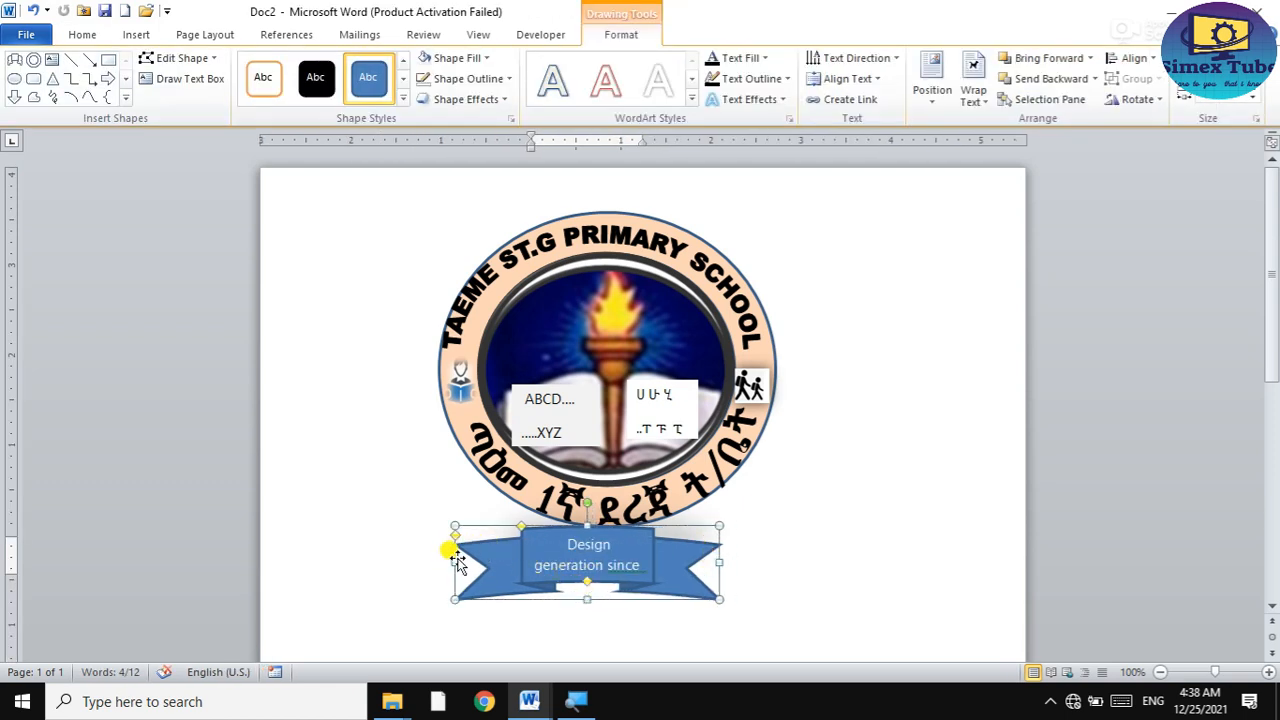
drag(455, 562, 477, 562)
click(551, 554)
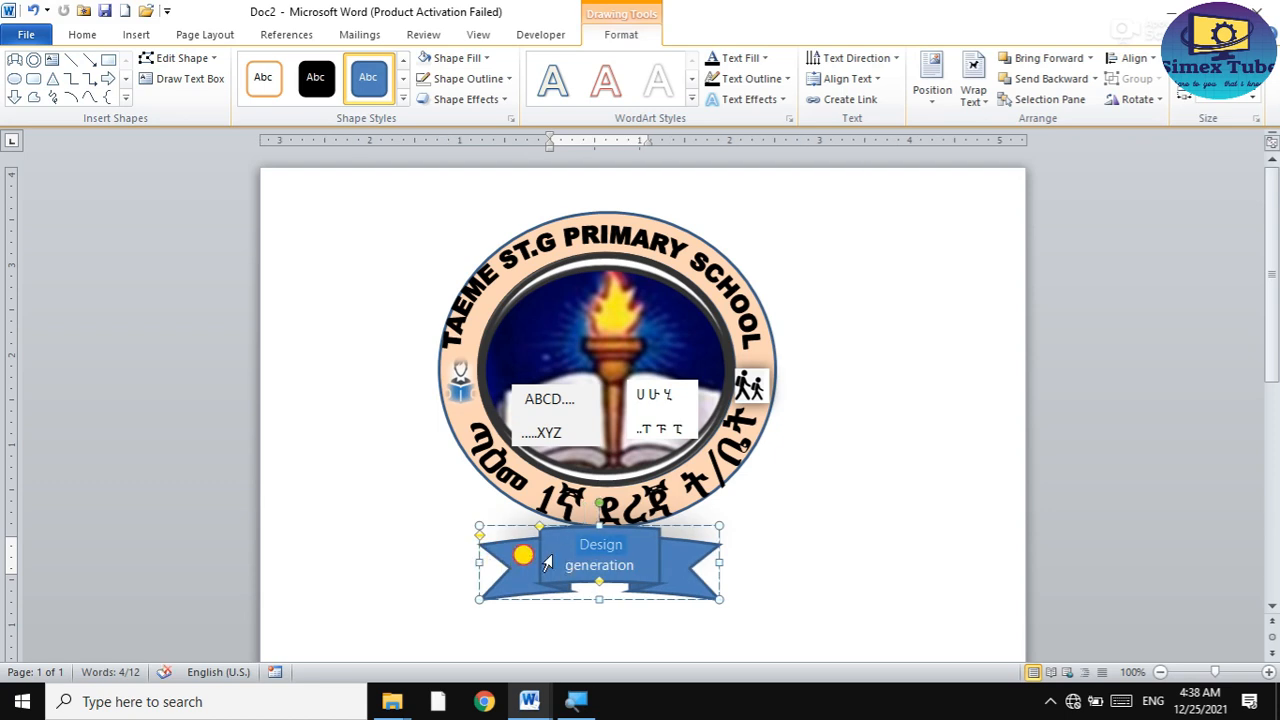
click(690, 599)
click(588, 534)
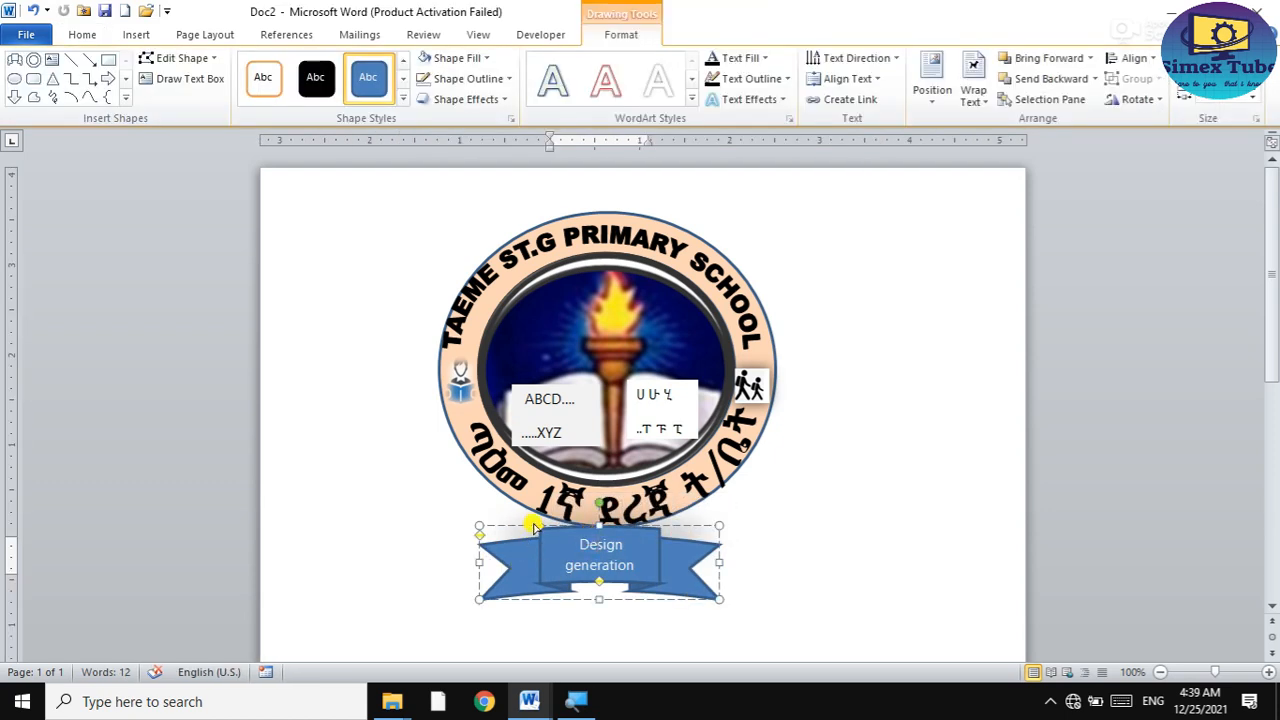
drag(538, 525, 514, 524)
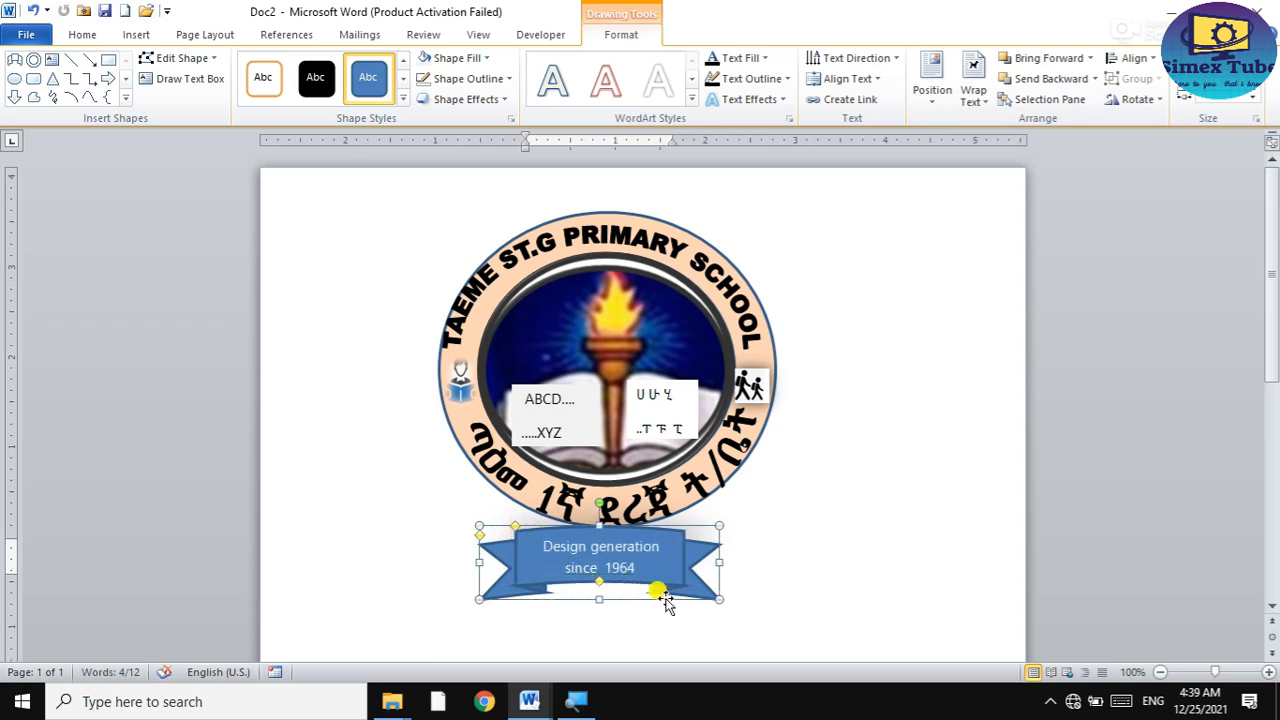
Try other fill colours and shape styles on the ribbon banner.
click(785, 563)
click(659, 546)
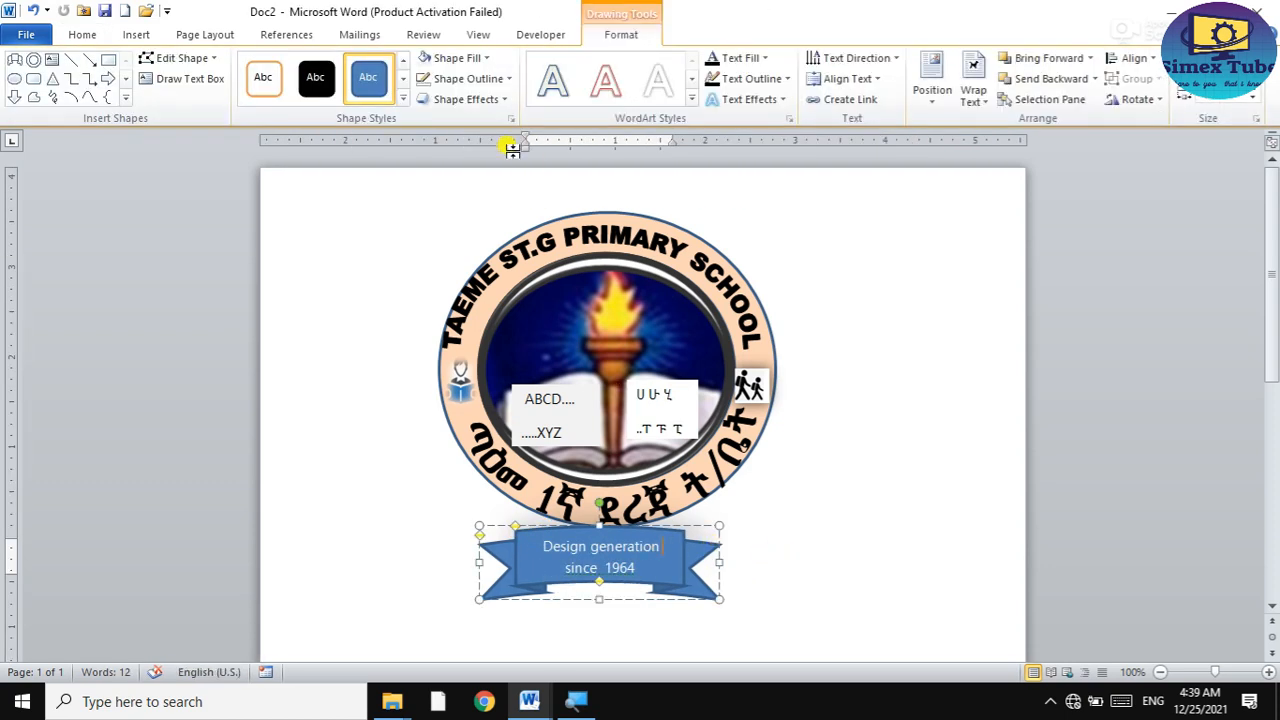
click(488, 58)
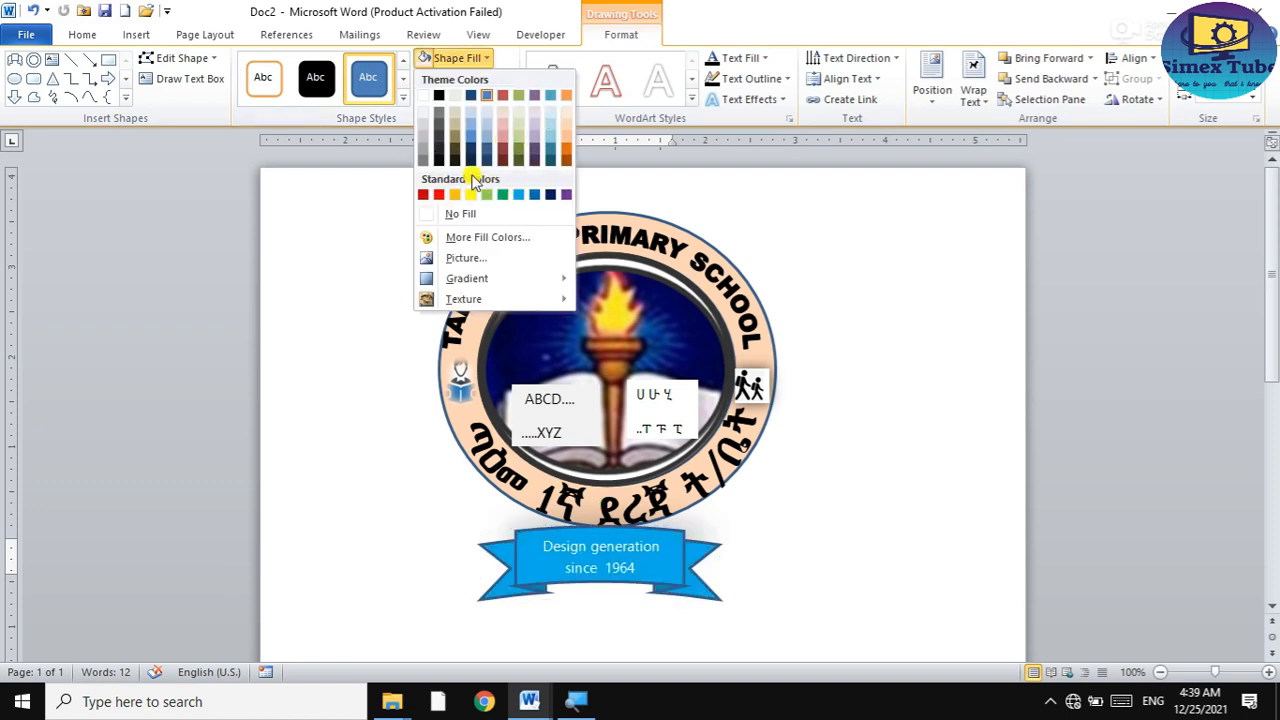
click(401, 78)
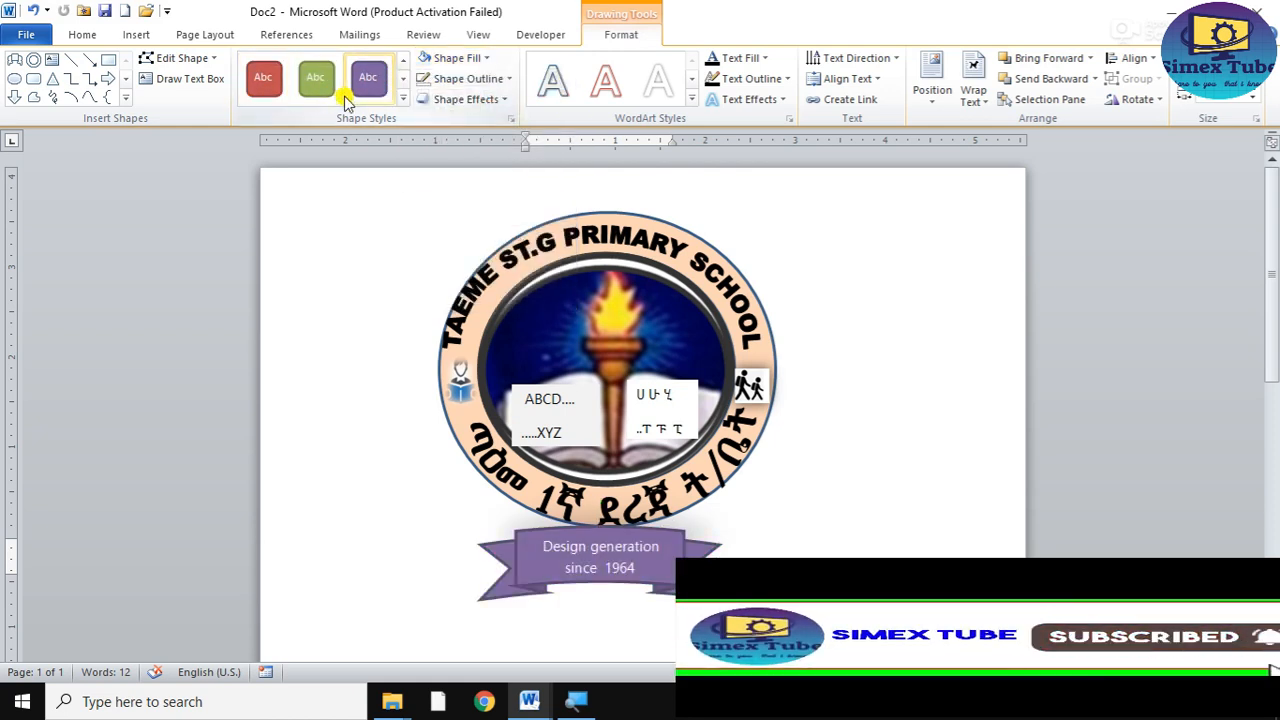
click(824, 566)
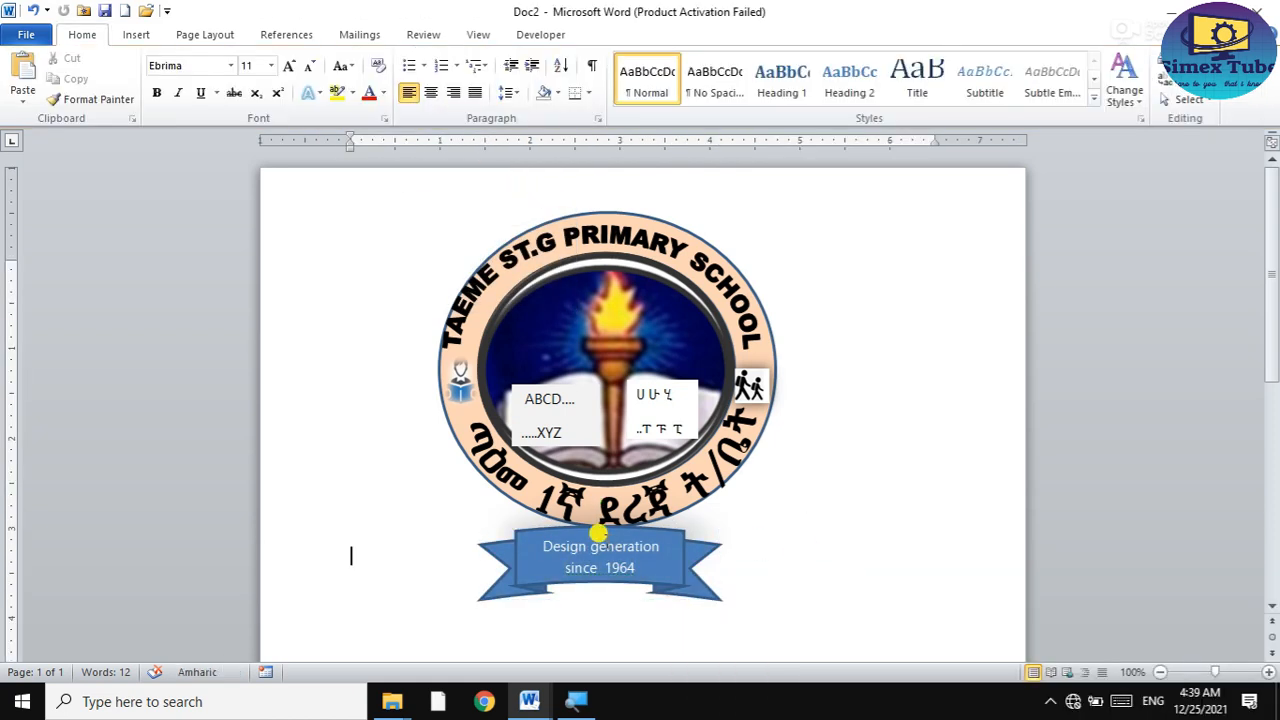
Make the year "1964" in the ribbon banner bold.
click(607, 549)
double_click(615, 560)
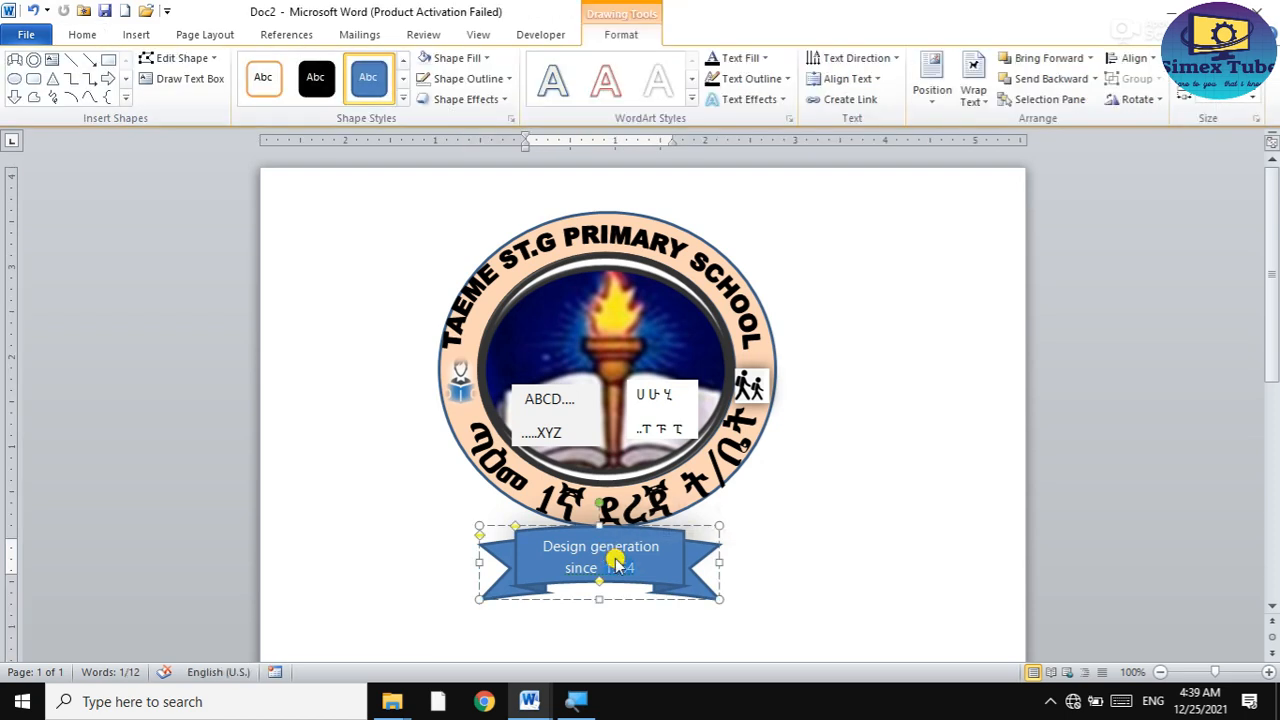
click(814, 566)
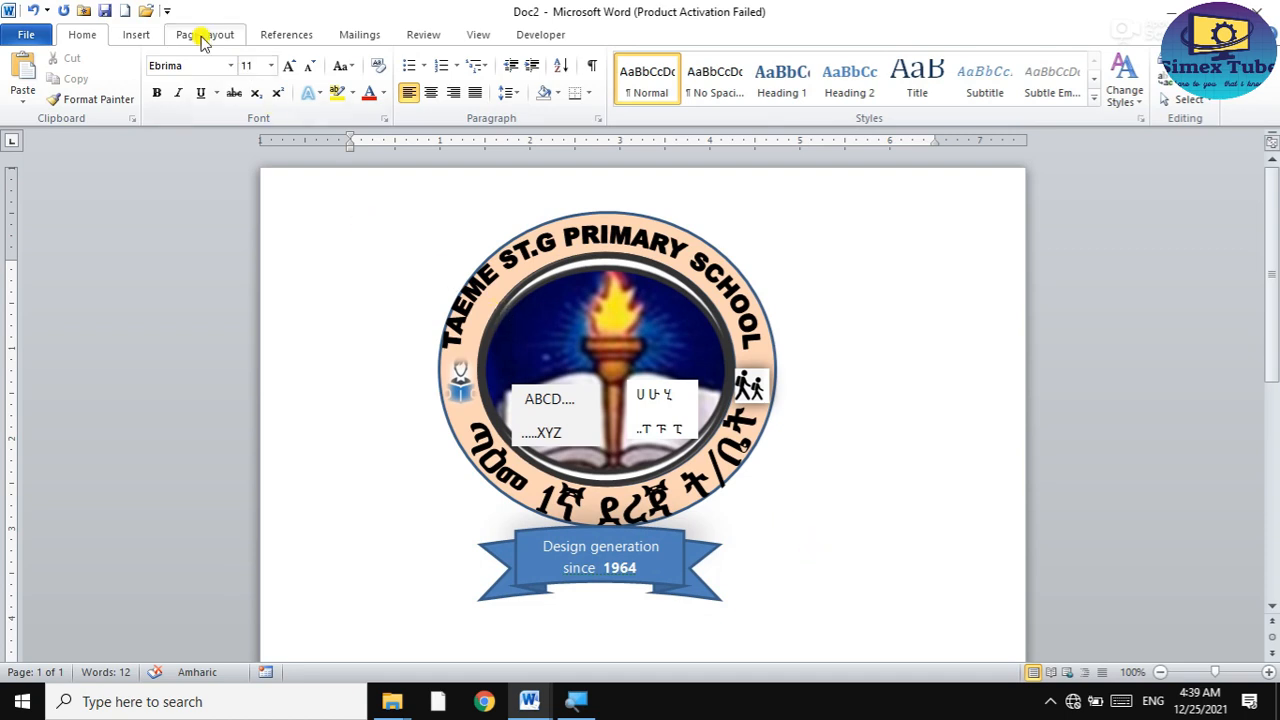
Open the Snipping Tool and capture a snip of the finished stamp together with its ribbon banner.
key(super)
text(sn)
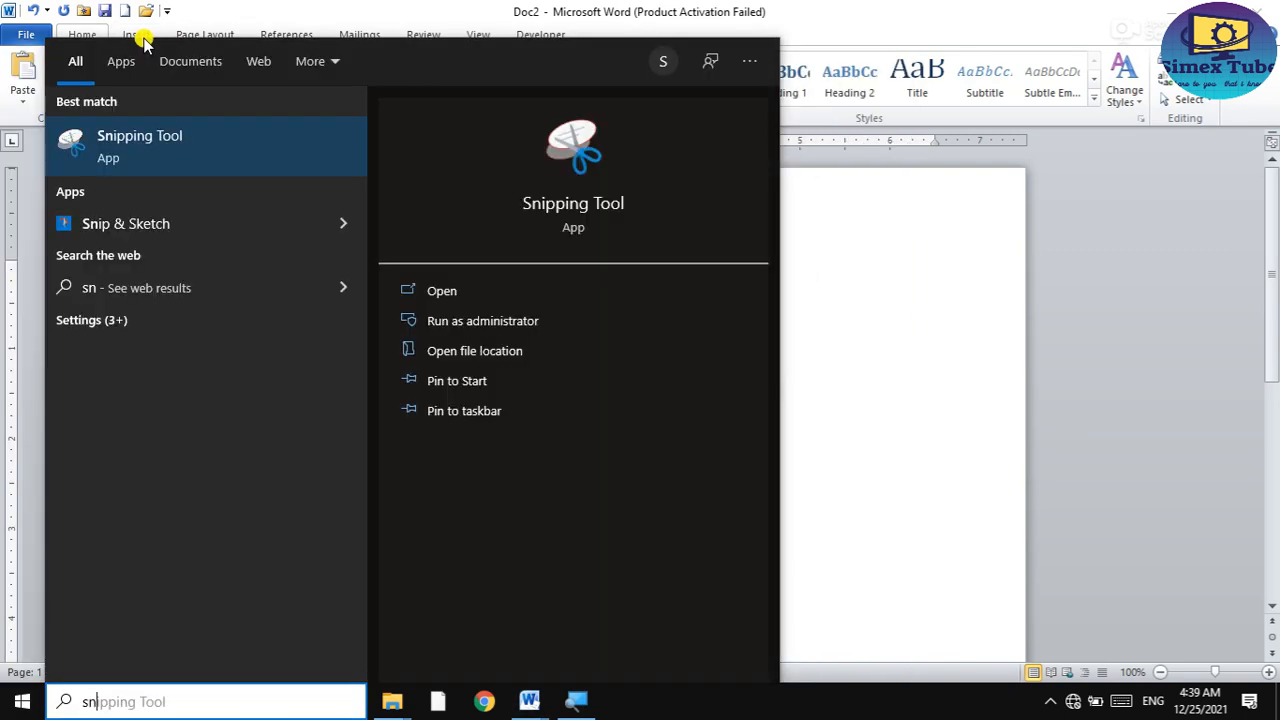
click(181, 140)
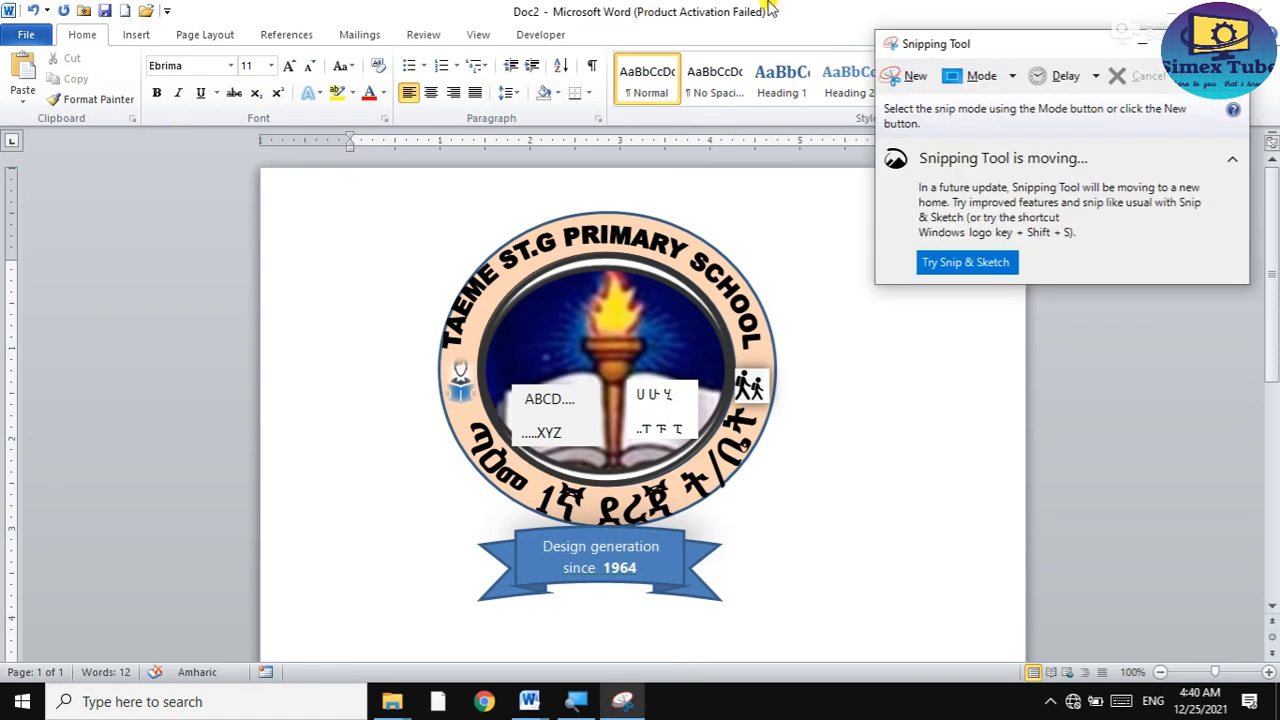
click(905, 76)
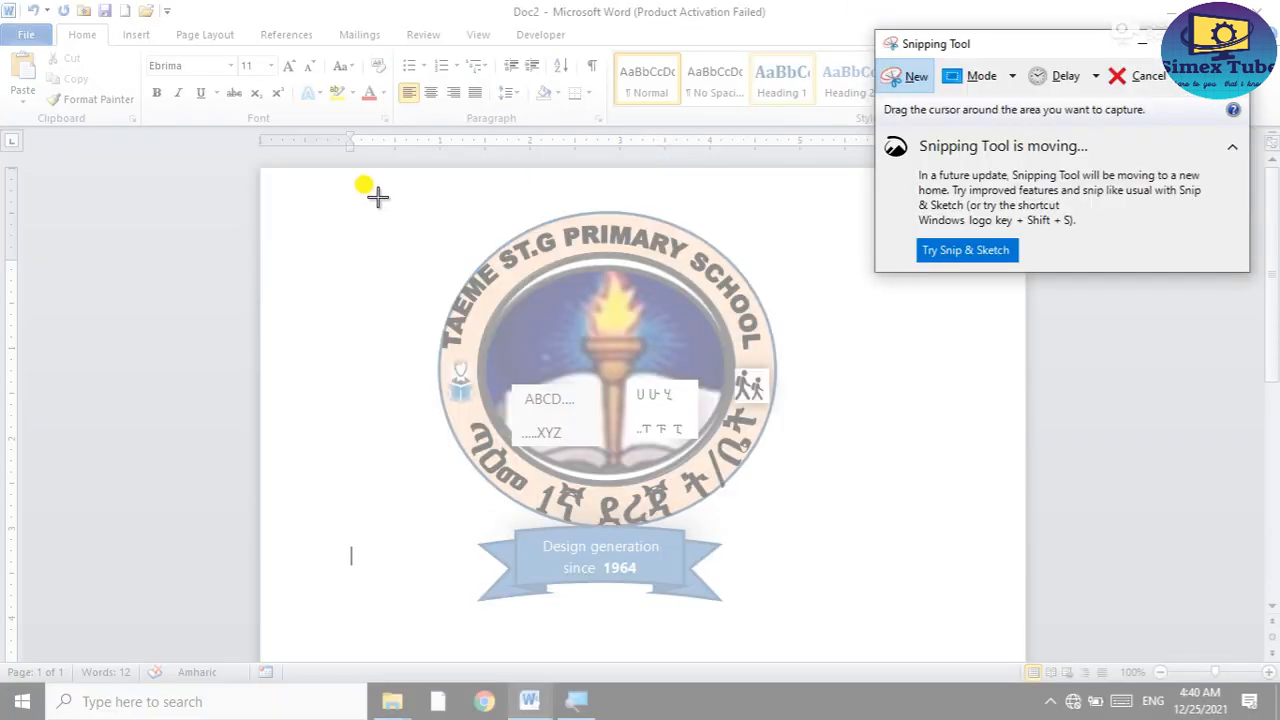
drag(396, 188, 806, 606)
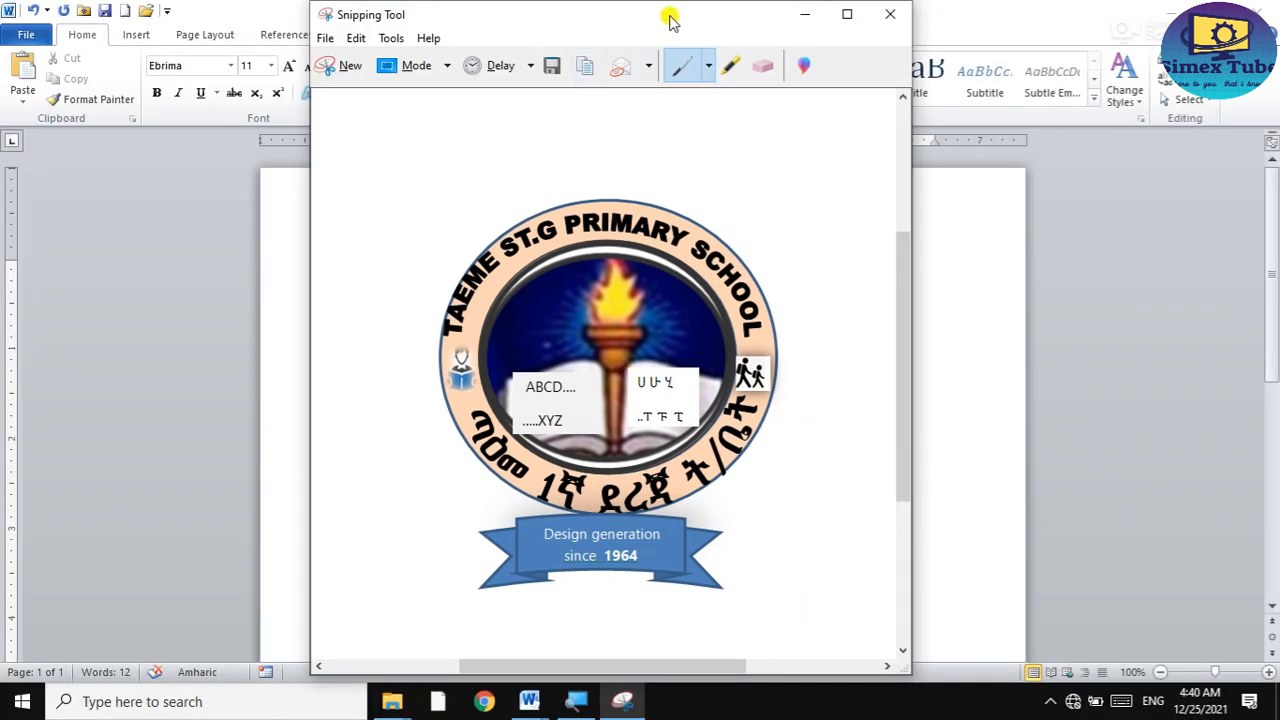
click(330, 65)
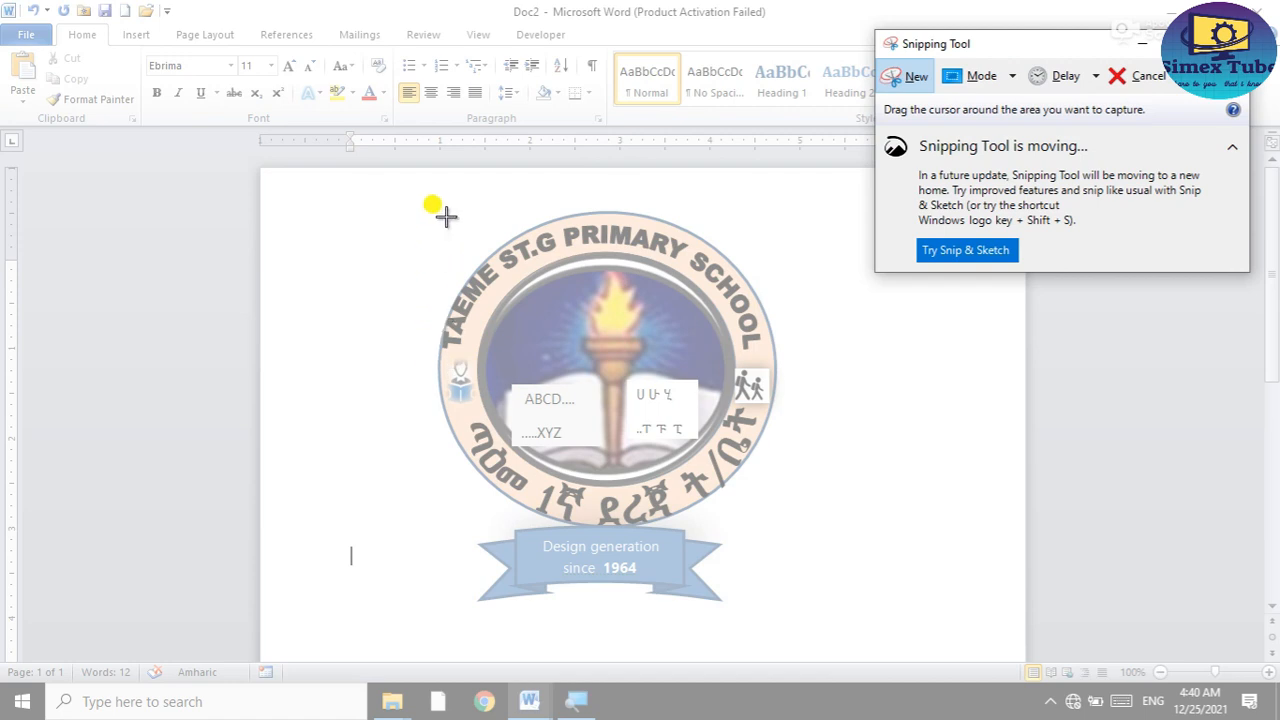
drag(434, 211, 434, 214)
Save the stamp snip as a PNG file named "TPS" in the Downloads folder.
click(384, 39)
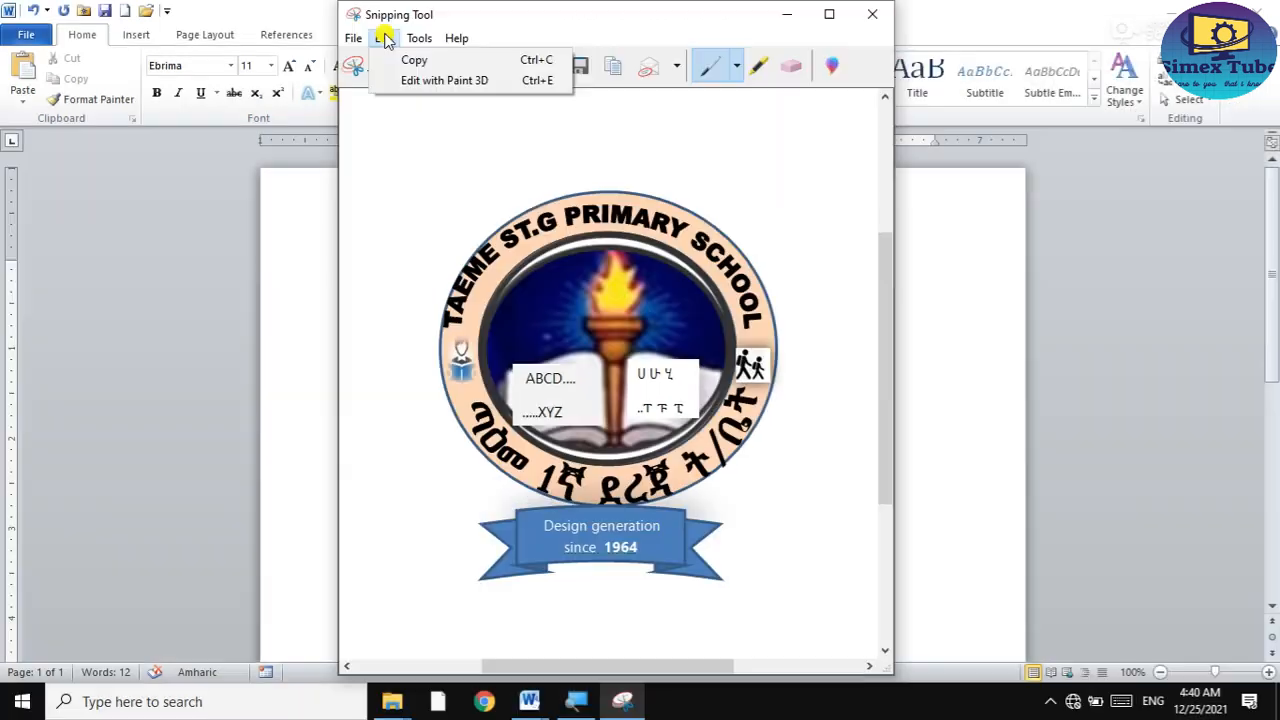
click(354, 41)
click(354, 41)
click(372, 84)
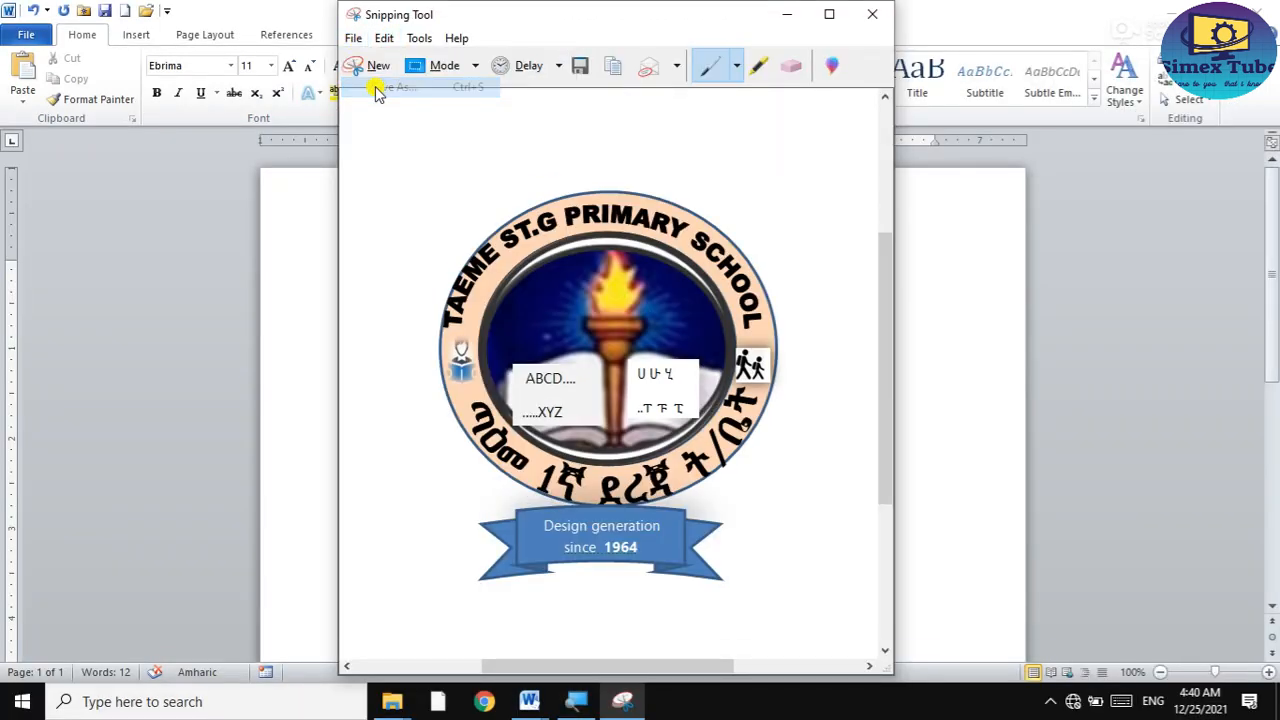
scroll(472, 212, up, 5)
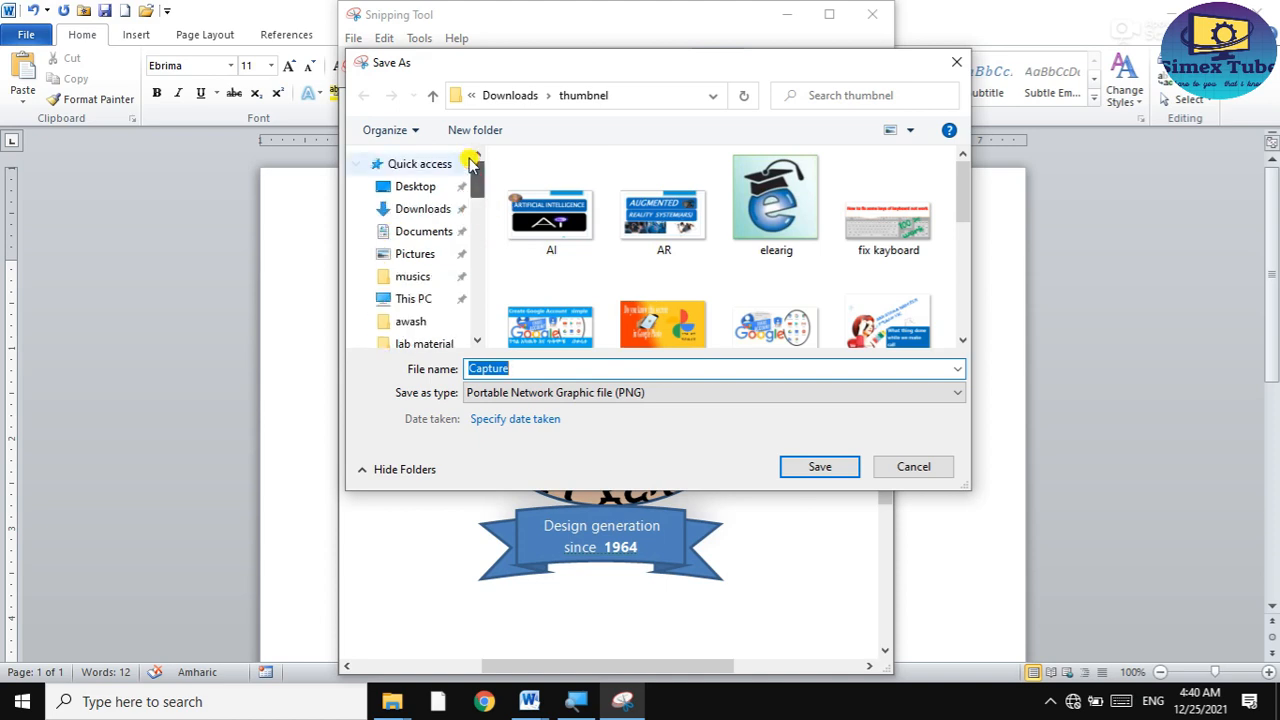
click(495, 95)
text(T)
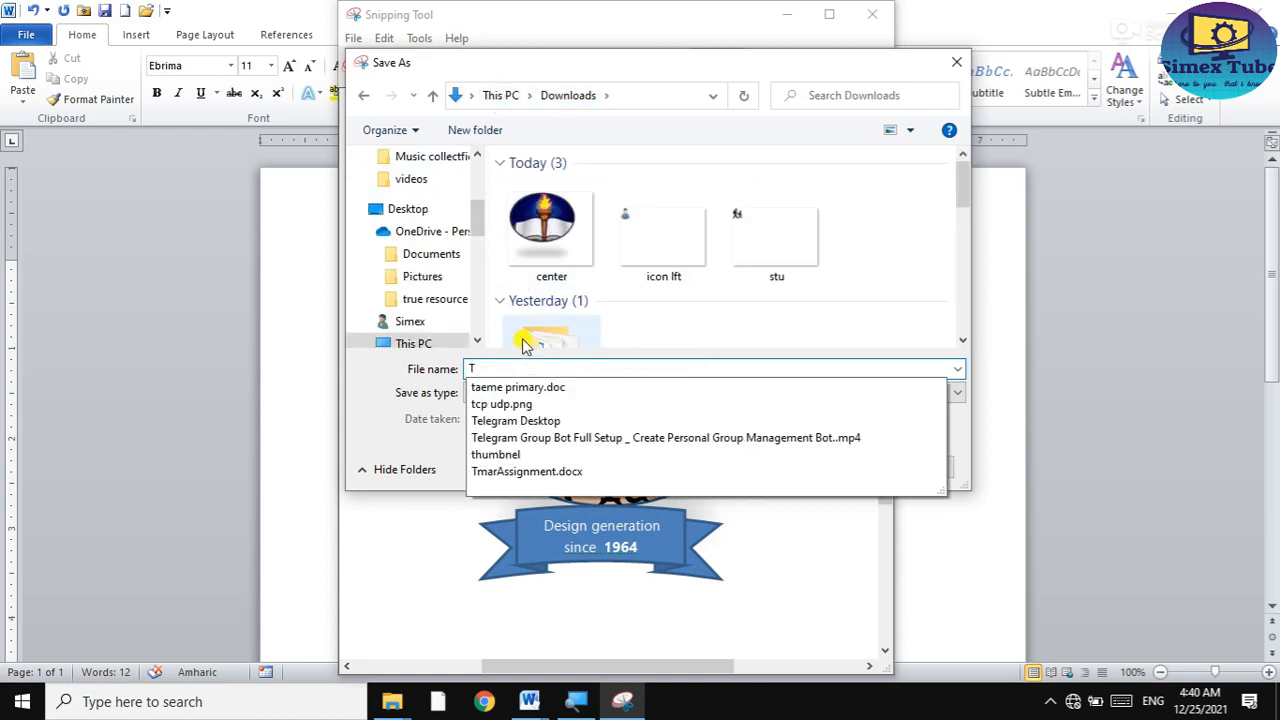
text(PS)
key(Return)
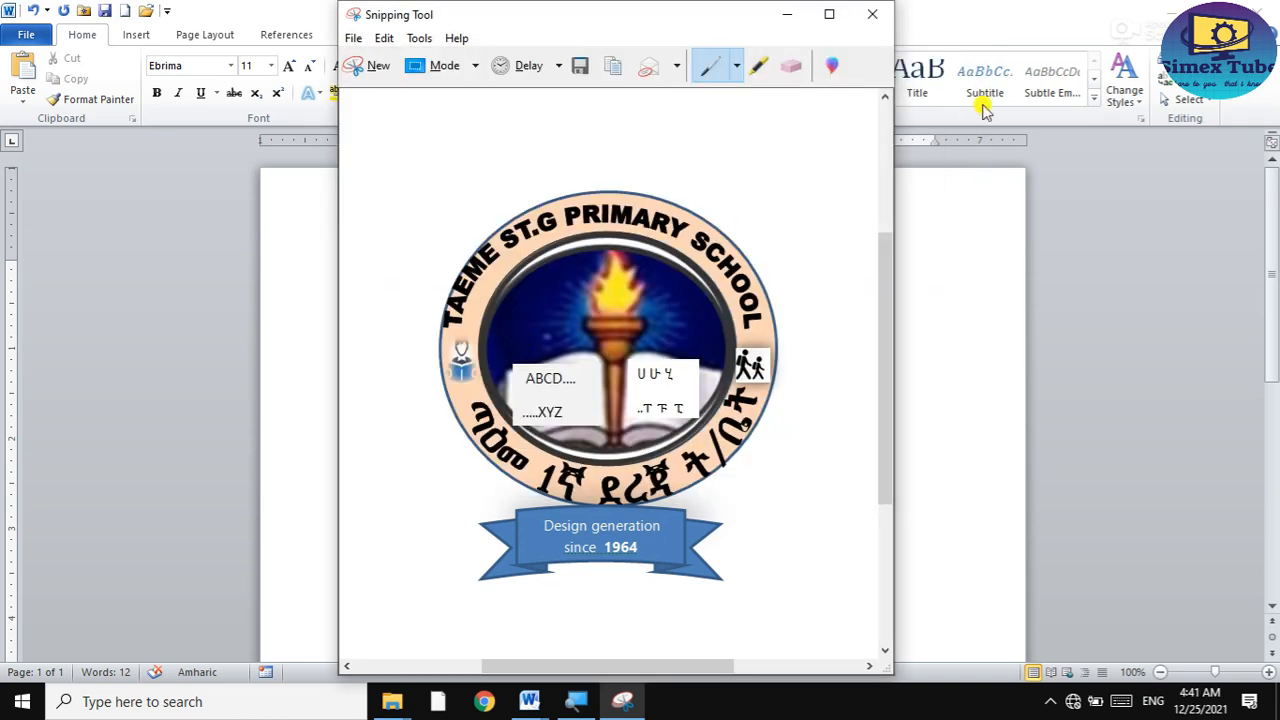
Close the Snipping Tool and the Doc2 document.
click(872, 14)
click(1253, 8)
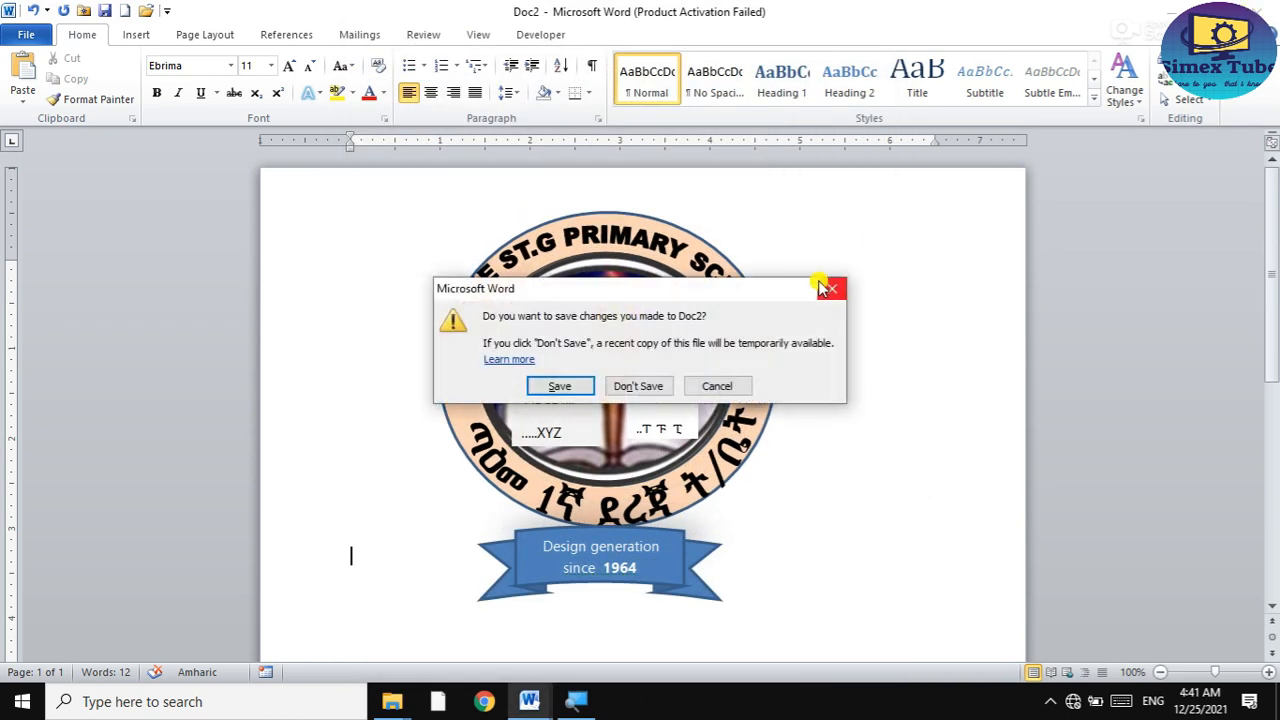
click(630, 303)
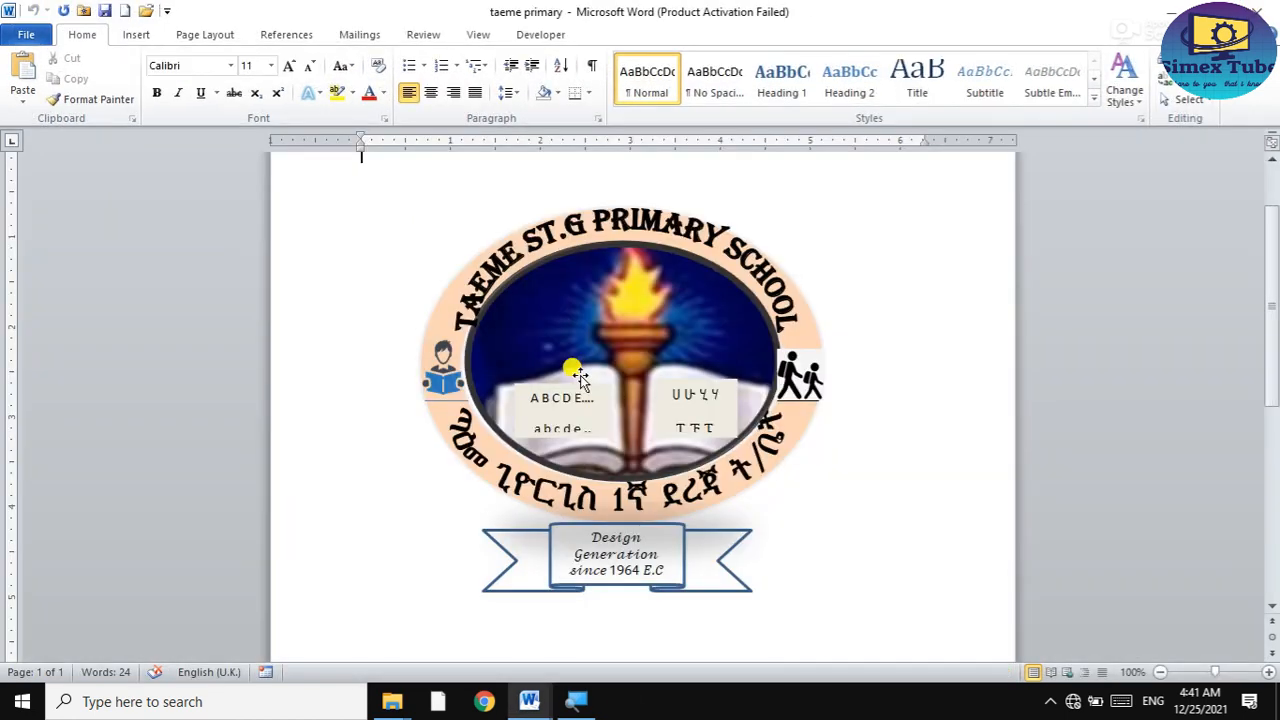